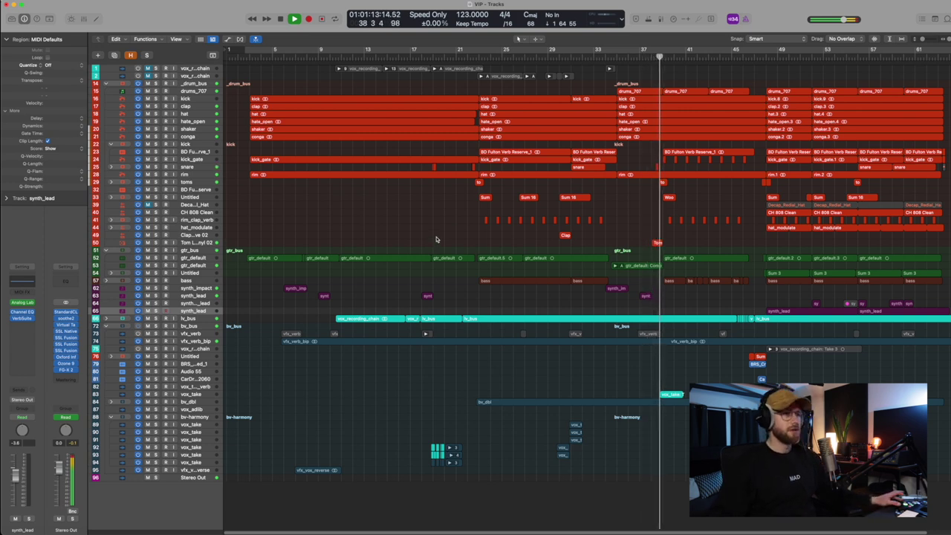
# Stop playback and highlight the guitar, synth, lead vocal and backing vocal regions group by group to review the arrangement
pyautogui.press('space')
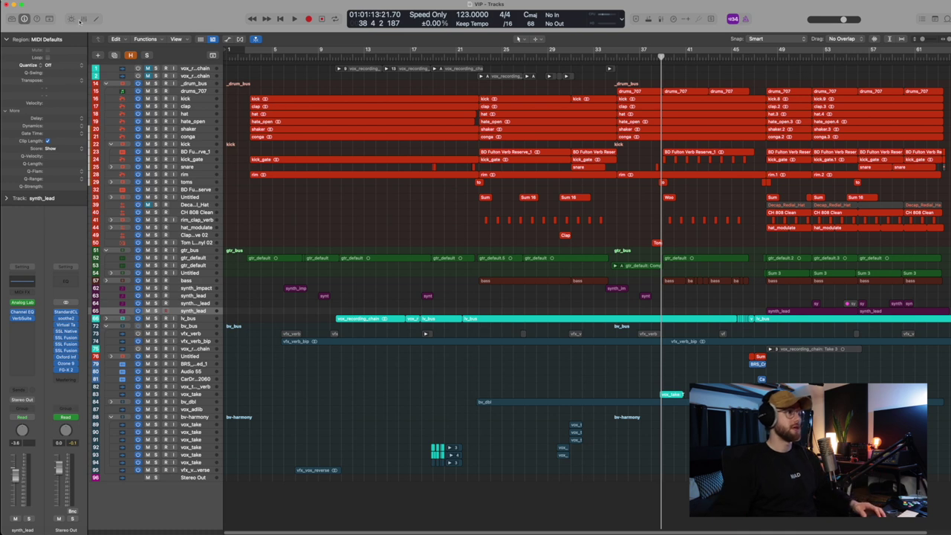
pyautogui.moveTo(260, 235); pyautogui.dragTo(381, 281)
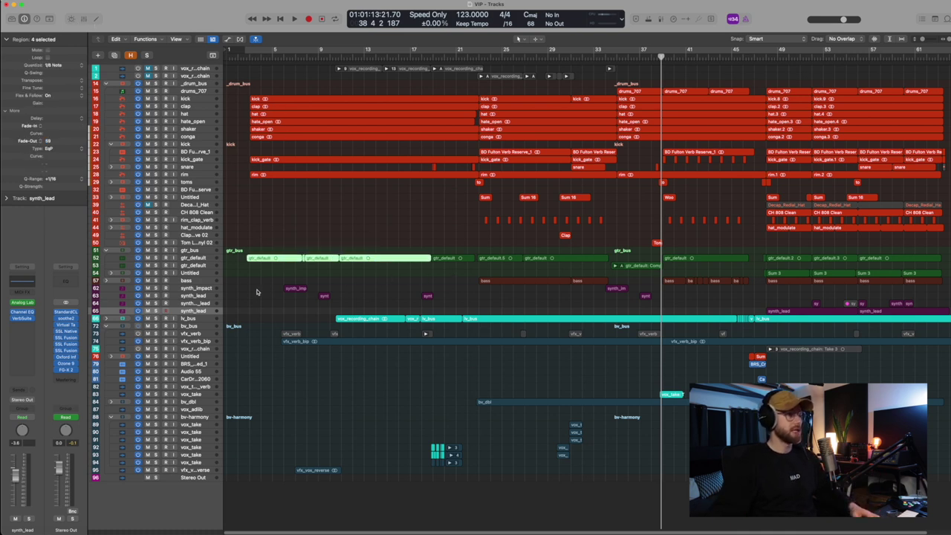
pyautogui.moveTo(256, 290); pyautogui.dragTo(379, 312)
pyautogui.click(399, 319)
pyautogui.moveTo(280, 346); pyautogui.dragTo(688, 467)
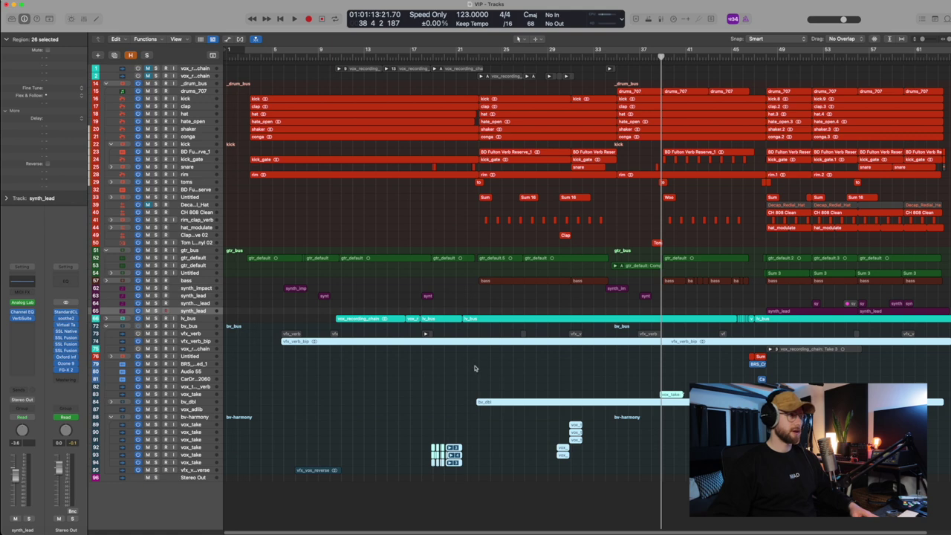
# Reveal the hidden tracks and select the original drum MIDI tracks 6 through 13
pyautogui.press('h')
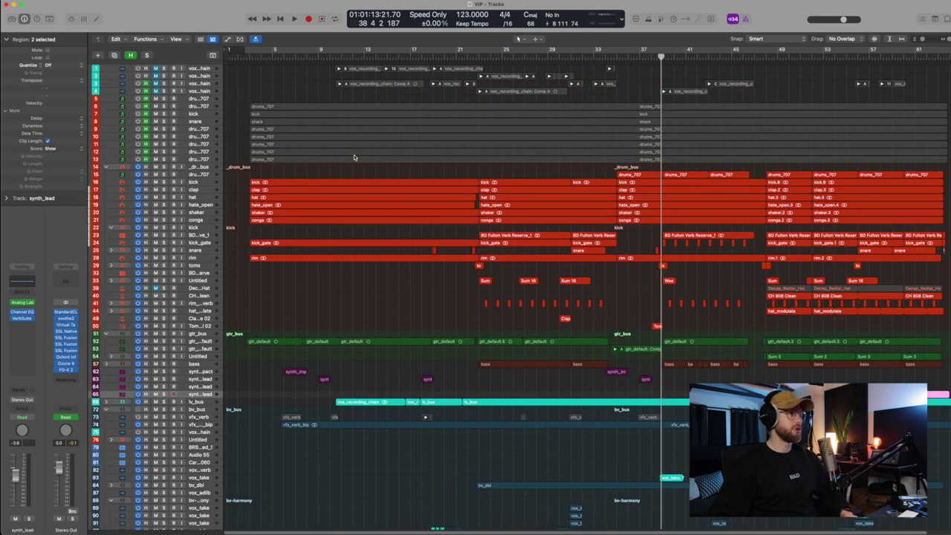
pyautogui.press('super+Down')
pyautogui.press('super+Down')
pyautogui.scroll(10, 324, 140)
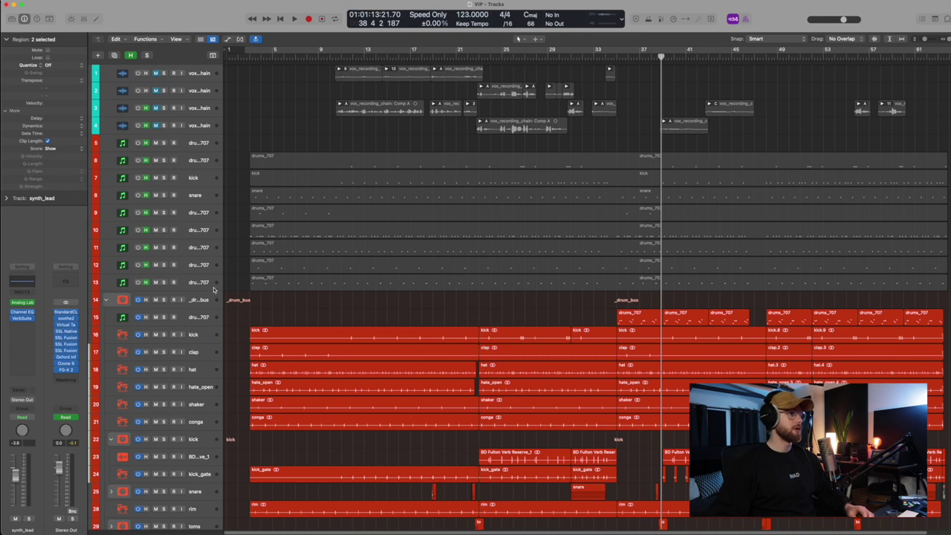
pyautogui.click(214, 286)
pyautogui.keyDown('shift'); pyautogui.click(214, 160); pyautogui.keyUp('shift')
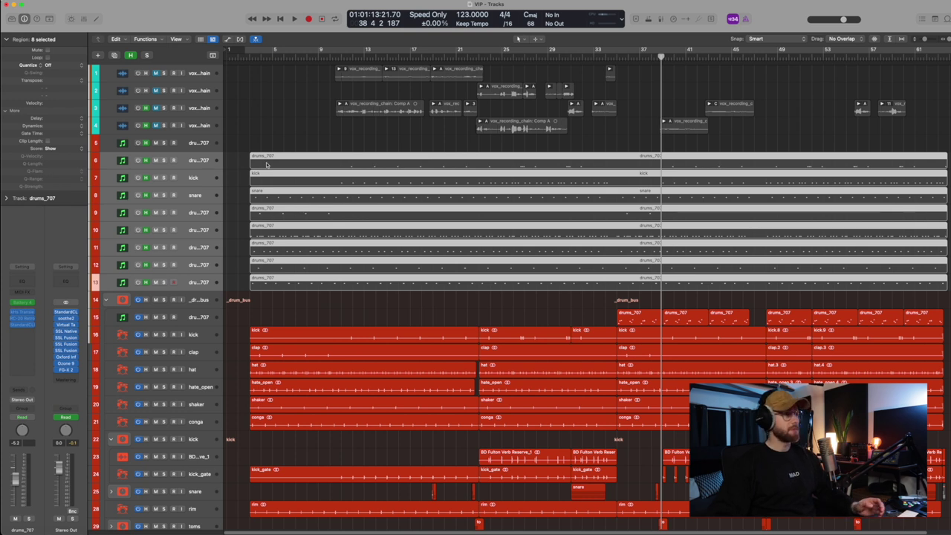
# Select the vocal recording tracks and first drum track, 1 through 5, and conceal the hidden tracks again
pyautogui.click(197, 76)
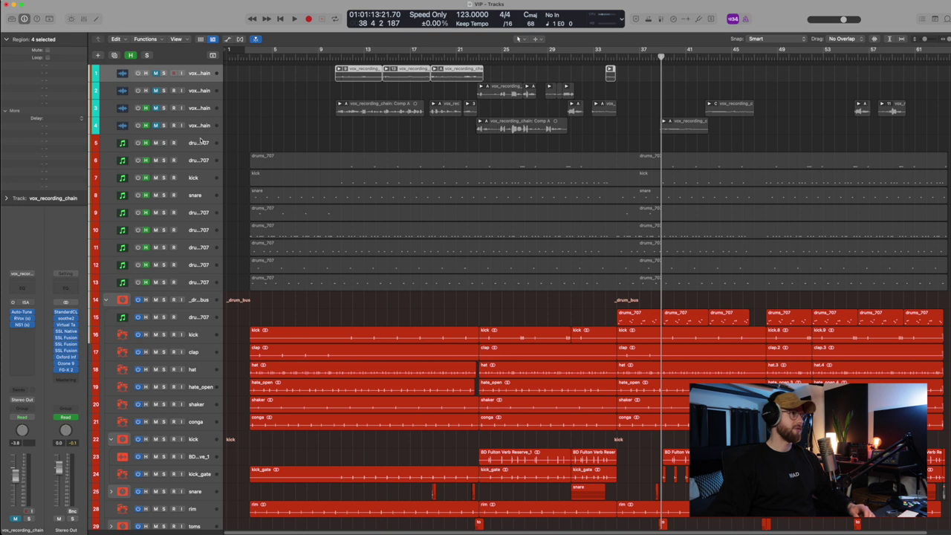
pyautogui.click(200, 140)
pyautogui.moveTo(198, 76); pyautogui.dragTo(186, 126)
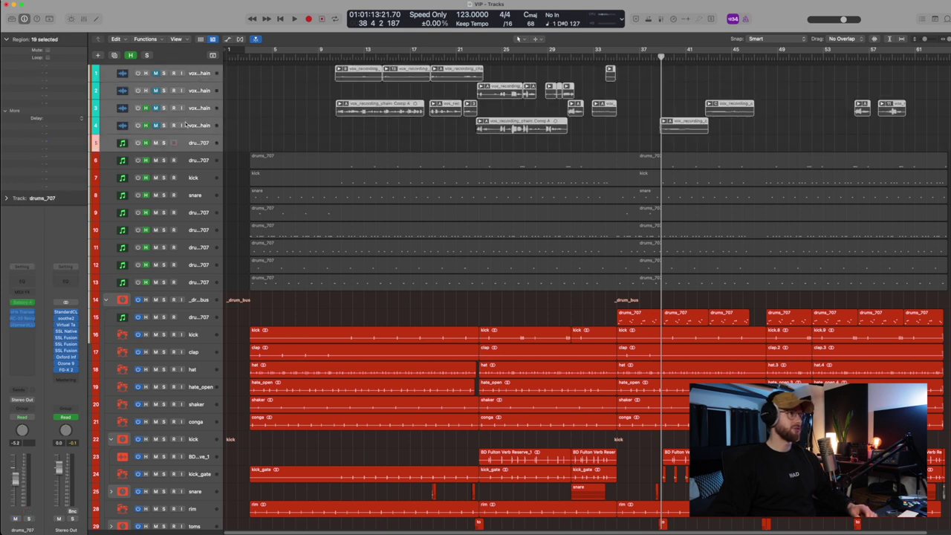
pyautogui.press('h')
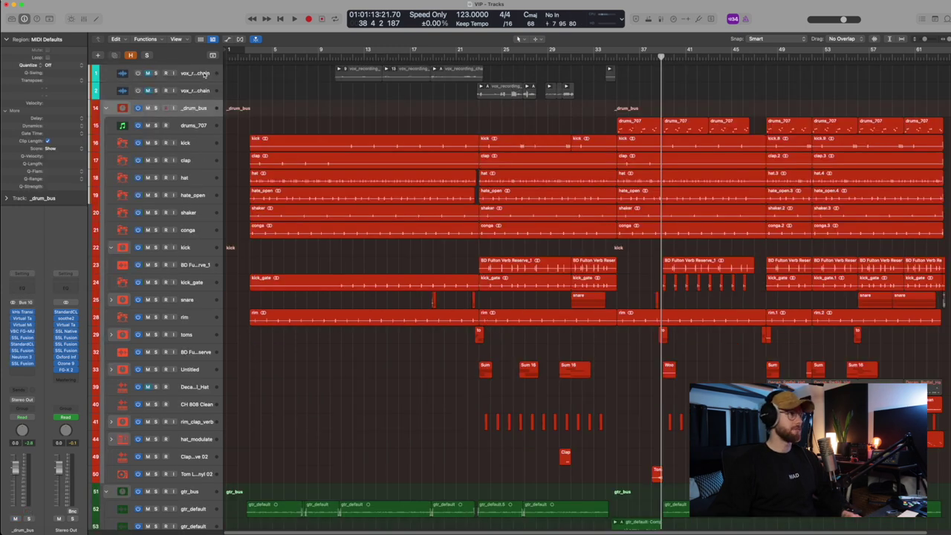
# Solo the gtr_default track 52 and play it from the start of its first region
pyautogui.scroll(-3, 289, 102)
pyautogui.press('super+Up')
pyautogui.press('super+Up')
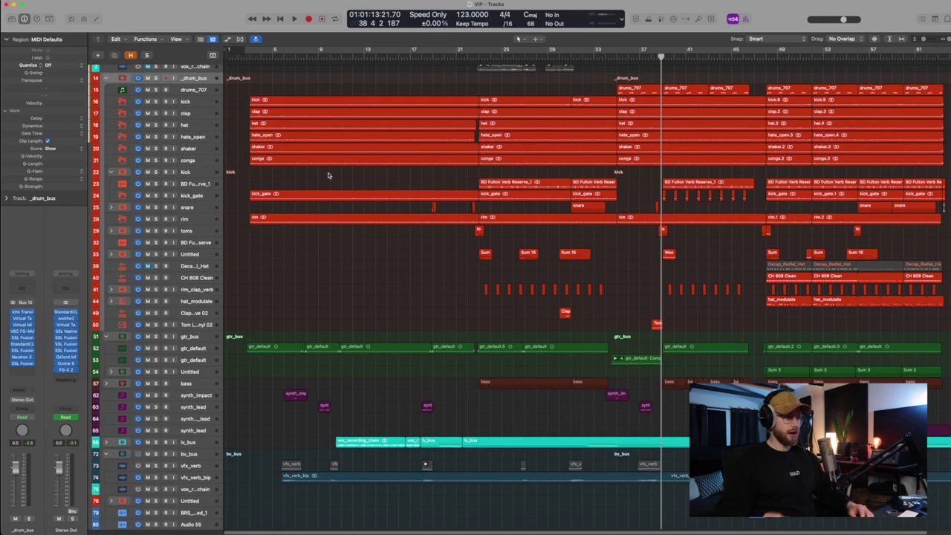
pyautogui.moveTo(371, 307); pyautogui.dragTo(226, 446)
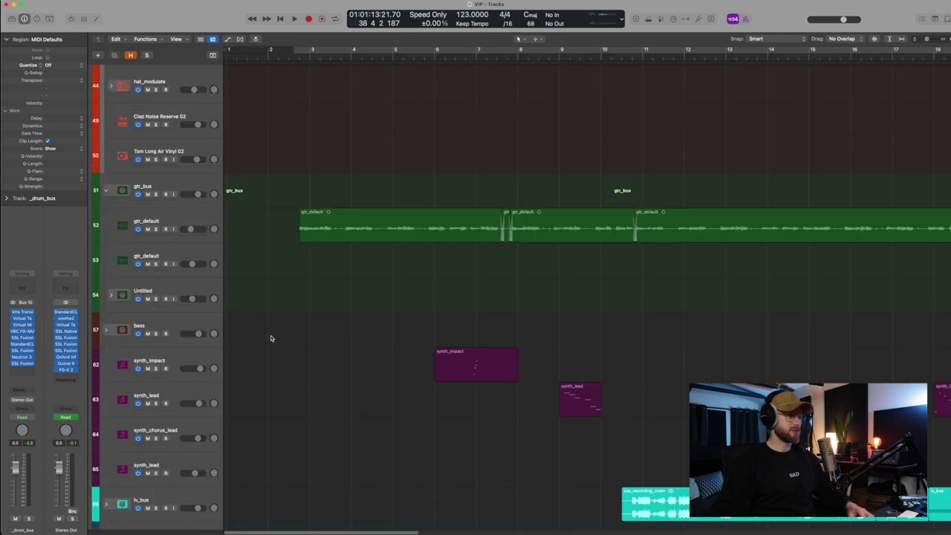
pyautogui.click(204, 219)
pyautogui.hotkey('ctrl', 's')
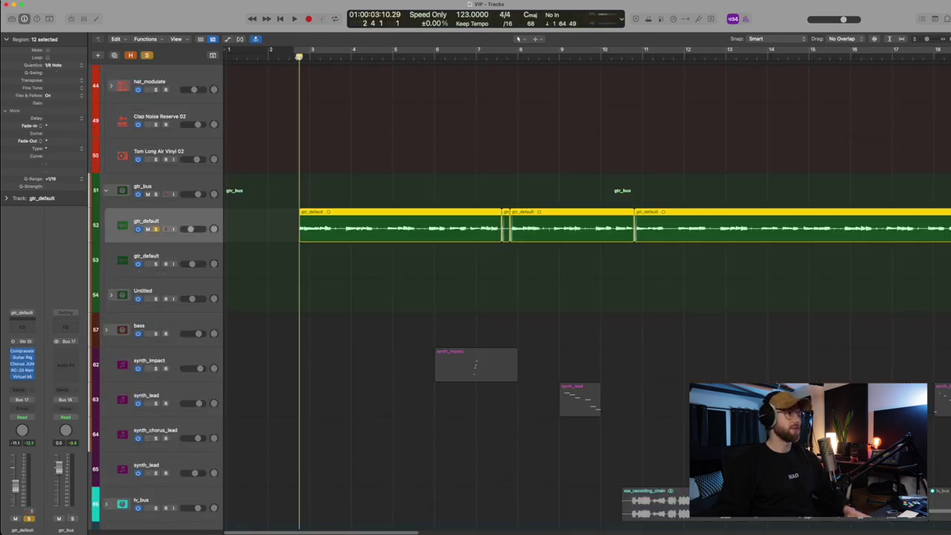
pyautogui.press('space')
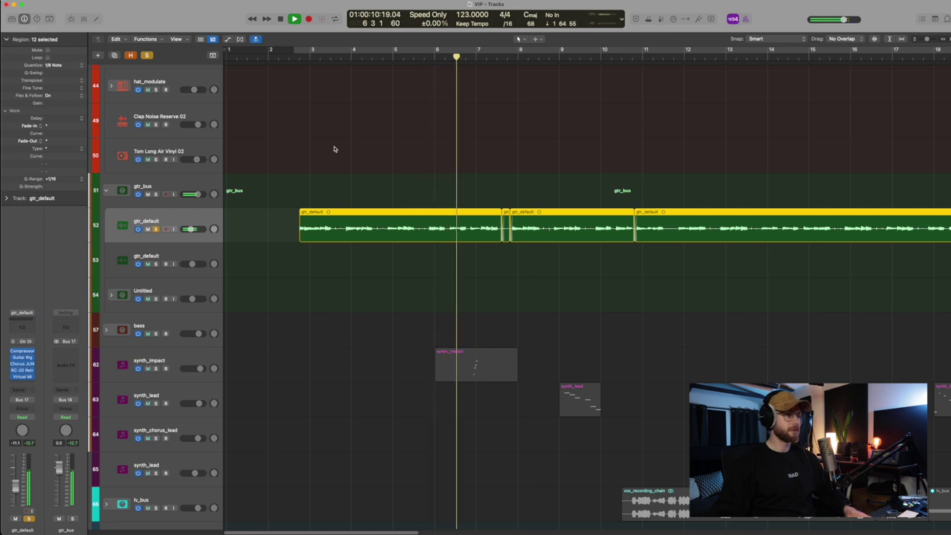
pyautogui.press('space')
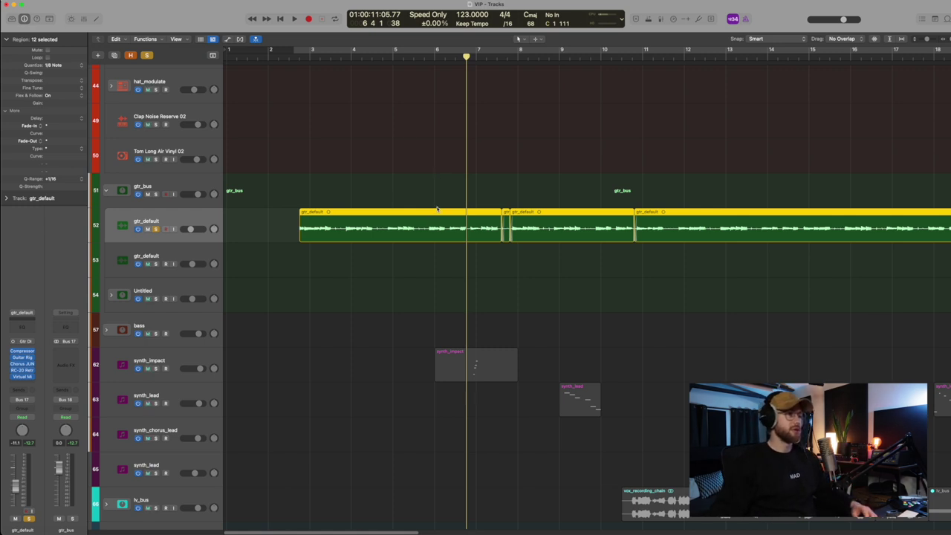
# Open Guitar Rig on the gtr_default track and review its Smooth Cream rack down to the Matched Cabinet Pro module
pyautogui.scroll(-3, 438, 209)
pyautogui.hscroll(-3, 439, 213)
pyautogui.scroll(-1, 440, 214)
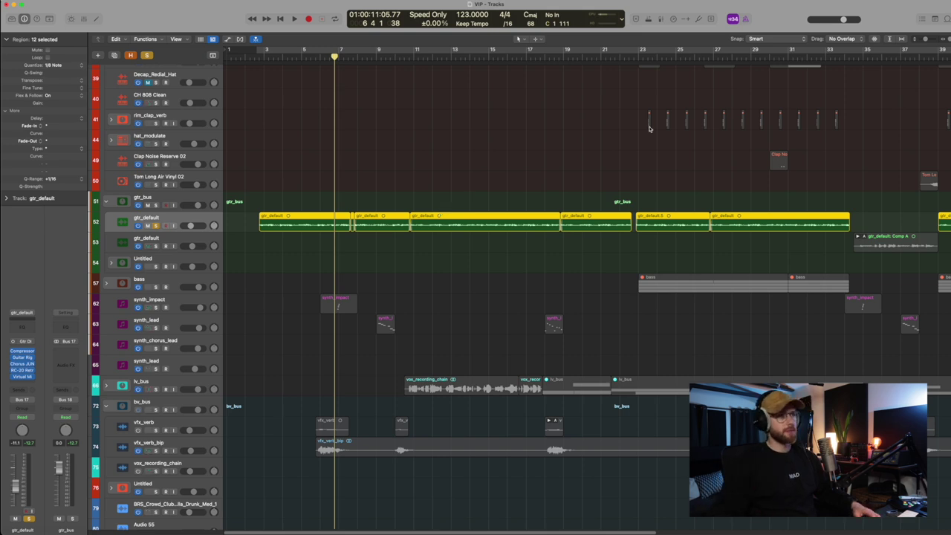
pyautogui.scroll(1, 555, 168)
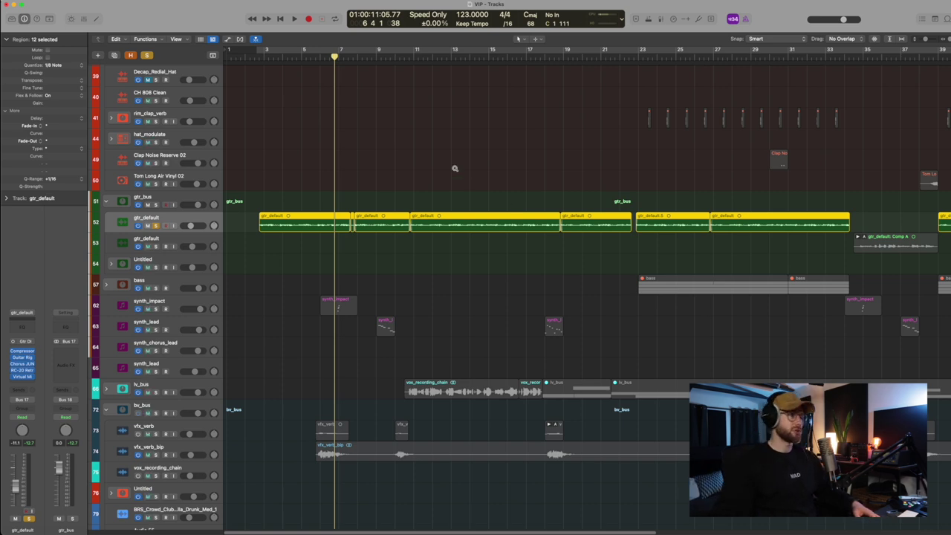
pyautogui.moveTo(455, 168); pyautogui.dragTo(184, 378)
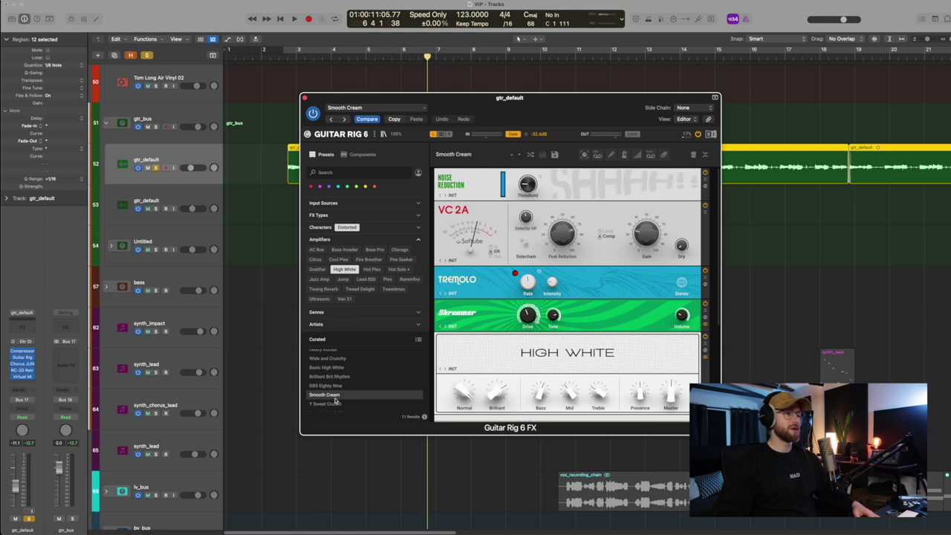
pyautogui.scroll(-4, 510, 253)
pyautogui.scroll(-2, 510, 253)
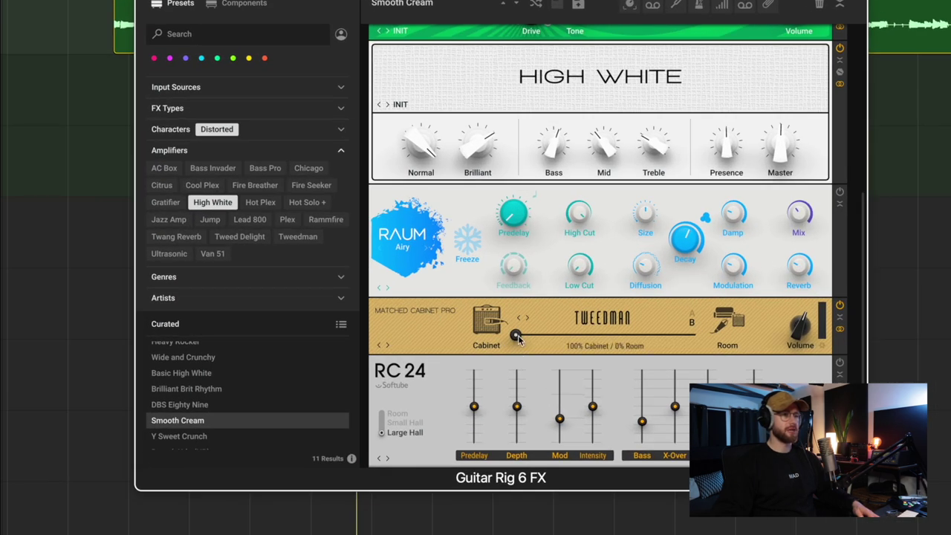
# Audition the Matched Cabinet Pro blend at about 99% room, return it to full cabinet, and close Guitar Rig
pyautogui.moveTo(518, 338); pyautogui.dragTo(678, 336)
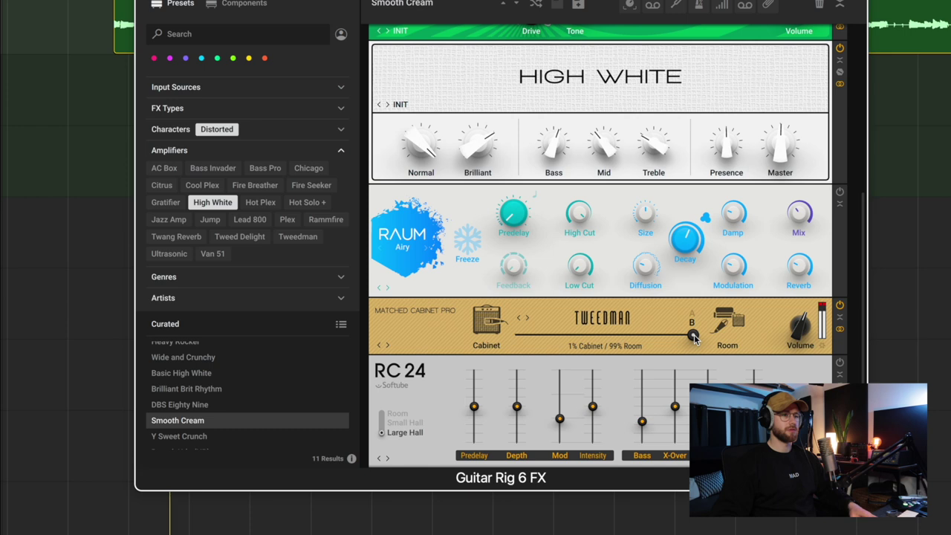
pyautogui.moveTo(694, 338); pyautogui.dragTo(511, 349)
pyautogui.moveTo(568, 338); pyautogui.dragTo(451, 341)
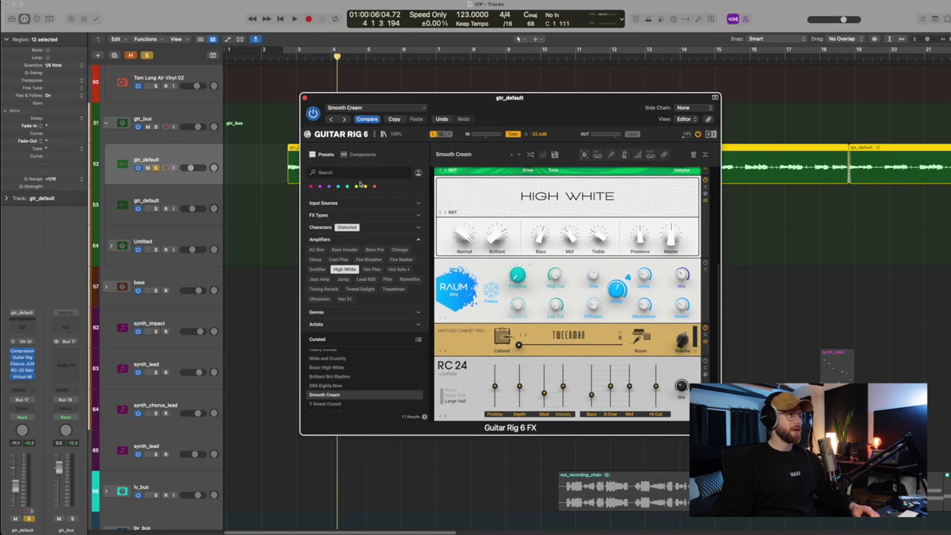
pyautogui.click(304, 98)
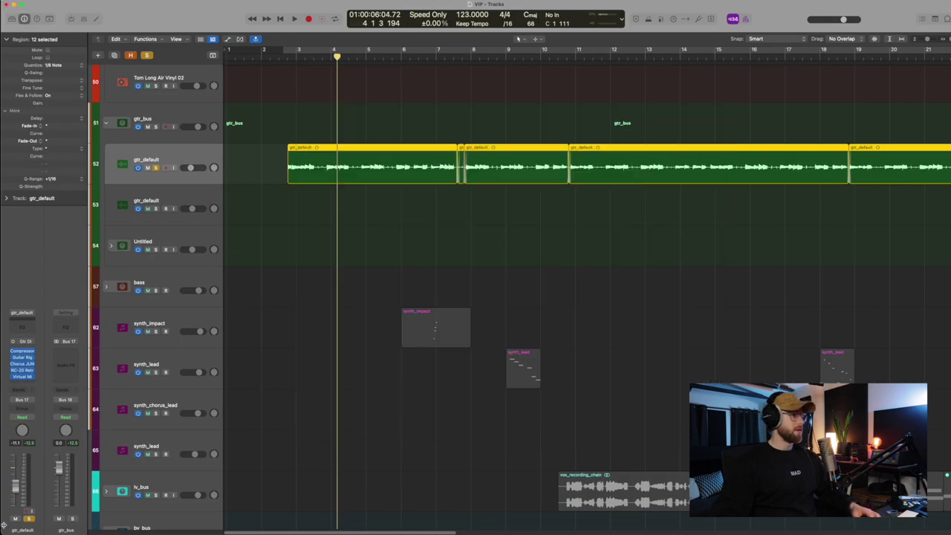
# Check the Chorus JUN-6 settings on the guitar track and open RC-20 Retro Color to examine its Distort, Digital and Tone settings
pyautogui.click(23, 364)
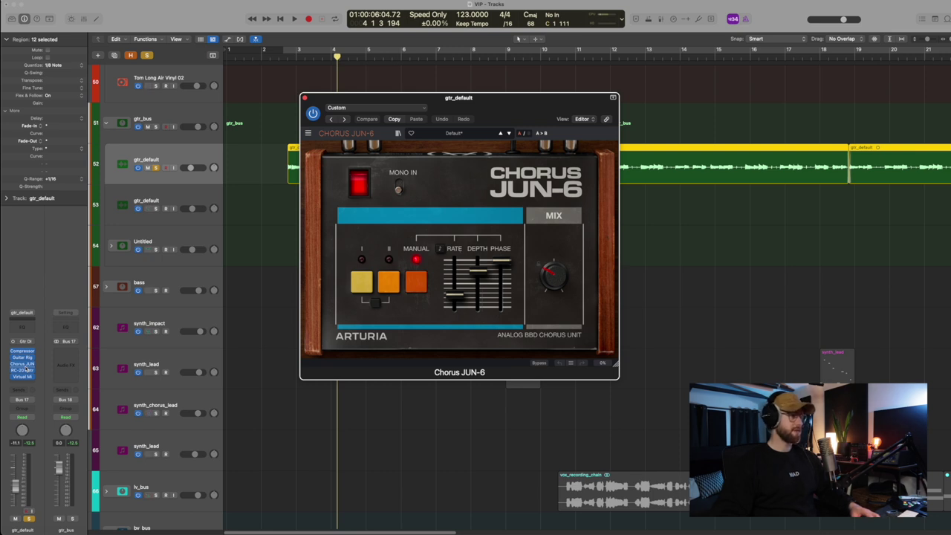
pyautogui.click(25, 365)
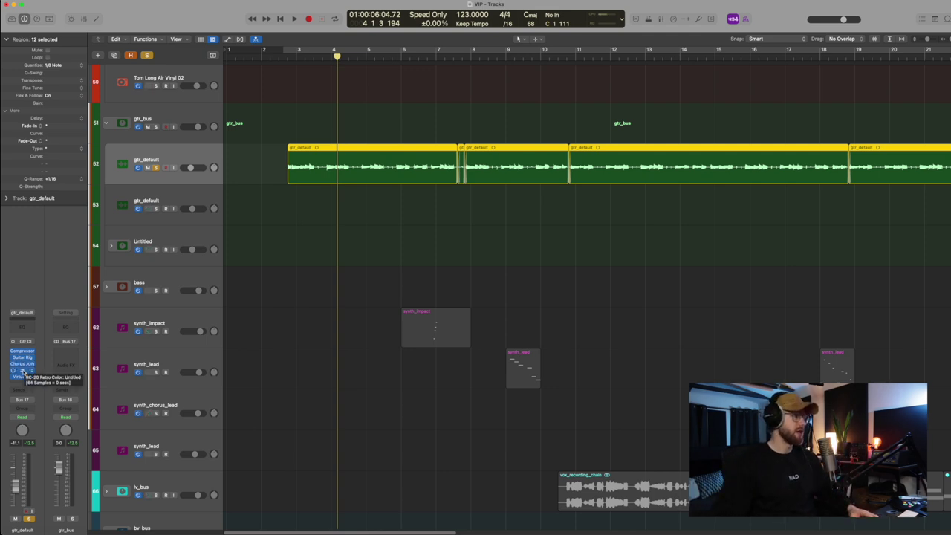
pyautogui.click(22, 370)
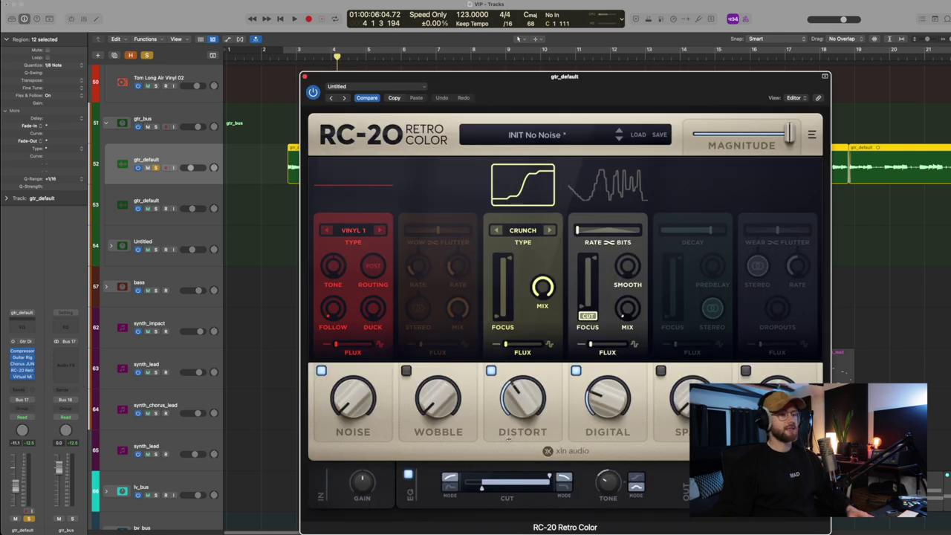
pyautogui.moveTo(641, 96); pyautogui.dragTo(550, 55)
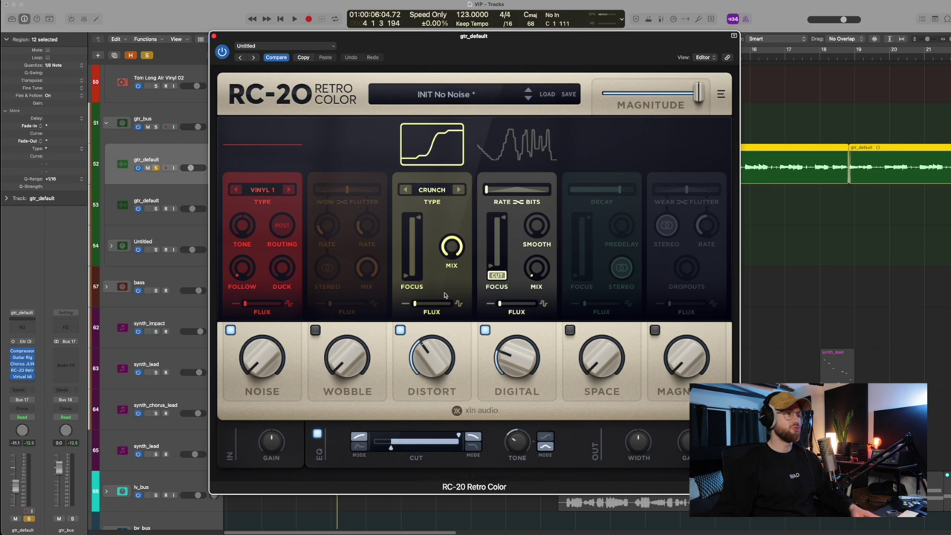
pyautogui.moveTo(16, 379)
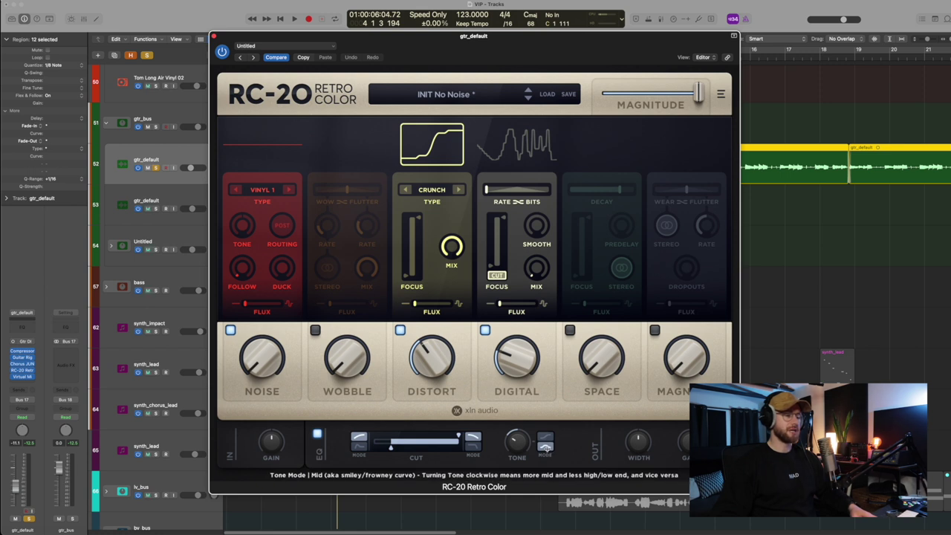
pyautogui.moveTo(523, 442)
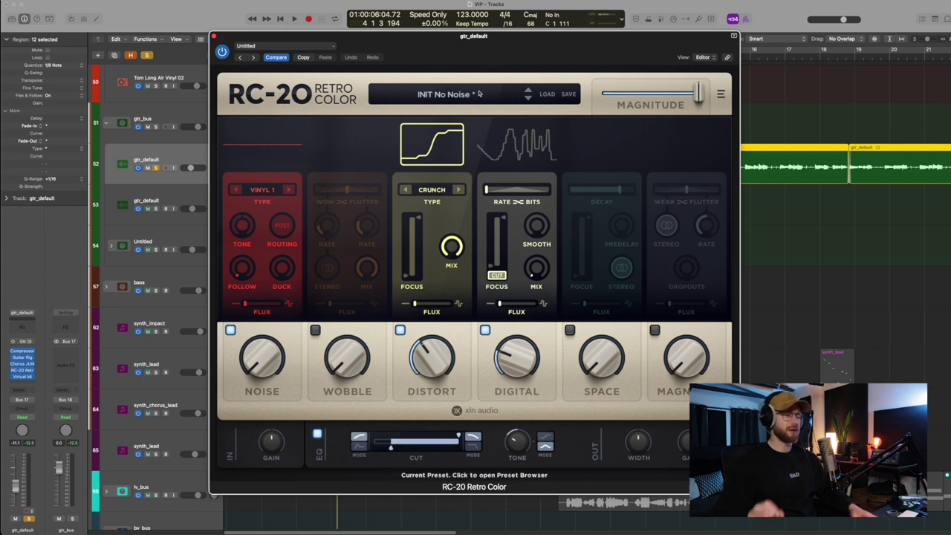
# Play the guitar from just before its first region and compare the sound with RC-20 Retro Color bypassed and active
pyautogui.moveTo(459, 49); pyautogui.dragTo(710, 55)
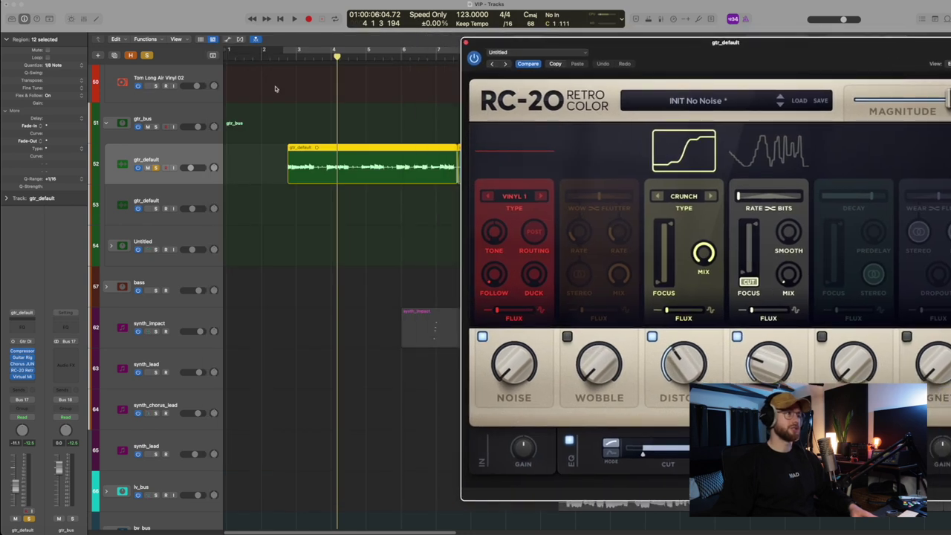
pyautogui.click(285, 64)
pyautogui.press('c')
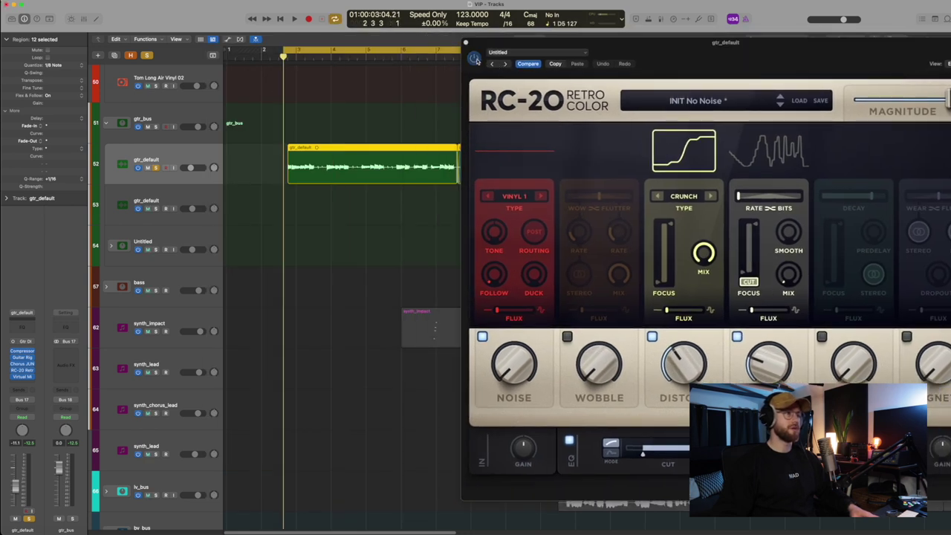
pyautogui.press('c')
pyautogui.press('space')
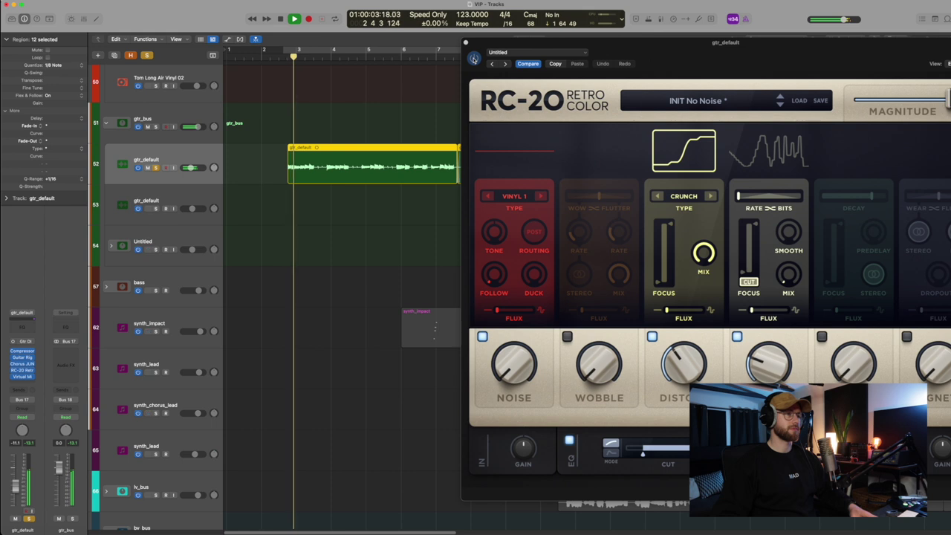
pyautogui.press('space')
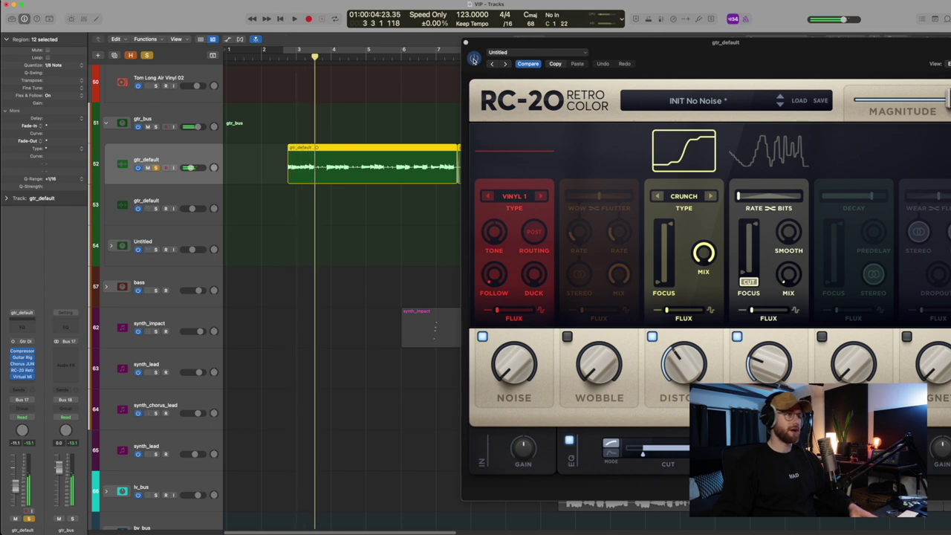
pyautogui.click(474, 59)
pyautogui.press('space')
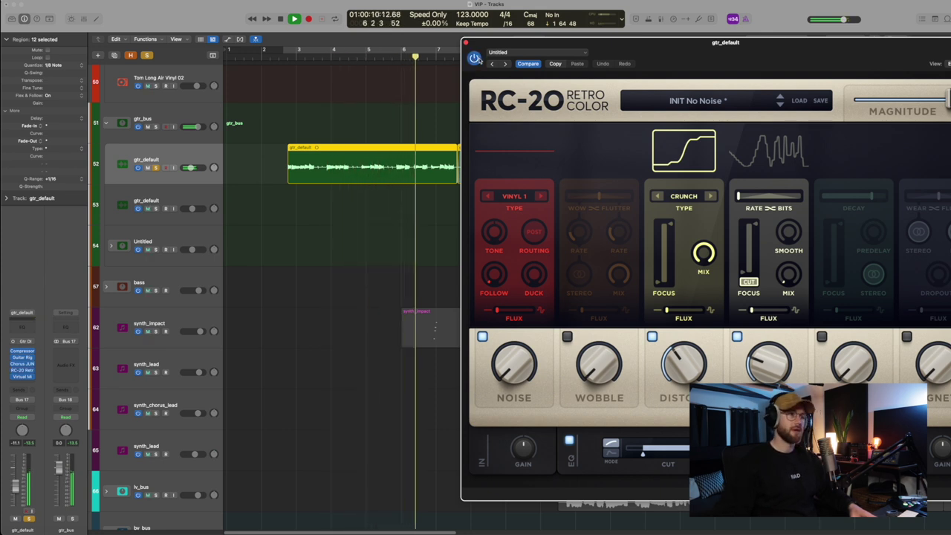
# Close RC-20 Retro Color and take the gtr_default track out of solo
pyautogui.click(466, 43)
pyautogui.scroll(-3, 430, 209)
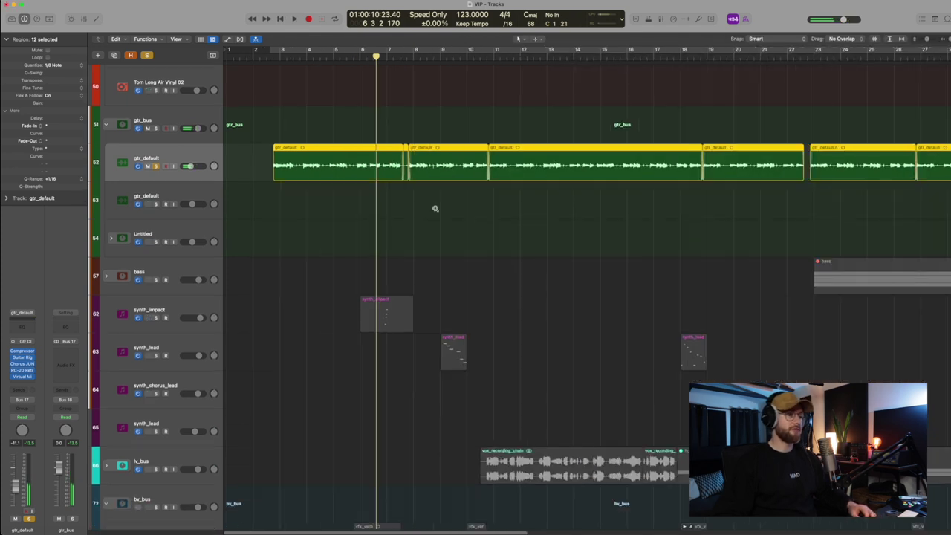
pyautogui.click(156, 166)
pyautogui.scroll(-3, 364, 222)
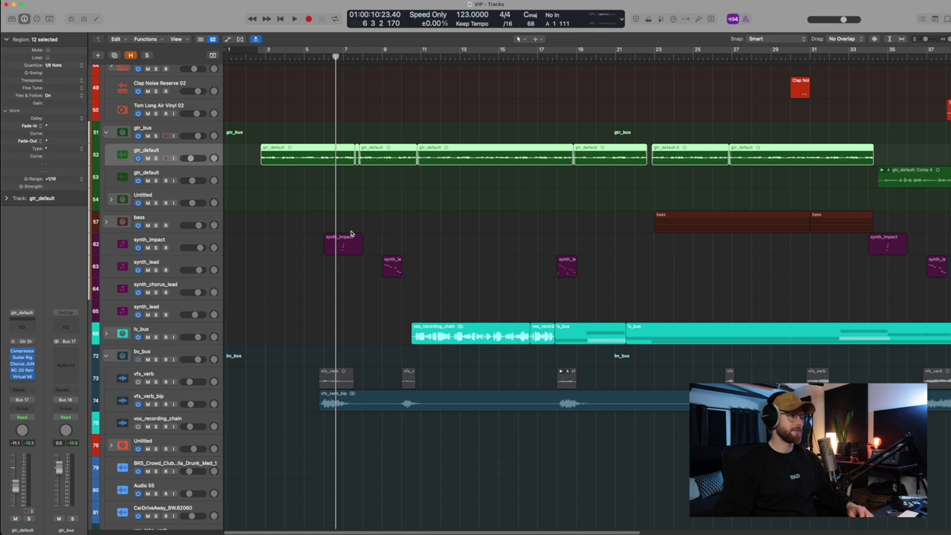
pyautogui.scroll(-3, 351, 233)
pyautogui.hscroll(3, 350, 229)
pyautogui.scroll(3, 351, 231)
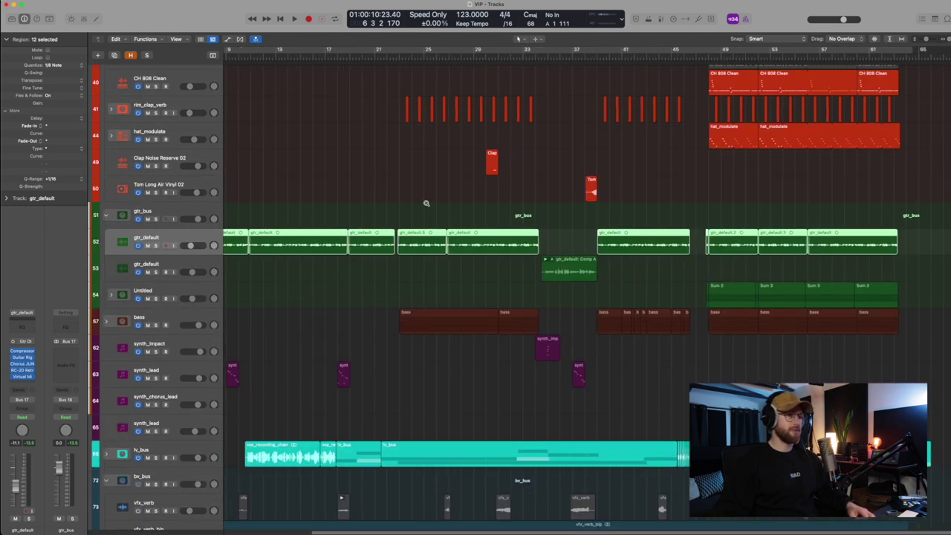
# Solo the second gtr_default track and play its Comp A region from bar 34
pyautogui.moveTo(426, 203); pyautogui.dragTo(827, 352)
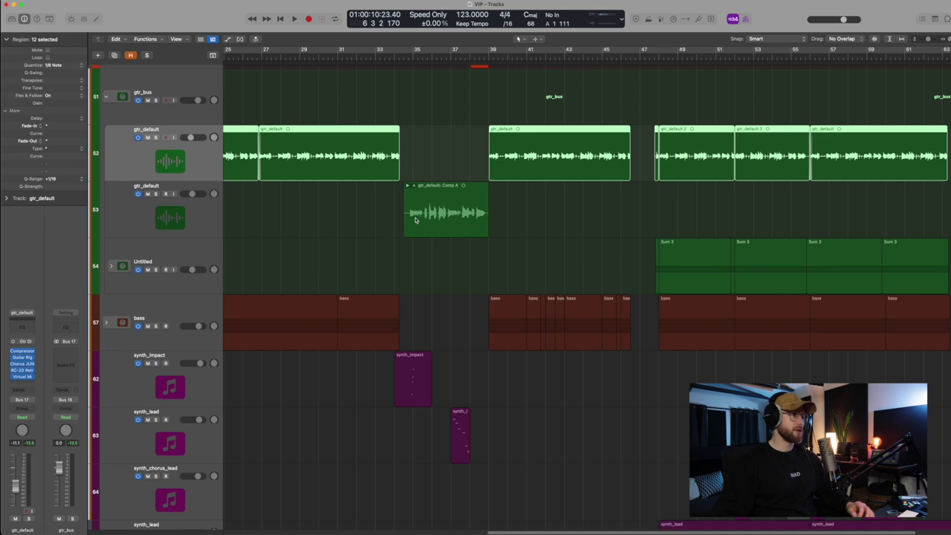
pyautogui.click(205, 209)
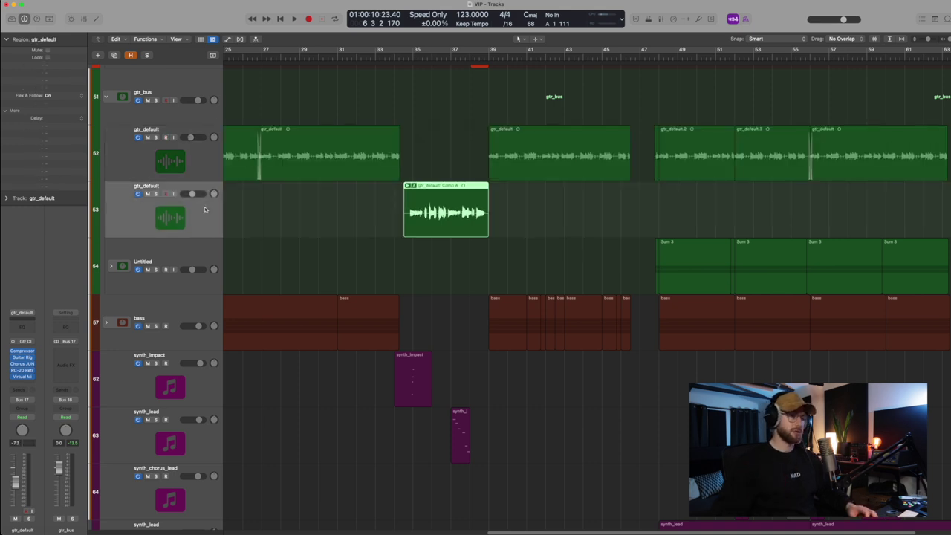
pyautogui.click(394, 56)
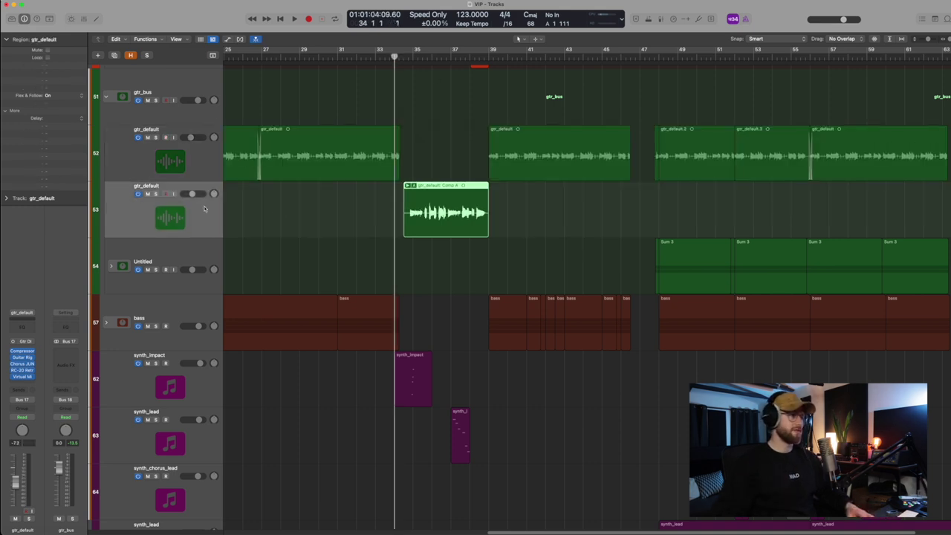
pyautogui.press('s')
pyautogui.press('space')
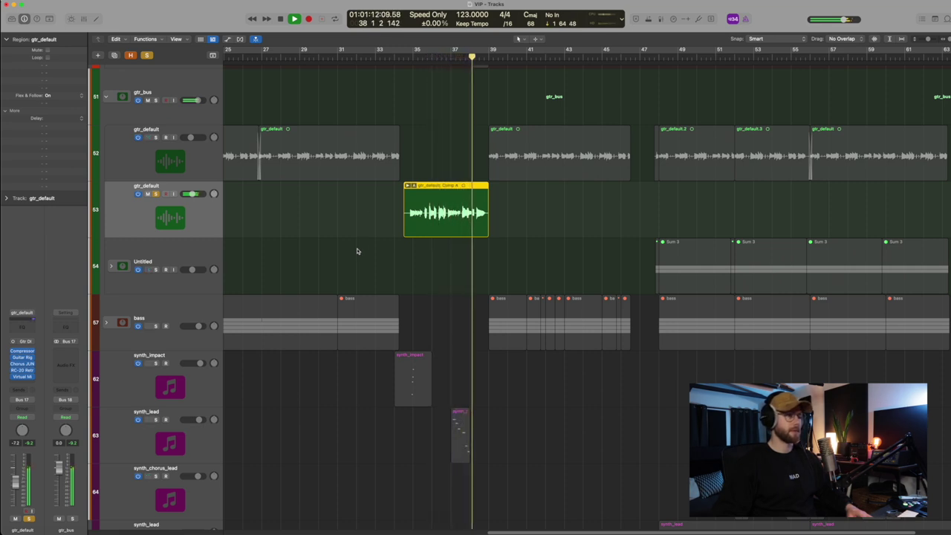
pyautogui.press('space')
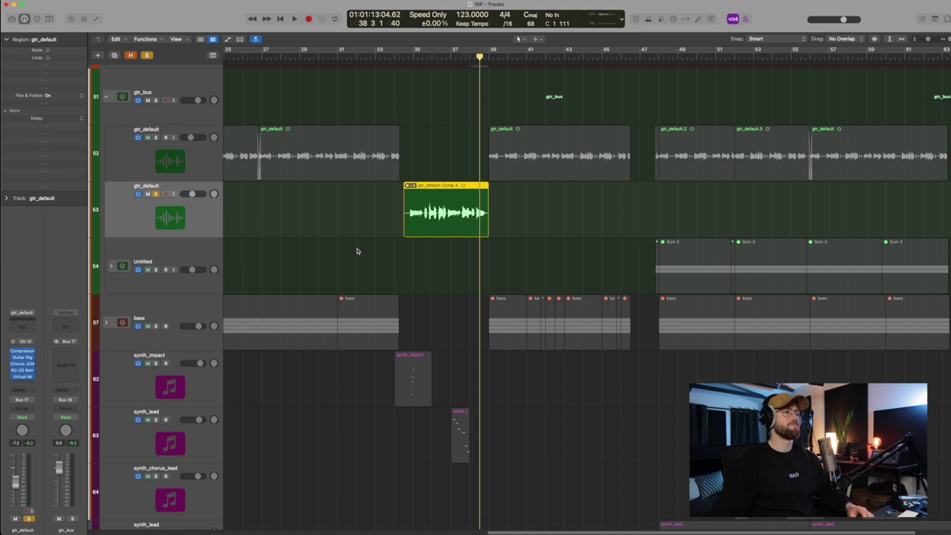
# Expand the Untitled guitar stack and solo it in place of the gtr_default track with the Comp A region
pyautogui.scroll(-3, 458, 280)
pyautogui.click(132, 269)
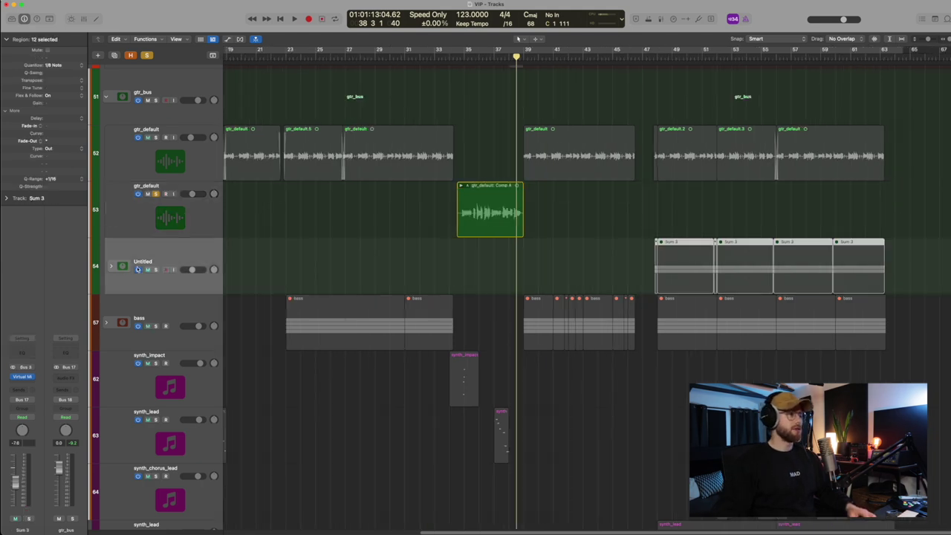
pyautogui.click(111, 266)
pyautogui.click(156, 269)
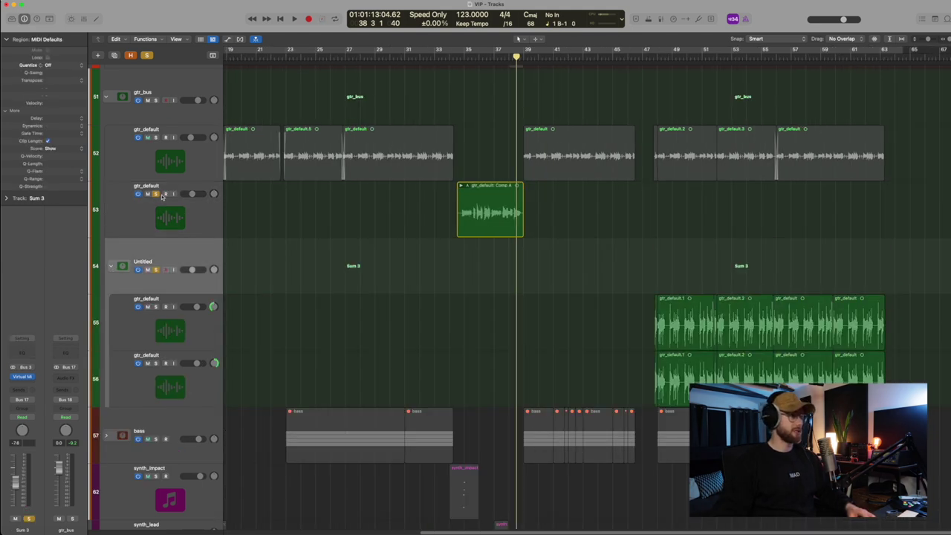
pyautogui.click(155, 194)
# Play the soloed Untitled guitar stack from just before bar 48, where its regions begin
pyautogui.press('super+Right')
pyautogui.hscroll(10, 741, 239)
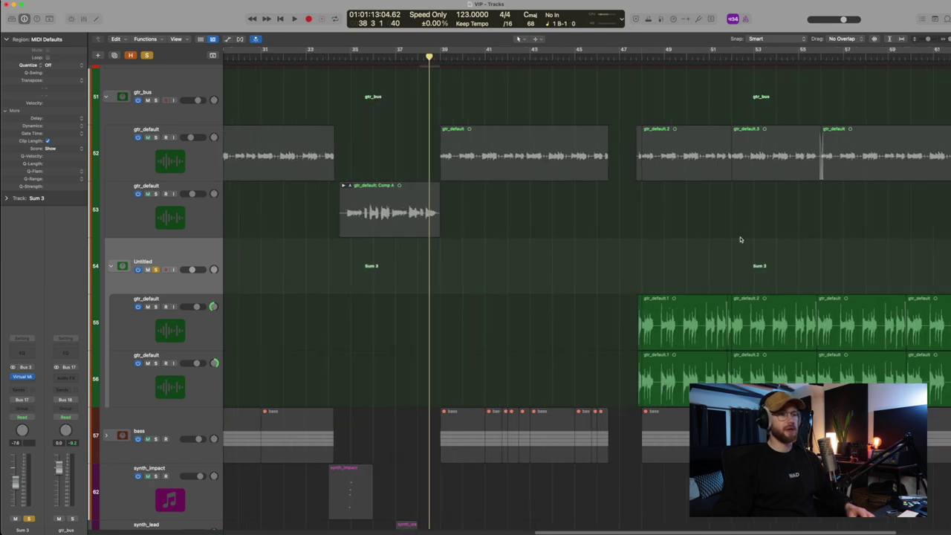
pyautogui.scroll(-5, 740, 239)
pyautogui.scroll(5, 740, 240)
pyautogui.click(504, 60)
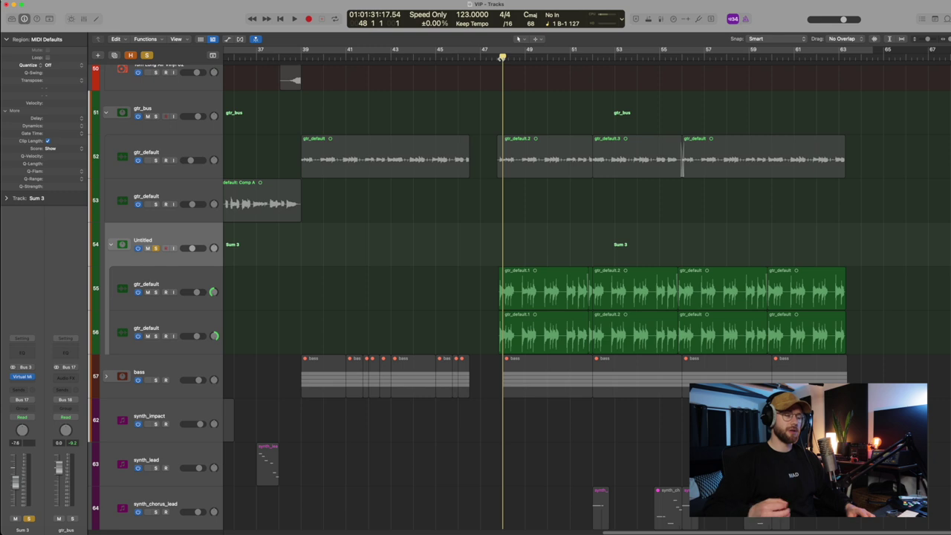
pyautogui.click(497, 58)
pyautogui.press('space')
# Open Guitar Rig on the first gtr_default track inside the Untitled stack to examine its Little Jimis Wing preset
pyautogui.click(211, 280)
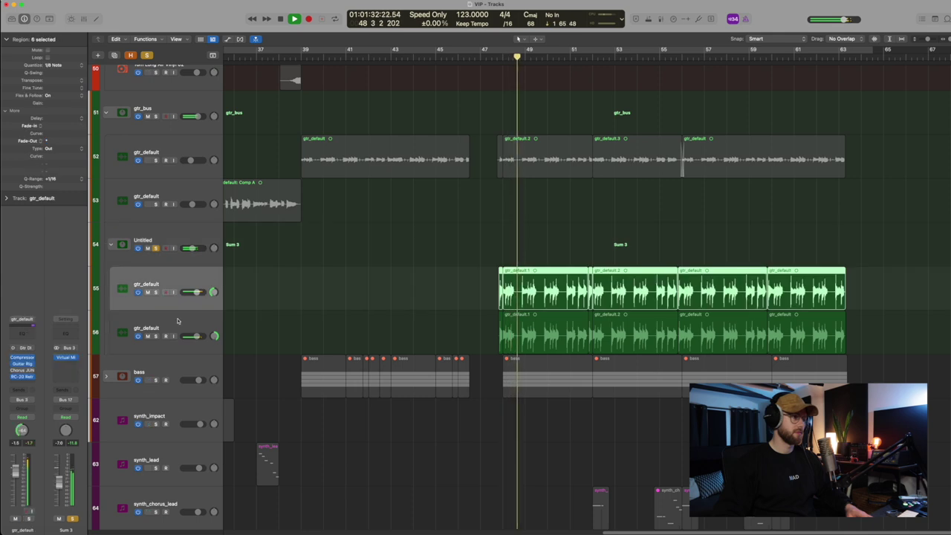
pyautogui.click(21, 363)
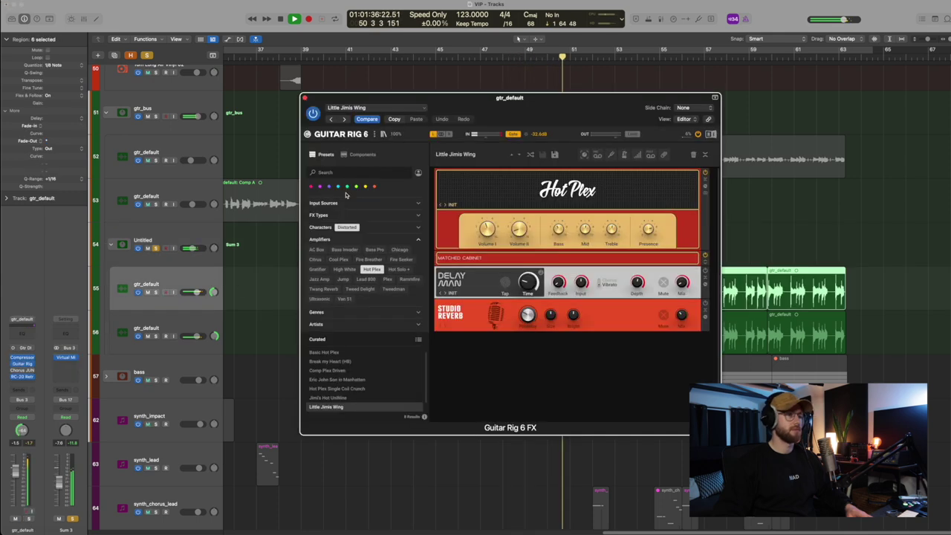
pyautogui.moveTo(550, 115); pyautogui.dragTo(314, 93)
# Solo the main gtr_default track together with the Untitled stack, play them together, and close Guitar Rig
pyautogui.click(156, 160)
pyautogui.press('space')
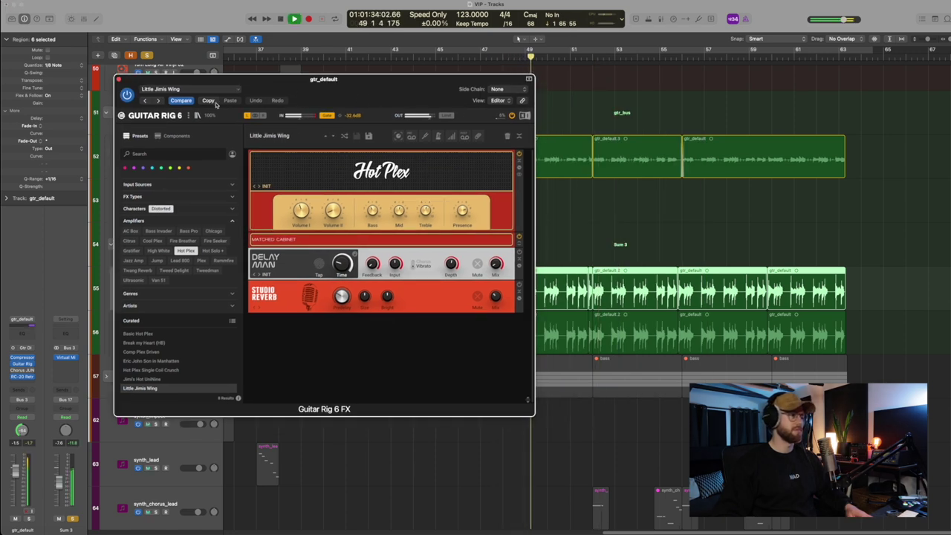
pyautogui.press('space')
pyautogui.moveTo(298, 79); pyautogui.dragTo(318, 42)
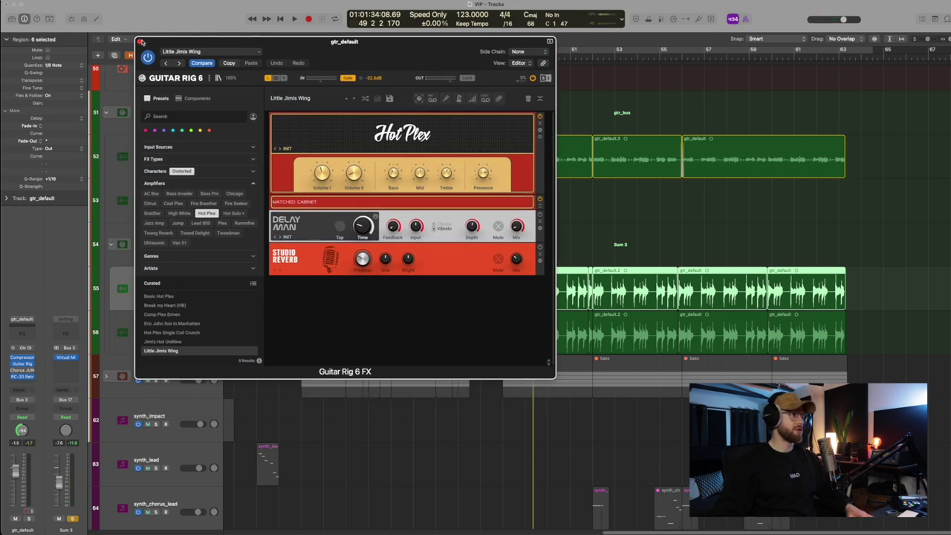
pyautogui.click(141, 42)
# Examine the Raven Rocker rack in Guitar Rig on the second gtr_default track of the Untitled stack, and close it
pyautogui.click(228, 333)
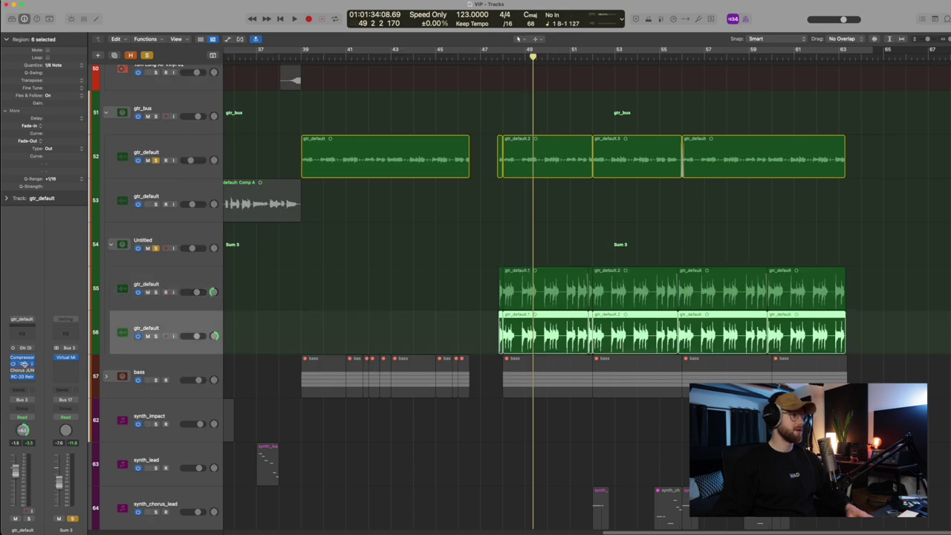
pyautogui.press('v')
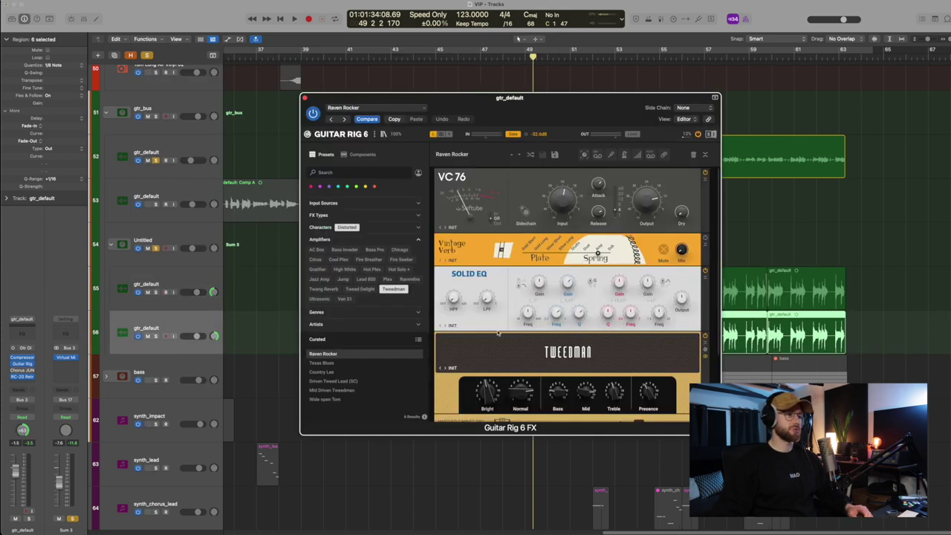
pyautogui.scroll(-2, 543, 342)
pyautogui.scroll(-1, 543, 342)
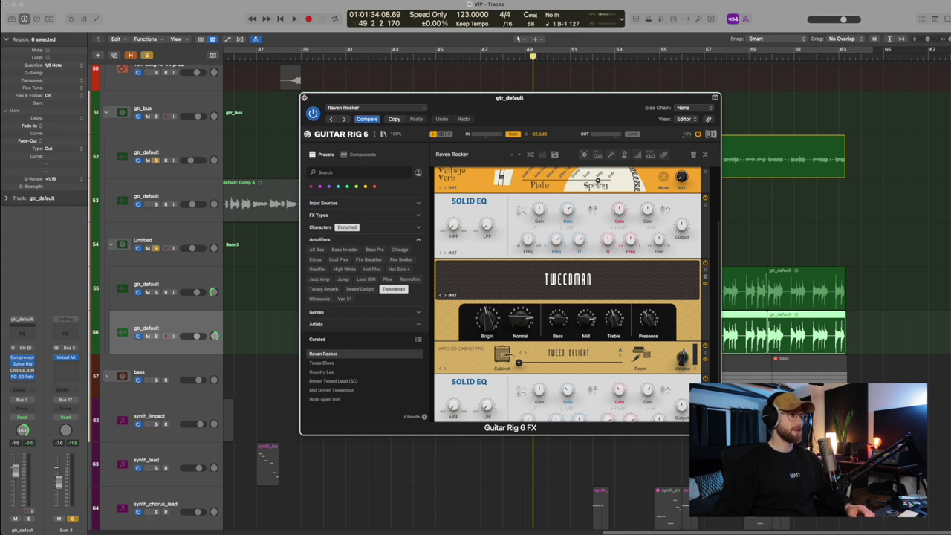
pyautogui.press('v')
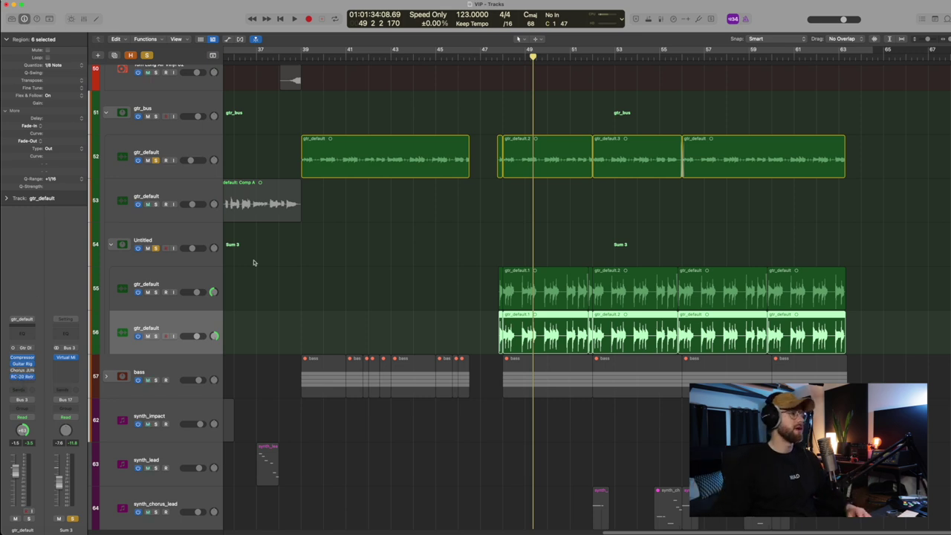
# Clear the guitar solos, and solo the synth_impact track to play its first region at bar 6
pyautogui.keyDown('ctrl'); pyautogui.keyDown('alt'); pyautogui.click(298, 274); pyautogui.keyUp('alt'); pyautogui.keyUp('ctrl')
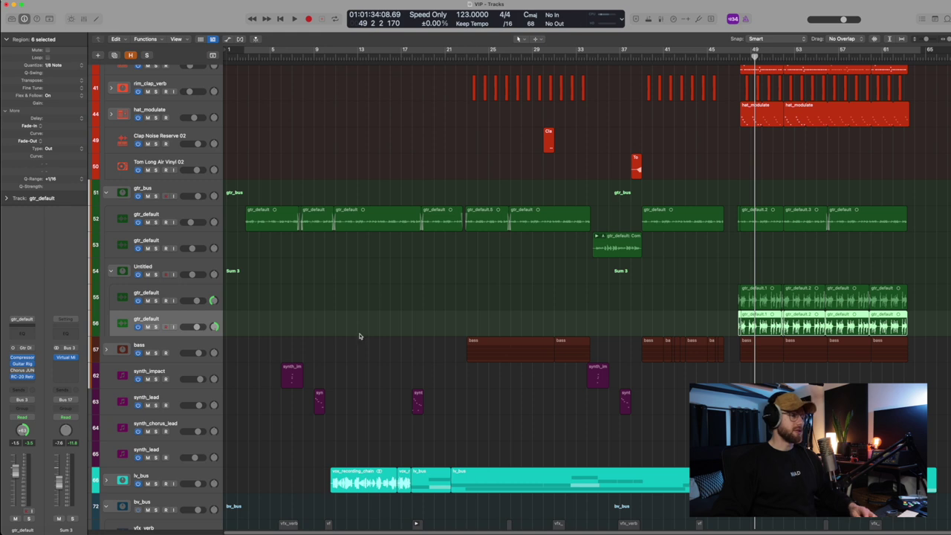
pyautogui.scroll(-3, 360, 336)
pyautogui.press('super+Up')
pyautogui.moveTo(493, 240); pyautogui.dragTo(231, 467)
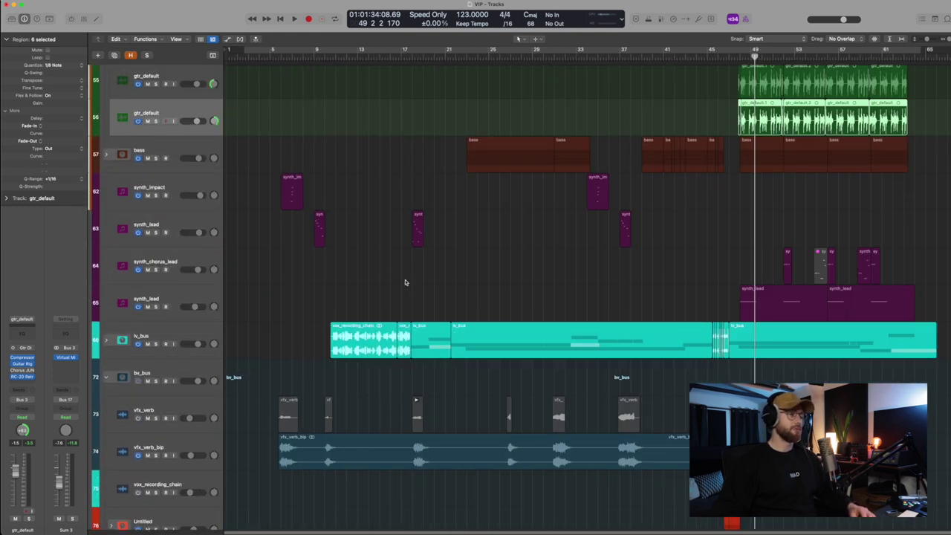
pyautogui.press('super+Up')
pyautogui.click(177, 168)
pyautogui.moveTo(275, 154); pyautogui.dragTo(379, 233)
pyautogui.press('super+Up')
pyautogui.press('super+Up')
pyautogui.press('super+Up')
pyautogui.press('super+Left')
pyautogui.scroll(4, 380, 233)
pyautogui.click(295, 54)
pyautogui.press('space')
pyautogui.press('s')
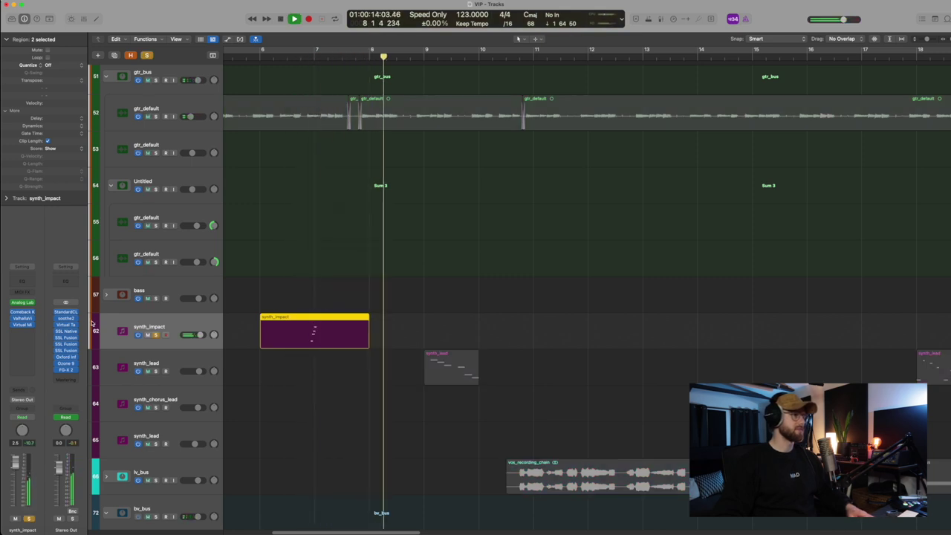
pyautogui.press('space')
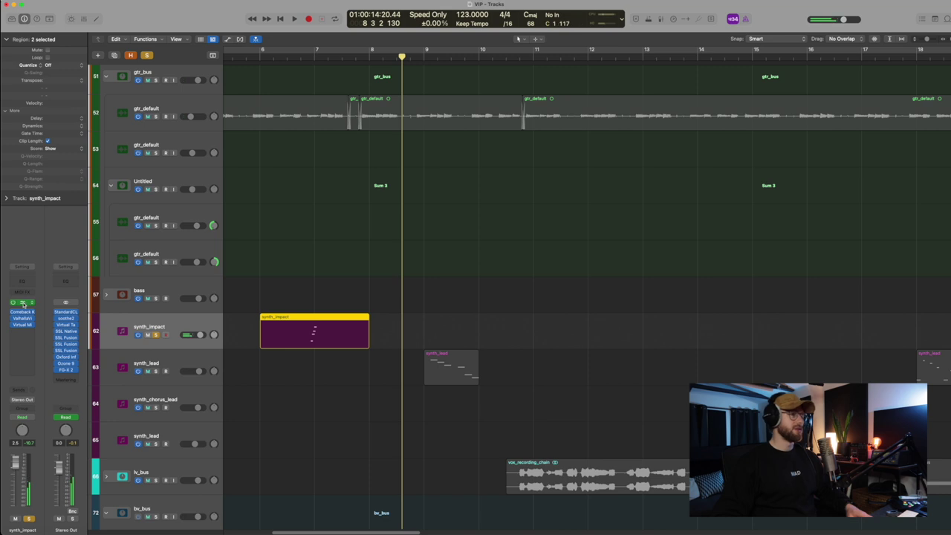
# Open Analog Lab on synth_impact, look up the 33 Electric Piano preset's details in the preset browser, and close it
pyautogui.press('v')
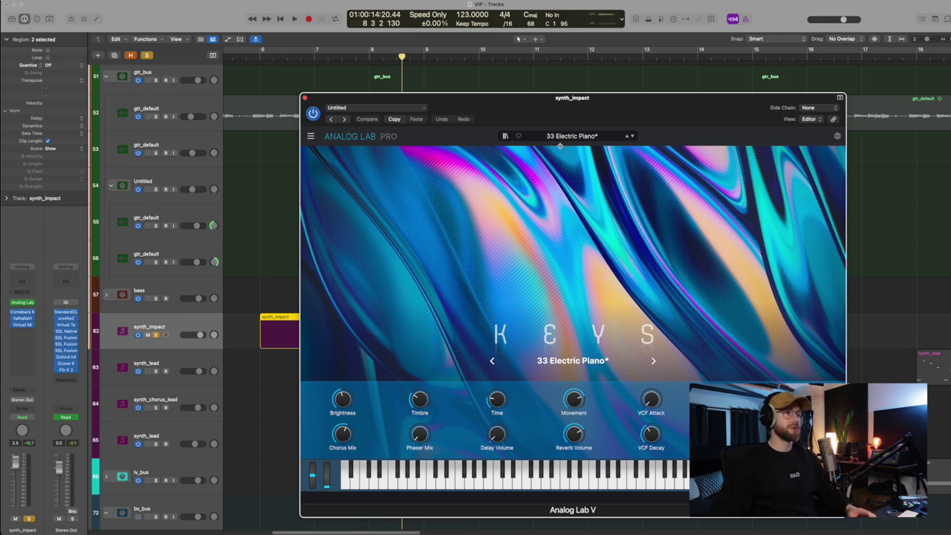
pyautogui.click(505, 136)
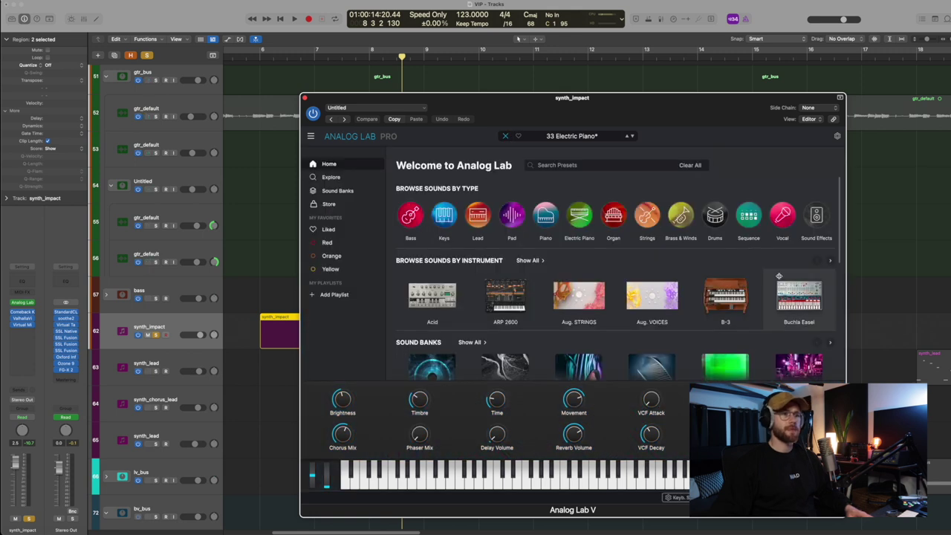
pyautogui.click(342, 177)
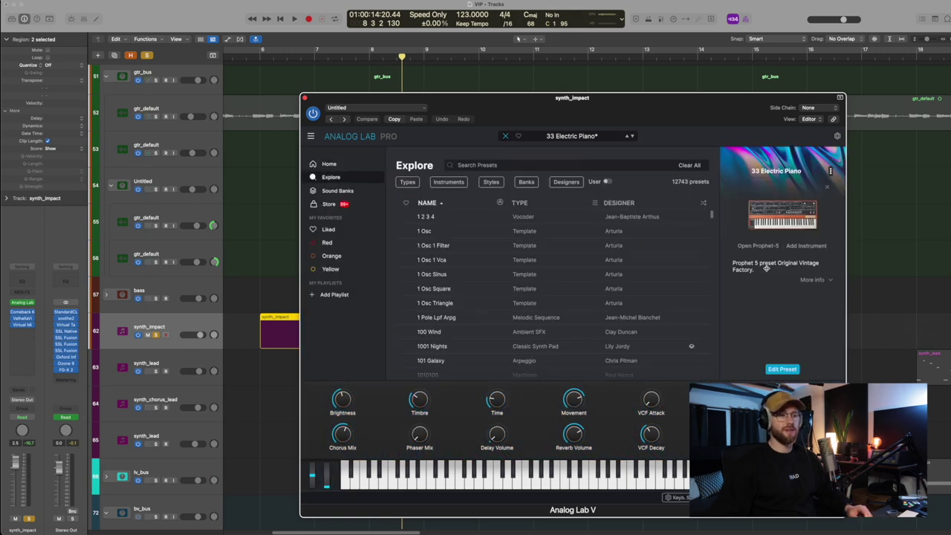
pyautogui.click(304, 98)
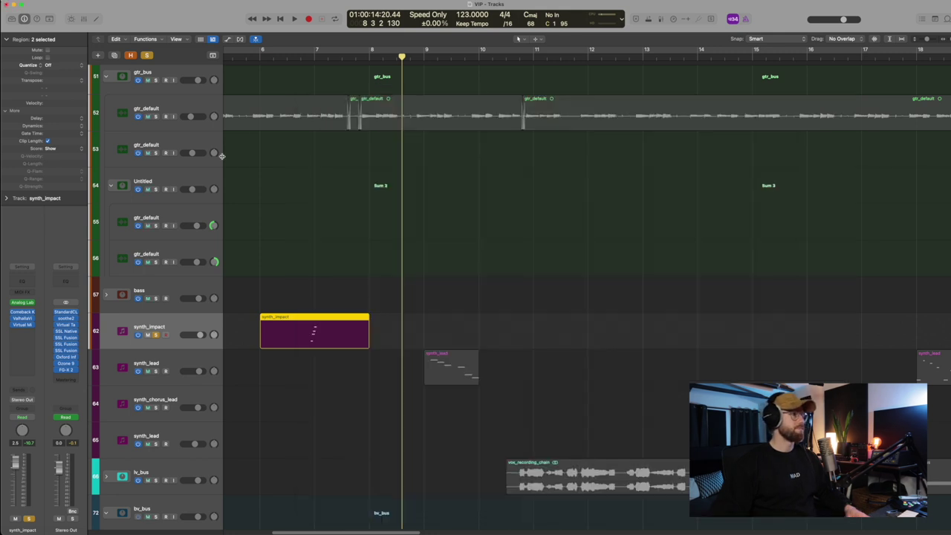
# Check the Comeback Kid delay and ValhallaVintageVerb settings on the synth_impact track, and close both plug-ins
pyautogui.click(27, 312)
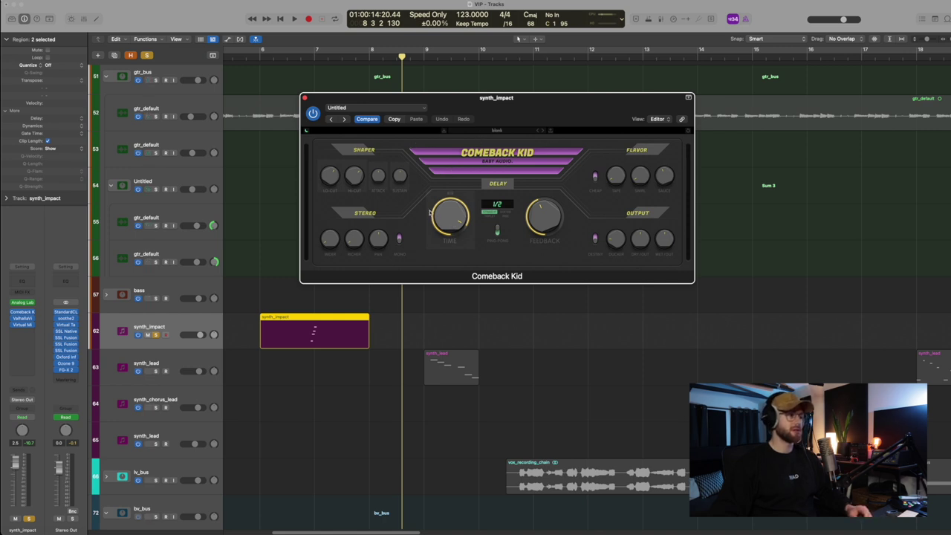
pyautogui.click(22, 318)
pyautogui.click(305, 99)
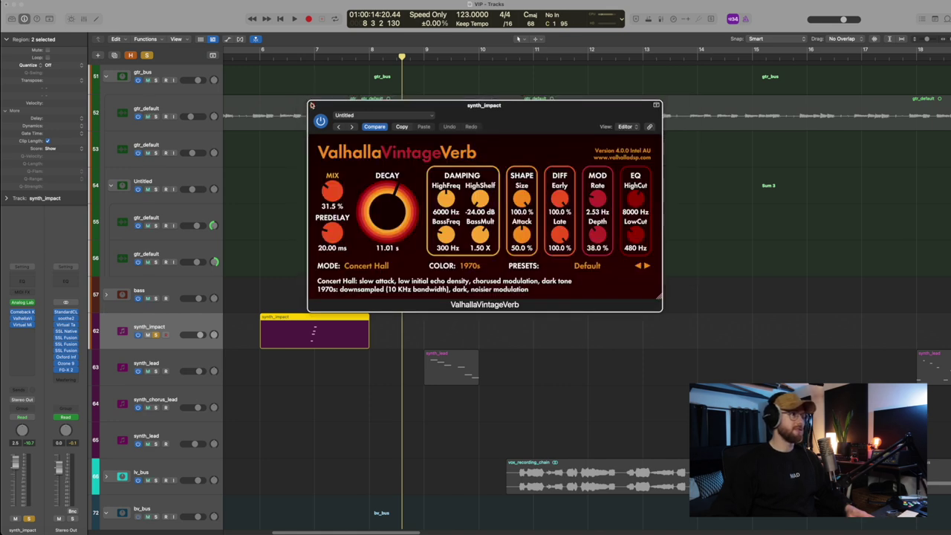
pyautogui.click(313, 106)
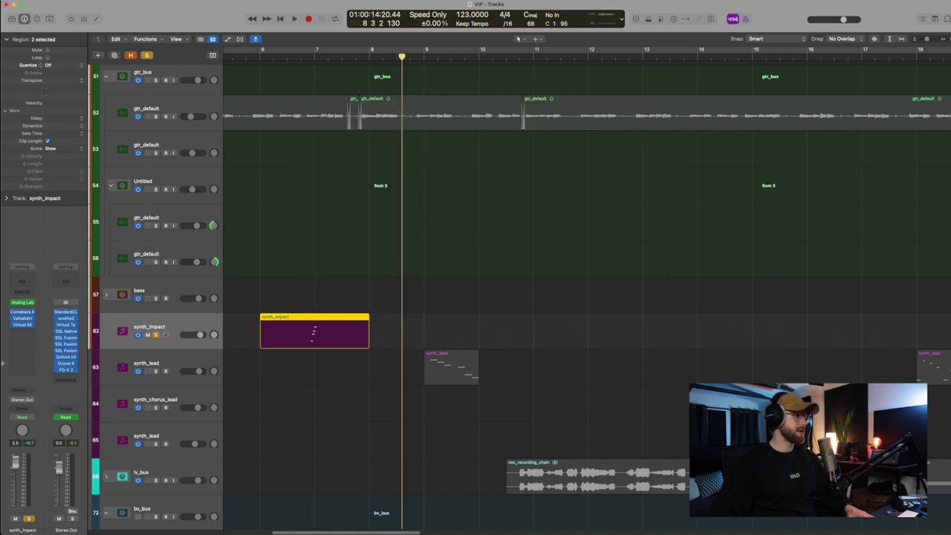
# Review ValhallaVintageVerb once more, inspect the Virtual Mix Rack modules on synth_impact, and close both plug-ins
pyautogui.click(23, 319)
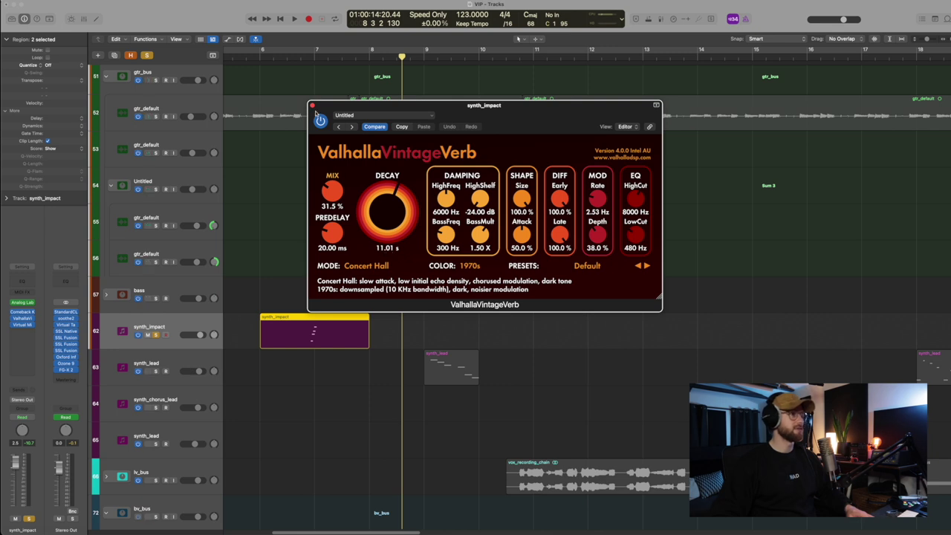
pyautogui.click(313, 106)
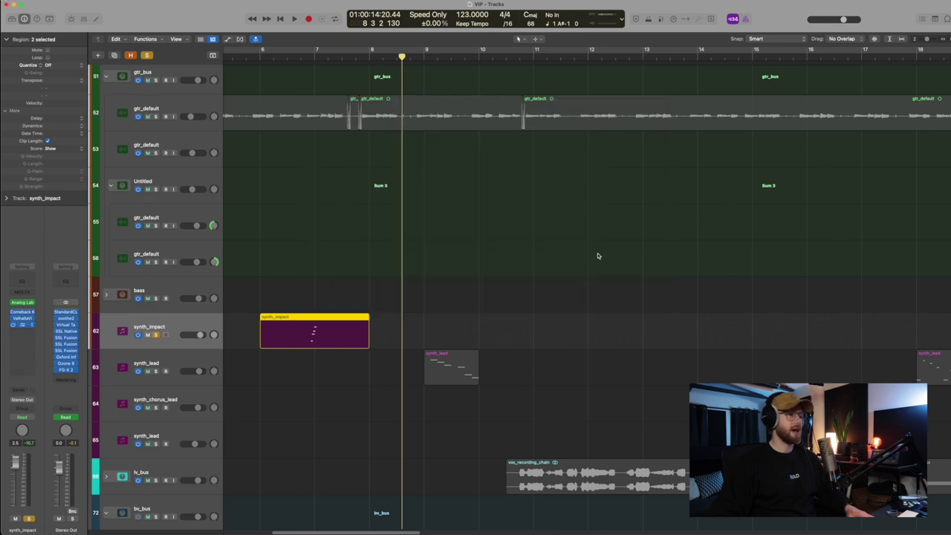
pyautogui.press('v')
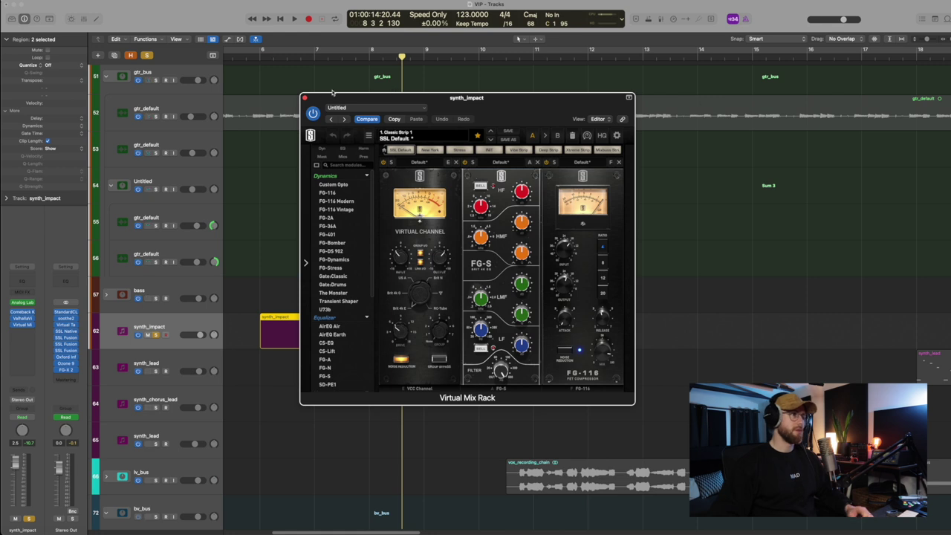
pyautogui.click(307, 97)
# Switch the solo from synth_impact to the synth_lead track below it, and play its first region from bar 9
pyautogui.scroll(3, 459, 250)
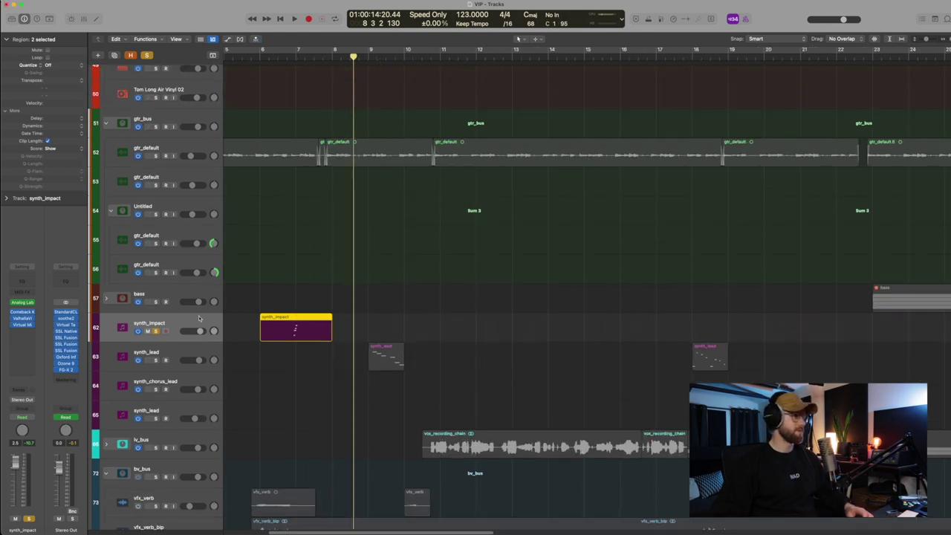
pyautogui.click(149, 355)
pyautogui.scroll(-2, 158, 349)
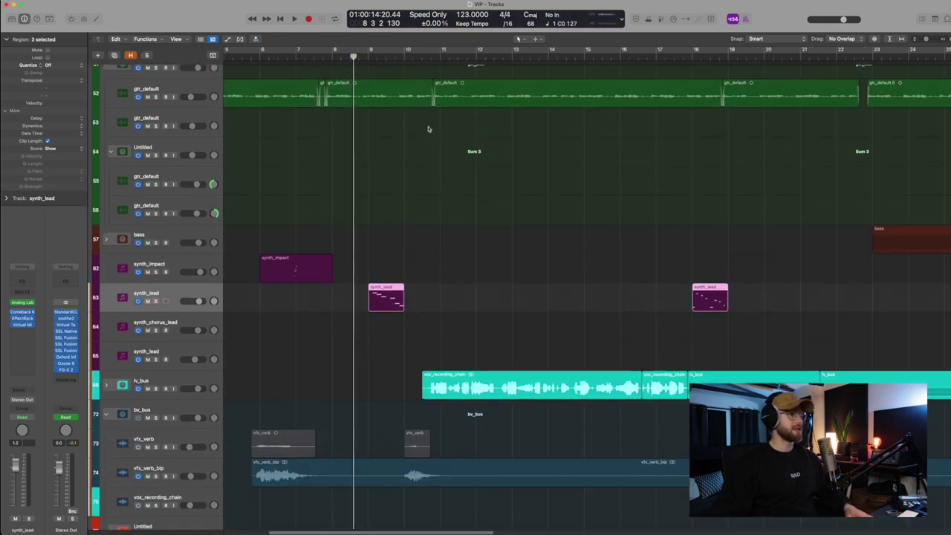
pyautogui.click(301, 56)
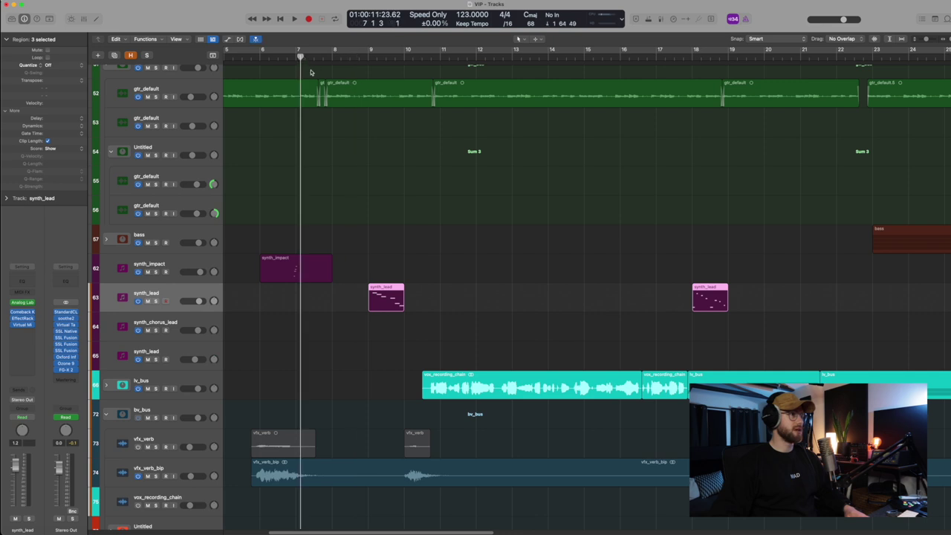
pyautogui.moveTo(291, 58); pyautogui.dragTo(369, 68)
pyautogui.press('s')
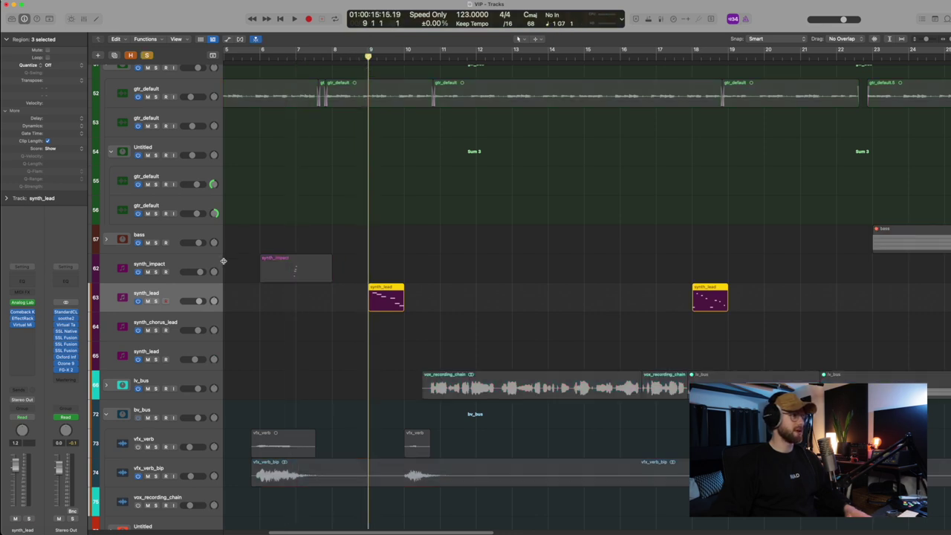
pyautogui.press('space')
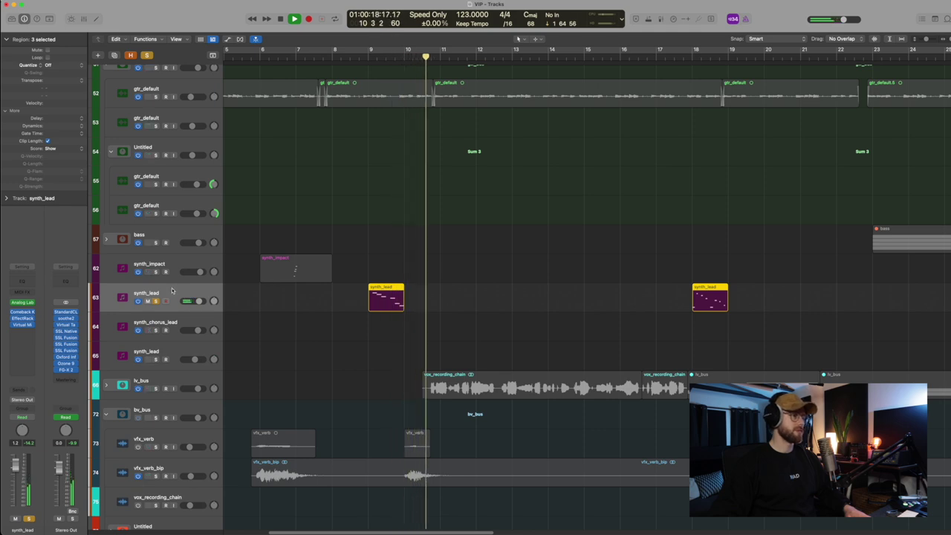
pyautogui.press('space')
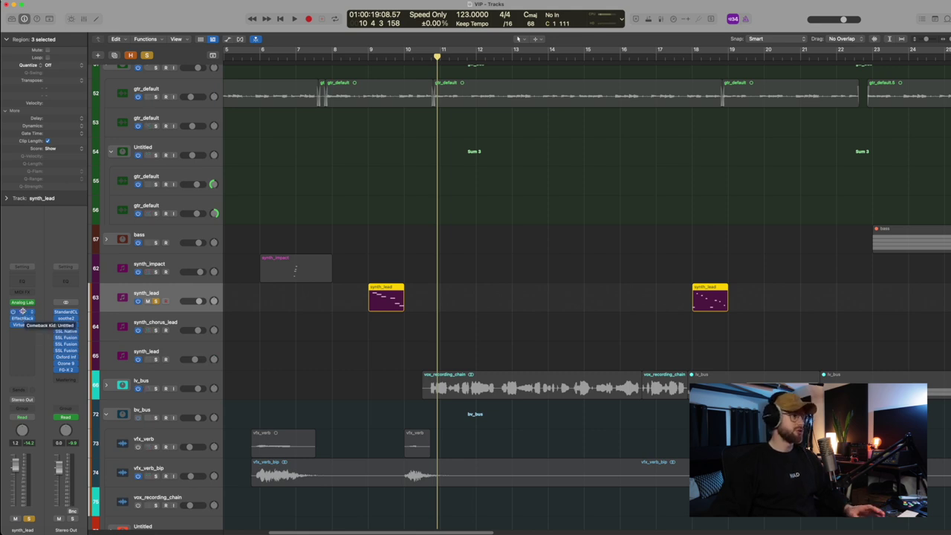
# Check the Comeback Kid delay and the Soundtoys EffectRack settings on the synth_lead track, closing each plug-in
pyautogui.click(22, 312)
pyautogui.moveTo(564, 119); pyautogui.dragTo(664, 136)
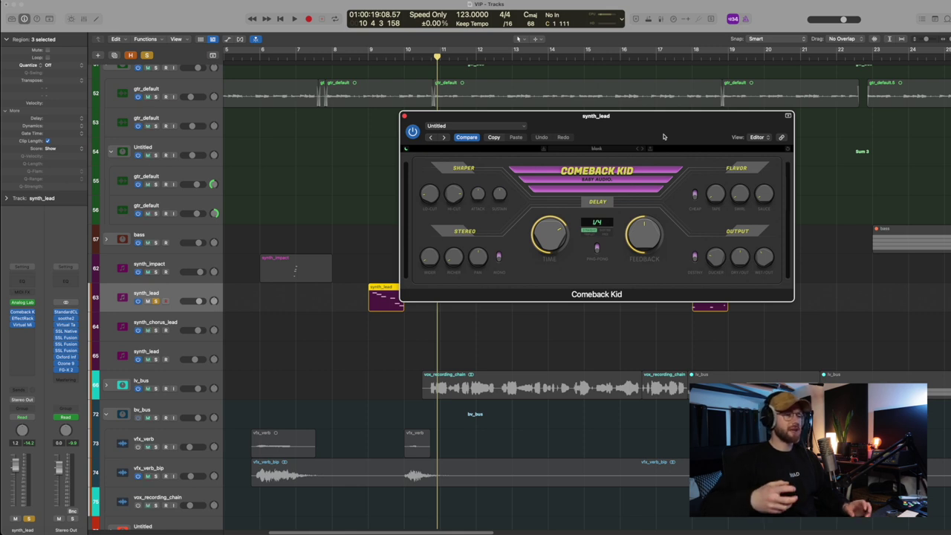
pyautogui.moveTo(677, 125); pyautogui.dragTo(749, 96)
pyautogui.click(479, 87)
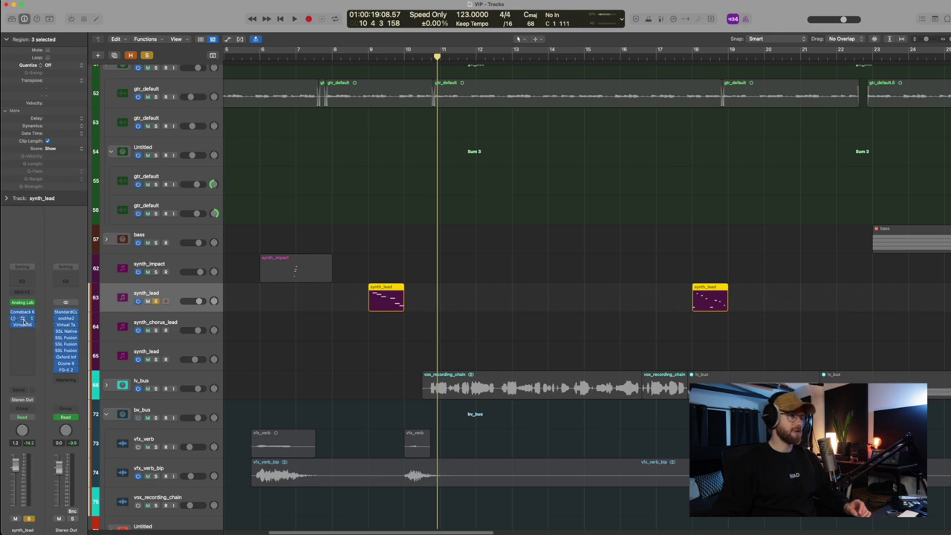
pyautogui.click(23, 318)
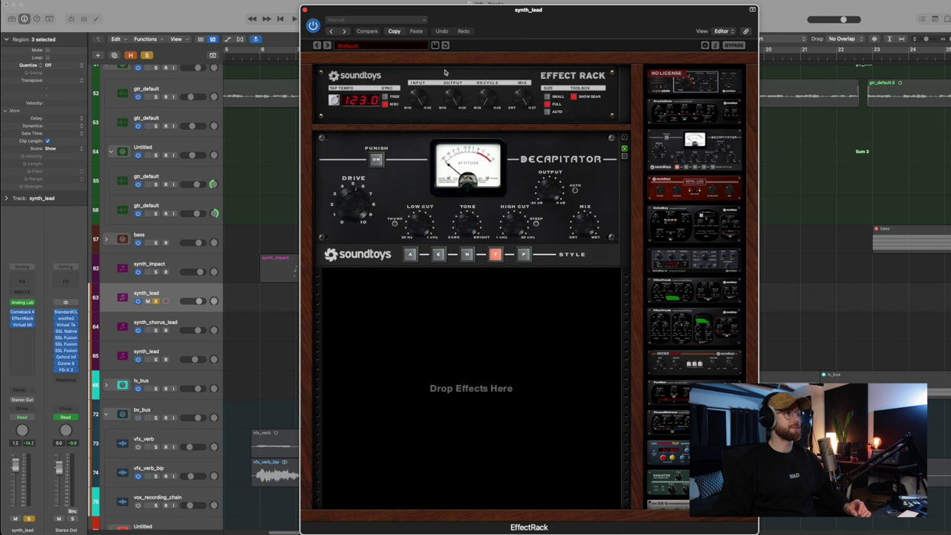
pyautogui.click(305, 10)
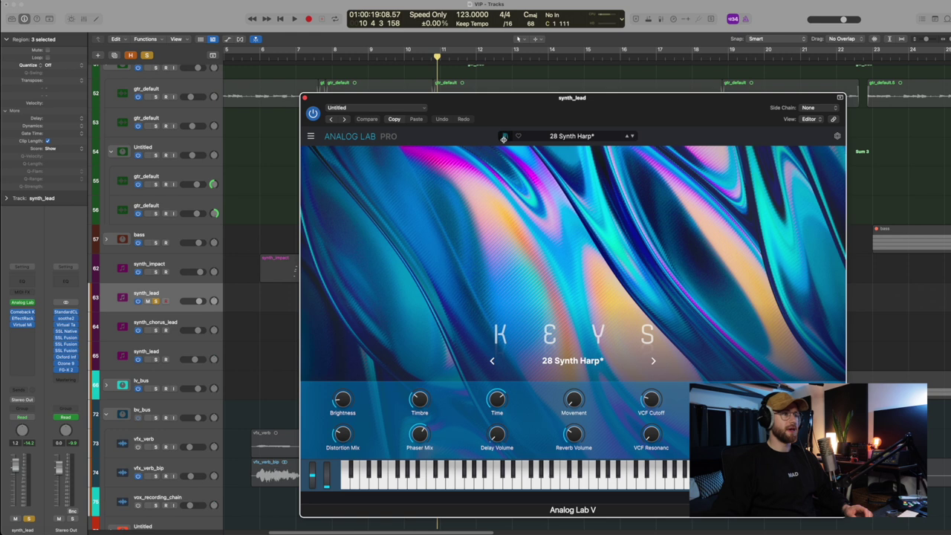
# Look up the 28 Synth Harp preset's details in Analog Lab's preset browser on synth_lead, and close the instrument
pyautogui.click(338, 178)
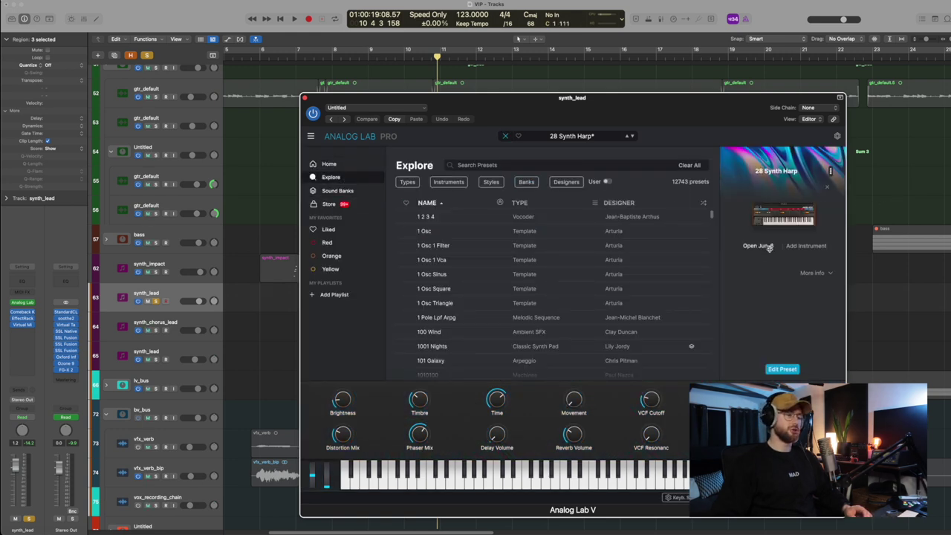
pyautogui.click(759, 245)
pyautogui.click(306, 99)
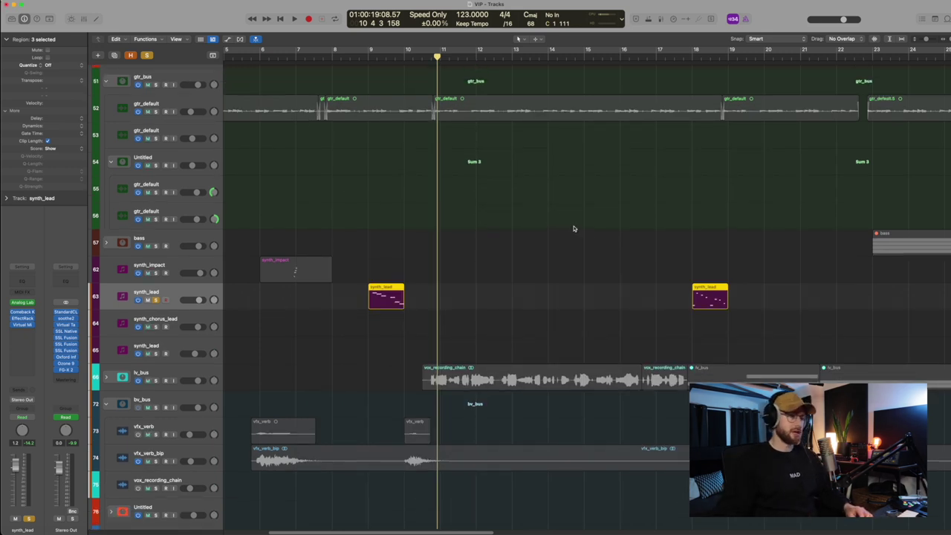
# Clear the solo on synth_lead and select the vfx_verb_bip track
pyautogui.press('super+Left')
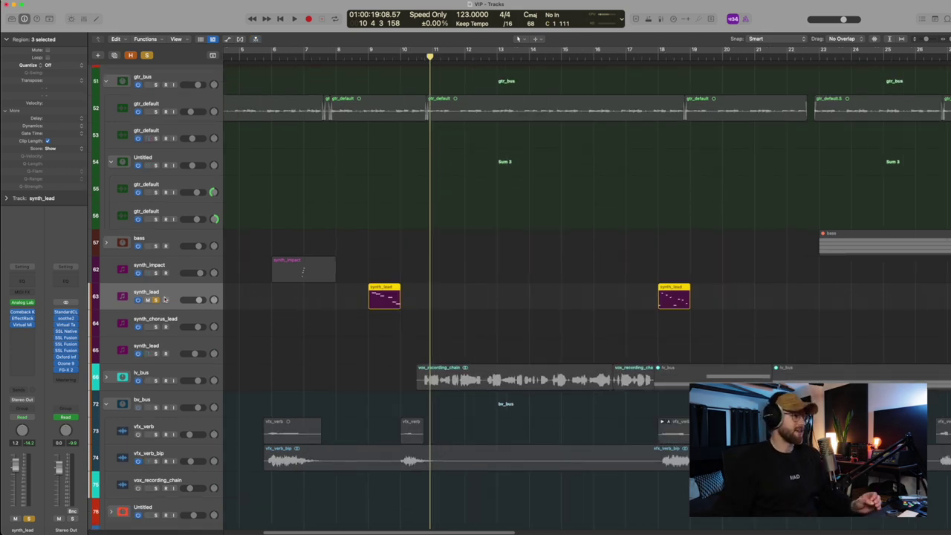
pyautogui.click(156, 299)
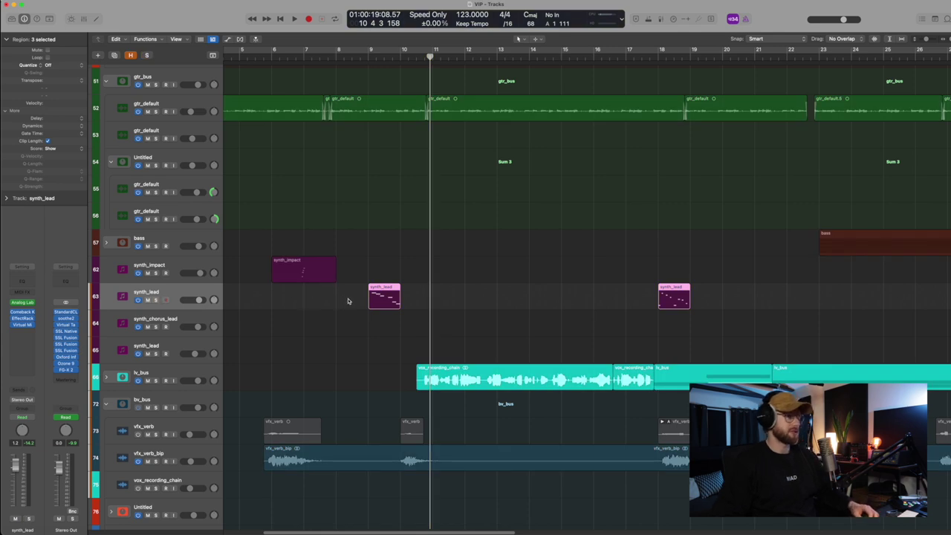
pyautogui.hscroll(-3, 357, 304)
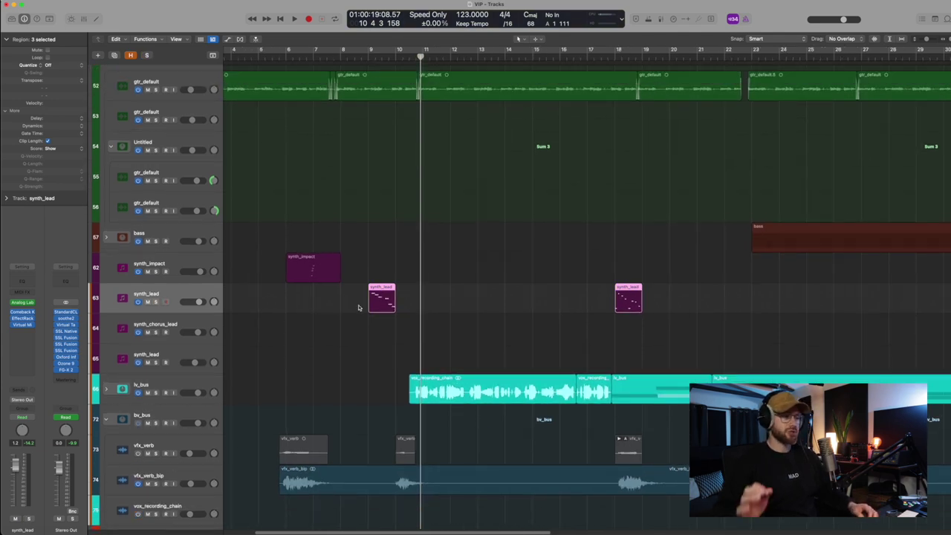
pyautogui.scroll(-3, 394, 327)
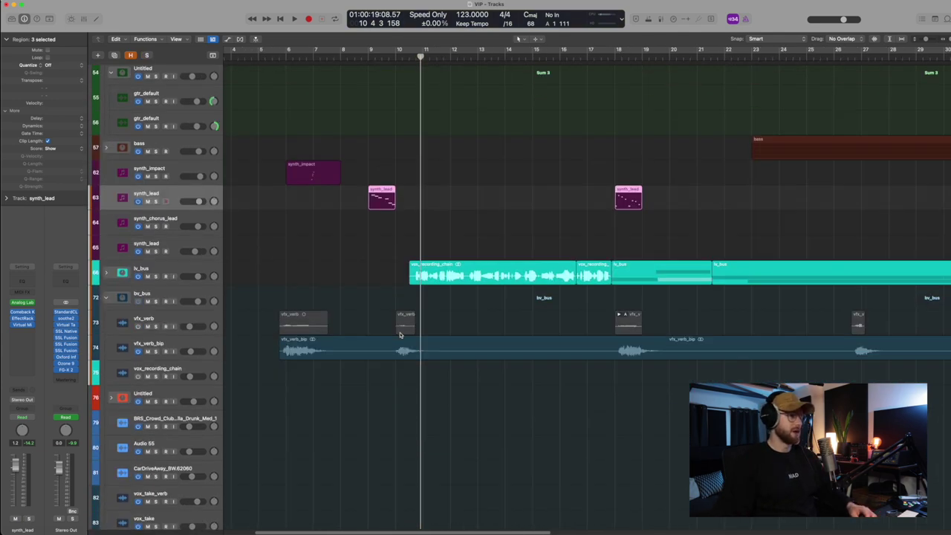
pyautogui.click(199, 356)
pyautogui.press('z')
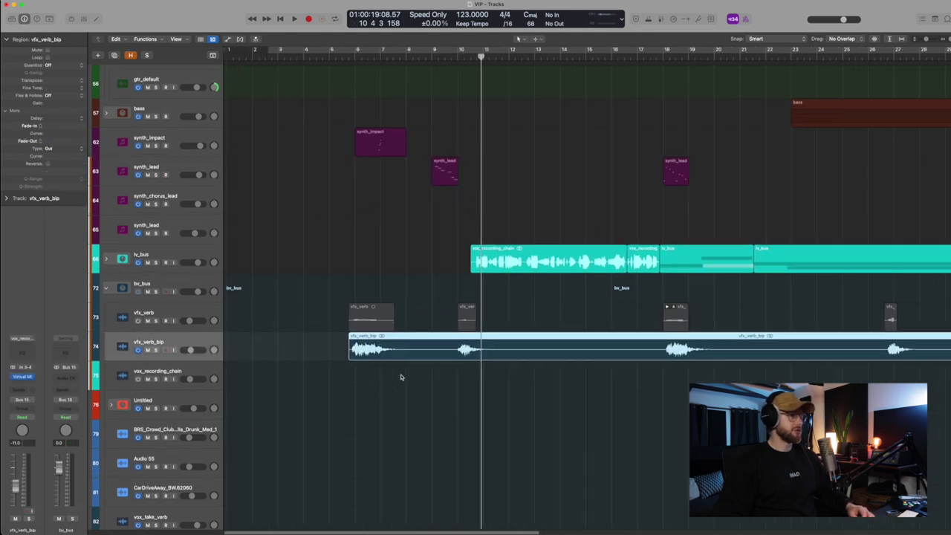
pyautogui.scroll(1, 402, 377)
pyautogui.hscroll(-3, 401, 377)
pyautogui.hscroll(3, 558, 343)
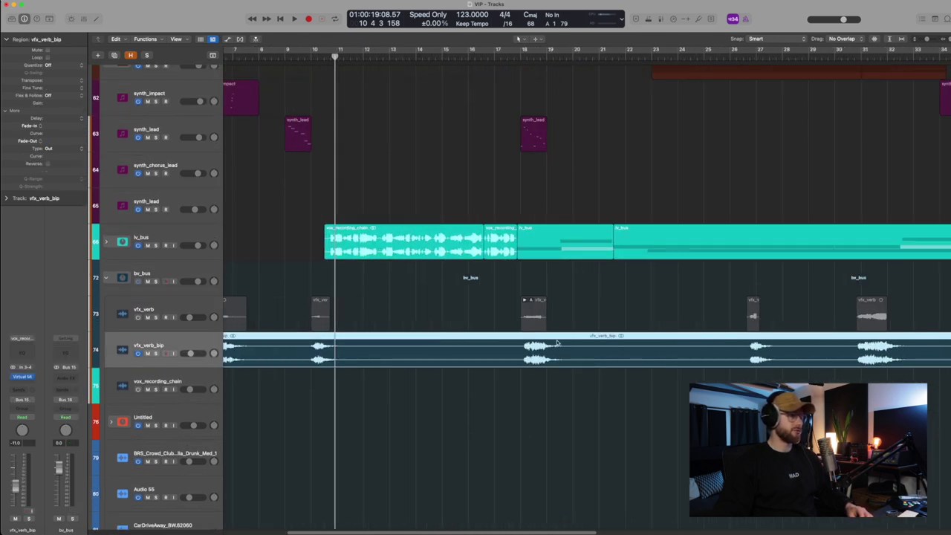
pyautogui.scroll(2, 558, 343)
pyautogui.hscroll(-3, 559, 344)
pyautogui.scroll(2, 559, 343)
pyautogui.scroll(-3, 557, 343)
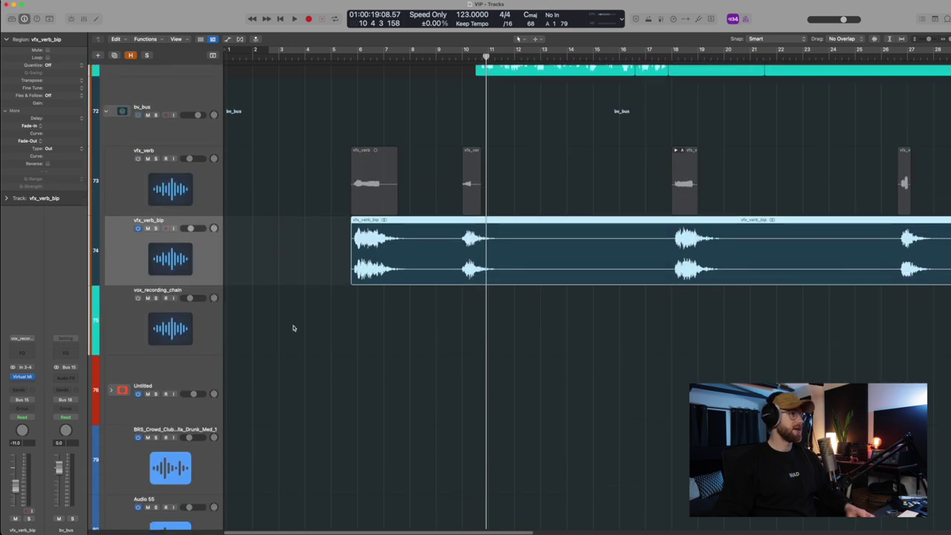
# Solo the vfx_verb_bip track and play its first vocal effect from bar 5
pyautogui.press('s')
pyautogui.click(344, 57)
pyautogui.press('.')
pyautogui.press(',')
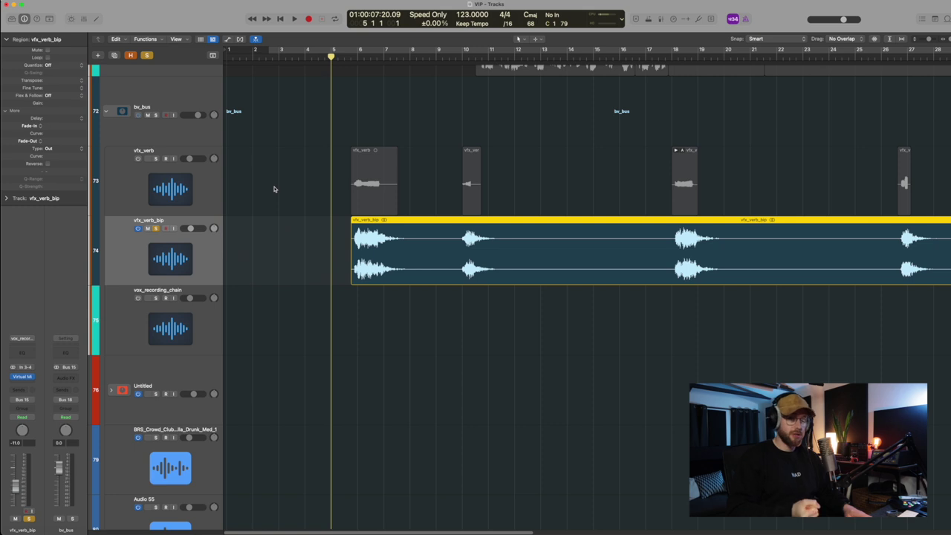
pyautogui.press('space')
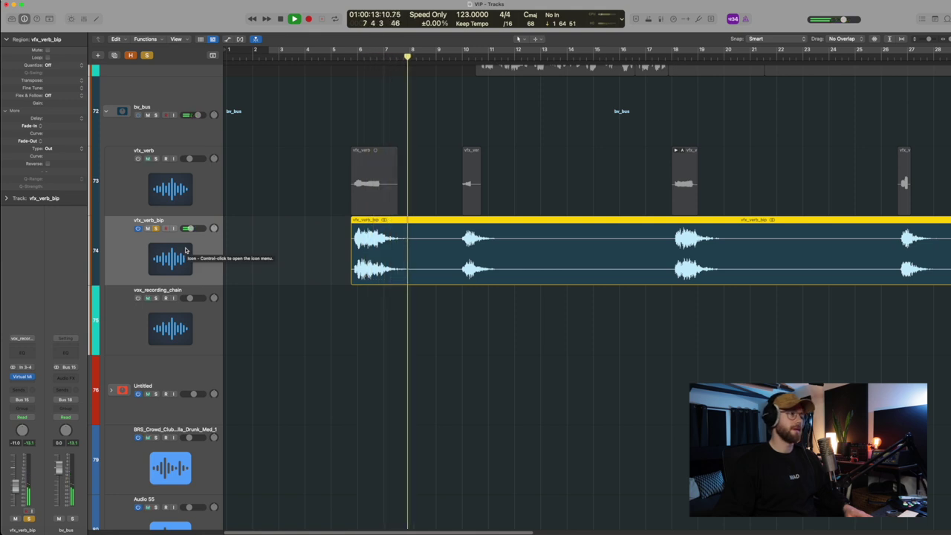
pyautogui.press('space')
# Switch the solo from vfx_verb_bip to vfx_verb with that track turned on, and check its ValhallaVintageVerb settings
pyautogui.click(157, 229)
pyautogui.click(145, 162)
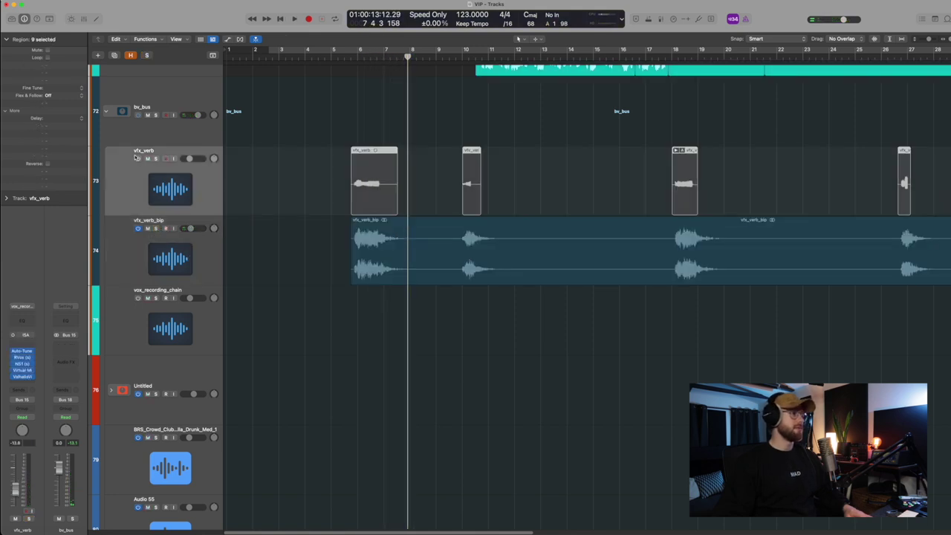
pyautogui.click(155, 159)
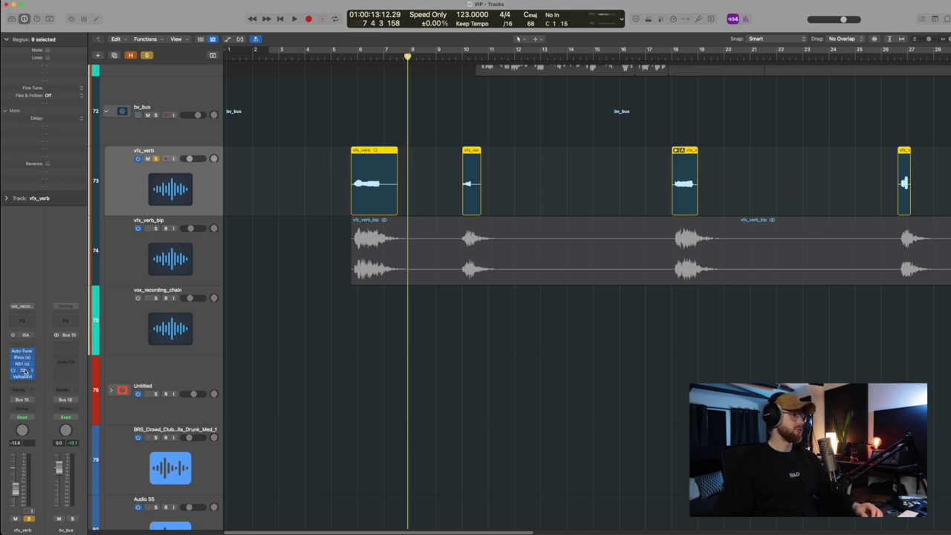
pyautogui.click(23, 377)
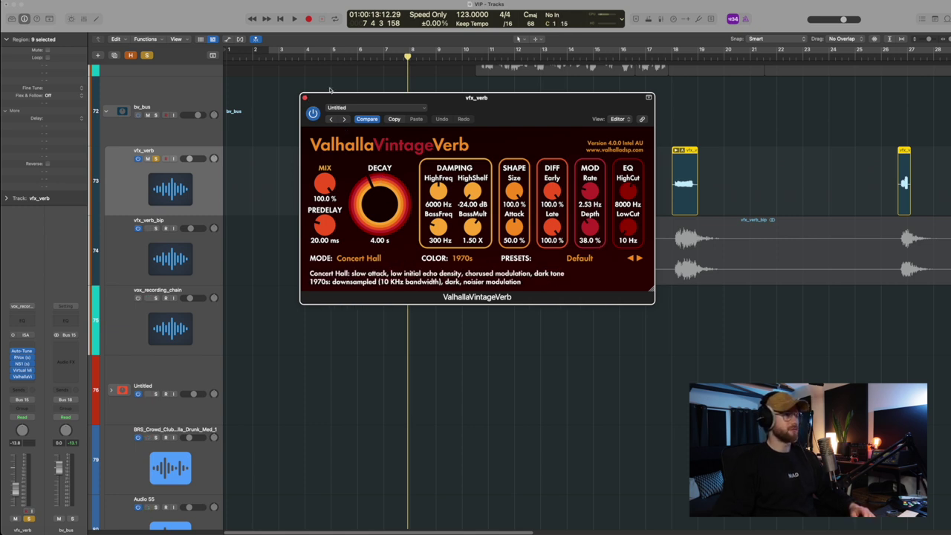
pyautogui.click(306, 99)
# Clear the solo on the vfx_verb track and turn the track off
pyautogui.press('z')
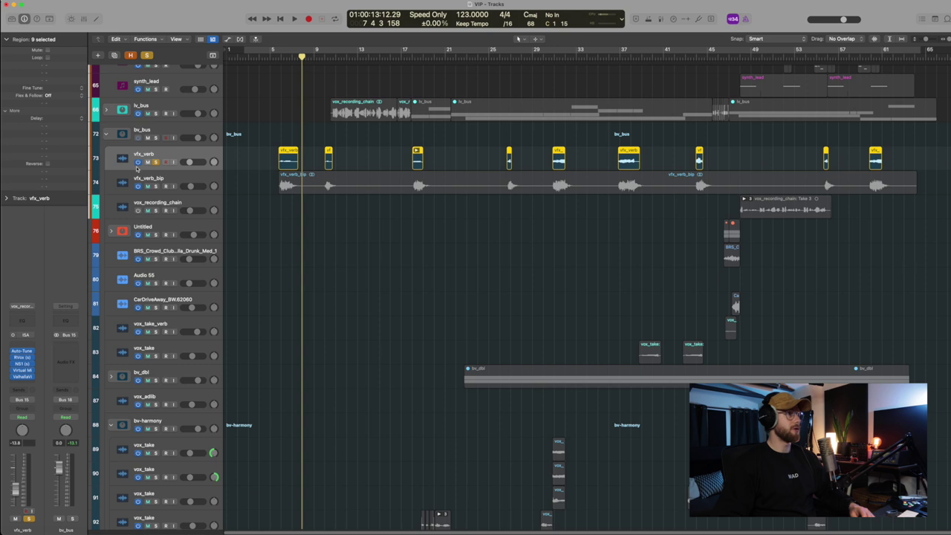
pyautogui.click(156, 162)
pyautogui.click(139, 163)
pyautogui.scroll(-3, 318, 191)
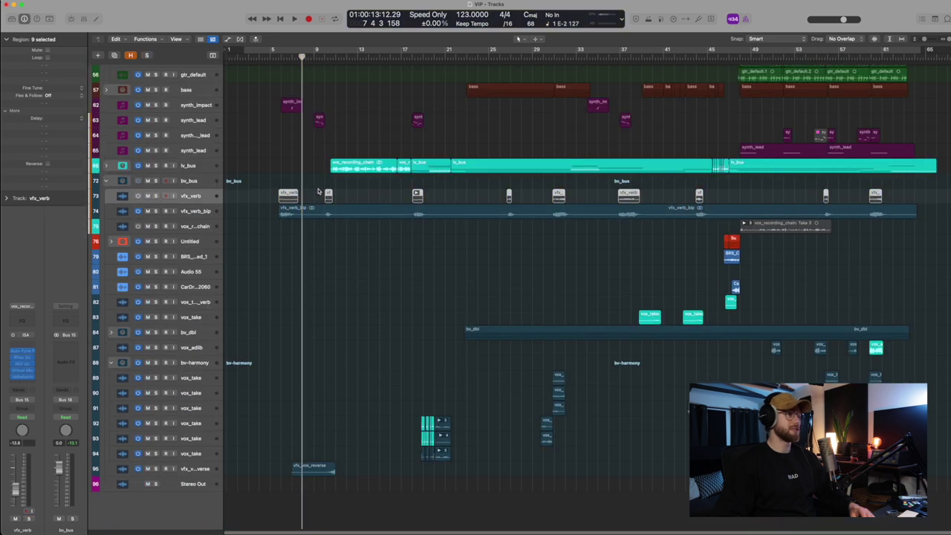
# Select the bass track and mute the lv_bus track
pyautogui.press('z')
pyautogui.scroll(-2, 328, 249)
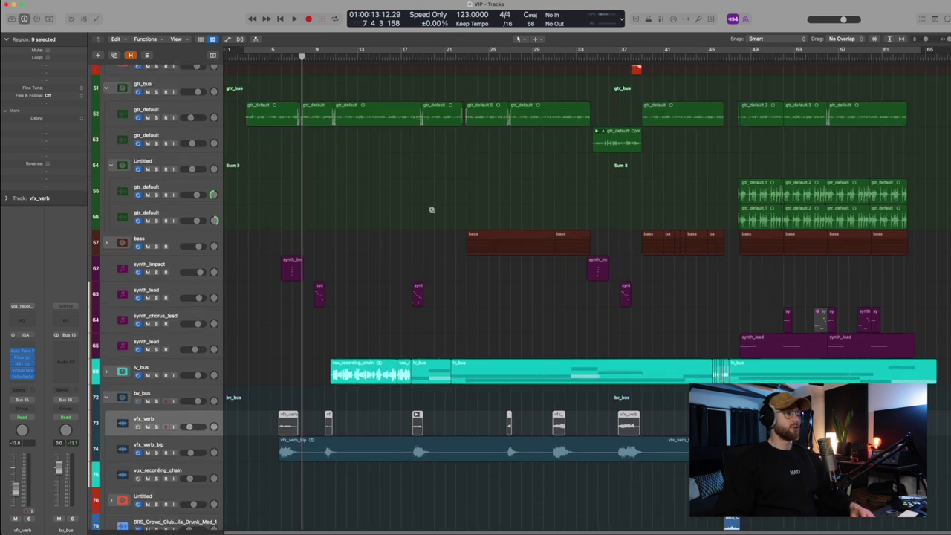
pyautogui.moveTo(406, 195); pyautogui.dragTo(677, 379)
pyautogui.click(208, 197)
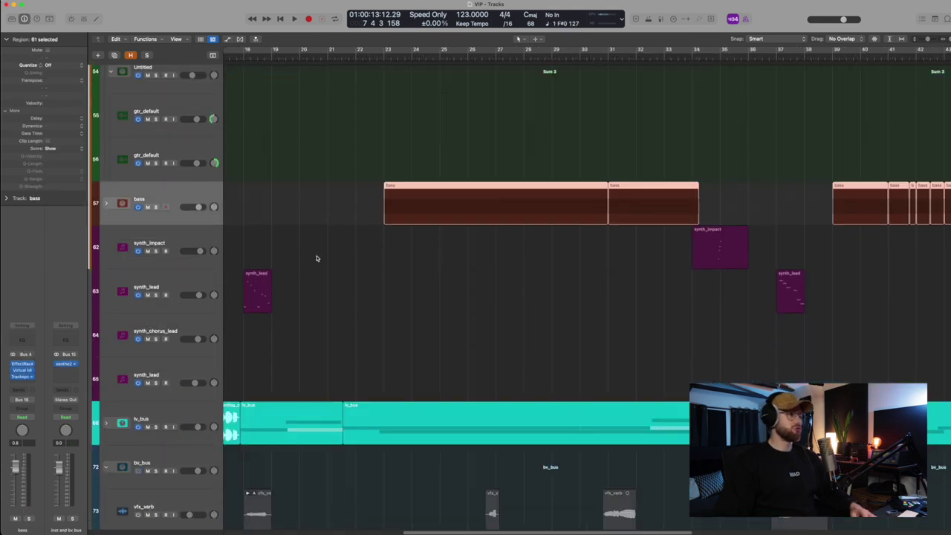
pyautogui.click(147, 427)
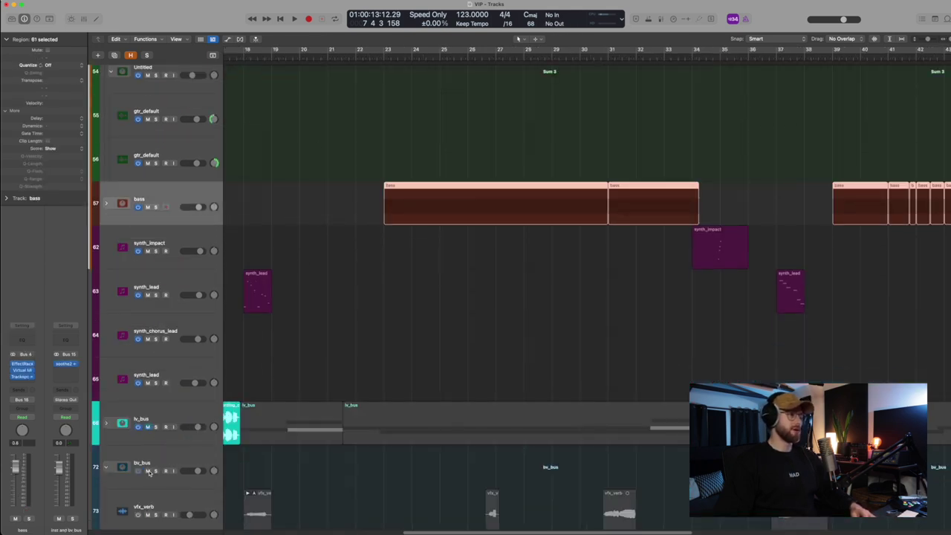
# Expand the bass track stack to show its four instrument tracks around bar 23
pyautogui.press('super+Down')
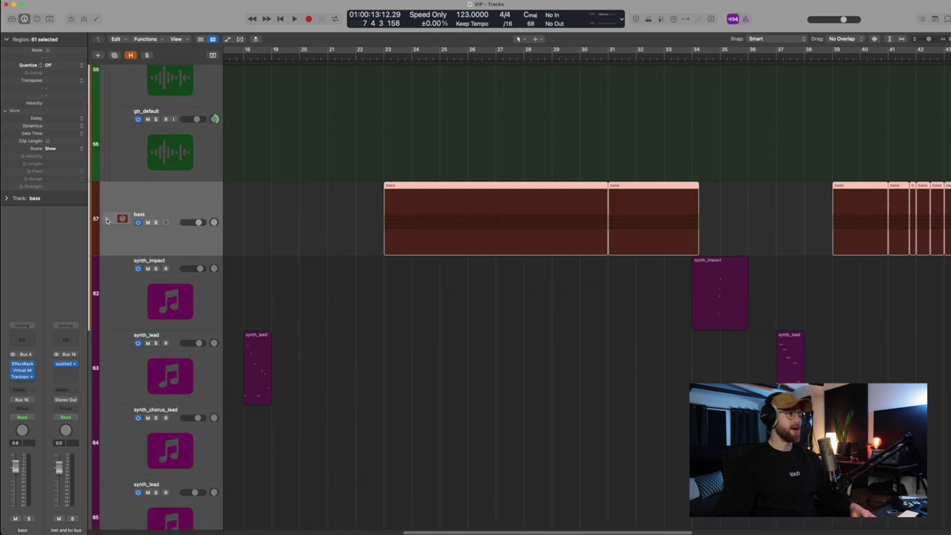
pyautogui.click(106, 220)
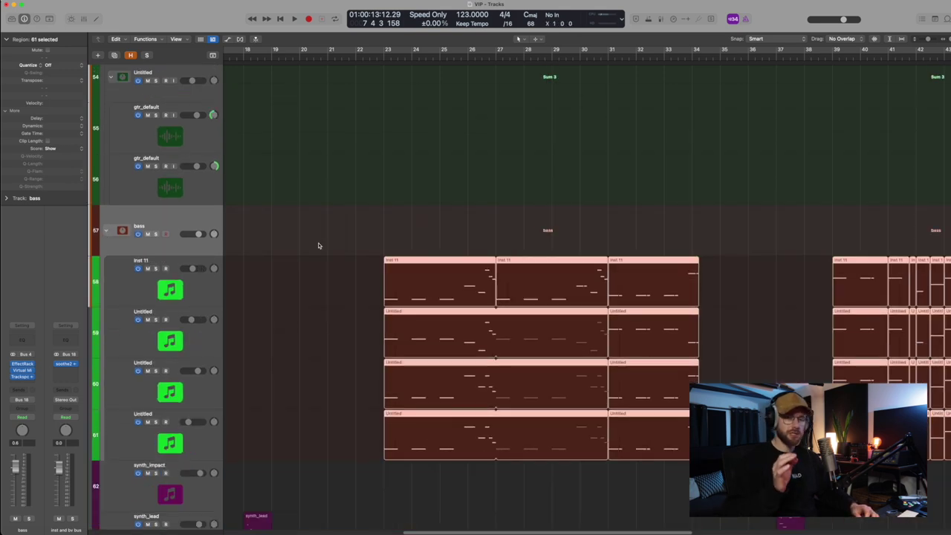
pyautogui.scroll(1, 435, 274)
pyautogui.press('super+Right')
pyautogui.hscroll(2, 435, 274)
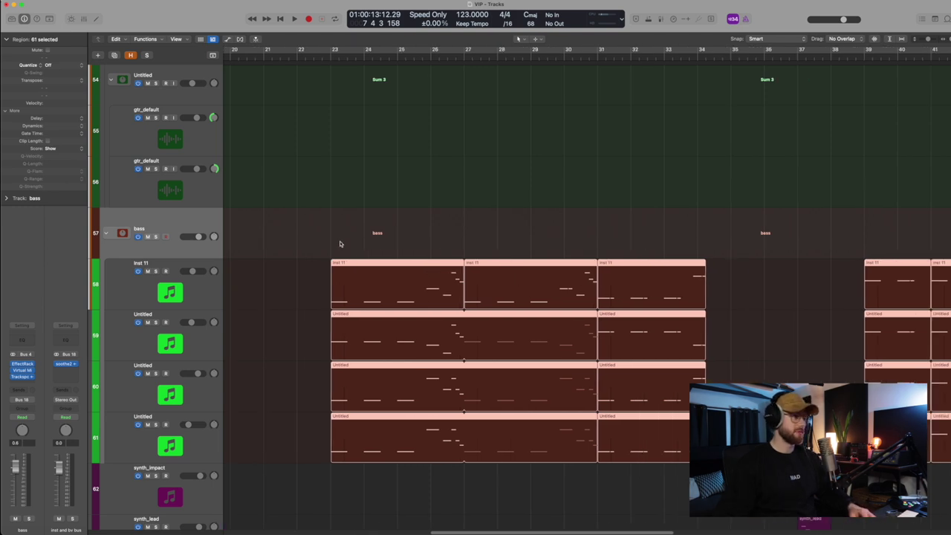
# Solo the bass stack, review the Trackspacer plug-in on its channel, and close the plug-in
pyautogui.press('s')
pyautogui.press('super+Up')
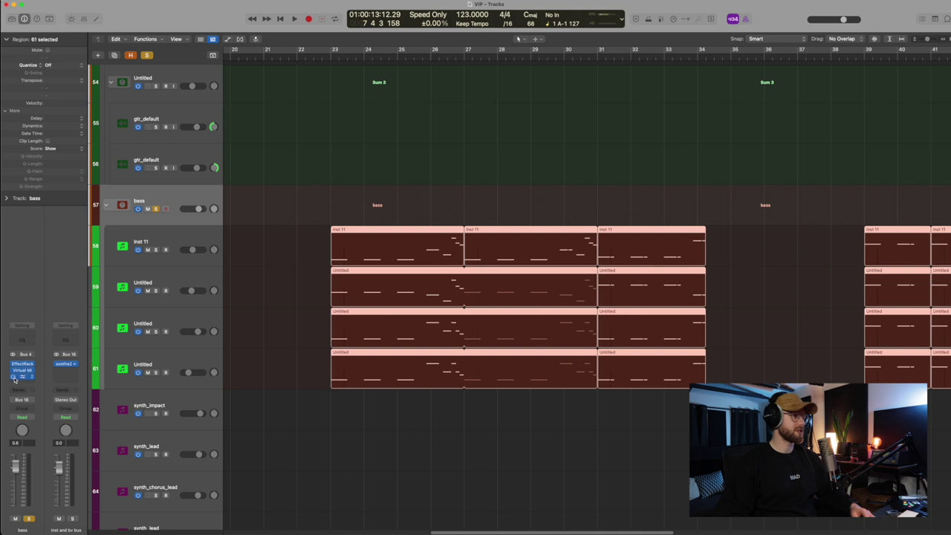
pyautogui.click(13, 377)
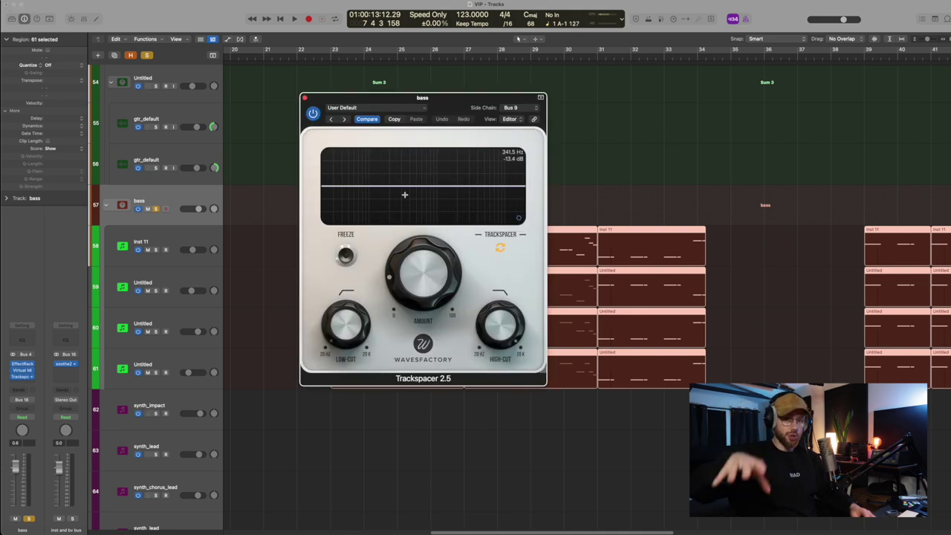
pyautogui.click(305, 98)
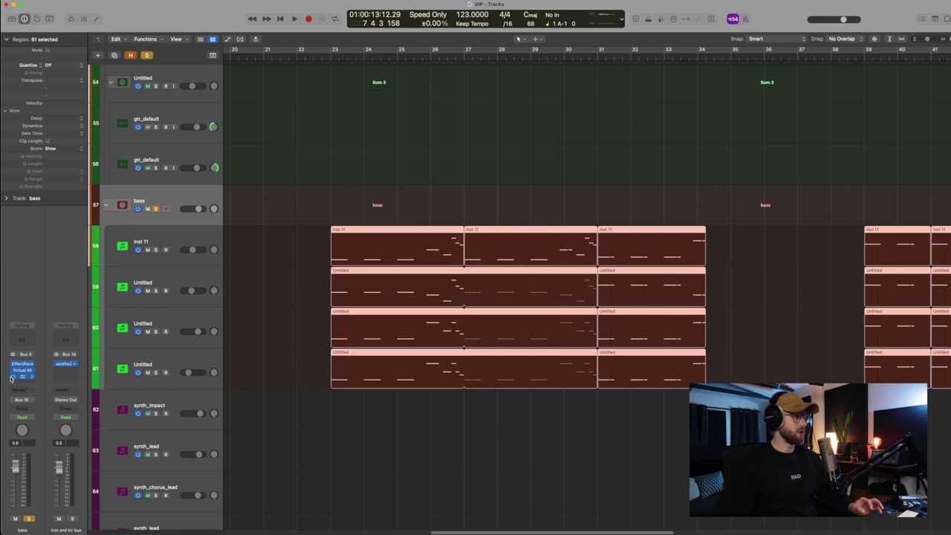
# Play the soloed bass stack from bar 23 and select its regions spanning bars 23 to 31
pyautogui.click(327, 58)
pyautogui.press('space')
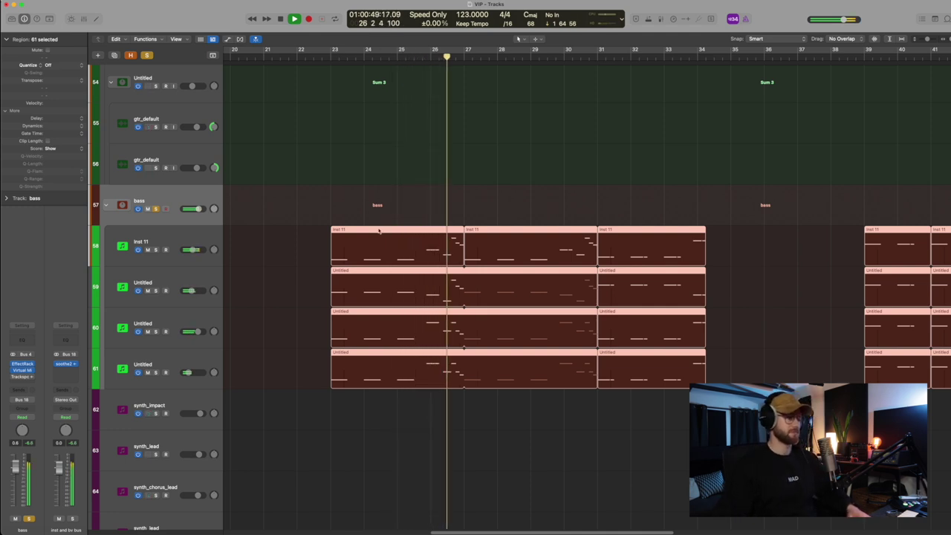
pyautogui.press('space')
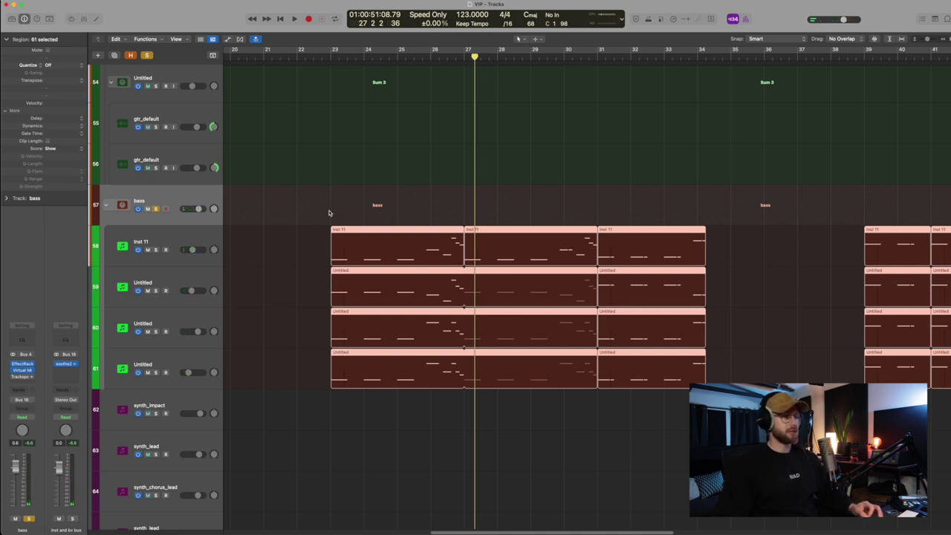
pyautogui.moveTo(321, 177); pyautogui.dragTo(492, 387)
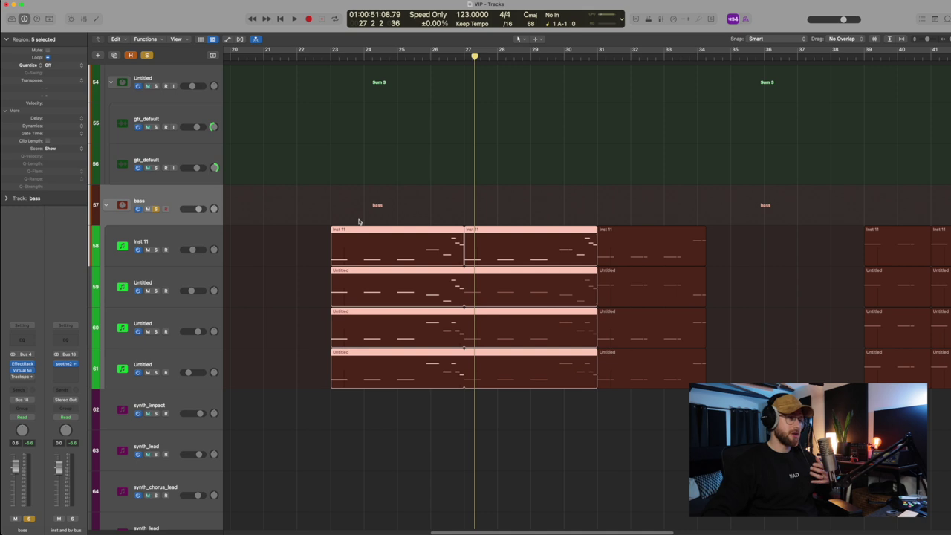
# Solo the Inst 11 track, bring up its Kontakt 7 instrument, and audition the part from bar 23
pyautogui.click(160, 238)
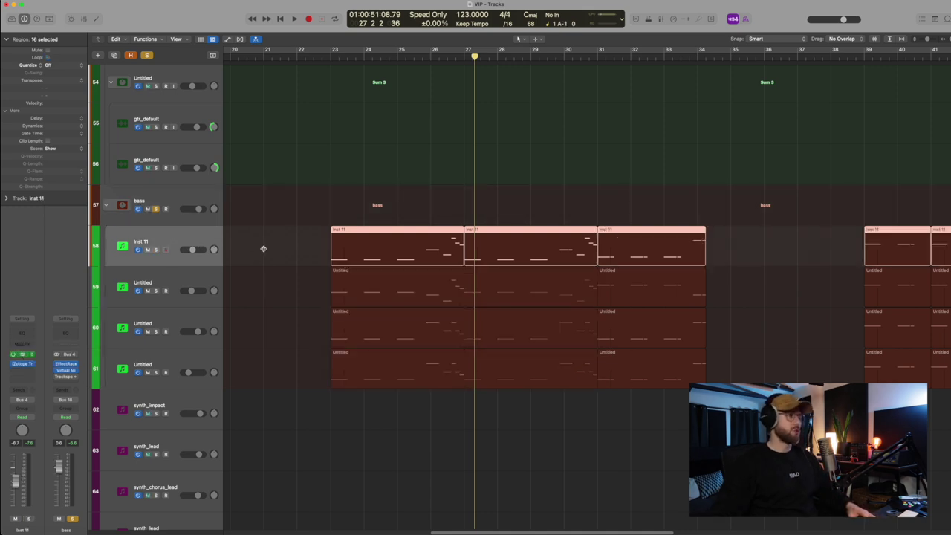
pyautogui.press('s')
pyautogui.moveTo(483, 106); pyautogui.dragTo(736, 105)
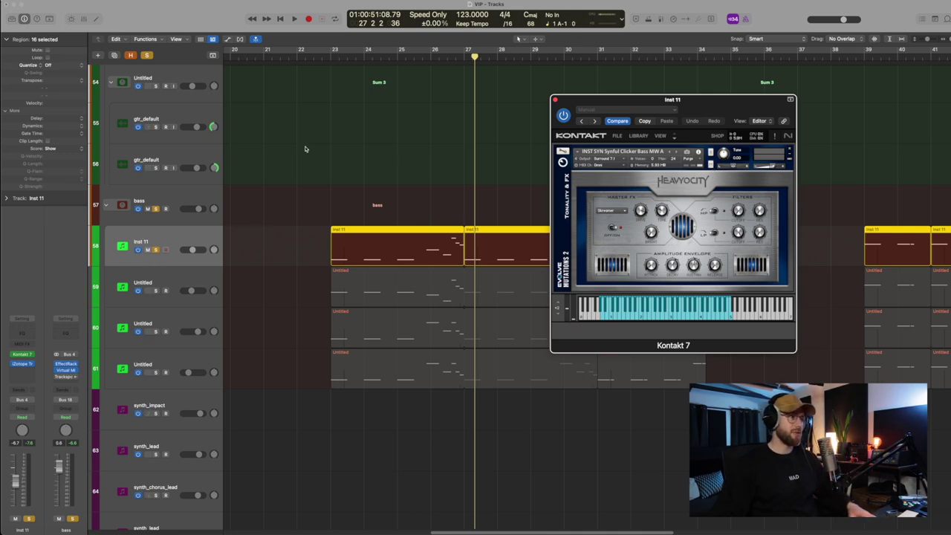
pyautogui.click(333, 60)
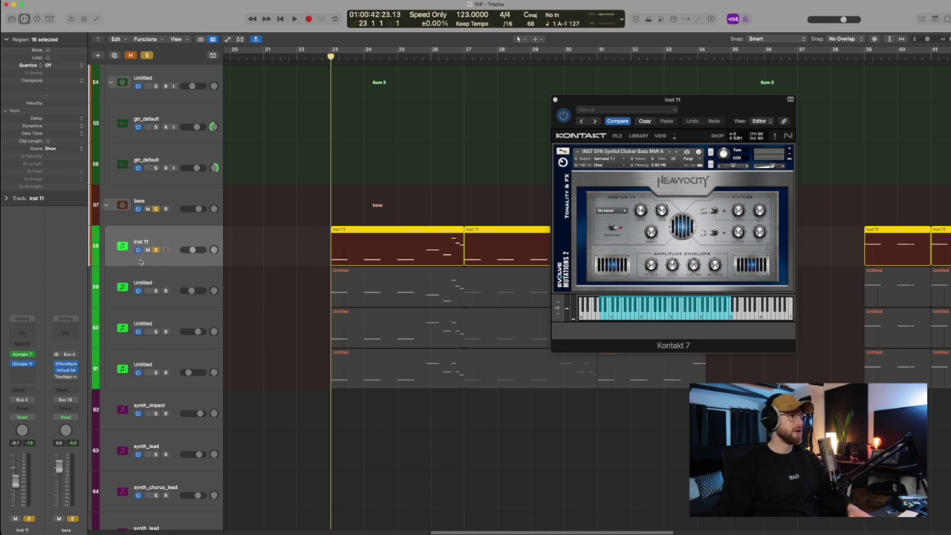
pyautogui.press('space')
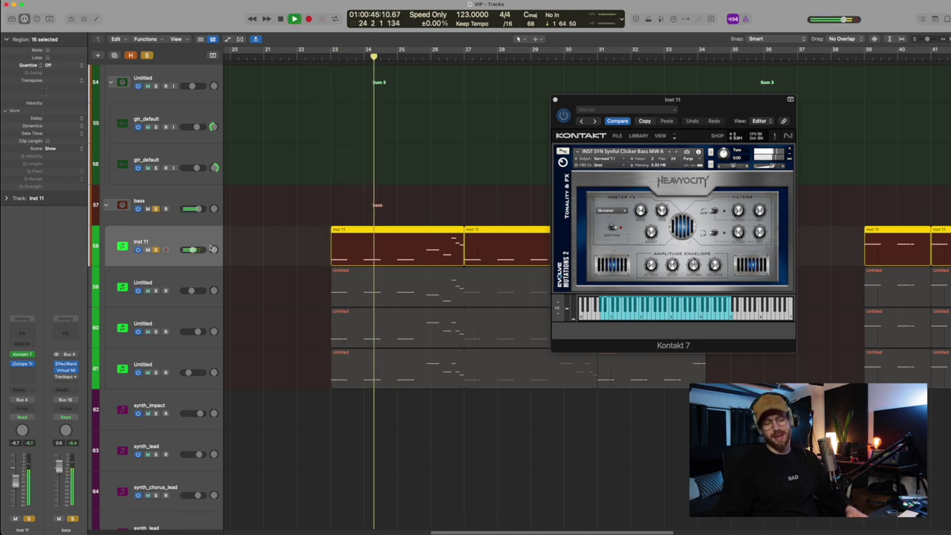
pyautogui.press('space')
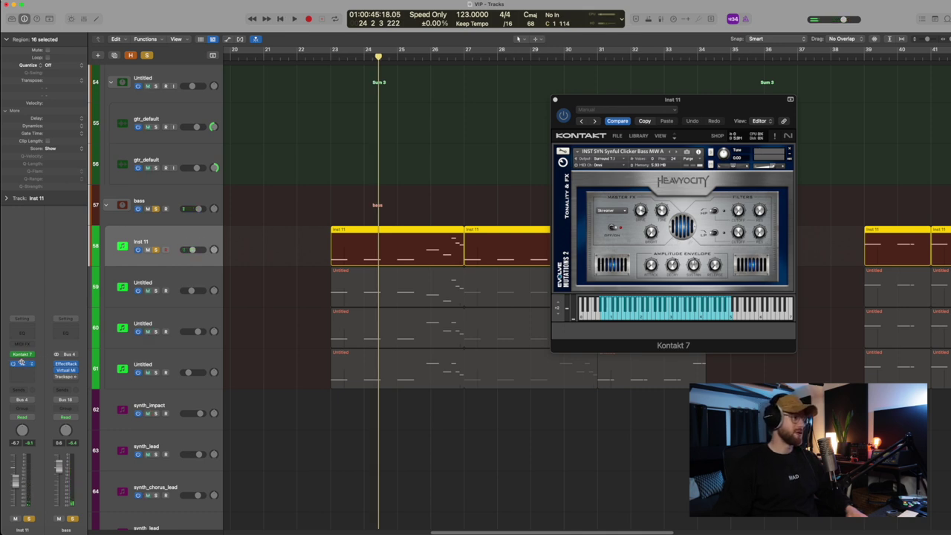
# Review the iZotope Trash 2 effect on Inst 11 and close both plug-in windows
pyautogui.click(22, 362)
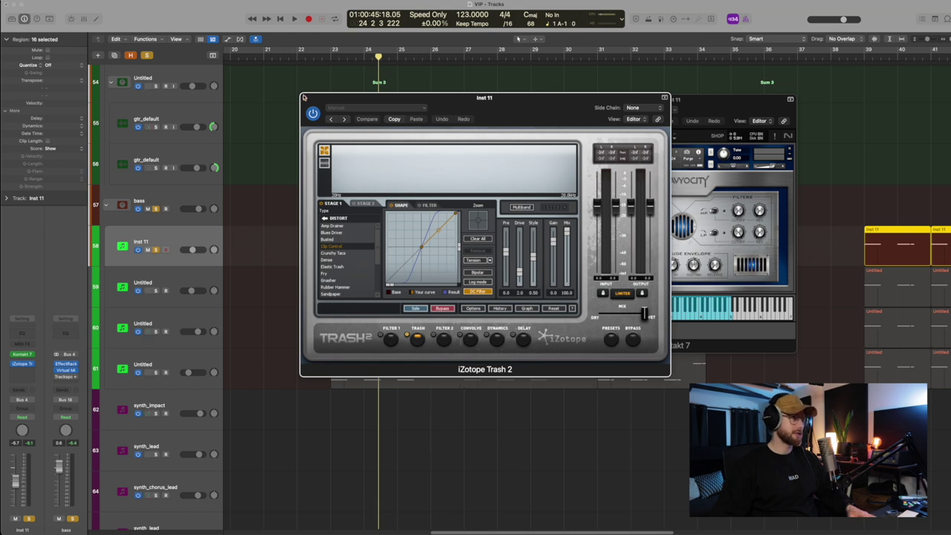
pyautogui.click(304, 97)
pyautogui.click(554, 99)
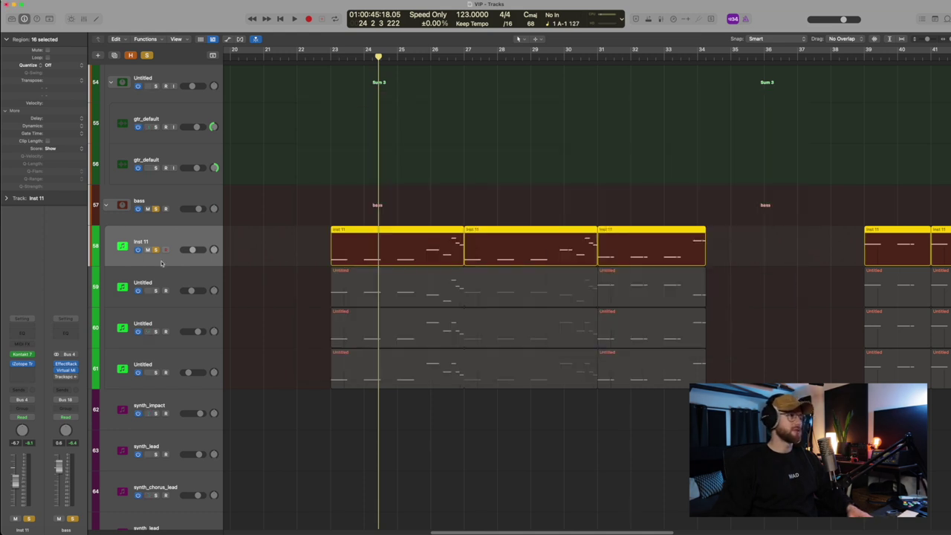
# Solo bass track 59 with its Analog Lab Clean Funk Clav instrument shown, audition it from bar 23, and close the plug-in
pyautogui.click(157, 289)
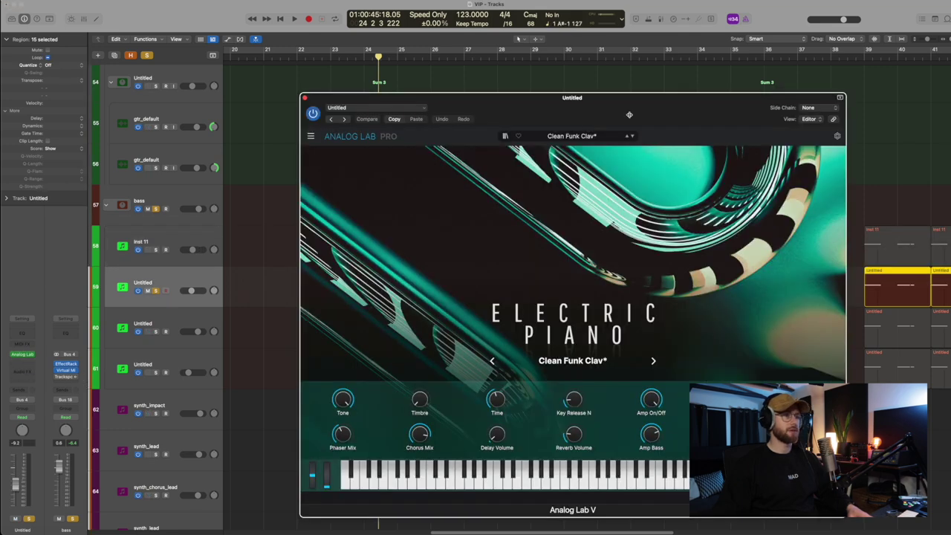
pyautogui.moveTo(629, 115); pyautogui.dragTo(700, 75)
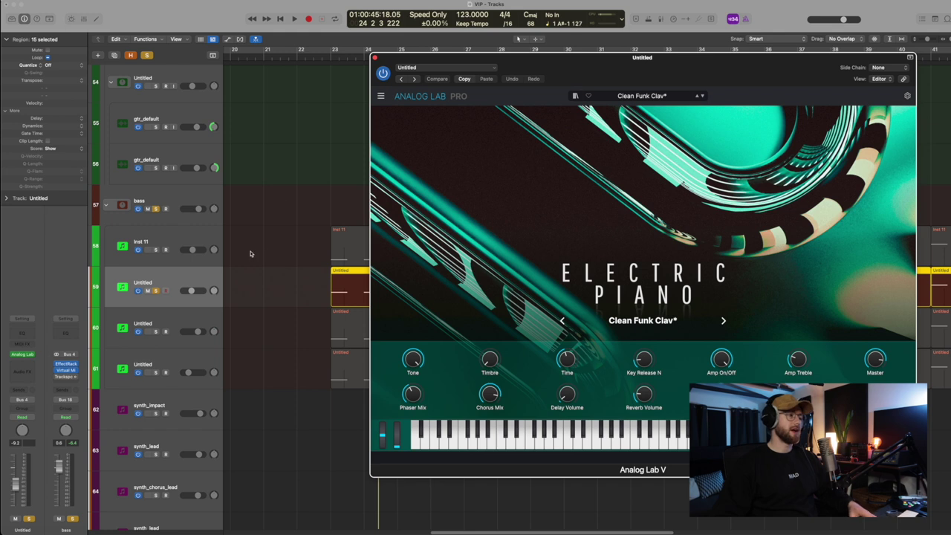
pyautogui.click(319, 56)
pyautogui.press('space')
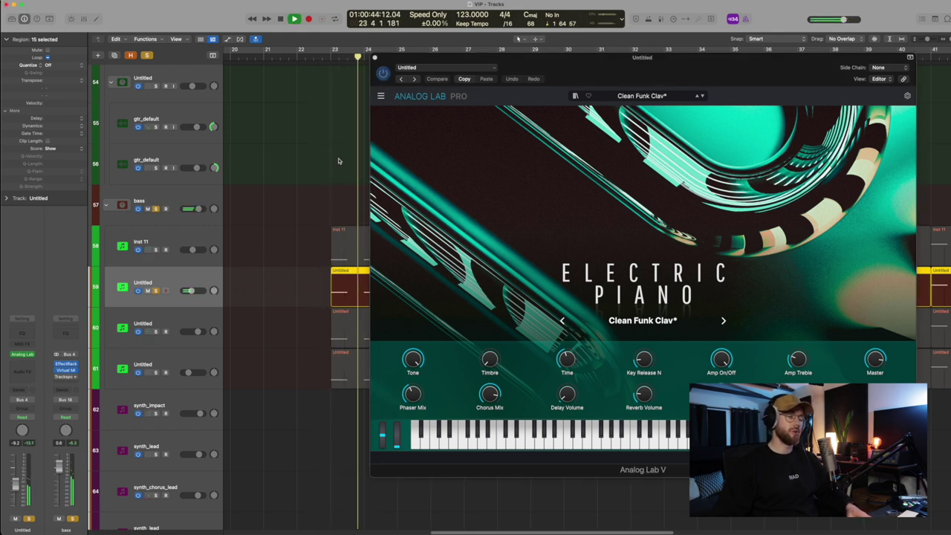
pyautogui.press('space')
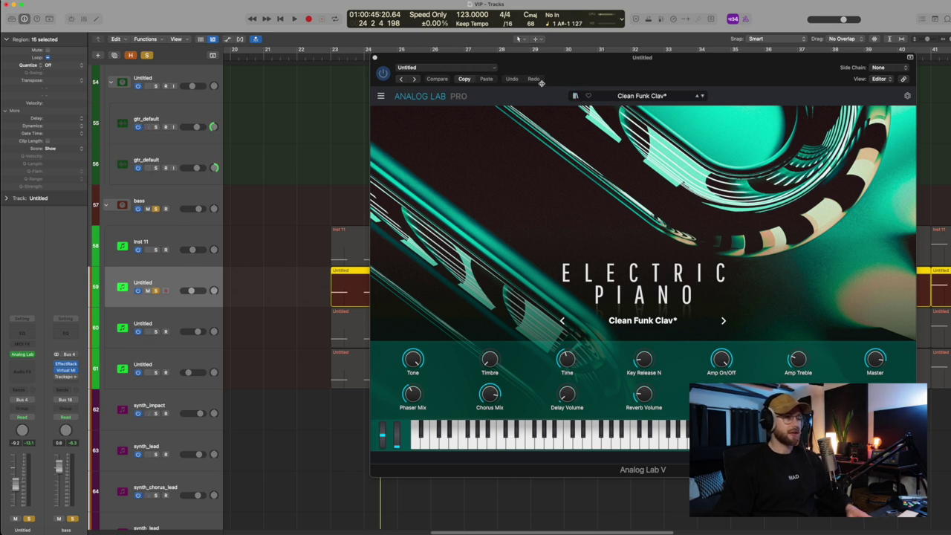
pyautogui.click(373, 57)
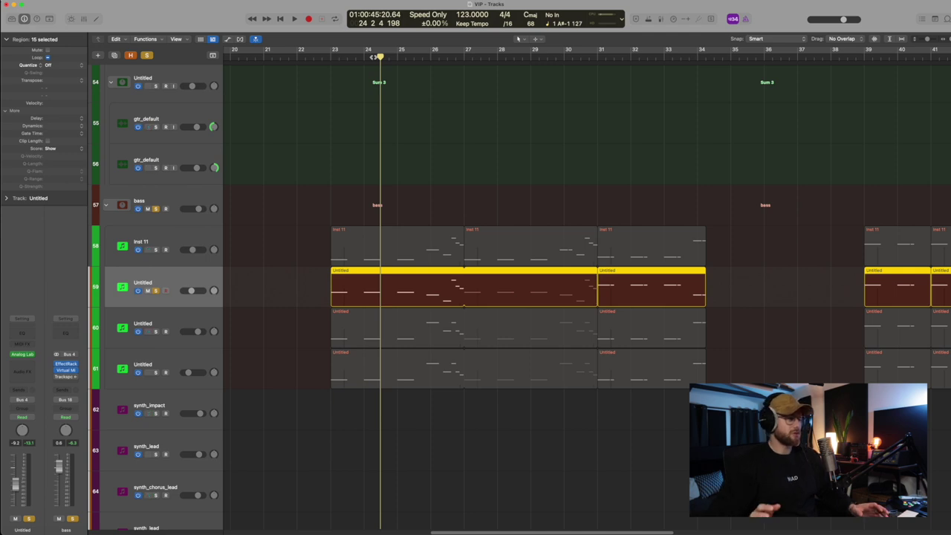
# Switch the solo from track 59 to track 60 and audition it with its Analog Lab instrument displayed
pyautogui.click(156, 331)
pyautogui.click(156, 290)
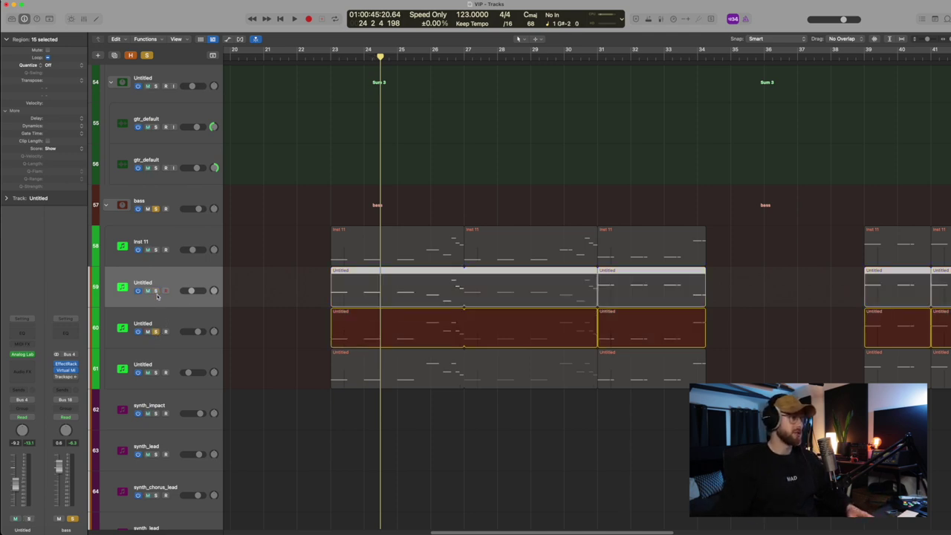
pyautogui.click(191, 325)
pyautogui.press('space')
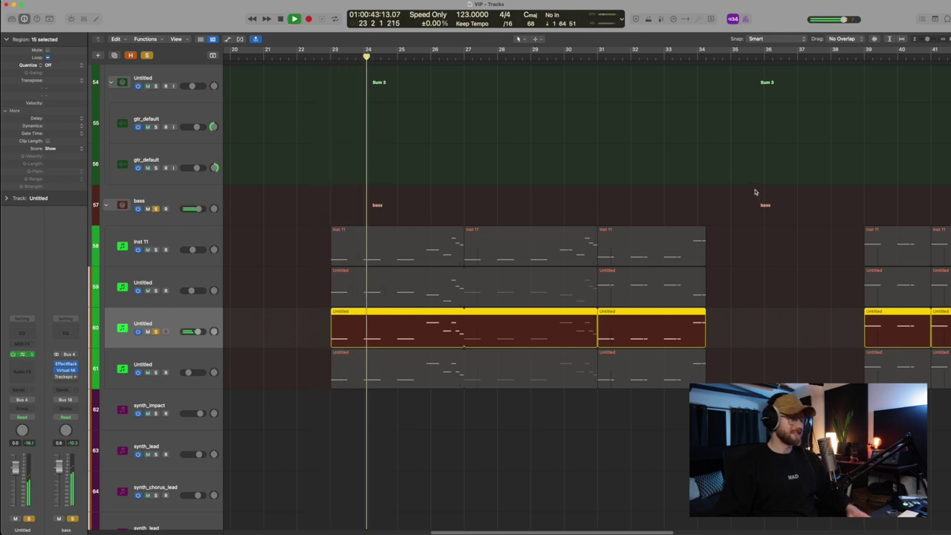
pyautogui.press('v')
pyautogui.moveTo(695, 98); pyautogui.dragTo(725, 37)
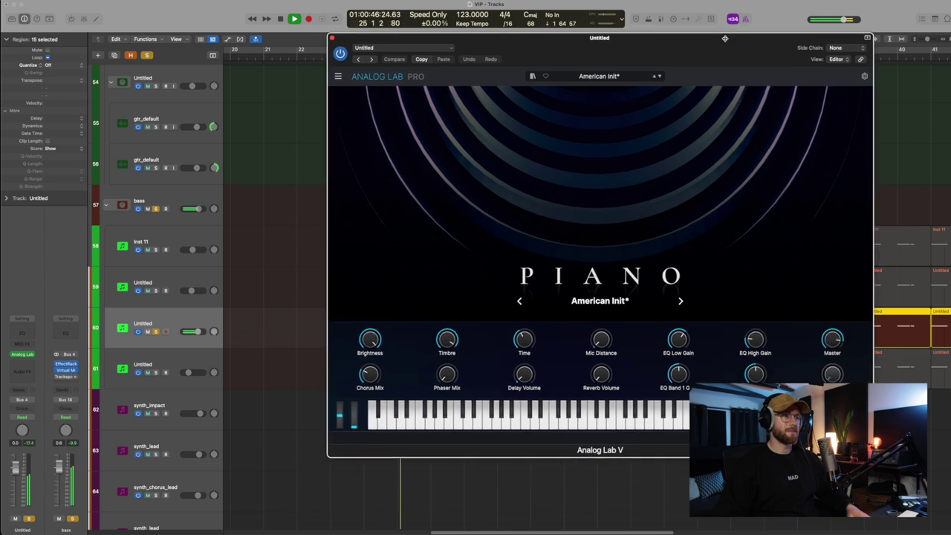
pyautogui.press('space')
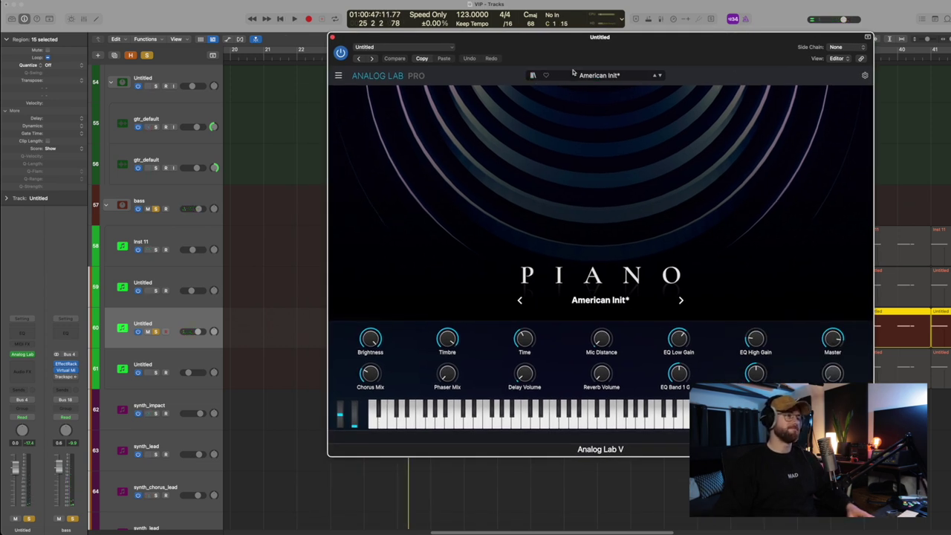
# Examine the American Init preset details in Analog Lab's Explore browser and close the plug-in
pyautogui.click(533, 75)
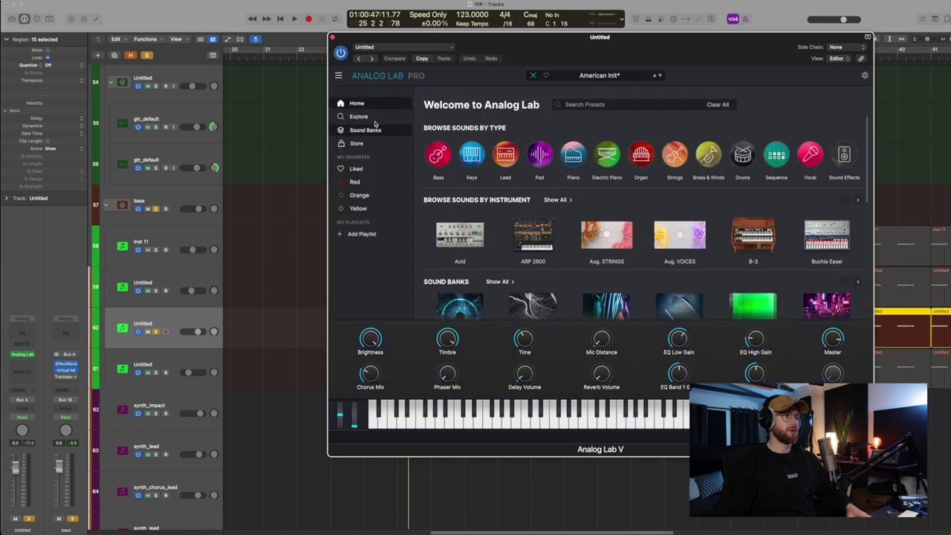
pyautogui.click(359, 117)
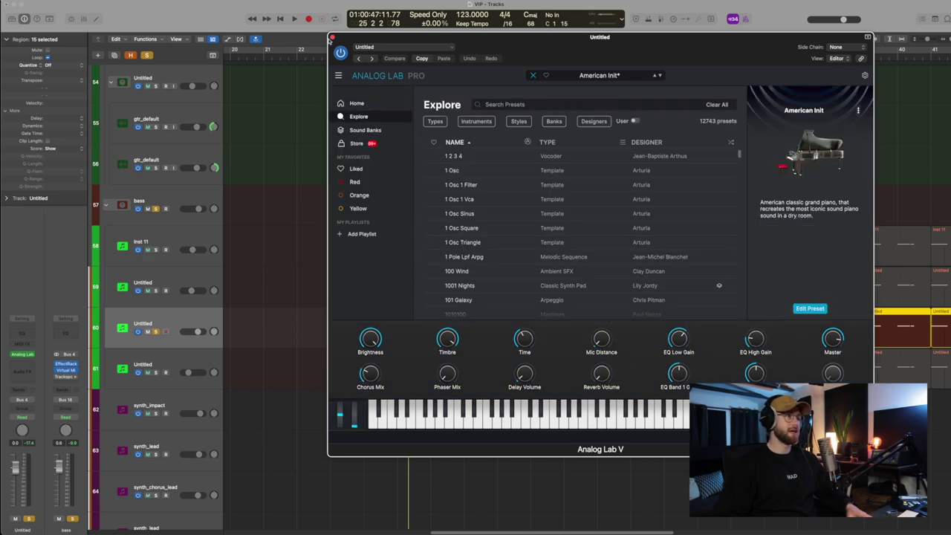
pyautogui.click(333, 37)
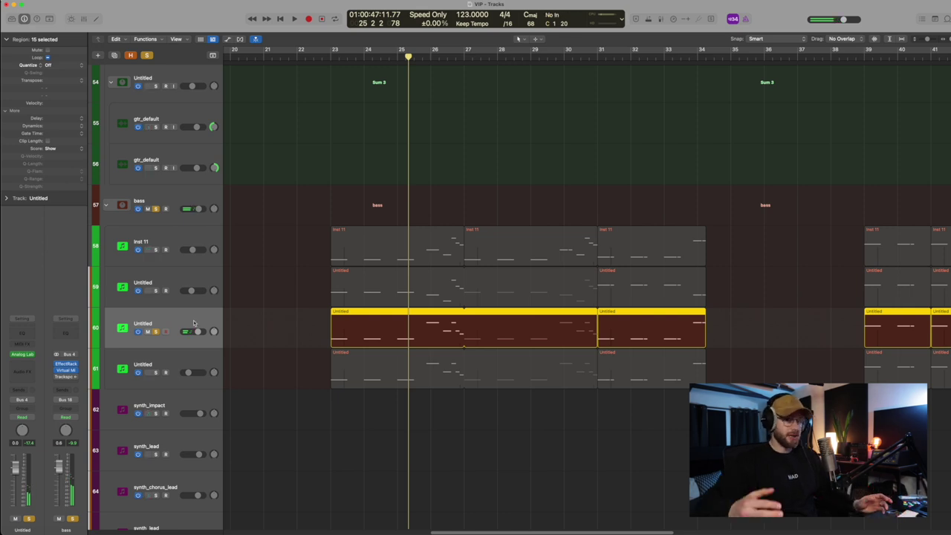
# Switch the solo from track 60 to track 61 and show its Base Bass preset in Analog Lab's Explore browser
pyautogui.click(157, 331)
pyautogui.click(184, 368)
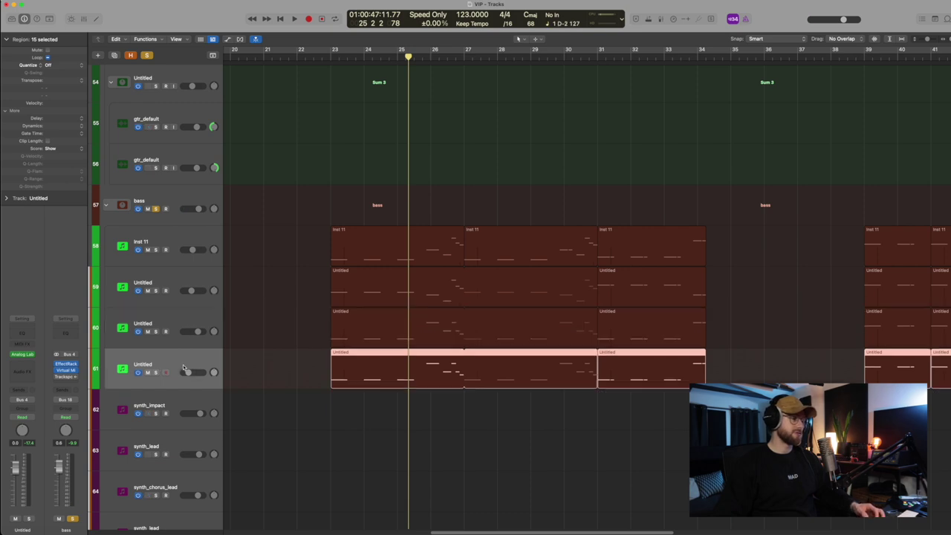
pyautogui.click(156, 372)
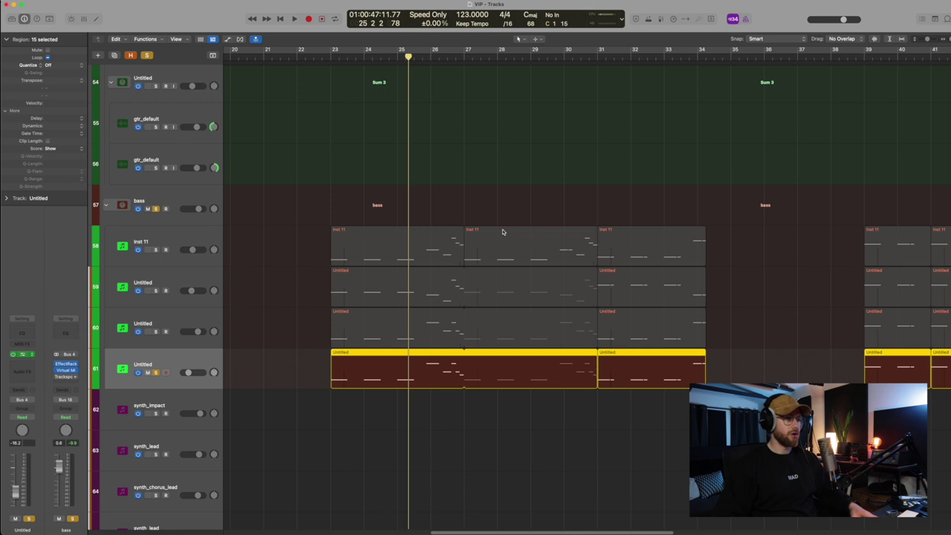
pyautogui.press('v')
pyautogui.moveTo(649, 112); pyautogui.dragTo(615, 72)
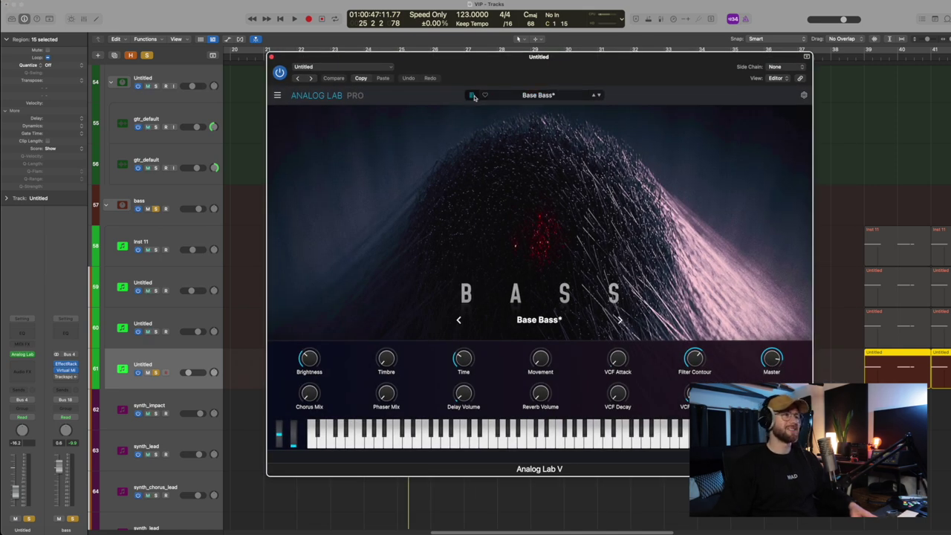
pyautogui.click(474, 95)
pyautogui.click(319, 136)
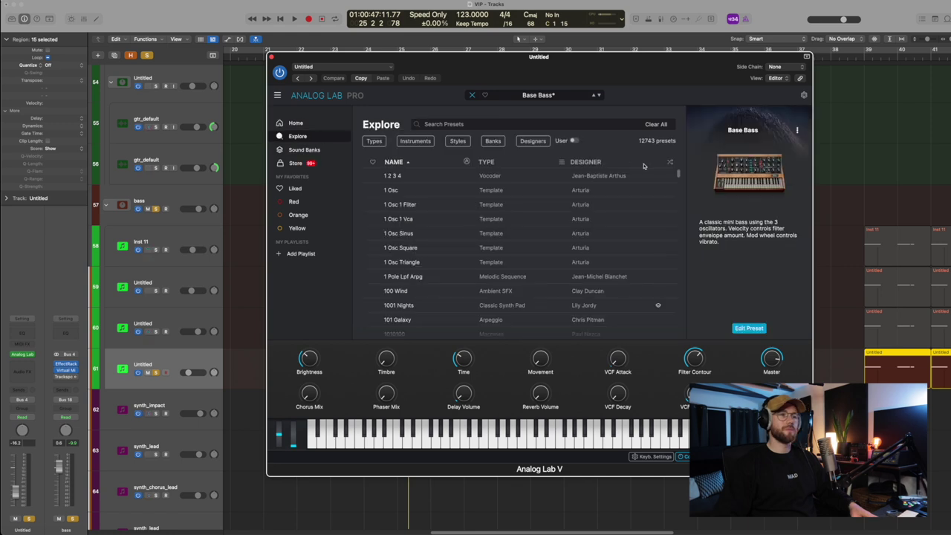
# Audition the soloed Base Bass part from bar 23 with the Analog Lab window moved clear of the regions
pyautogui.moveTo(742, 155)
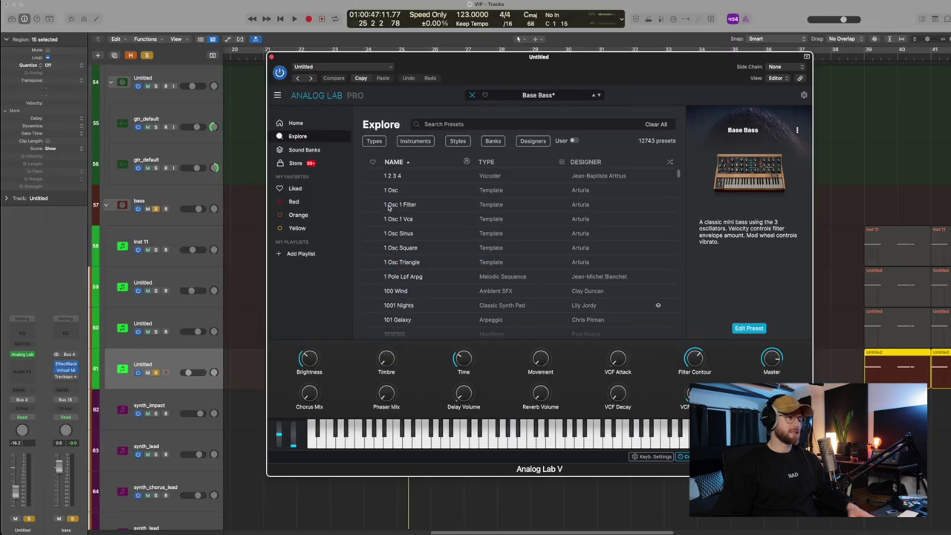
pyautogui.press('space')
pyautogui.moveTo(585, 68); pyautogui.dragTo(703, 64)
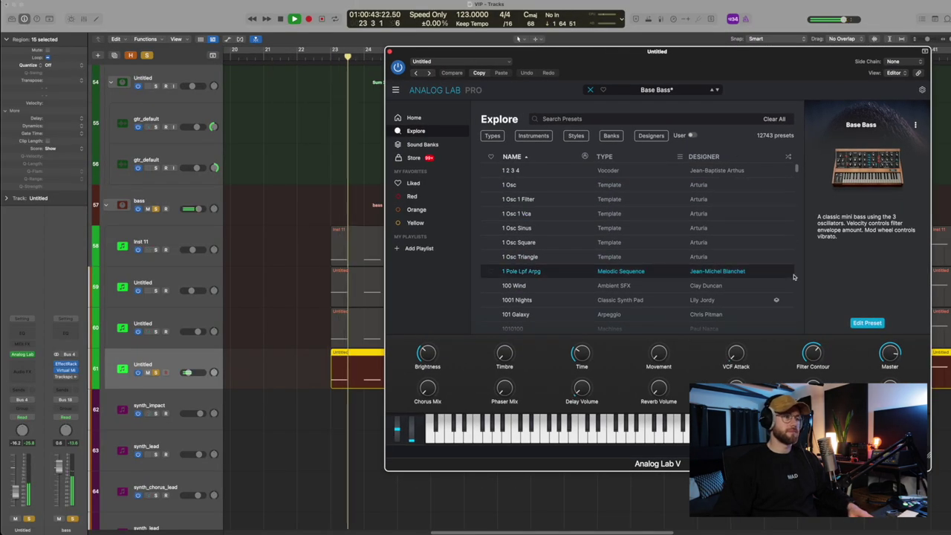
pyautogui.press('Up')
pyautogui.press('Up')
pyautogui.press('space')
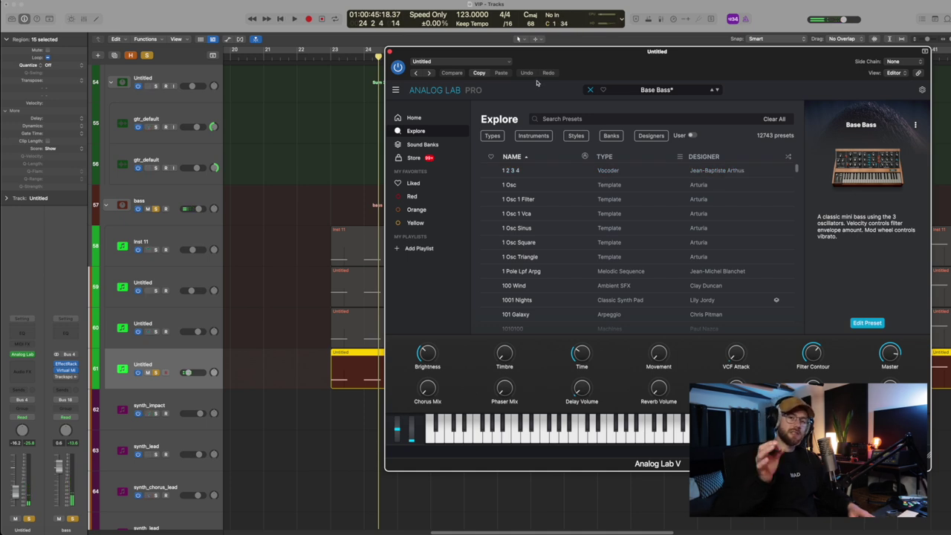
# Solo bass tracks 59 and 60 together and move them above Inst 11 in the bass stack
pyautogui.click(188, 242)
pyautogui.click(186, 298)
pyautogui.keyDown('shift'); pyautogui.click(182, 324); pyautogui.keyUp('shift')
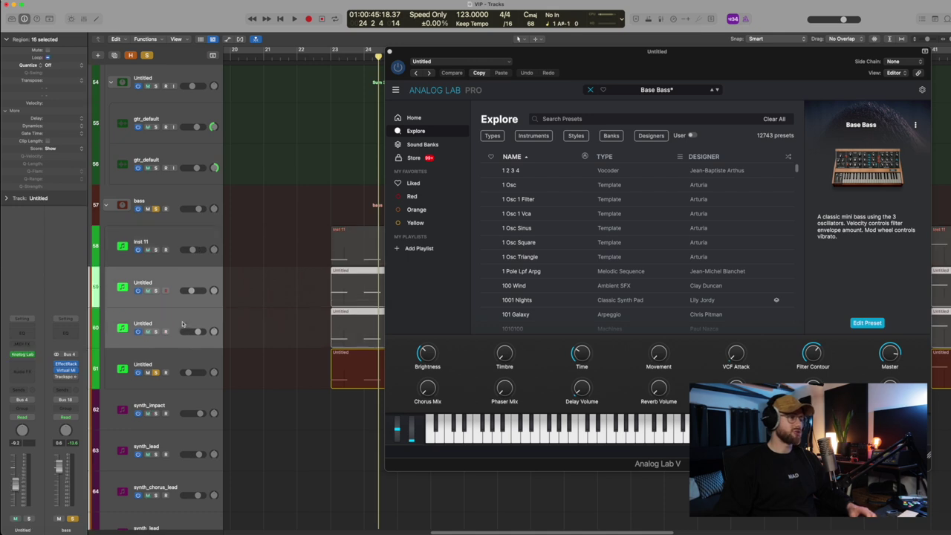
pyautogui.click(157, 291)
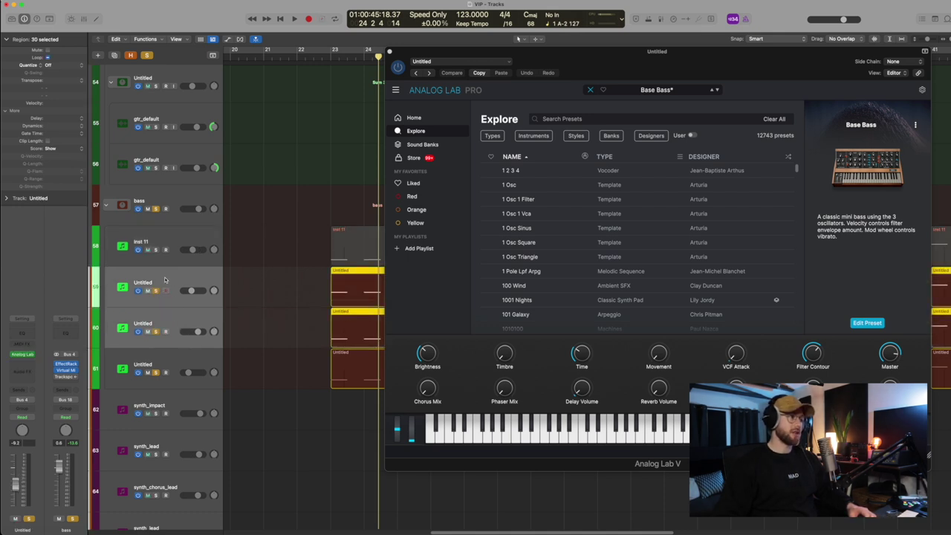
pyautogui.moveTo(165, 280); pyautogui.dragTo(167, 237)
pyautogui.click(168, 314)
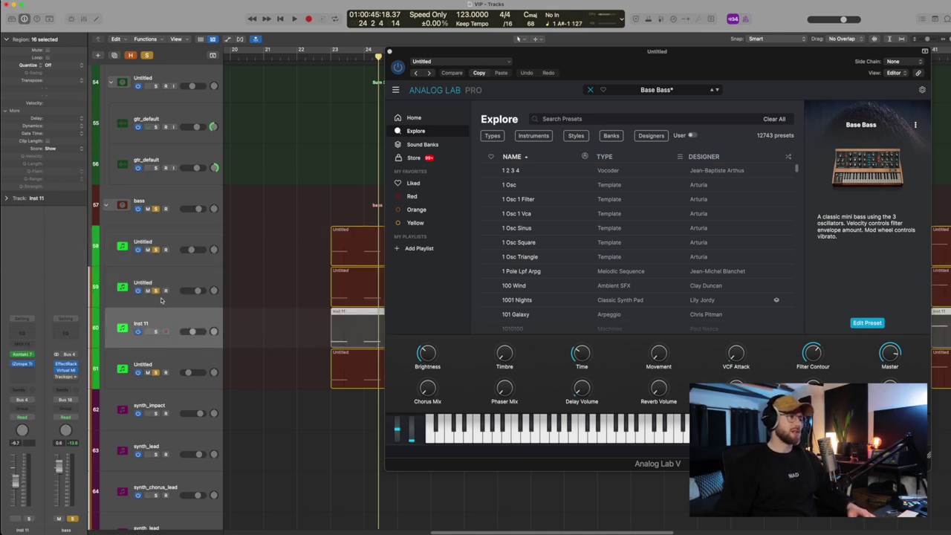
# Clear the solo on the two moved tracks, close Analog Lab, and audition Inst 11 together with the Base Bass track
pyautogui.click(158, 292)
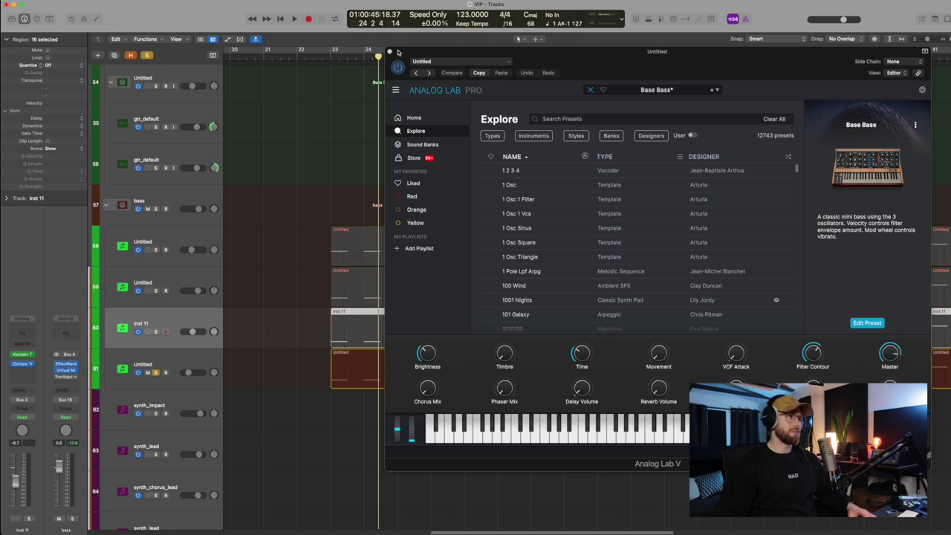
pyautogui.click(391, 52)
pyautogui.click(155, 332)
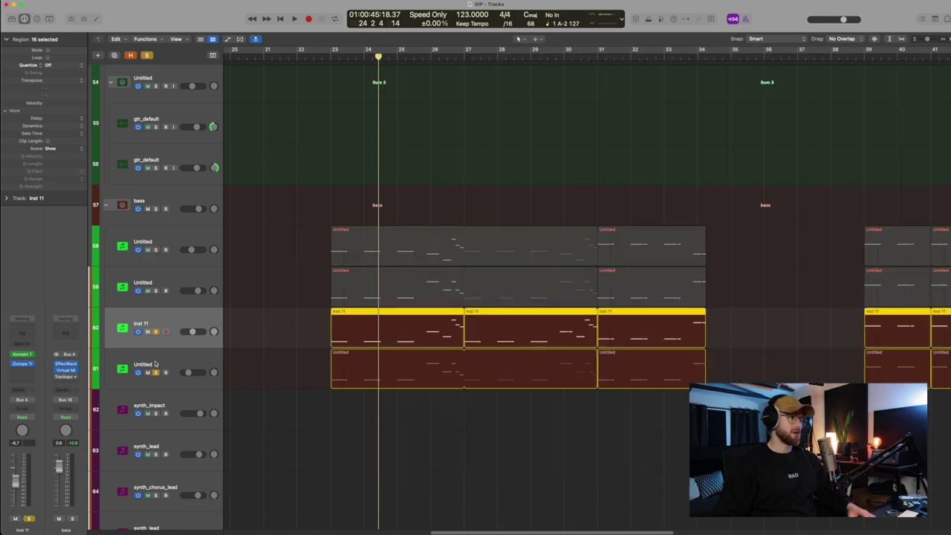
pyautogui.moveTo(253, 257); pyautogui.dragTo(647, 454)
pyautogui.hotkey('shift', 'space')
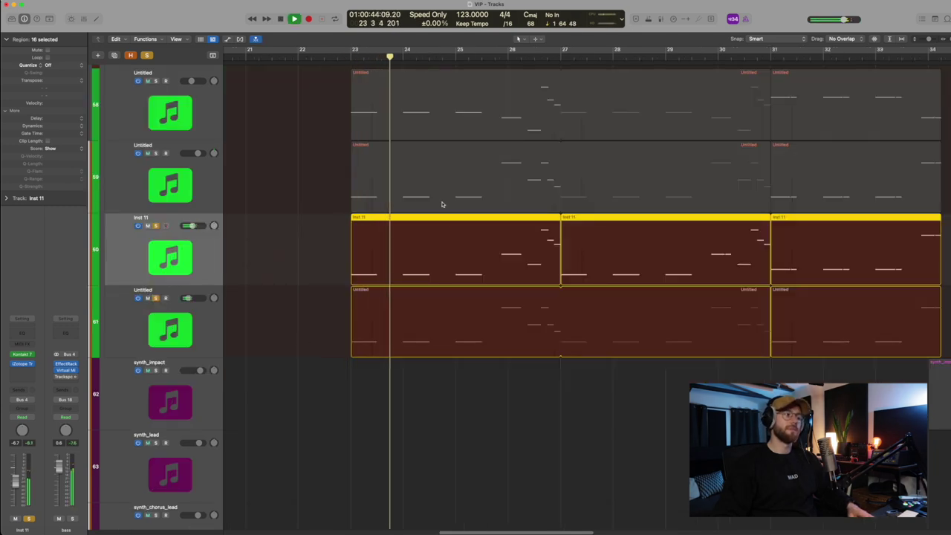
# Switch the solo from Inst 11 and track 61 to bass tracks 58 and 59 and audition them from just before bar 23
pyautogui.scroll(2, 441, 205)
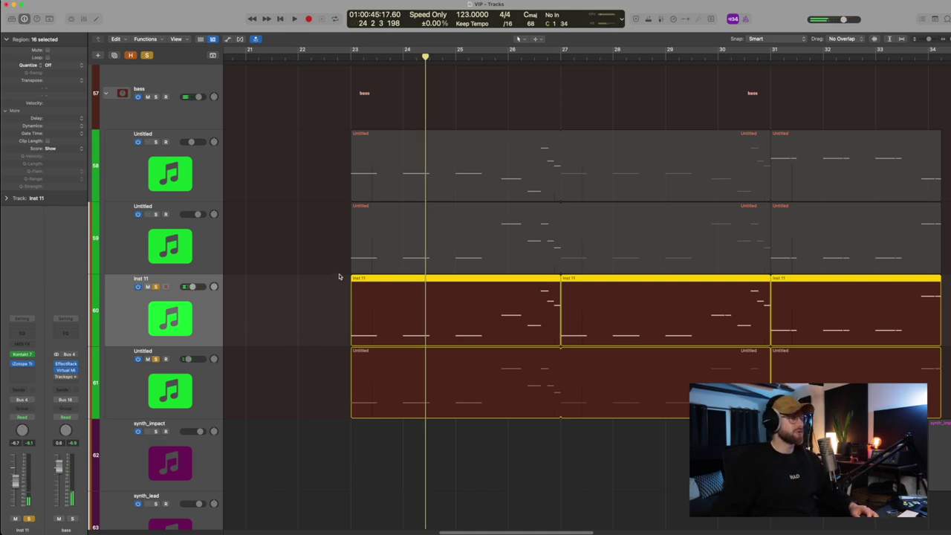
pyautogui.click(169, 240)
pyautogui.keyDown('shift'); pyautogui.click(156, 141); pyautogui.keyUp('shift')
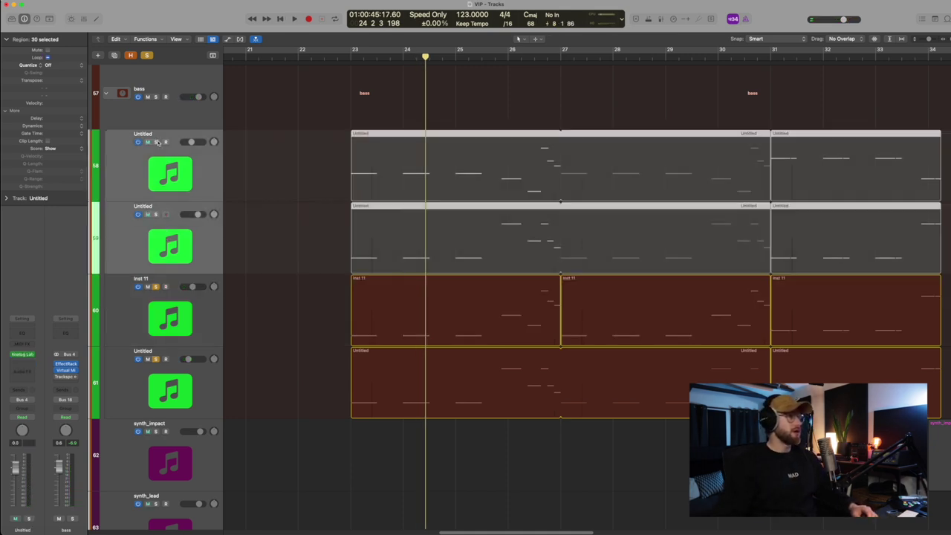
pyautogui.click(156, 141)
pyautogui.click(156, 288)
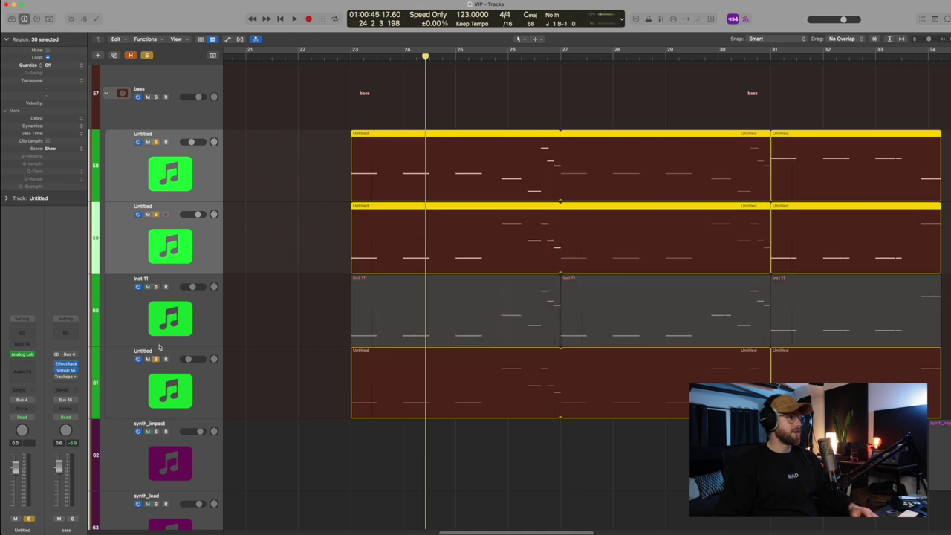
pyautogui.click(155, 359)
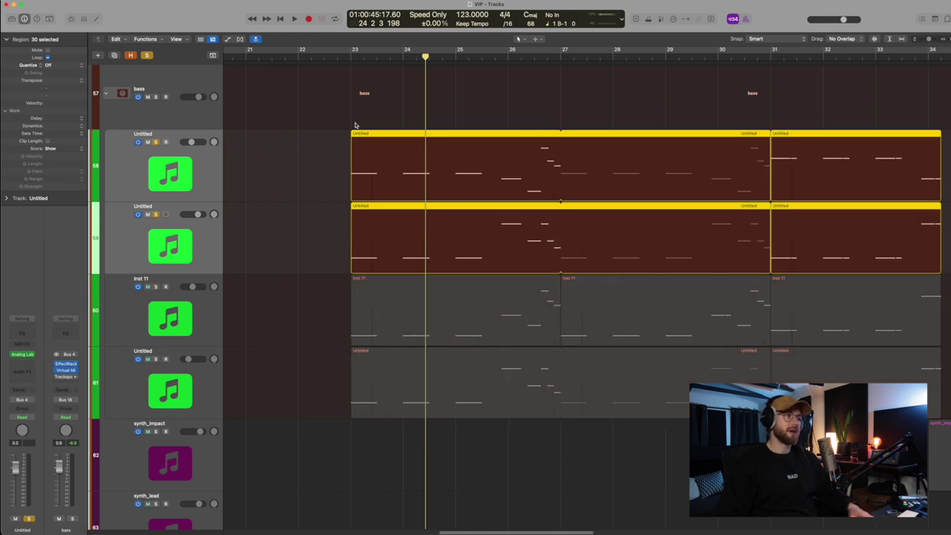
pyautogui.click(345, 56)
pyautogui.press('space')
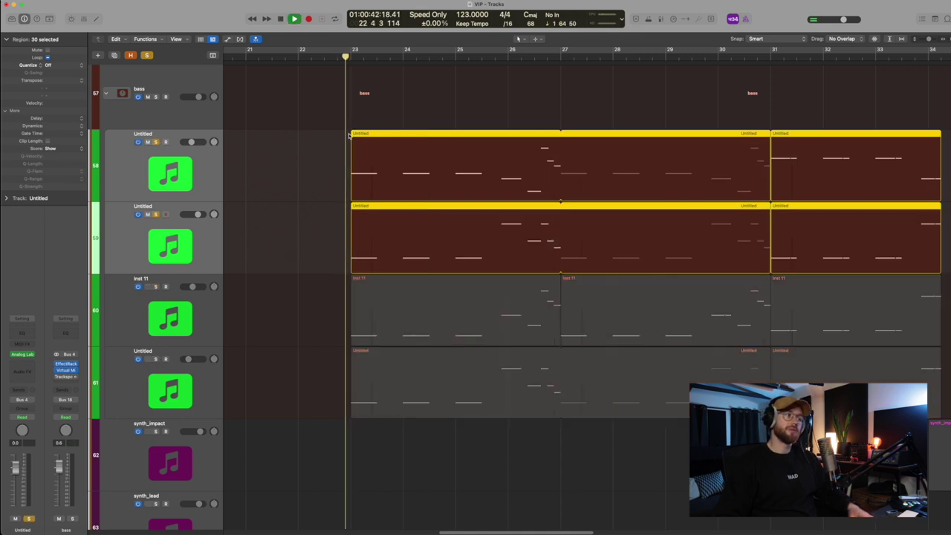
pyautogui.press('space')
# Add Inst 11 and track 61 to the solo and audition all four bass layers together
pyautogui.click(155, 287)
pyautogui.click(156, 359)
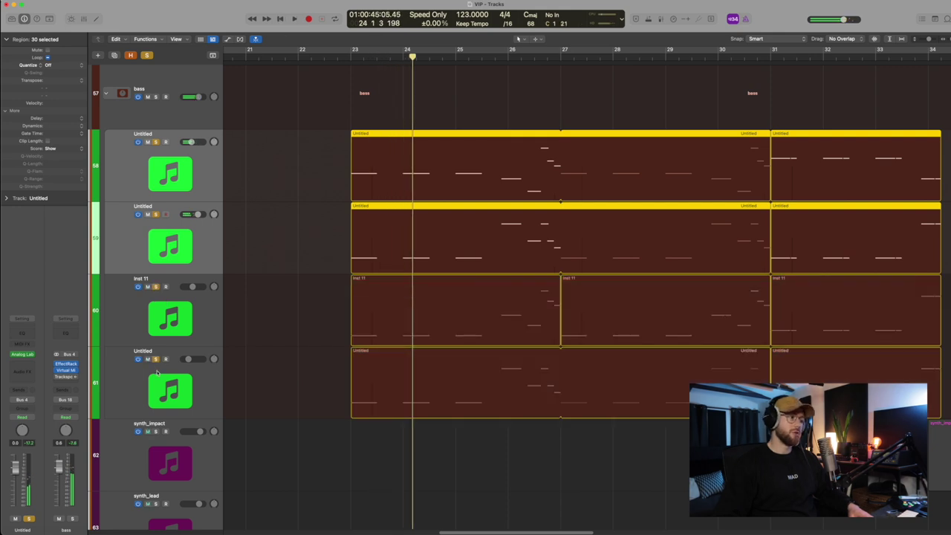
pyautogui.hotkey('shift', 'space')
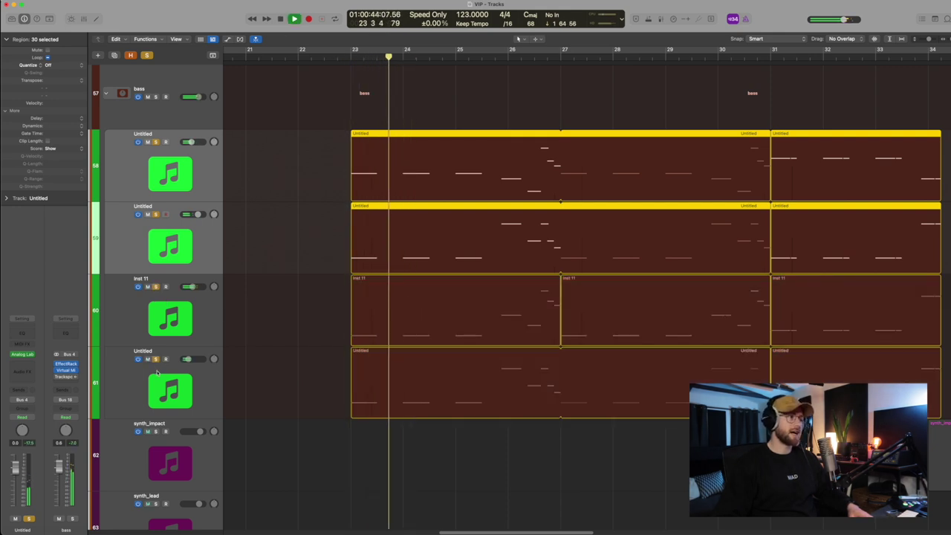
pyautogui.scroll(3, 289, 248)
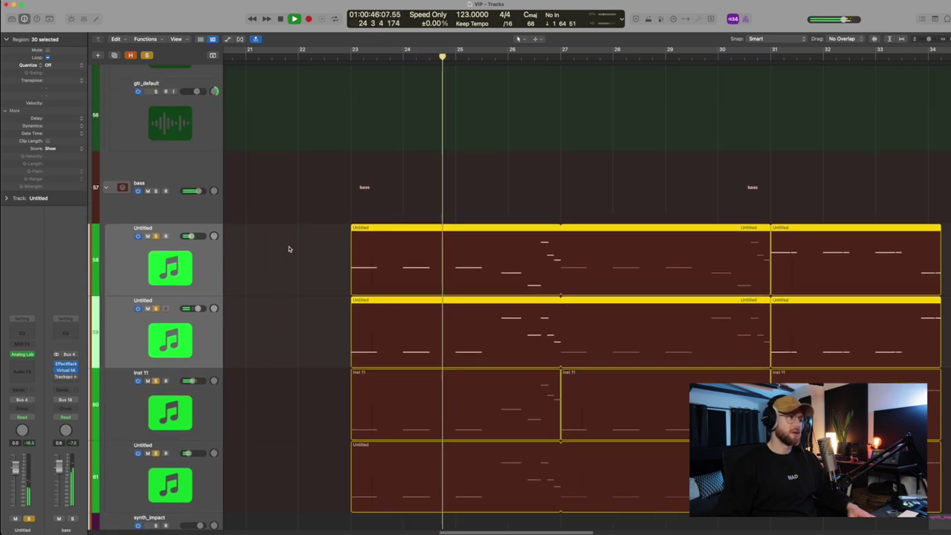
pyautogui.press('space')
# Clear the solo on all four bass layers and examine the bass stack's EffectRack with Decapitator and Devil-Loc, closing it when done
pyautogui.click(156, 172)
pyautogui.press('super+Up')
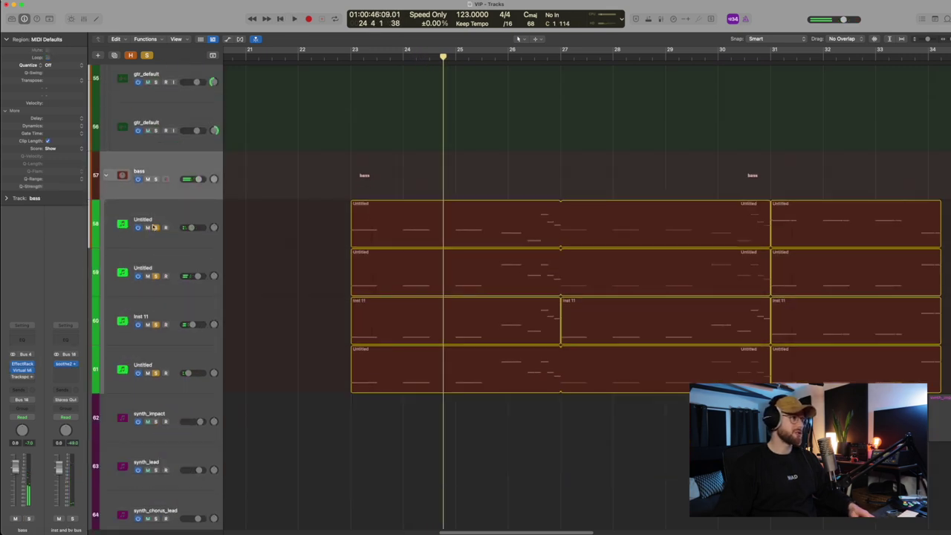
pyautogui.moveTo(155, 227); pyautogui.dragTo(153, 401)
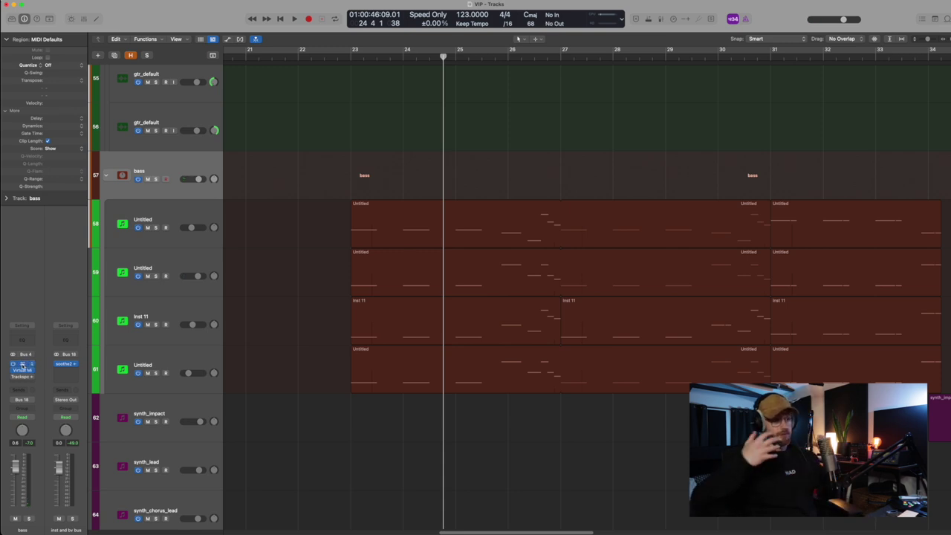
pyautogui.click(23, 367)
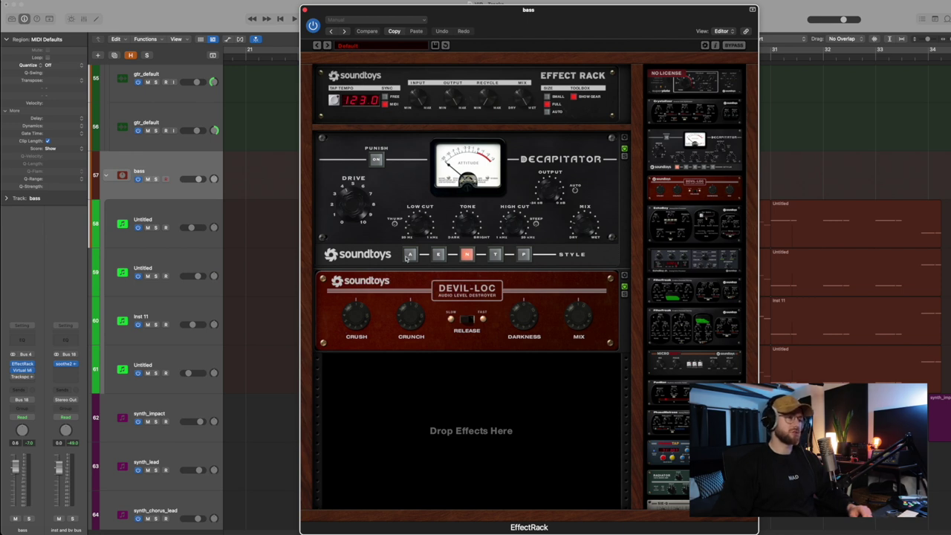
pyautogui.click(305, 11)
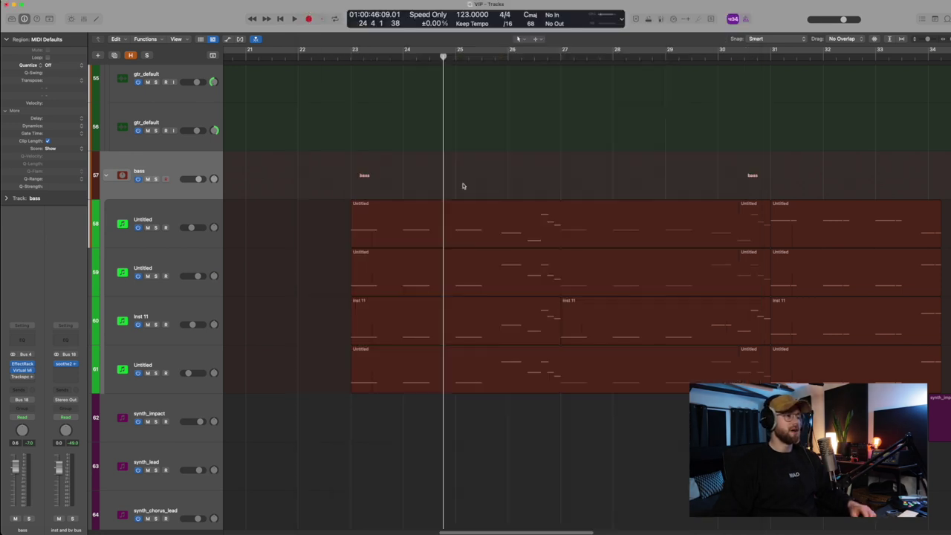
# Collapse the bass track stack in the full arrangement view
pyautogui.press('z')
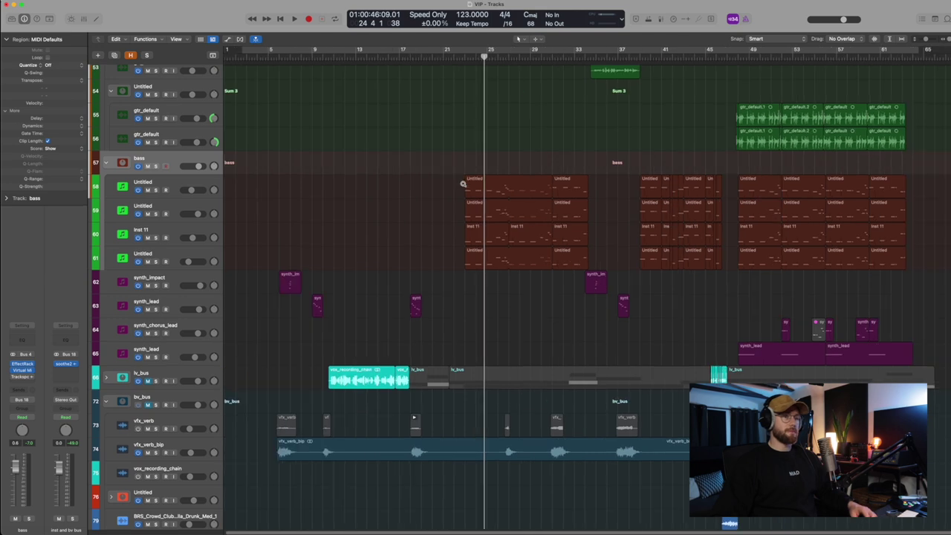
pyautogui.press('super+Up')
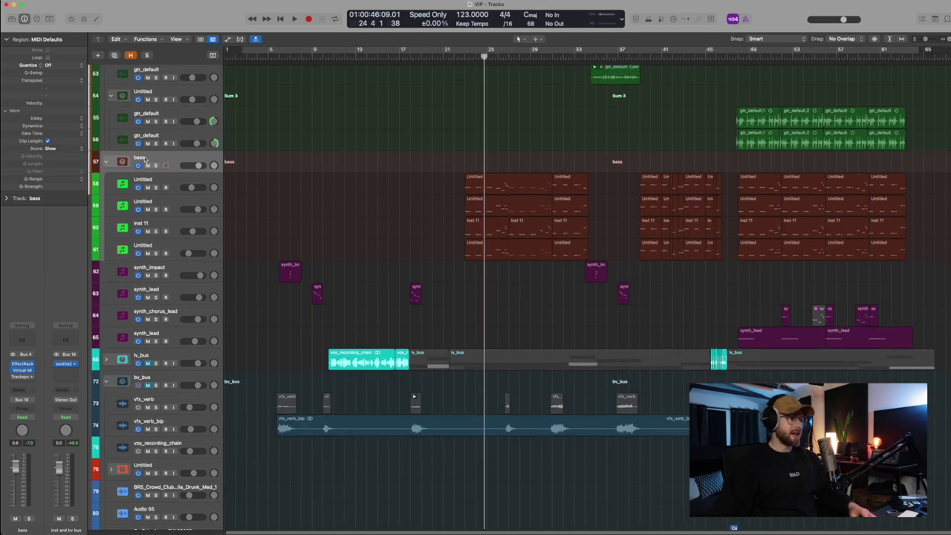
pyautogui.click(107, 162)
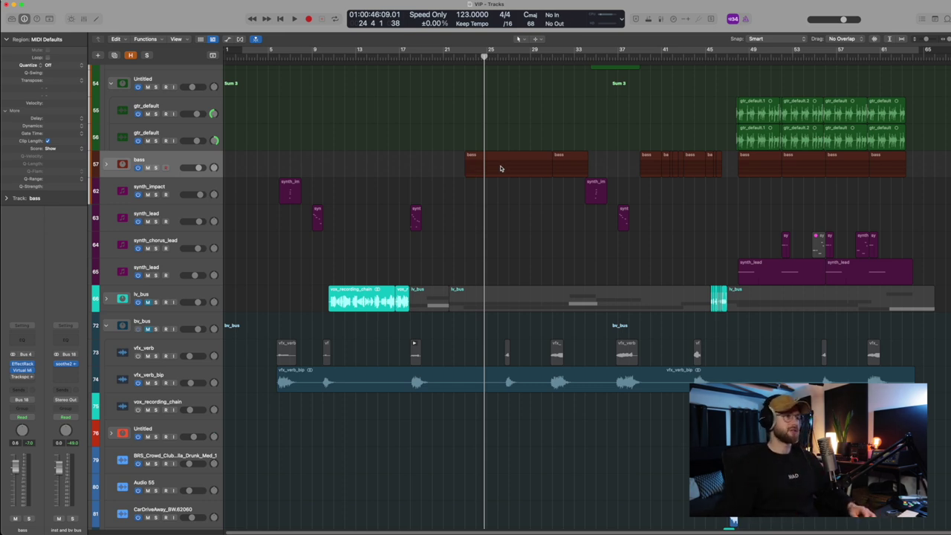
# Look over the drum, guitar and bass tracks across the arrangement, ending at the first tracks
pyautogui.scroll(15, 500, 169)
pyautogui.press('super+Right')
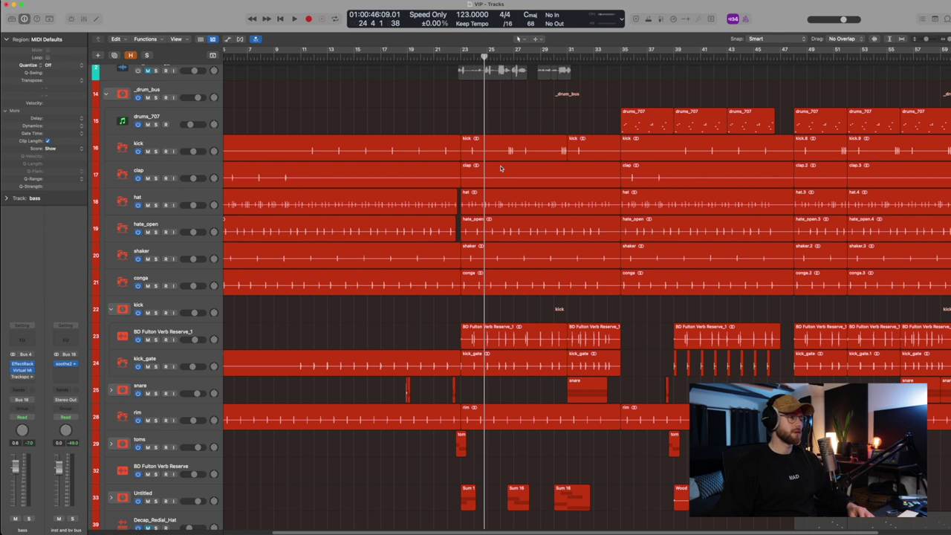
pyautogui.hscroll(-3, 501, 168)
pyautogui.scroll(2, 501, 169)
pyautogui.press('super+Up')
pyautogui.scroll(-5, 501, 169)
pyautogui.scroll(-4, 501, 169)
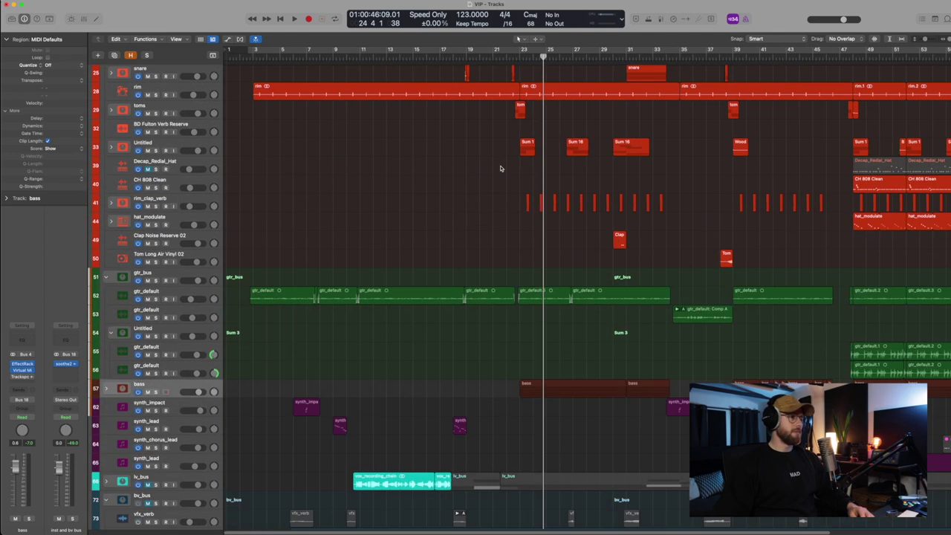
pyautogui.scroll(7, 500, 169)
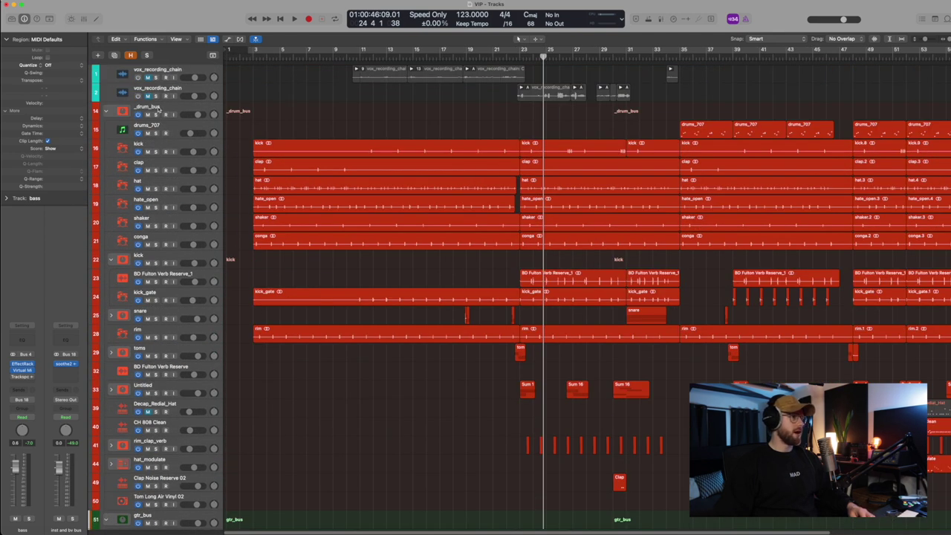
# Select the _drum_bus stack and set the cycle range from bar 23 to bar 31
pyautogui.click(157, 108)
pyautogui.scroll(3, 325, 113)
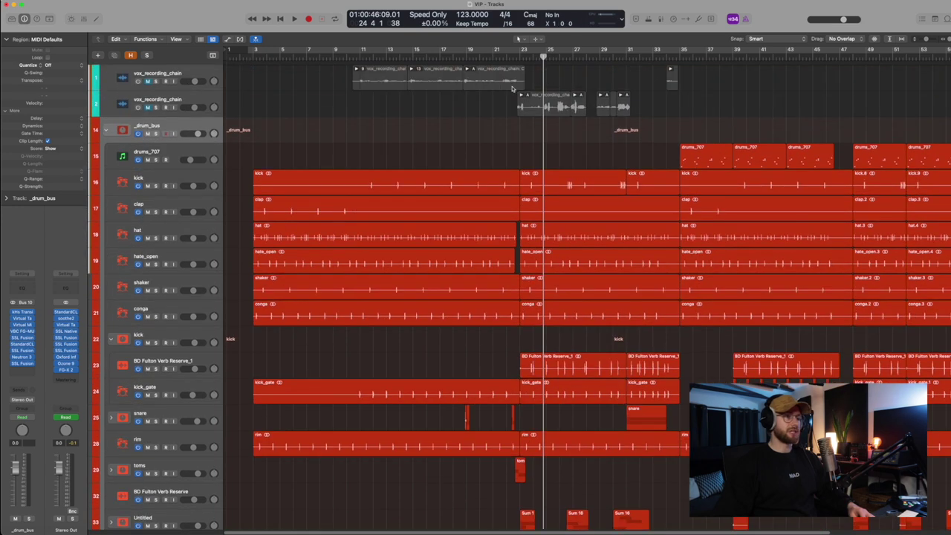
pyautogui.moveTo(441, 119); pyautogui.dragTo(768, 319)
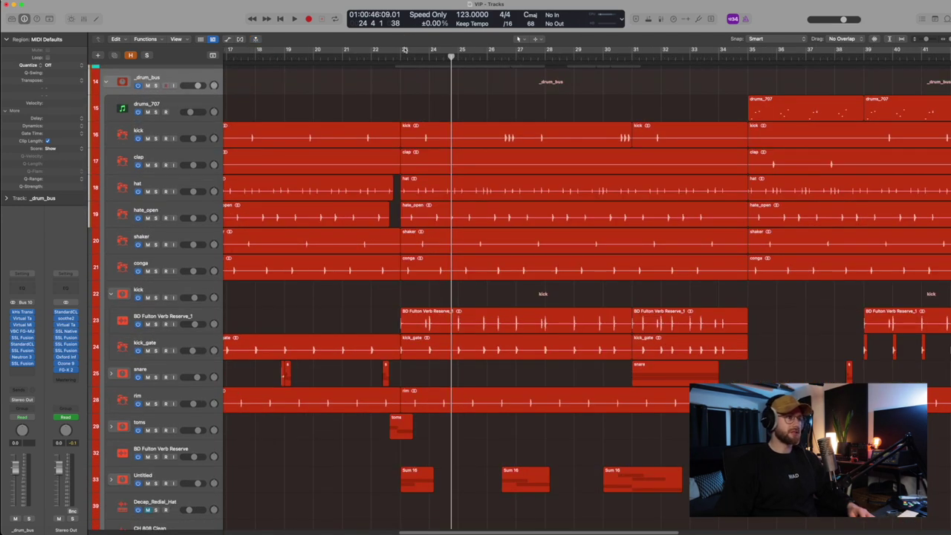
pyautogui.moveTo(404, 50); pyautogui.dragTo(633, 52)
pyautogui.scroll(1, 271, 102)
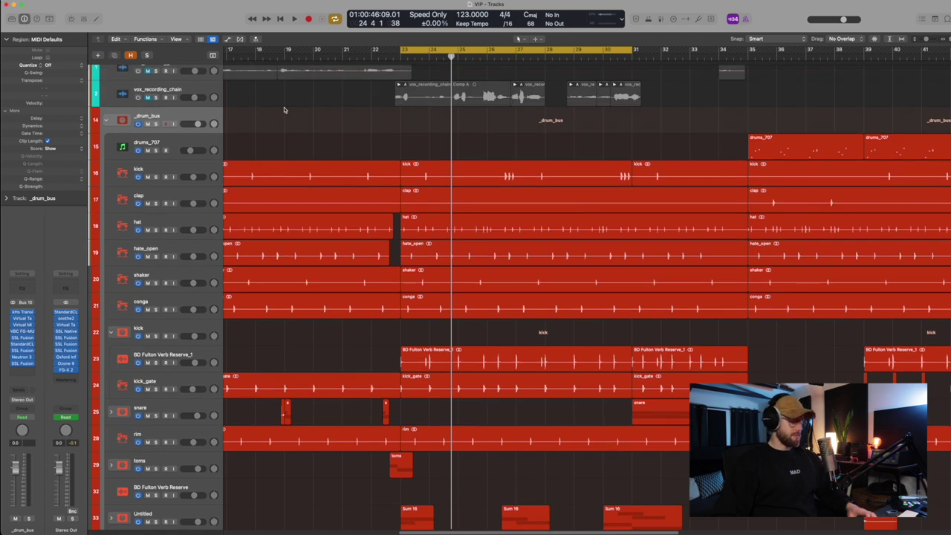
# Solo _drum_bus, audition the full drum mix in the cycle range, and look over its individual tracks
pyautogui.press('s')
pyautogui.press('space')
pyautogui.press('super+Up')
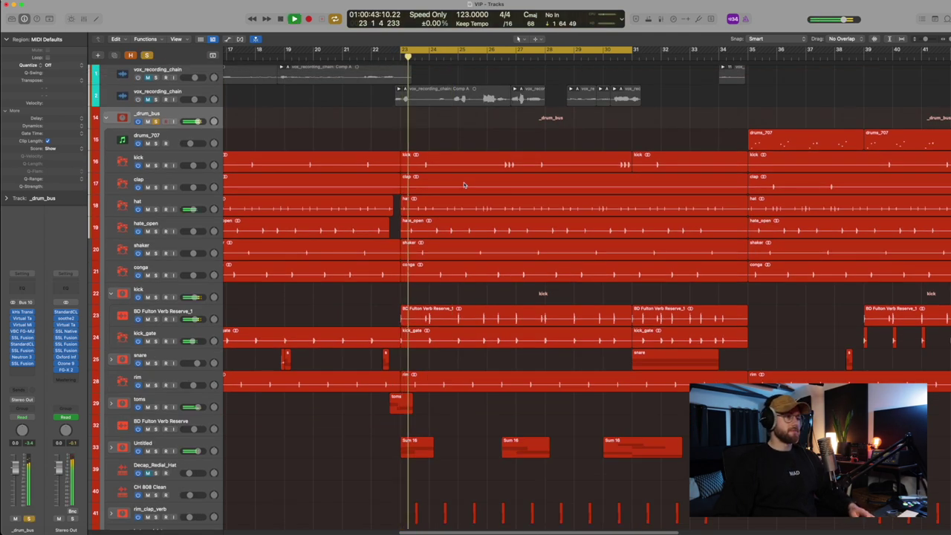
pyautogui.scroll(-2, 467, 188)
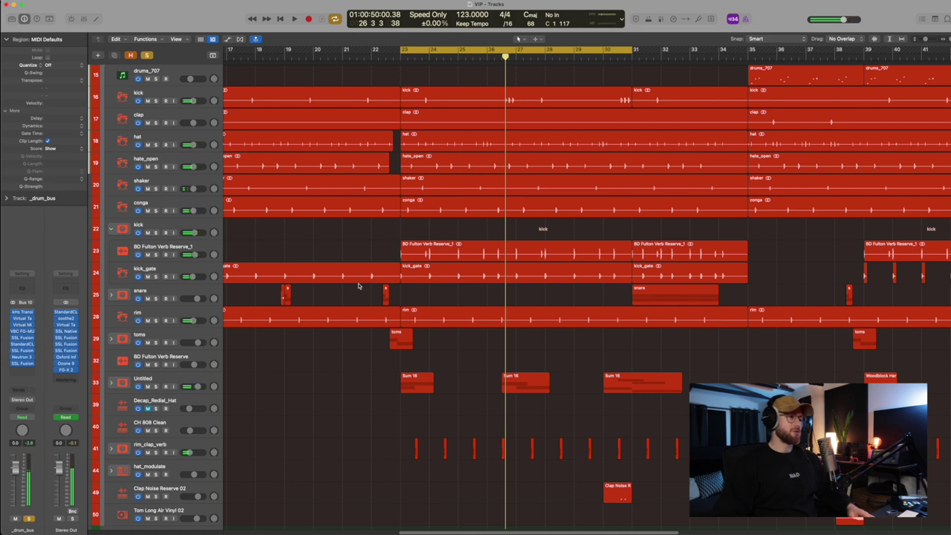
pyautogui.scroll(2, 362, 287)
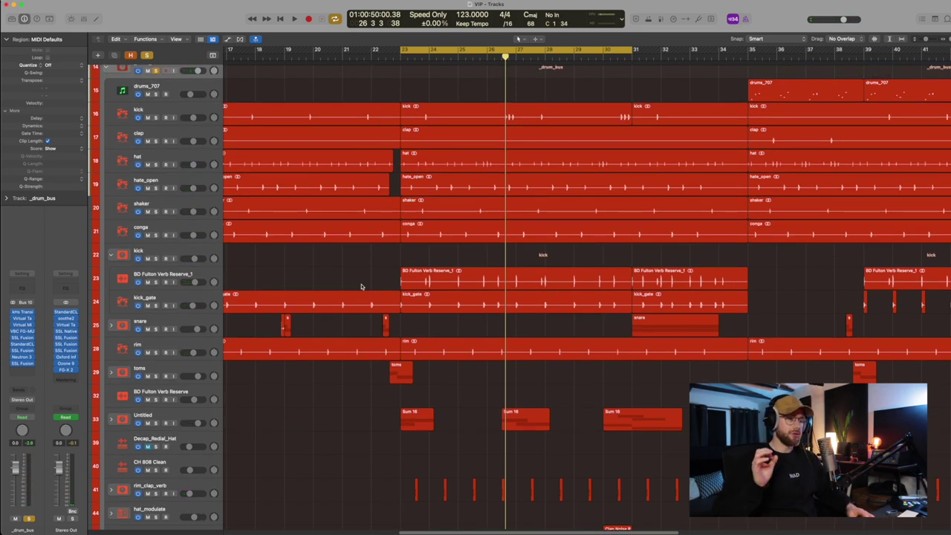
pyautogui.scroll(1, 233, 97)
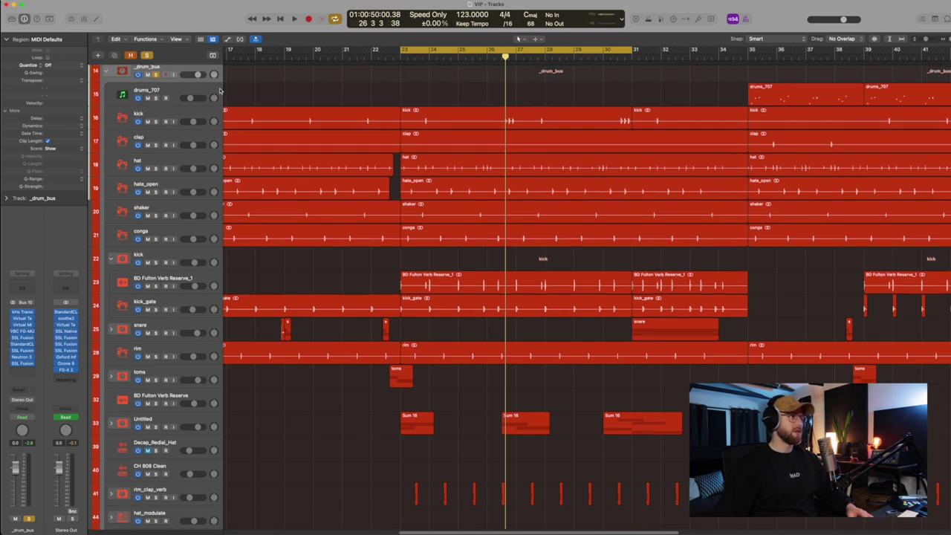
# Switch the solo from _drum_bus to the six tracks from kick to conga and audition them in the cycle range
pyautogui.click(178, 235)
pyautogui.keyDown('shift'); pyautogui.click(172, 115); pyautogui.keyUp('shift')
pyautogui.click(155, 121)
pyautogui.click(156, 75)
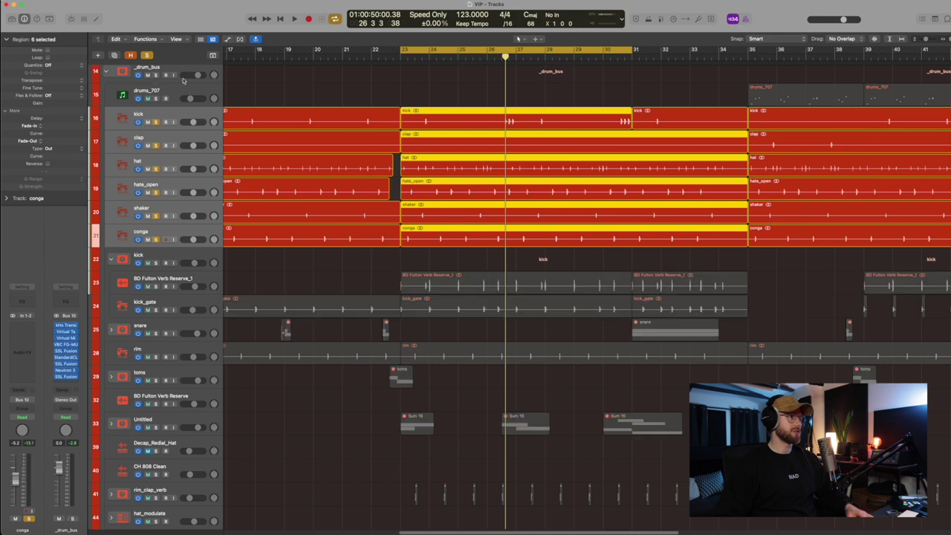
pyautogui.press('space')
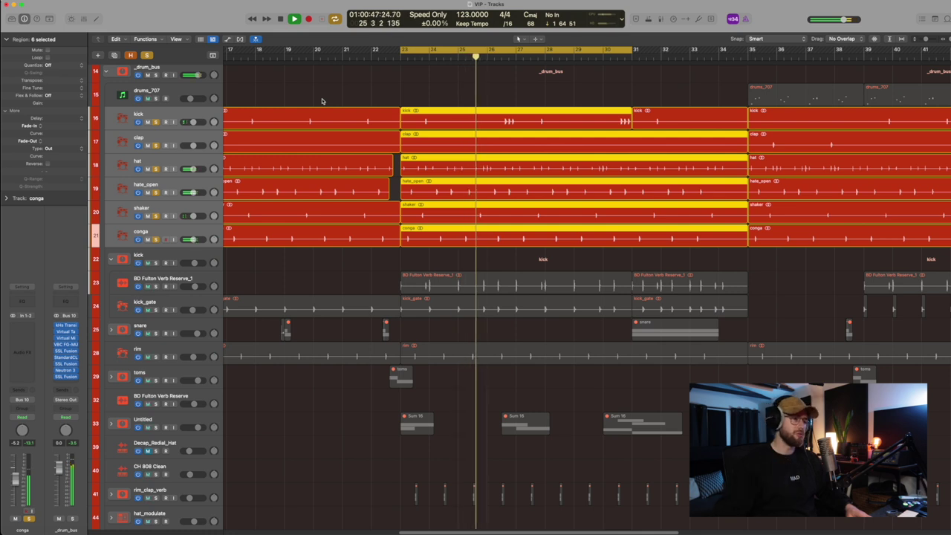
# Clear the solo on the kick stack and the kick-to-conga tracks, with BD Fulton Verb Reserve_1 selected
pyautogui.click(156, 264)
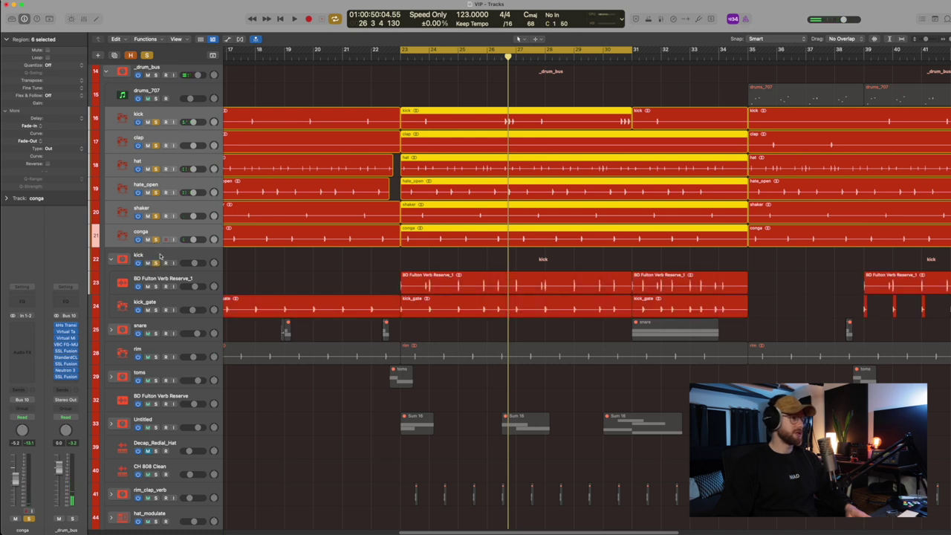
pyautogui.click(160, 257)
pyautogui.click(172, 284)
pyautogui.click(156, 264)
pyautogui.click(155, 240)
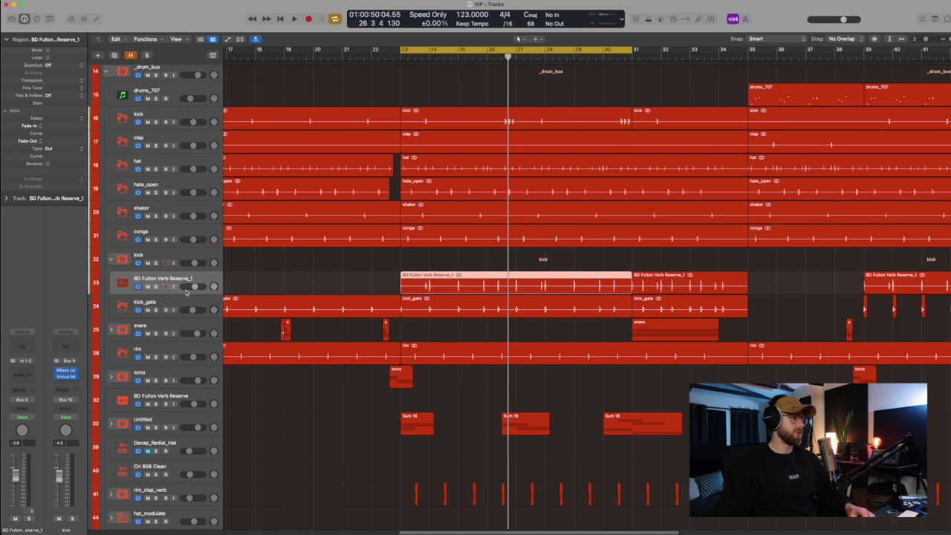
# Solo the BD Fulton Verb Reserve_1 track and audition it in the cycle range
pyautogui.press('super+Right')
pyautogui.press('s')
pyautogui.press('space')
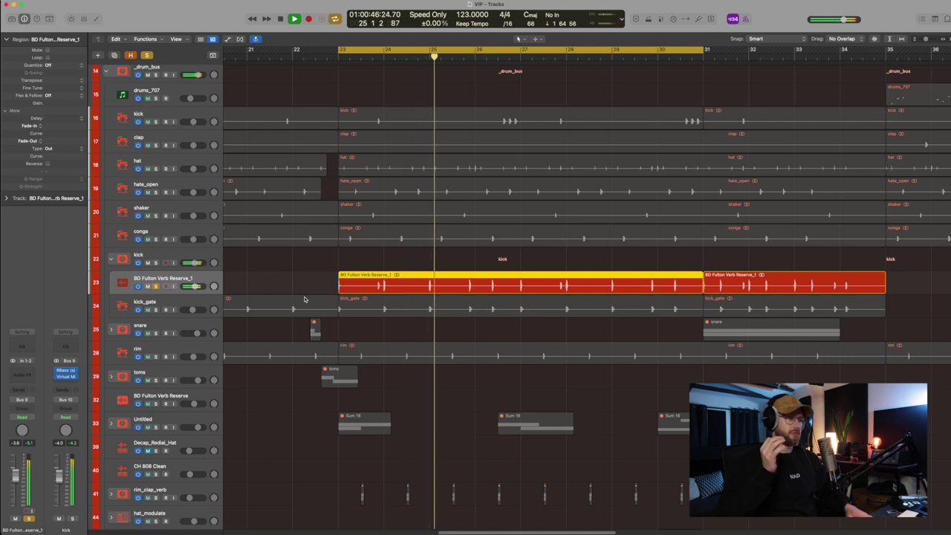
pyautogui.press('space')
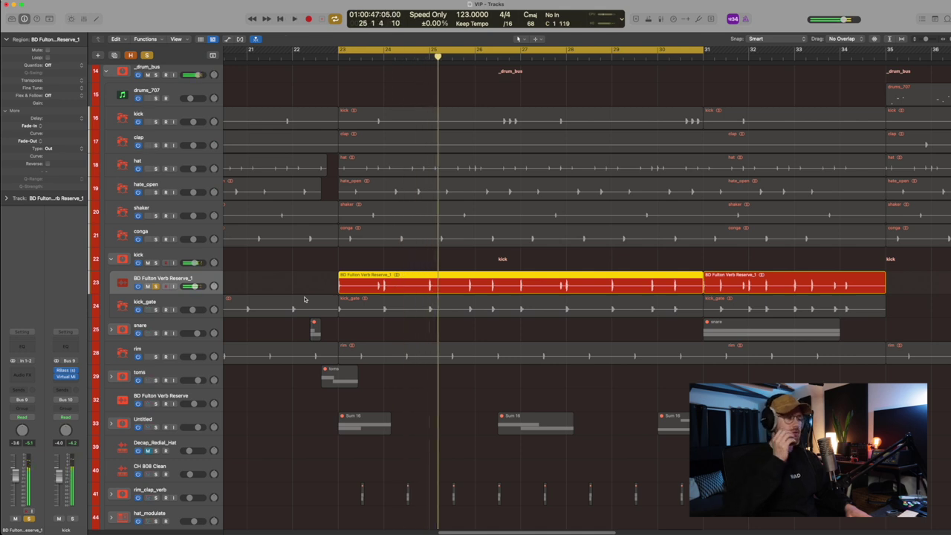
# Switch the solo from BD Fulton Verb Reserve_1 to kick_gate, audition it, and clear its solo
pyautogui.click(156, 287)
pyautogui.click(156, 309)
pyautogui.click(165, 304)
pyautogui.press('space')
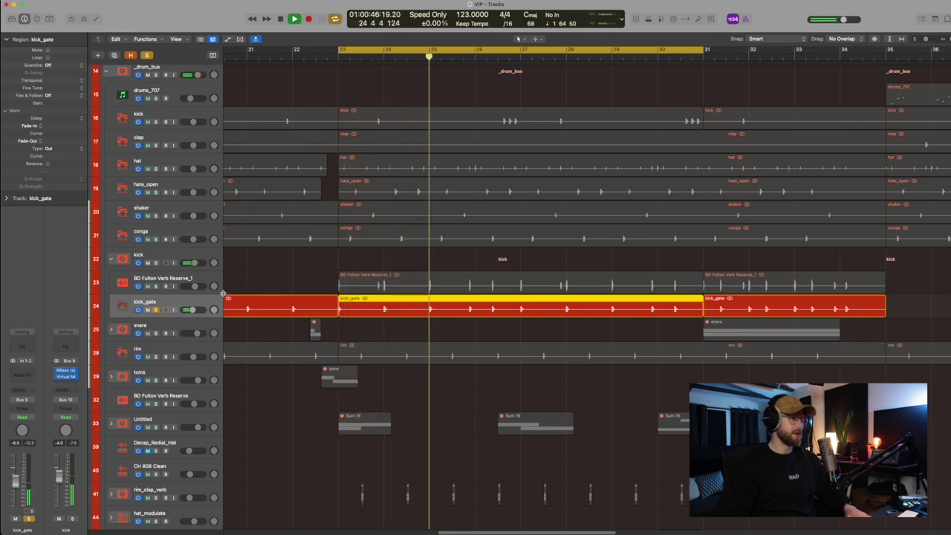
pyautogui.press('space')
pyautogui.click(156, 310)
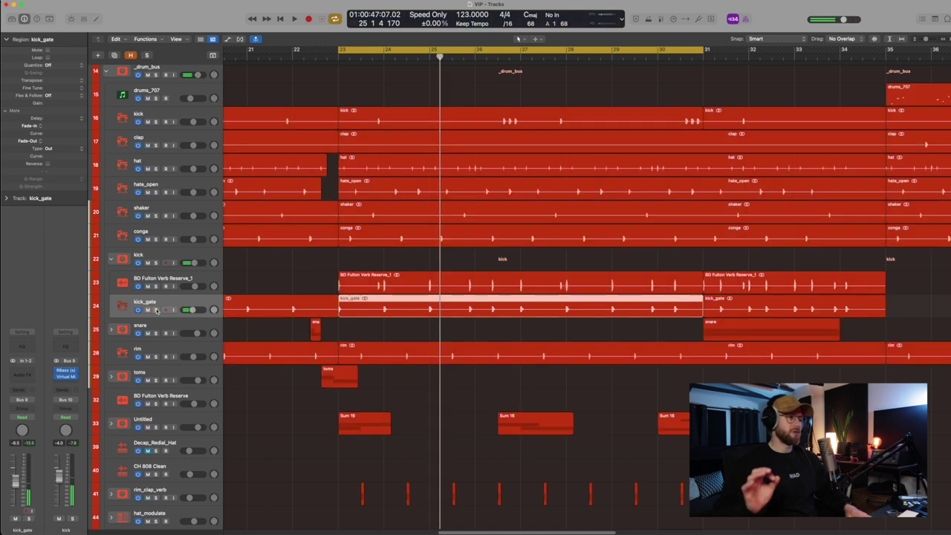
# Solo the kick stack to audition both kick layers together, and clear its solo
pyautogui.click(163, 255)
pyautogui.press('s')
pyautogui.press('space')
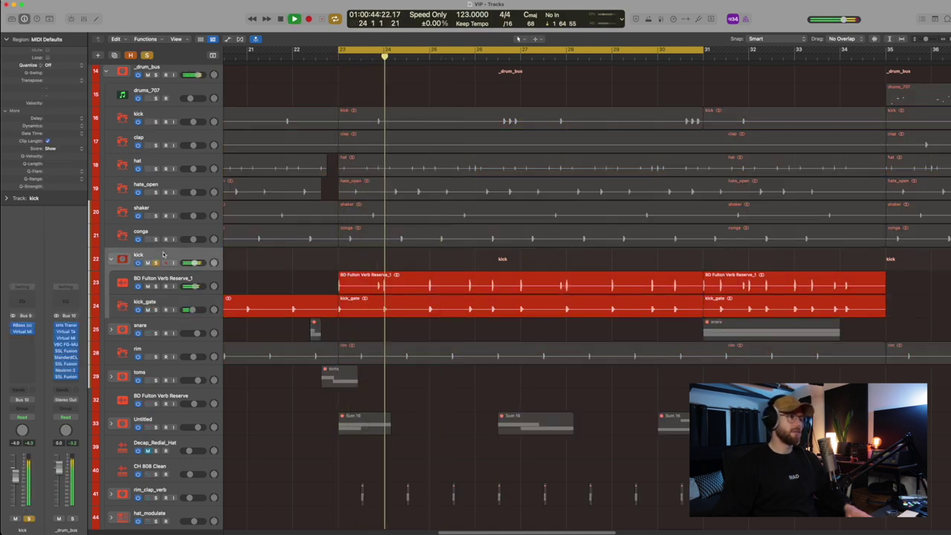
pyautogui.press('space')
pyautogui.press('s')
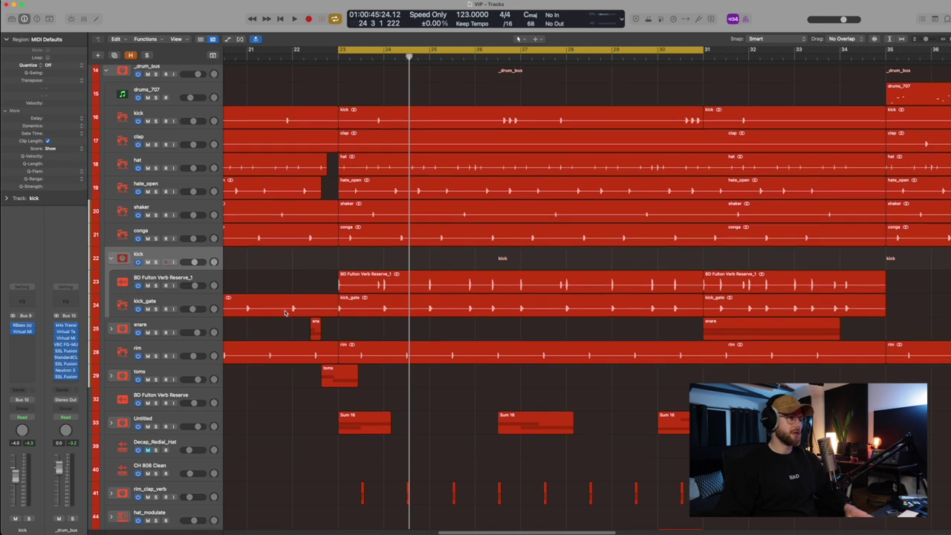
# Solo the rim track, audition its pattern within the cycle range, and clear its solo
pyautogui.scroll(-2, 284, 312)
pyautogui.click(206, 326)
pyautogui.scroll(-5, 223, 327)
pyautogui.press('s')
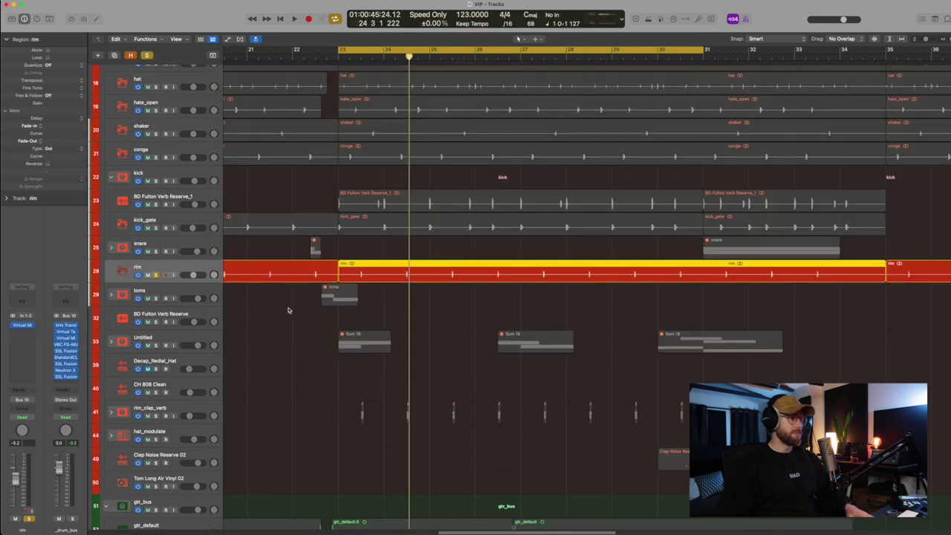
pyautogui.press('space')
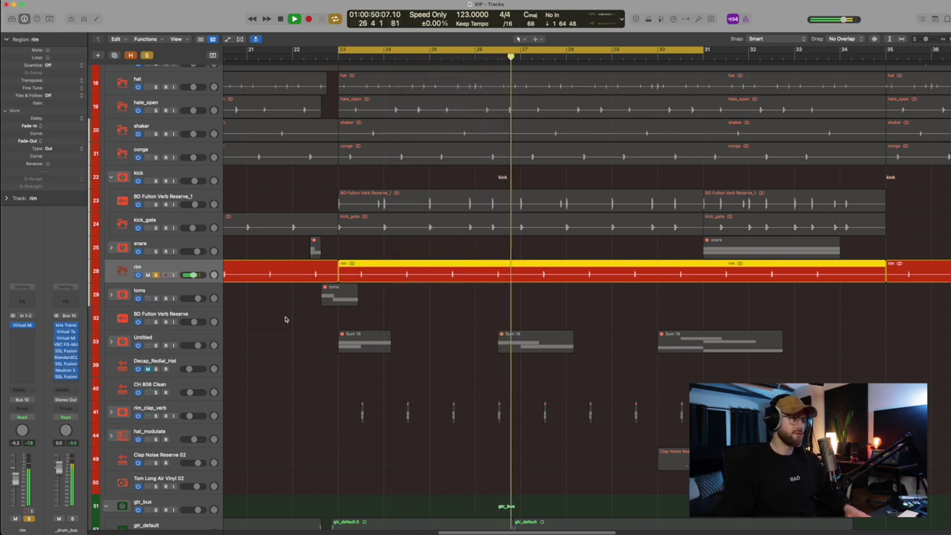
pyautogui.click(156, 276)
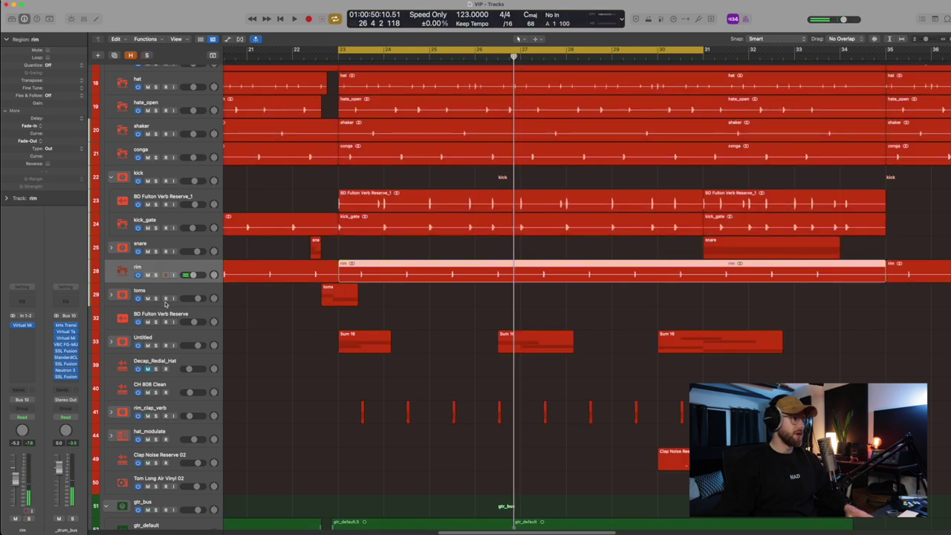
# Solo and expand the toms stack, turn off cycling, audition the tom hits leading into bar 23, and clear the solo
pyautogui.click(167, 303)
pyautogui.click(156, 298)
pyautogui.click(110, 295)
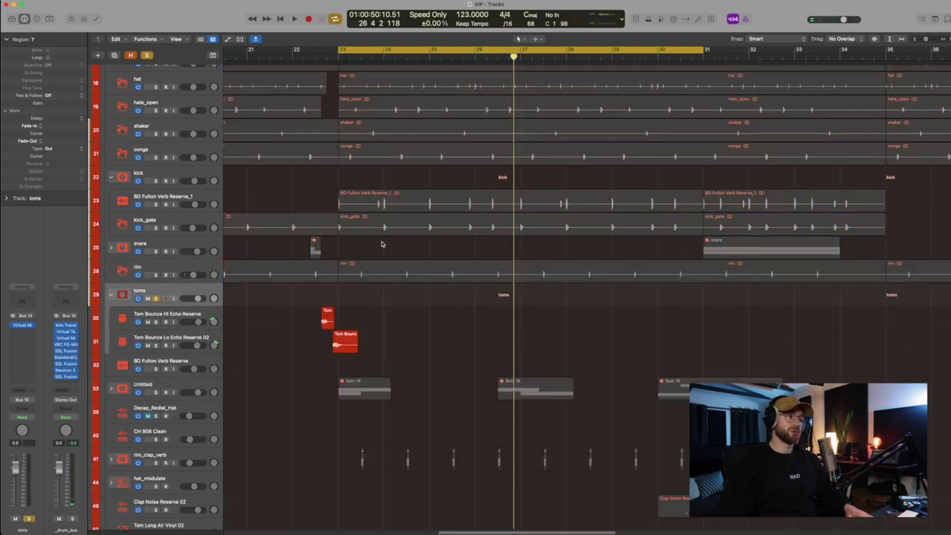
pyautogui.click(360, 48)
pyautogui.click(310, 58)
pyautogui.press('space')
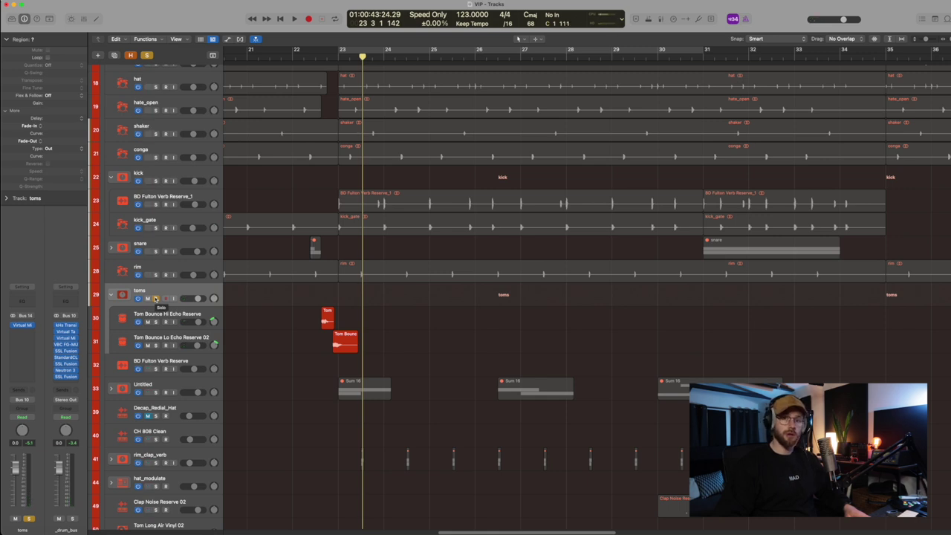
pyautogui.click(155, 298)
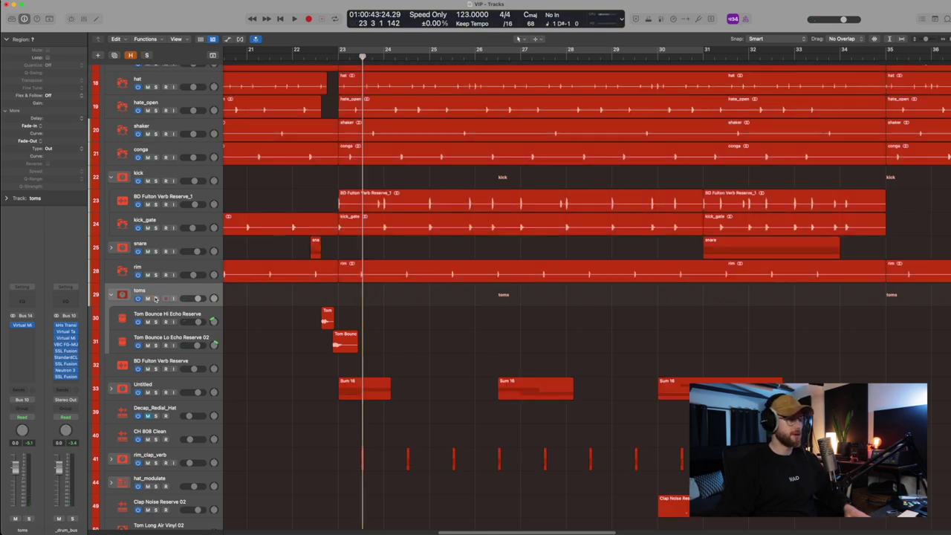
# Solo and expand the Untitled percussion stack, and audition its bell, woodblock and crash layers from just before bar 23
pyautogui.click(176, 389)
pyautogui.press('s')
pyautogui.click(111, 389)
pyautogui.scroll(-3, 307, 394)
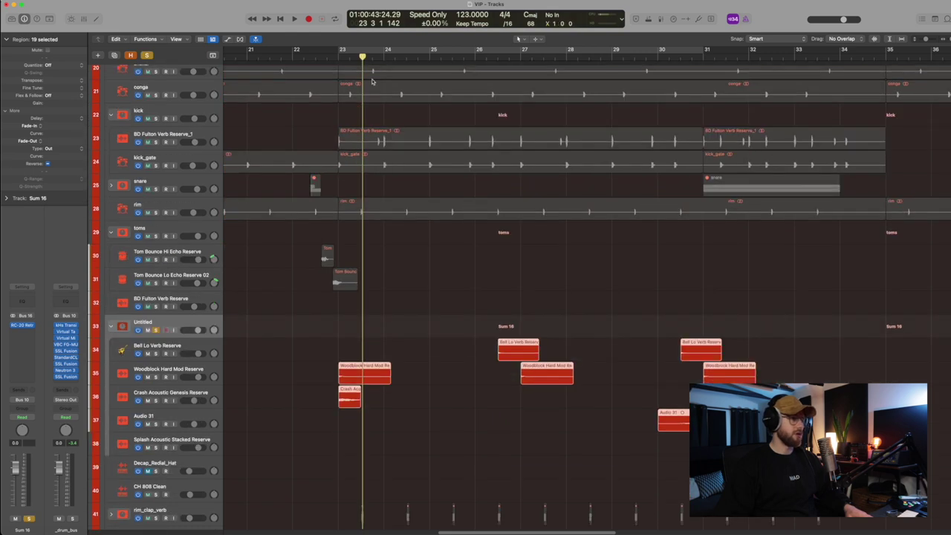
pyautogui.click(327, 56)
pyautogui.press('space')
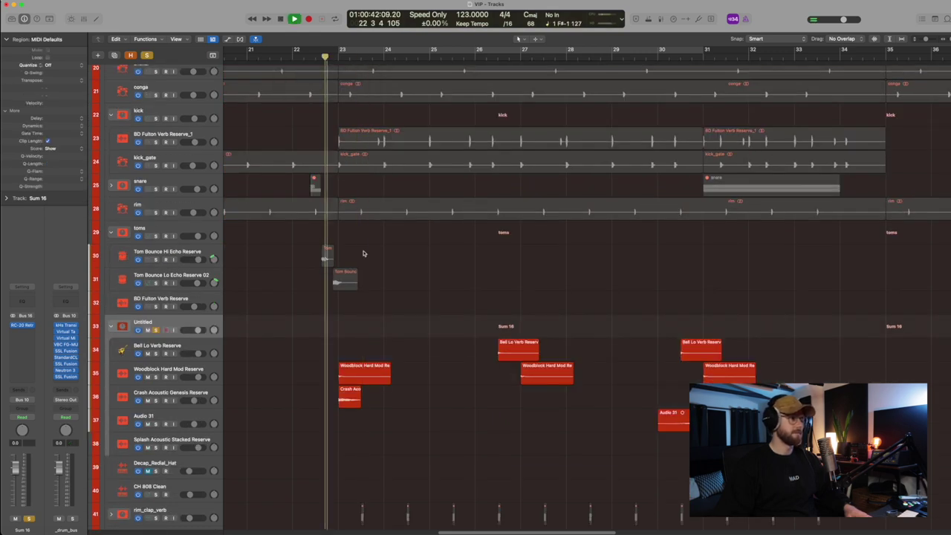
pyautogui.scroll(-2, 351, 343)
pyautogui.click(366, 328)
pyautogui.scroll(-1, 273, 327)
pyautogui.hscroll(1, 288, 318)
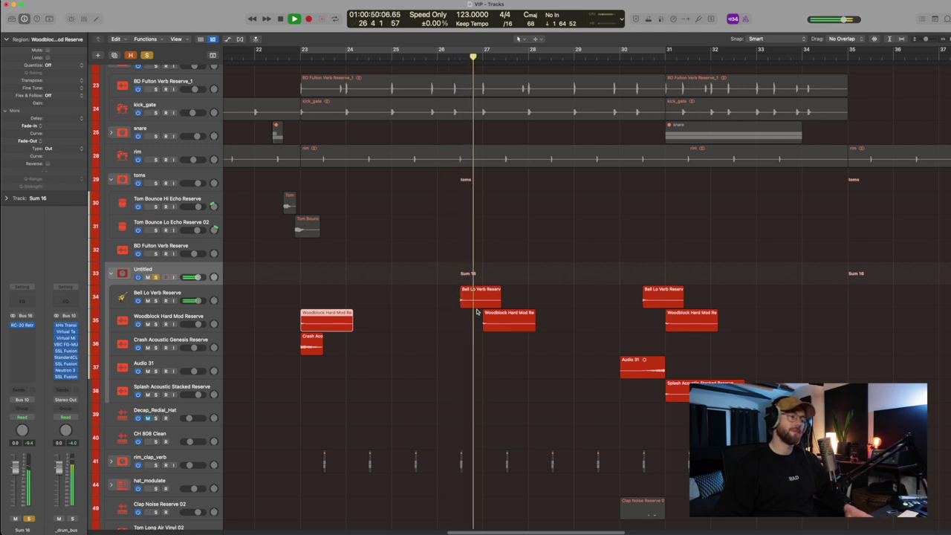
pyautogui.scroll(-3, 477, 313)
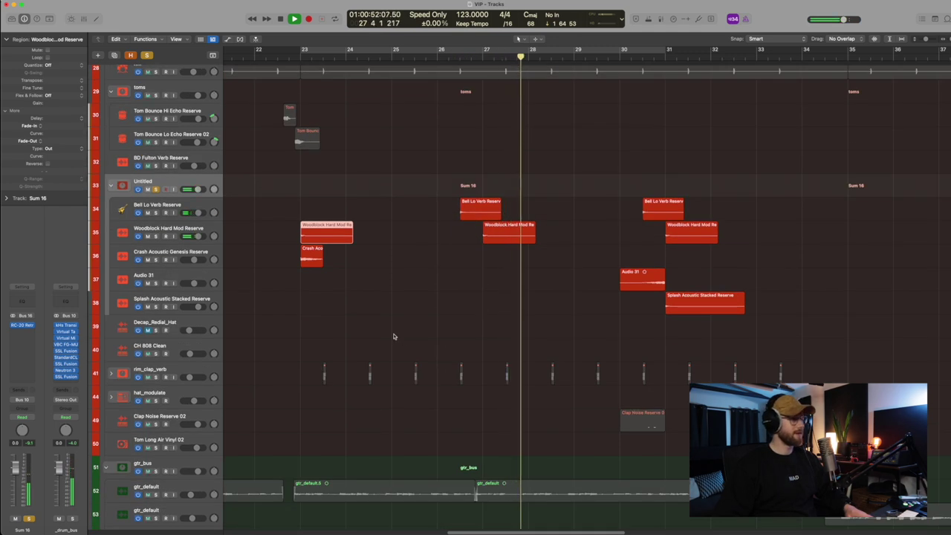
pyautogui.press('space')
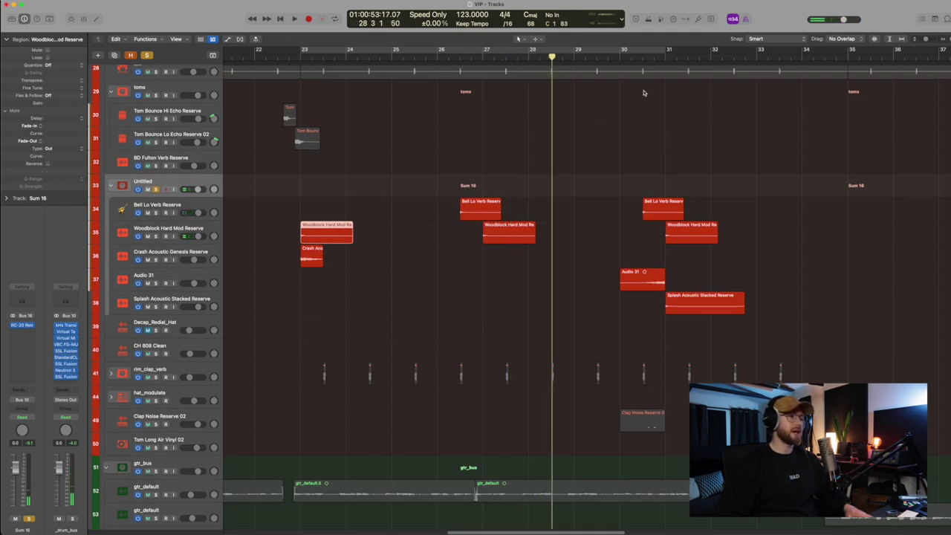
# Switch the solo from the Untitled stack to rim_clap_verb and audition it from bar 23
pyautogui.click(622, 58)
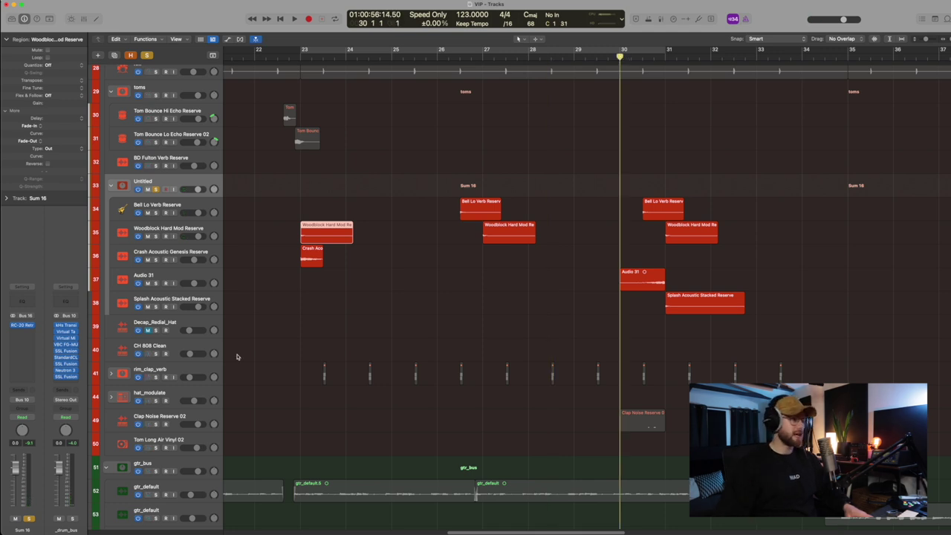
pyautogui.click(193, 367)
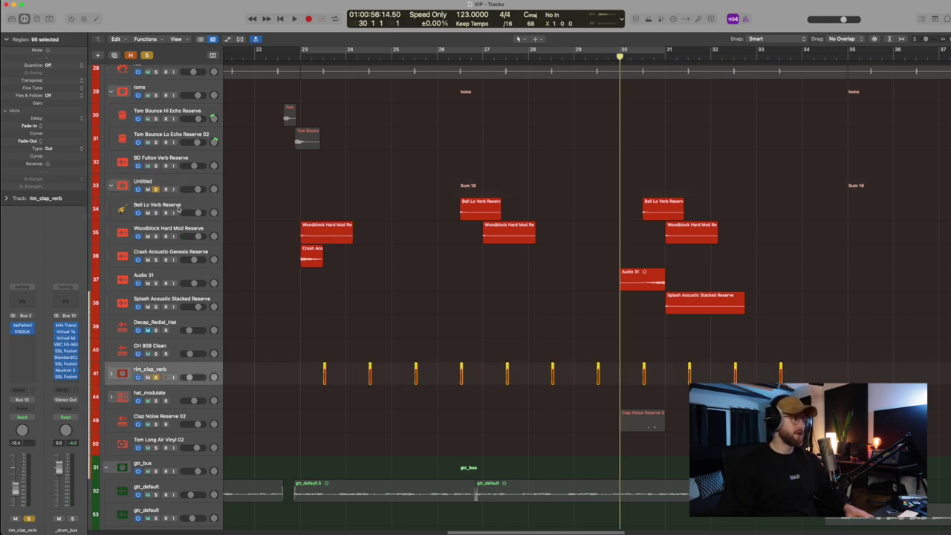
pyautogui.click(156, 190)
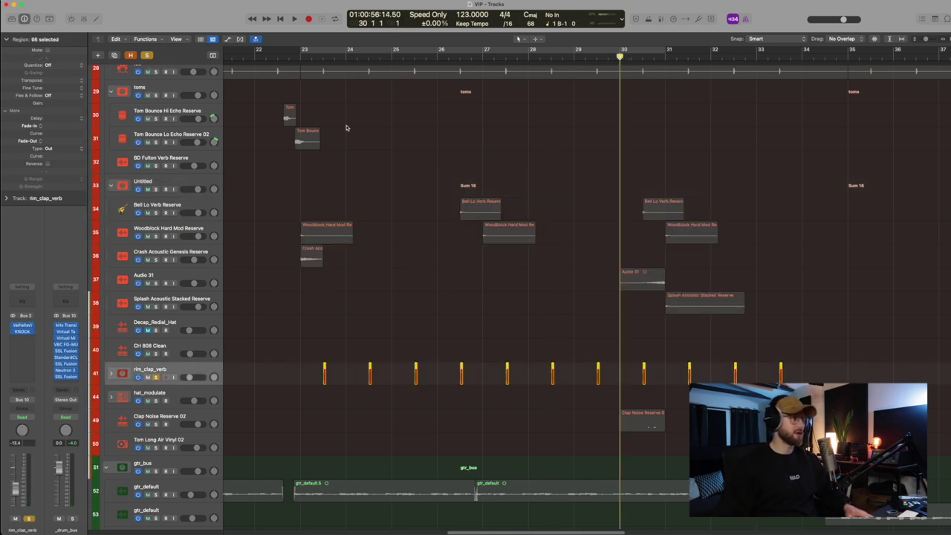
pyautogui.click(301, 57)
pyautogui.press('space')
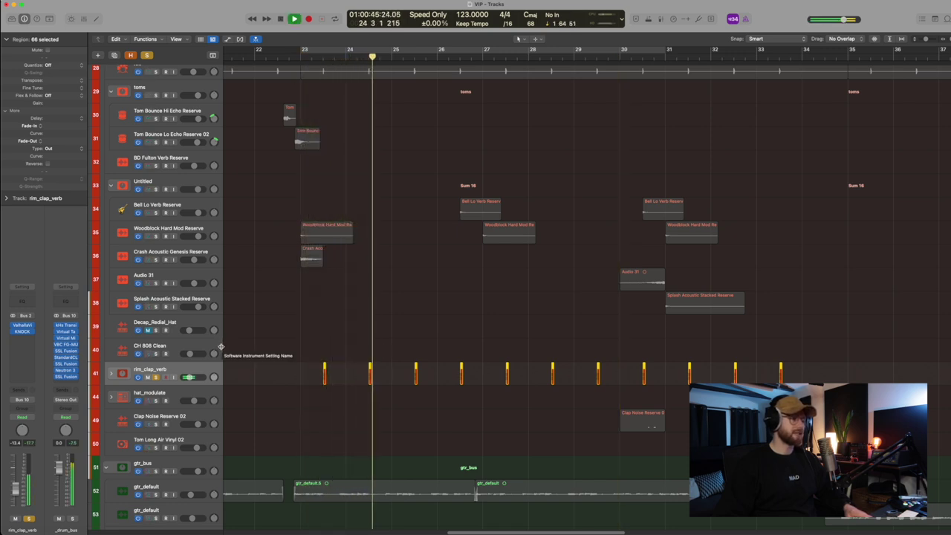
pyautogui.press('space')
# Compare where the rim and rim_clap_verb regions enter, select the rim_clap_verb regions in bars 23 to 33, and clear the solo
pyautogui.press('z')
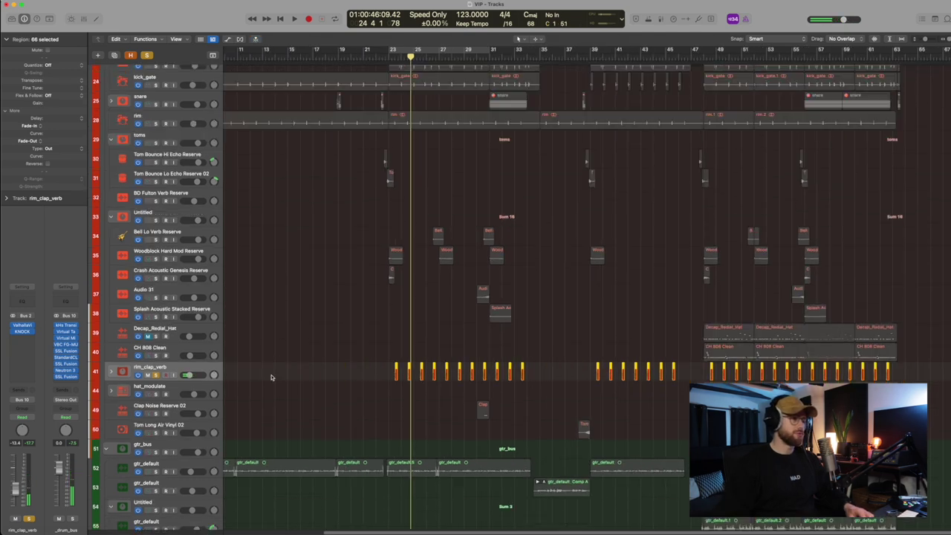
pyautogui.hscroll(-3, 386, 376)
pyautogui.moveTo(541, 371); pyautogui.dragTo(554, 371)
pyautogui.hscroll(-5, 554, 371)
pyautogui.scroll(-1, 554, 371)
pyautogui.click(358, 126)
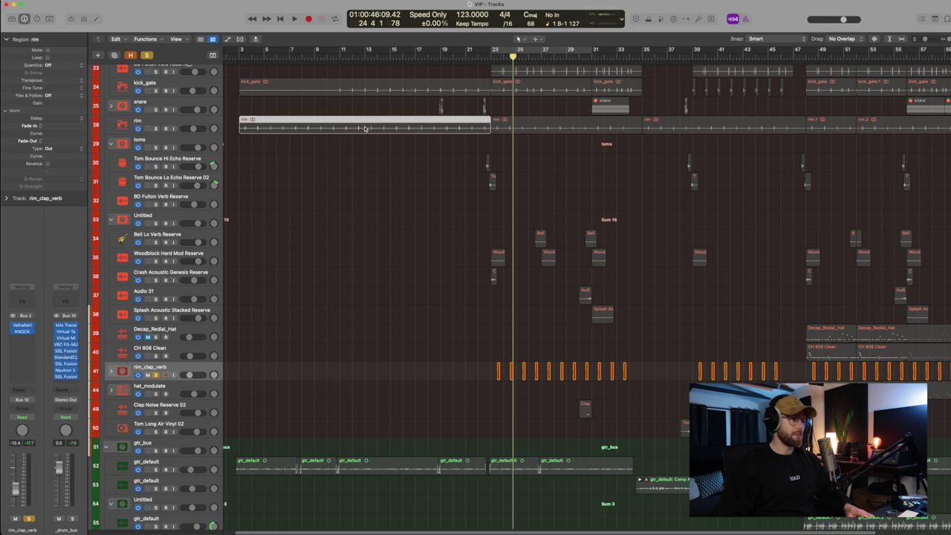
pyautogui.moveTo(471, 364); pyautogui.dragTo(607, 377)
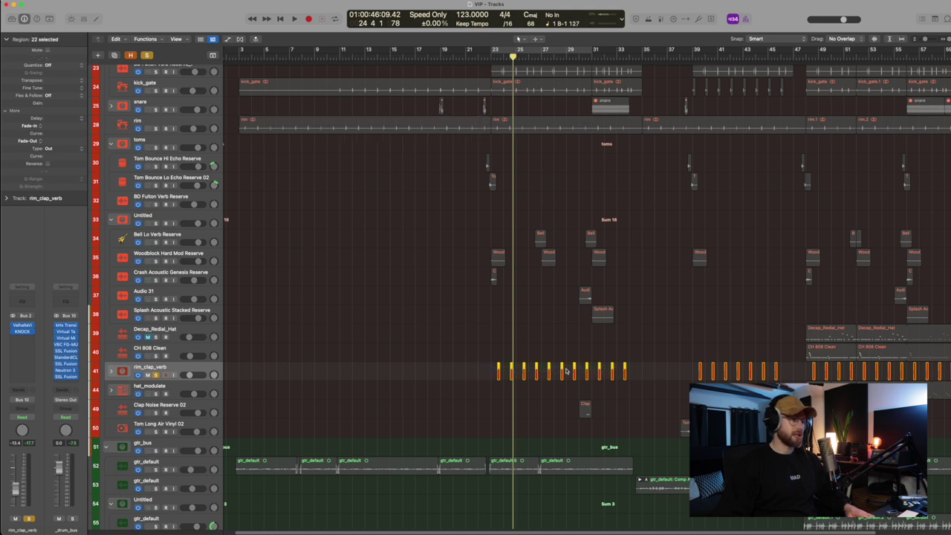
pyautogui.click(156, 375)
# Look over all the drum and percussion layers inside _drum_bus across the arrangement
pyautogui.scroll(6, 398, 356)
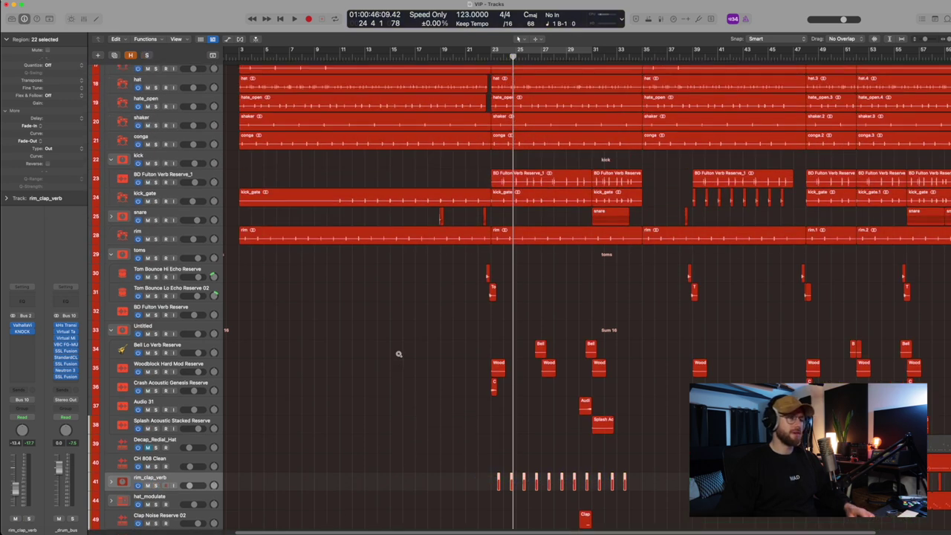
pyautogui.hscroll(3, 398, 356)
pyautogui.hscroll(2, 398, 356)
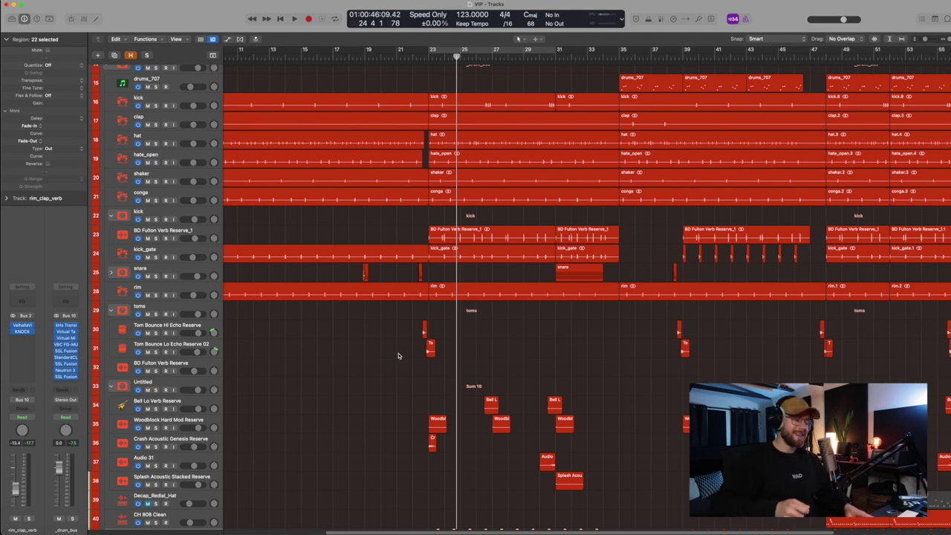
pyautogui.scroll(-3, 451, 388)
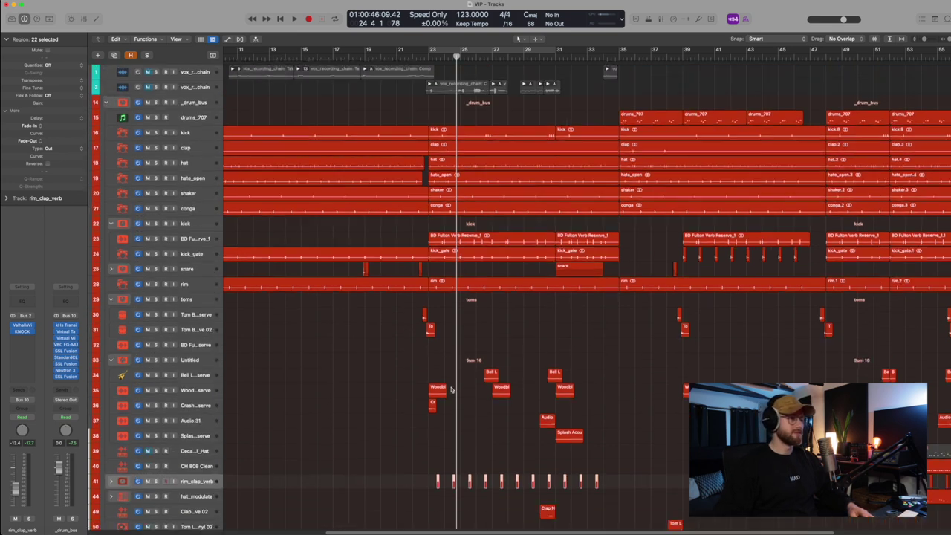
pyautogui.scroll(-1, 451, 389)
pyautogui.scroll(2, 451, 388)
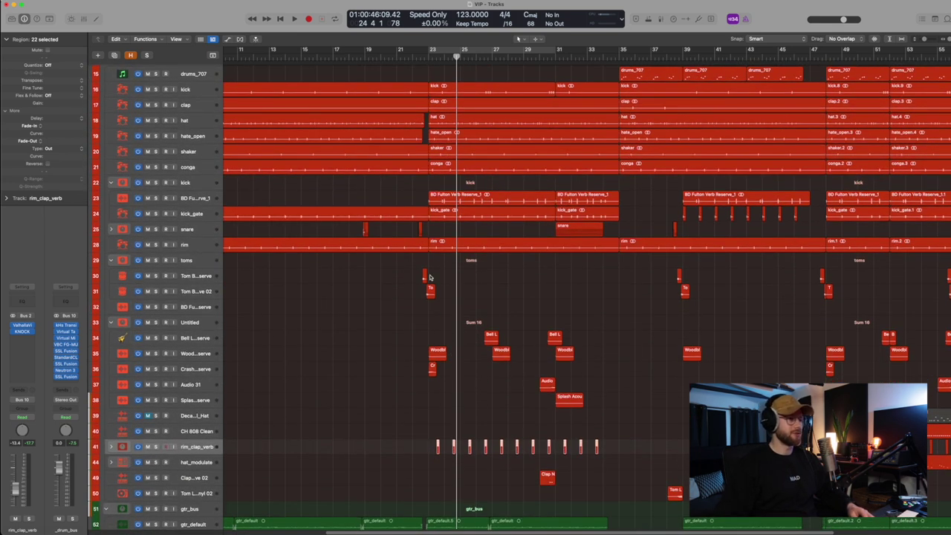
pyautogui.scroll(3, 392, 241)
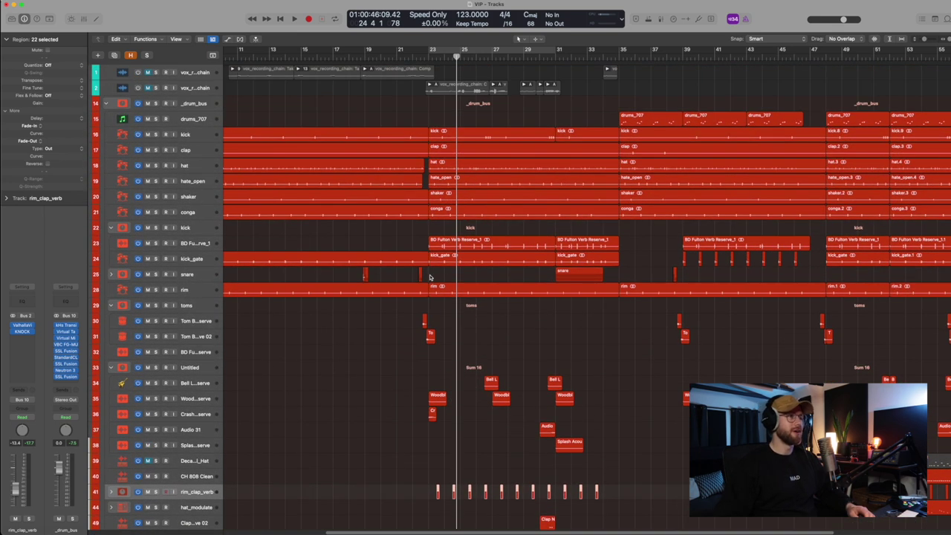
# Solo the _drum_bus stack and inspect the kHs Transient Shaper at the start of its effects chain
pyautogui.click(195, 104)
pyautogui.press('s')
pyautogui.click(23, 313)
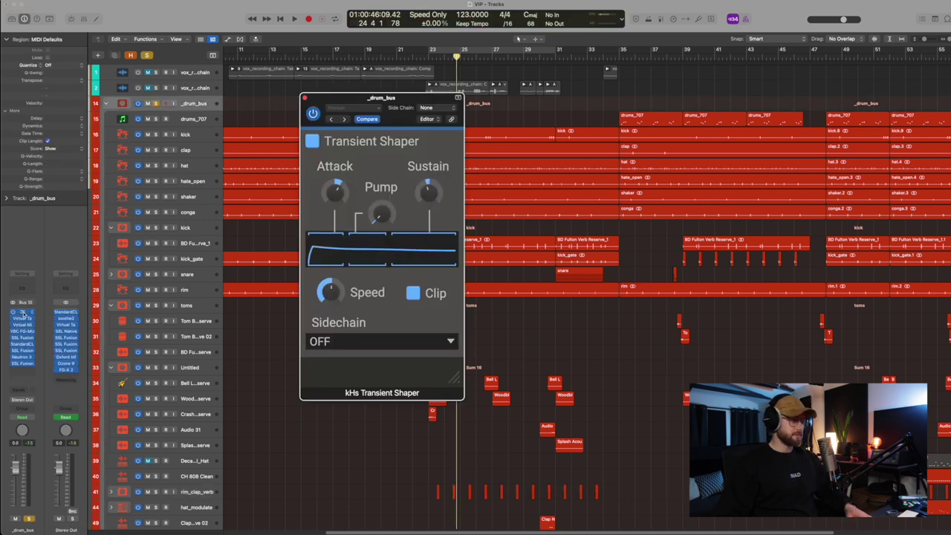
pyautogui.click(23, 314)
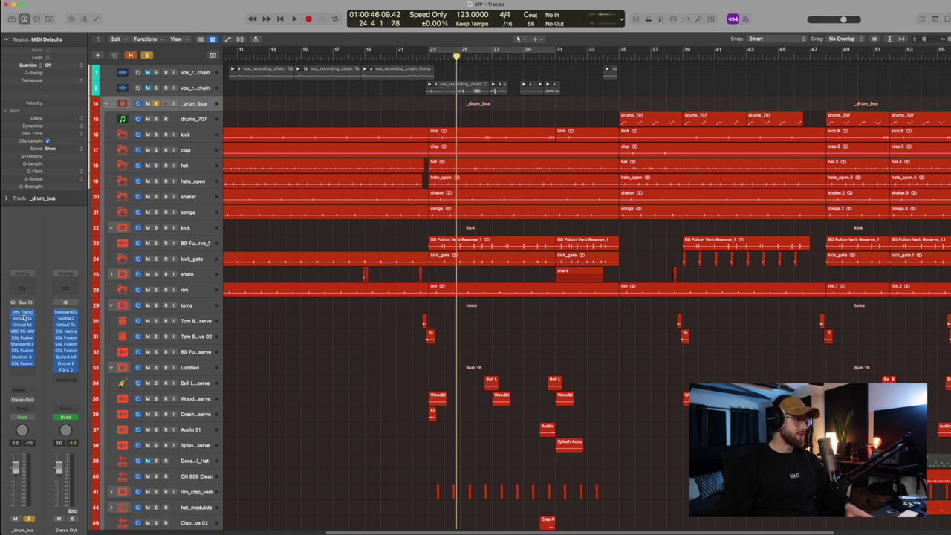
# Inspect the second and third effects in the _drum_bus chain, closing each one after viewing it
pyautogui.click(23, 322)
pyautogui.click(22, 321)
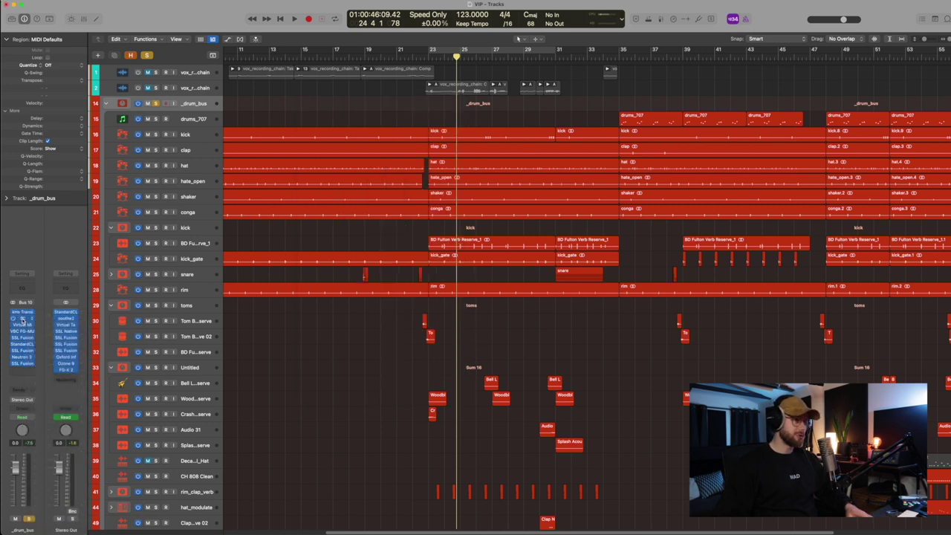
pyautogui.click(23, 321)
pyautogui.click(23, 321)
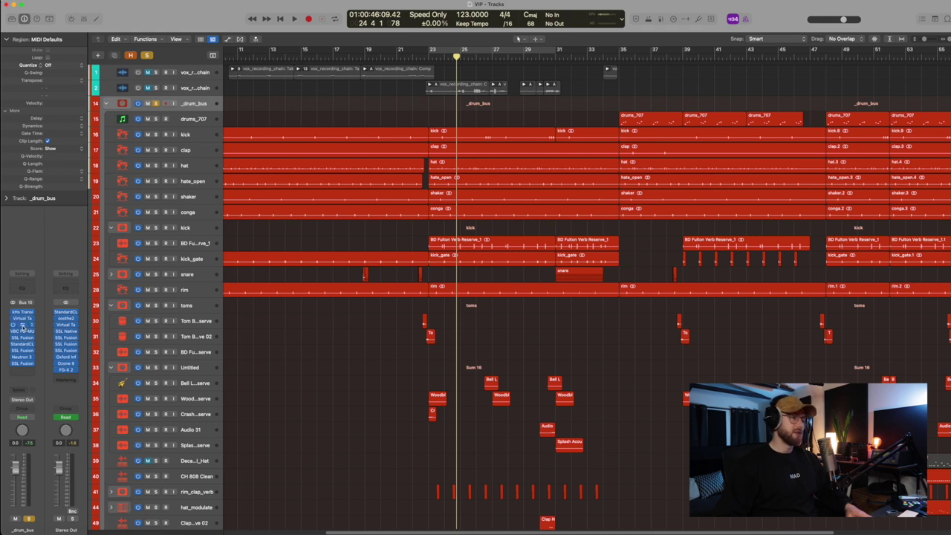
pyautogui.click(22, 326)
pyautogui.click(29, 328)
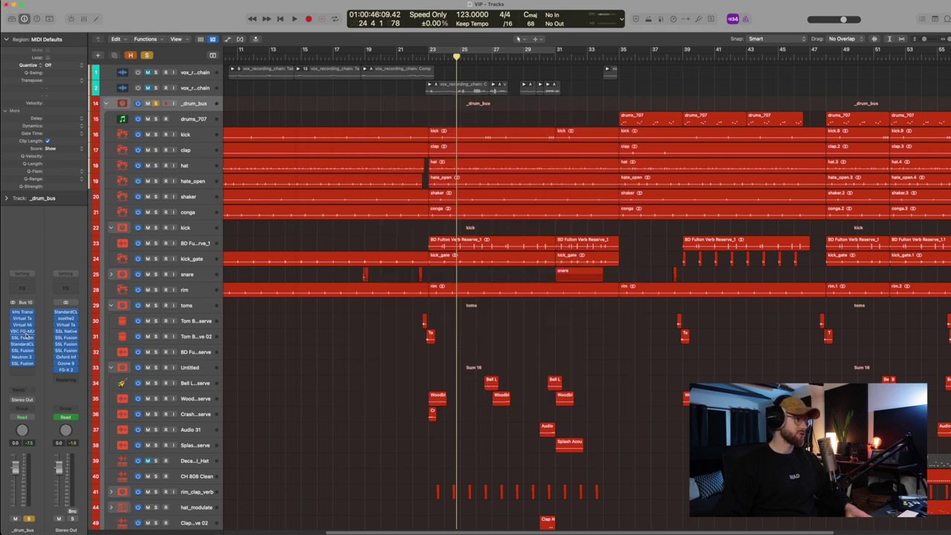
# Open StandardCLIP on _drum_bus, move its window clear of the tracks, and watch its clipping during playback from bar 23
pyautogui.click(23, 346)
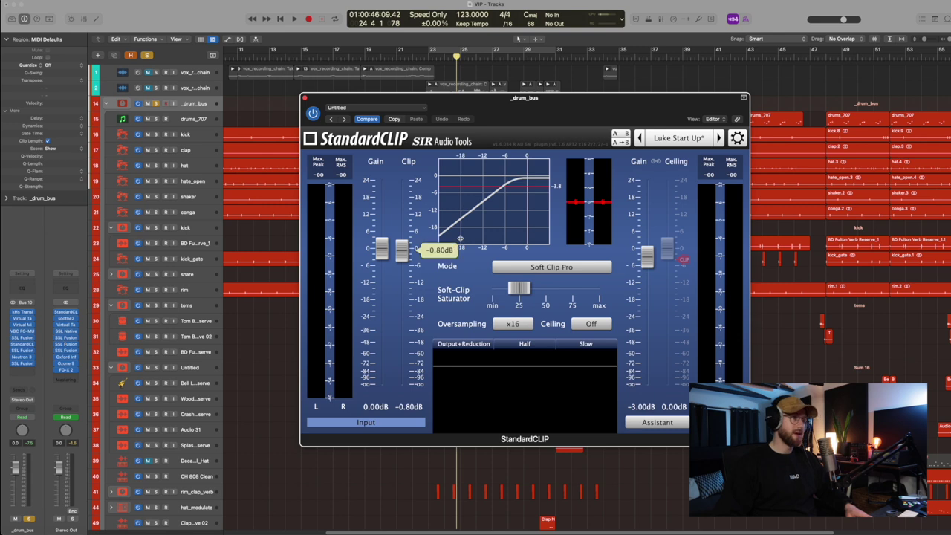
pyautogui.moveTo(544, 129); pyautogui.dragTo(726, 132)
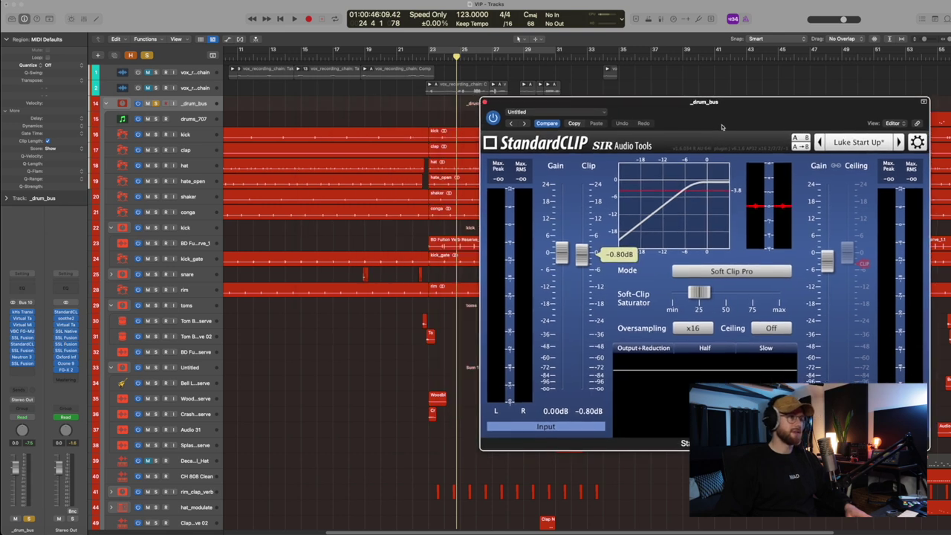
pyautogui.click(436, 53)
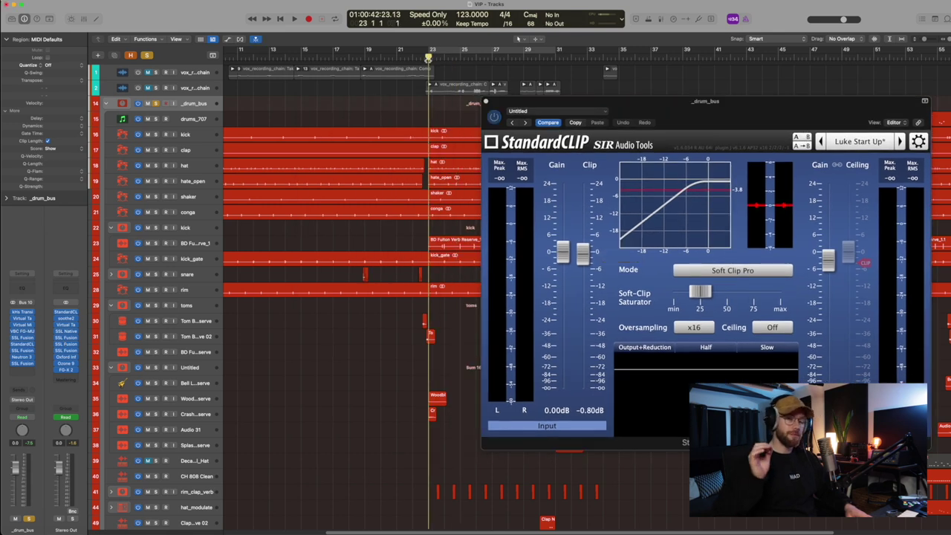
pyautogui.press('space')
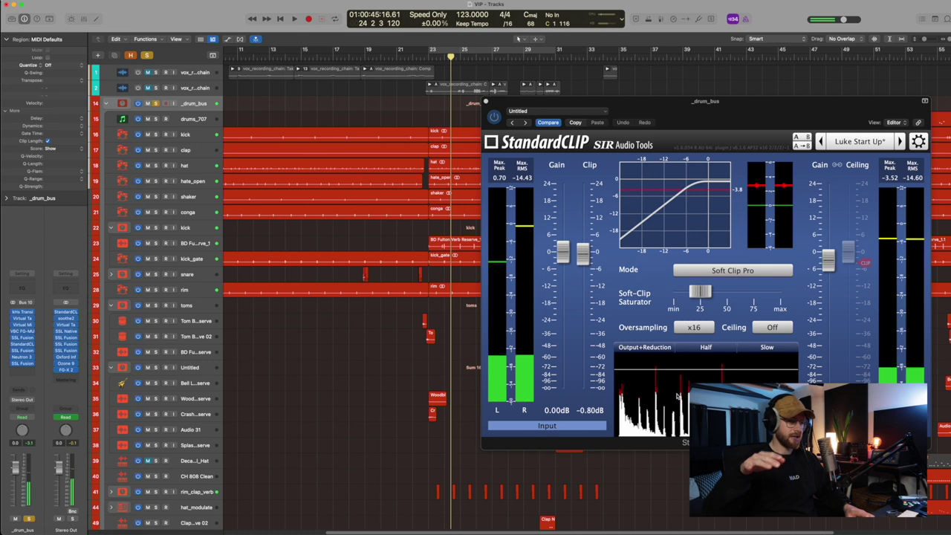
pyautogui.click(562, 252)
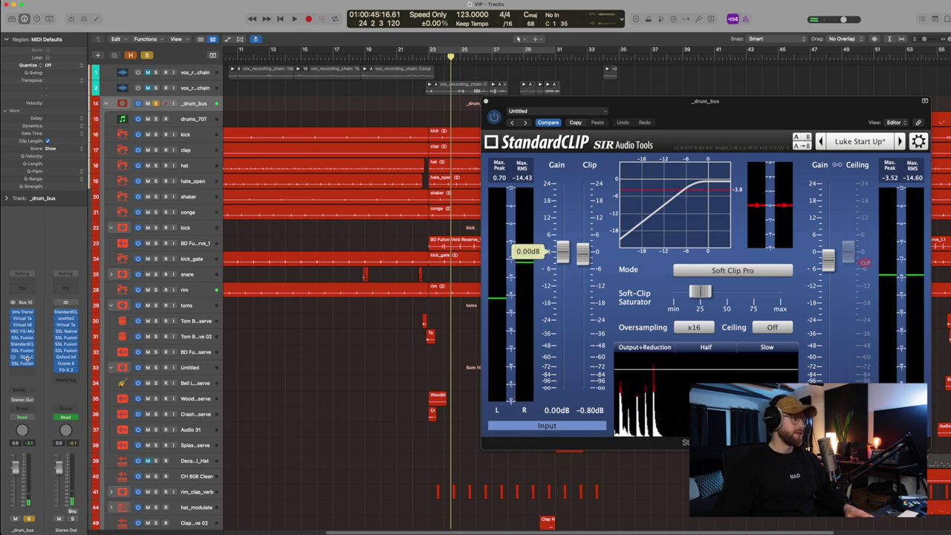
# Open the Neutron 3 Compressor on _drum_bus and close the StandardCLIP window
pyautogui.click(26, 358)
pyautogui.click(736, 122)
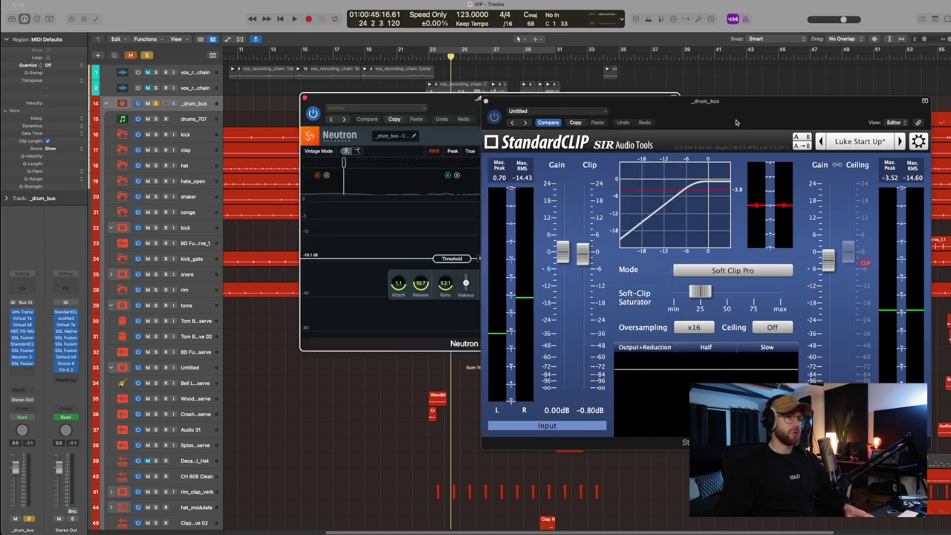
pyautogui.click(486, 100)
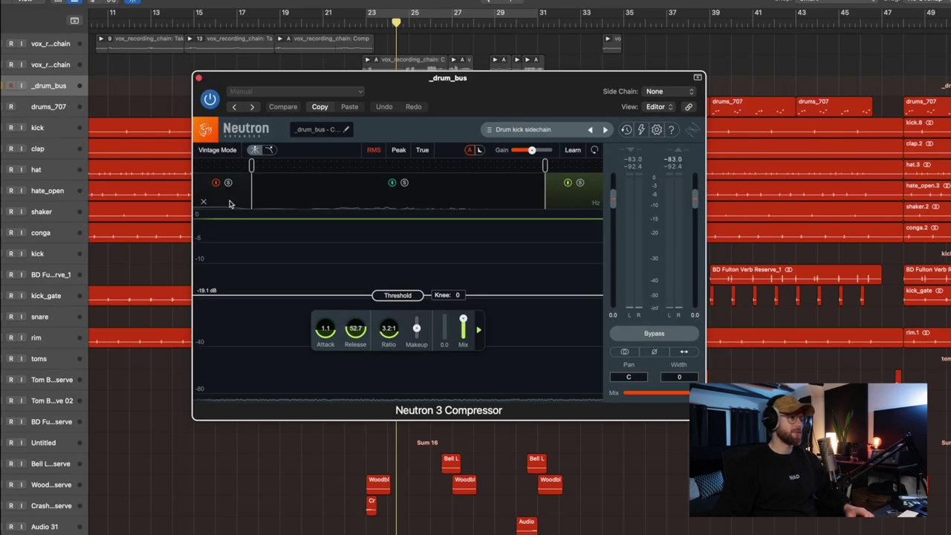
# Inspect the low and high bands of the Neutron 3 Compressor, watch its gain reduction during _drum_bus playback, and close it
pyautogui.click(229, 202)
pyautogui.click(586, 199)
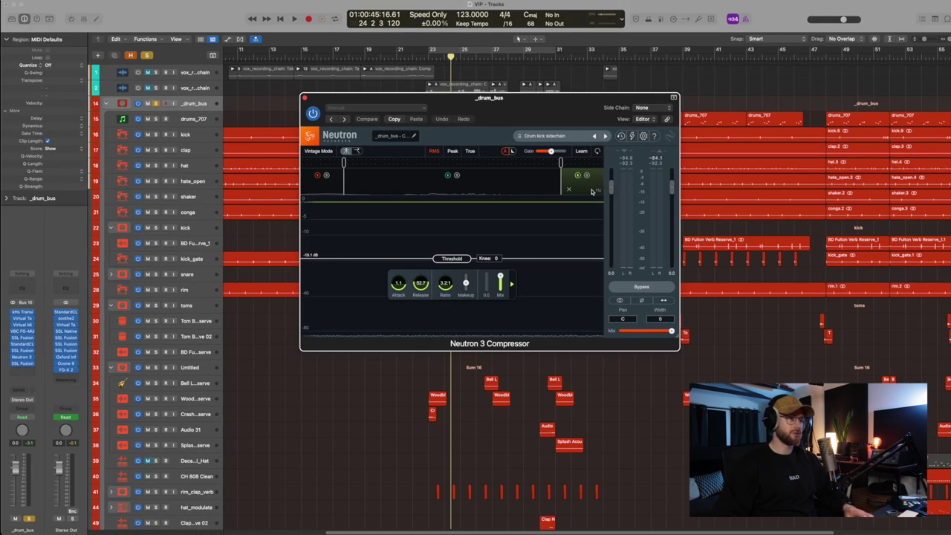
pyautogui.press('space')
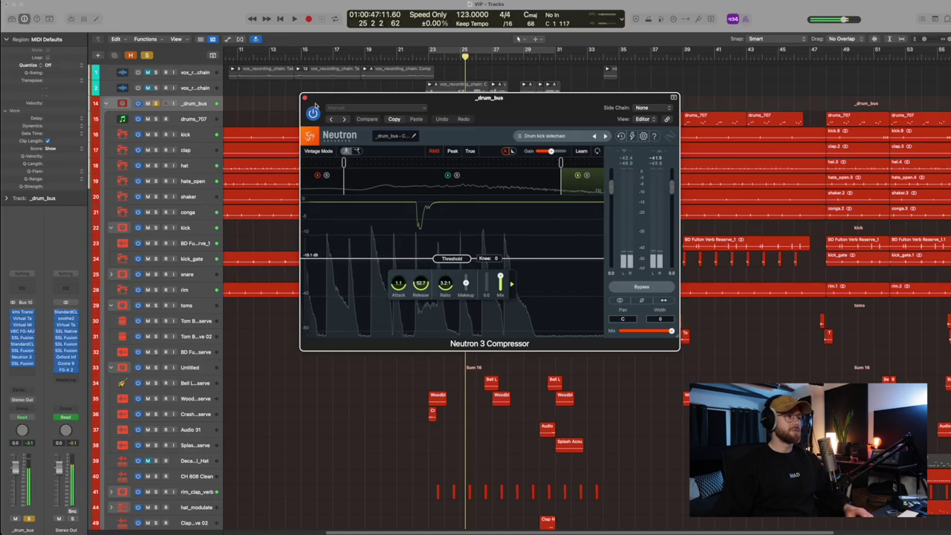
pyautogui.click(305, 98)
# Select the snare stack inside _drum_bus and expand it to show its individual snare tracks
pyautogui.scroll(-2, 517, 165)
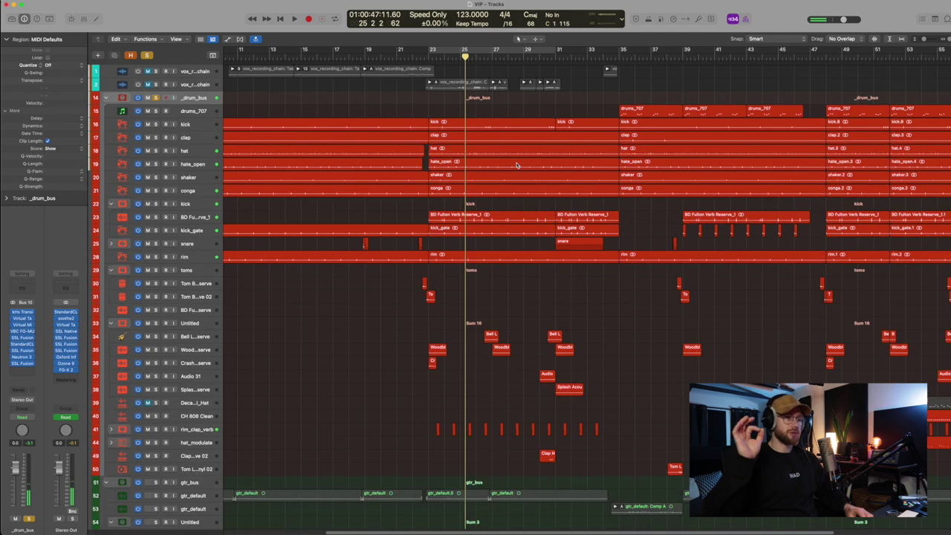
pyautogui.scroll(3, 632, 235)
pyautogui.press('super+Down')
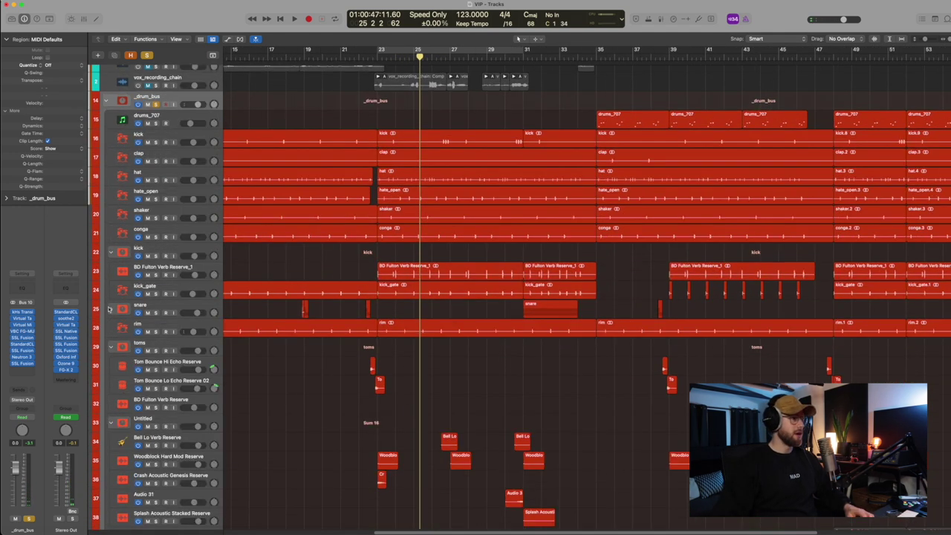
pyautogui.click(181, 307)
pyautogui.click(111, 309)
# Solo the snare stack and play its SD Phat Reserve and SD Hard Plate Reserve layers from bar 31
pyautogui.scroll(3, 449, 344)
pyautogui.scroll(-8, 449, 344)
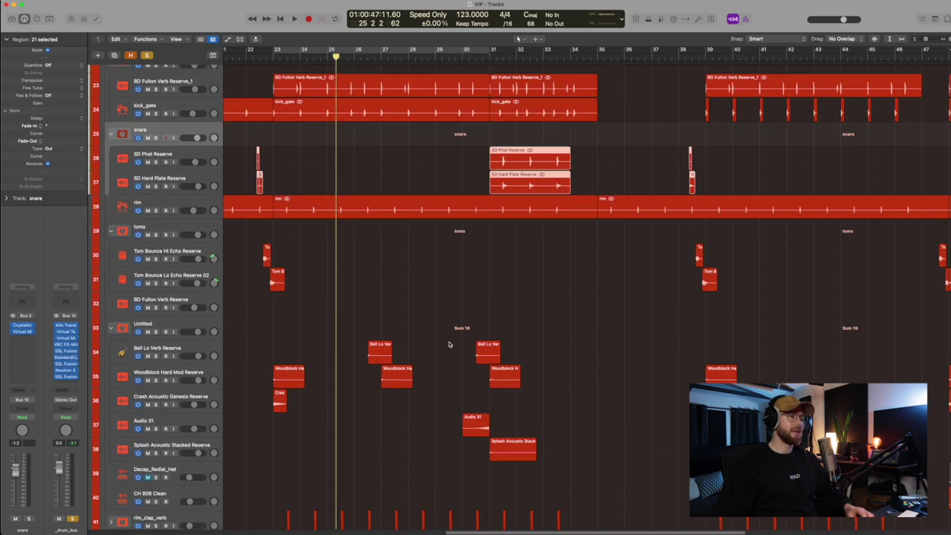
pyautogui.press('super+Left')
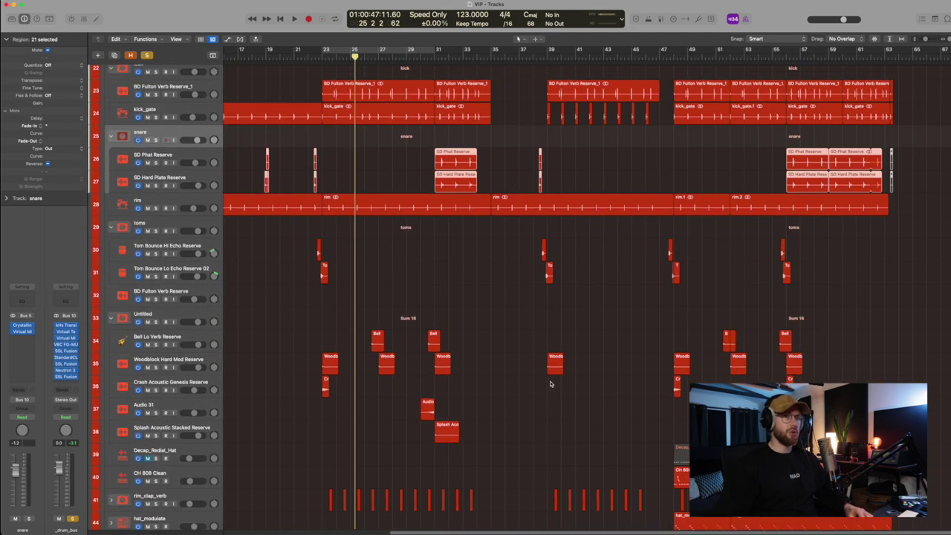
pyautogui.press('super+Up')
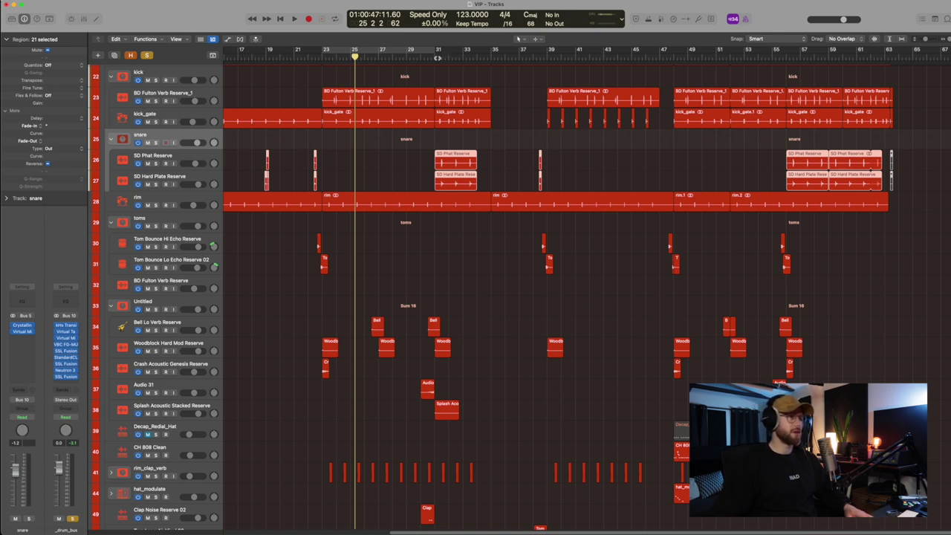
pyautogui.click(438, 56)
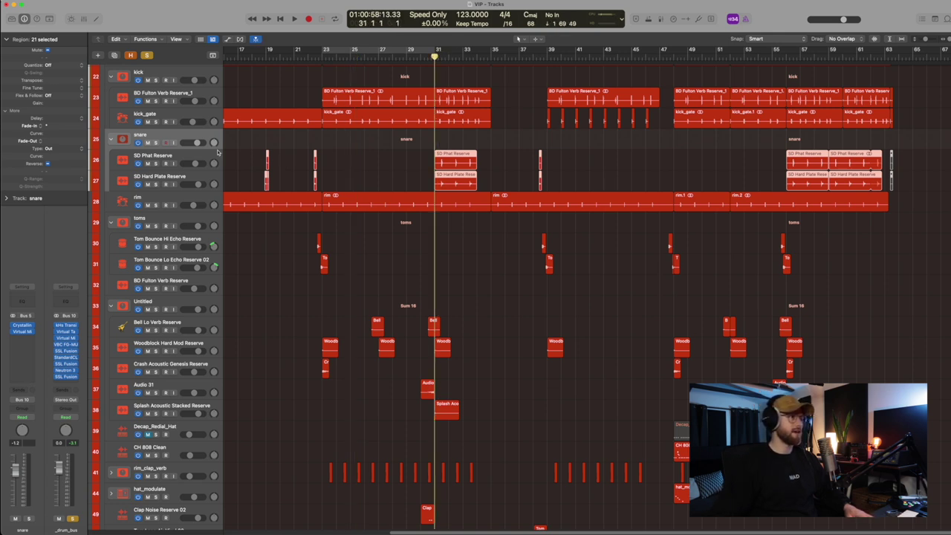
pyautogui.click(155, 142)
pyautogui.press('cmd+Right')
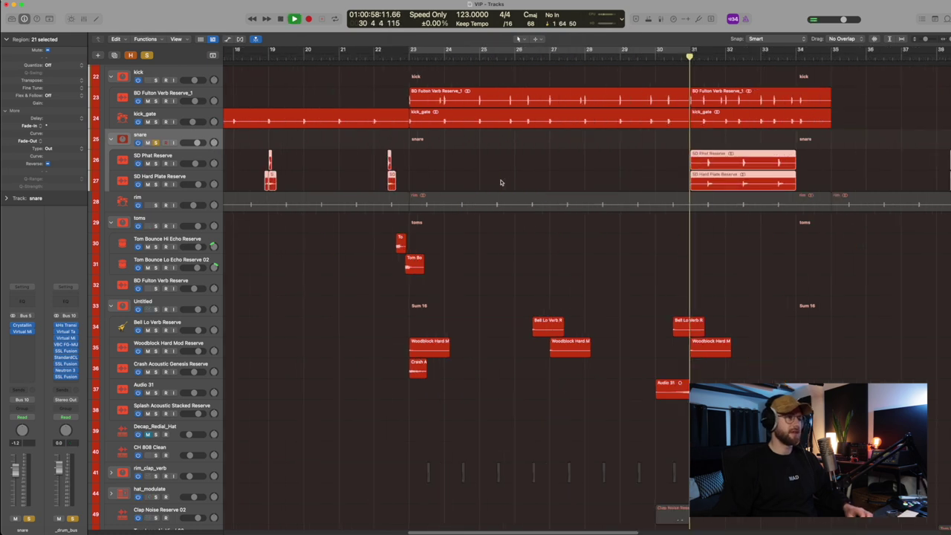
pyautogui.press('space')
pyautogui.moveTo(490, 145); pyautogui.dragTo(796, 404)
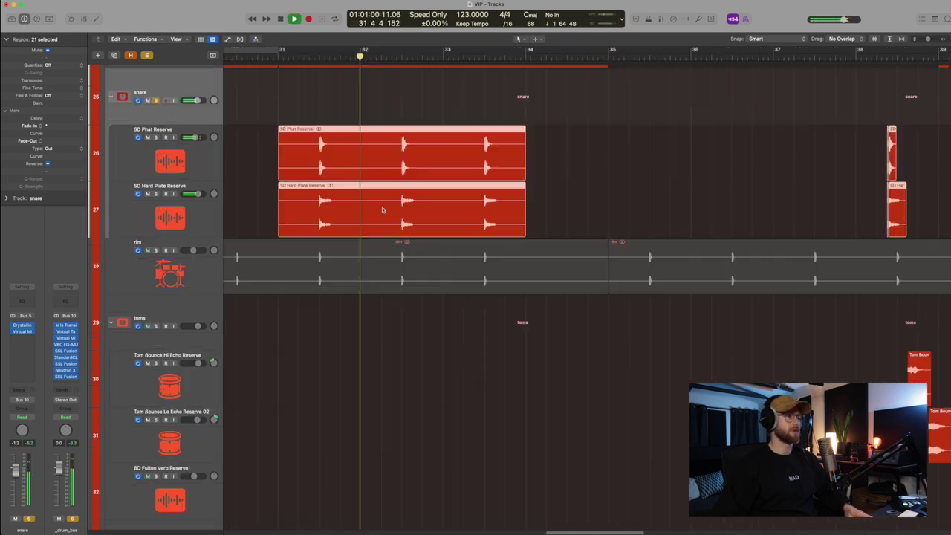
# Solo the SD Phat Reserve track within the snare stack and audition it from shortly after bar 31
pyautogui.click(181, 162)
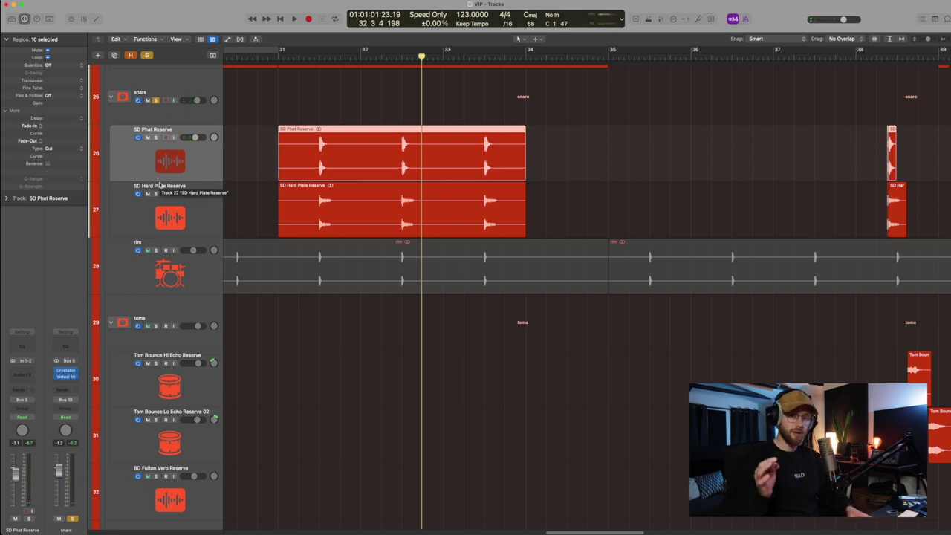
pyautogui.press('s')
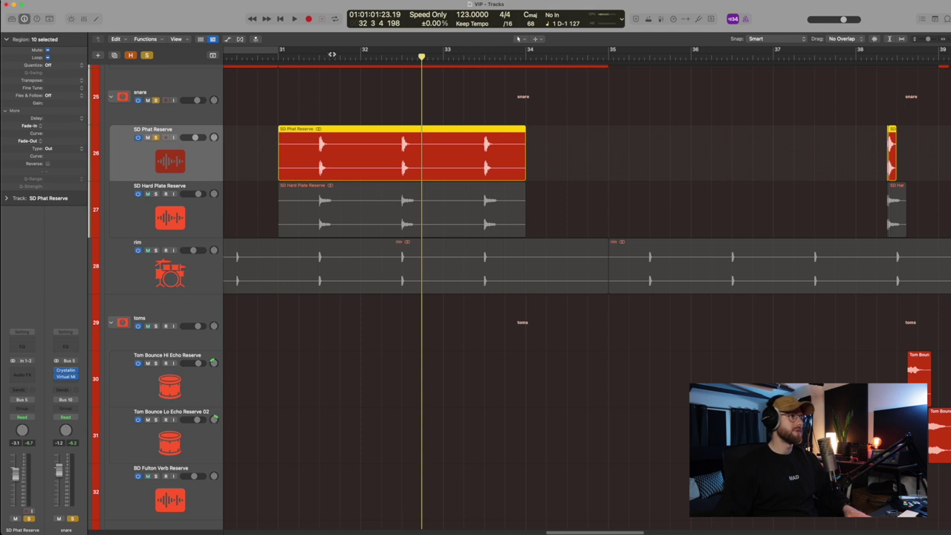
pyautogui.click(314, 56)
pyautogui.scroll(3, 281, 211)
pyautogui.press('space')
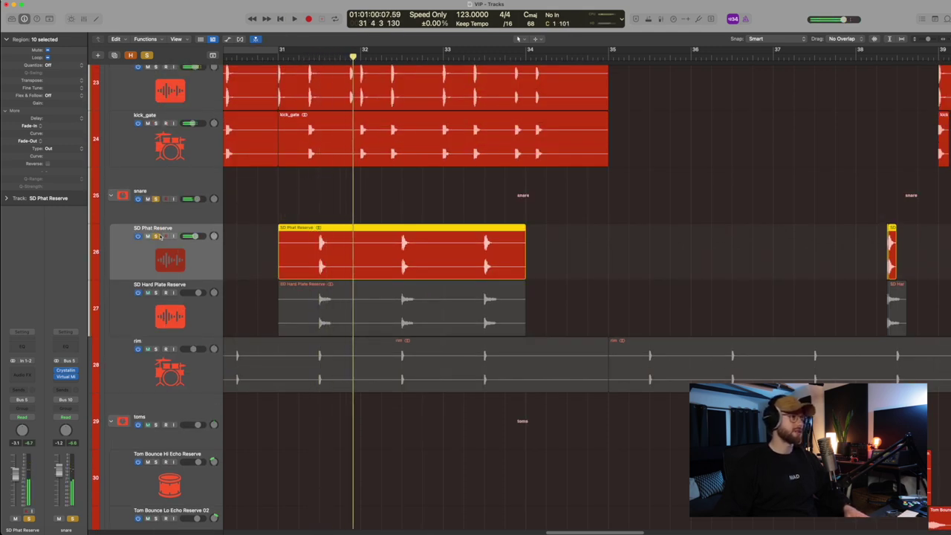
# Switch the solo from SD Phat Reserve to SD Hard Plate Reserve and audition that snare layer
pyautogui.click(158, 236)
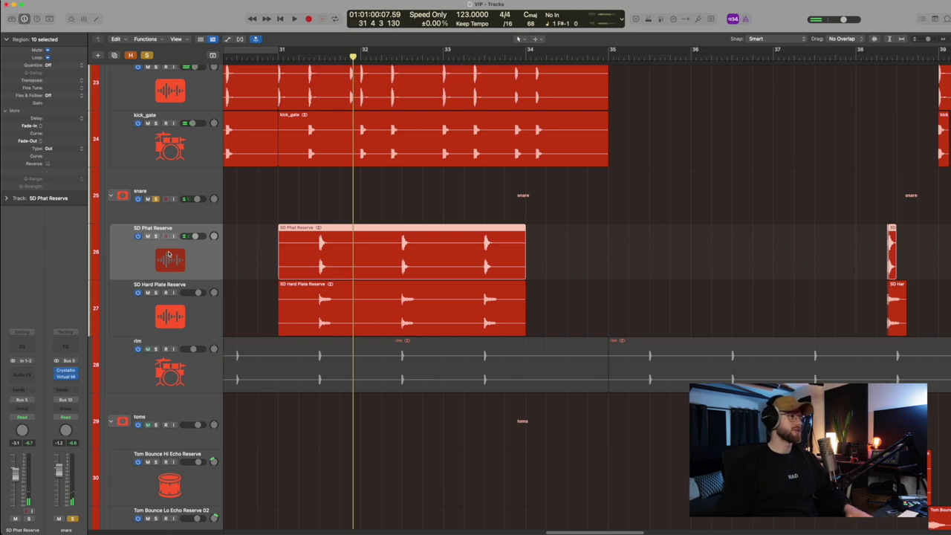
pyautogui.click(157, 293)
pyautogui.press('space')
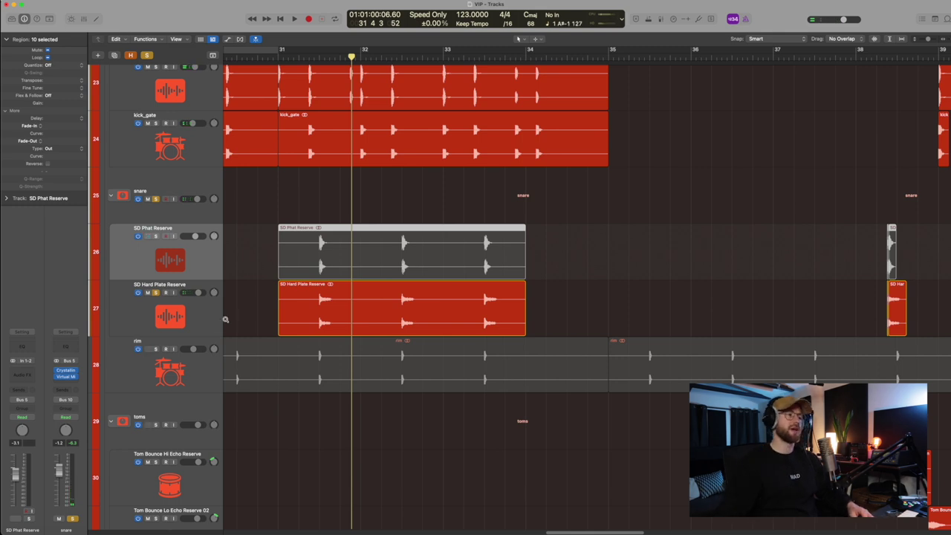
# Add SD Phat Reserve back to the solo and audition both snare layers together
pyautogui.press('super+Up')
pyautogui.click(155, 248)
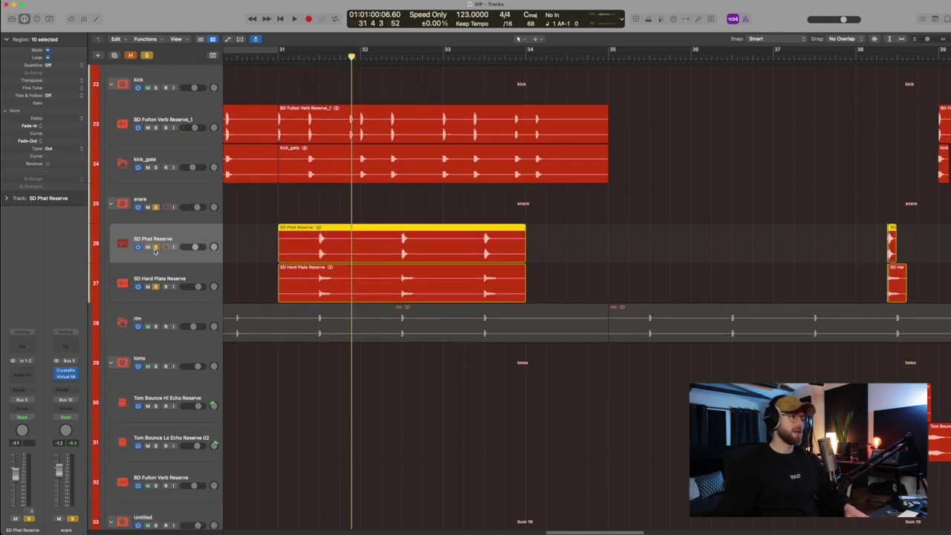
pyautogui.press('space')
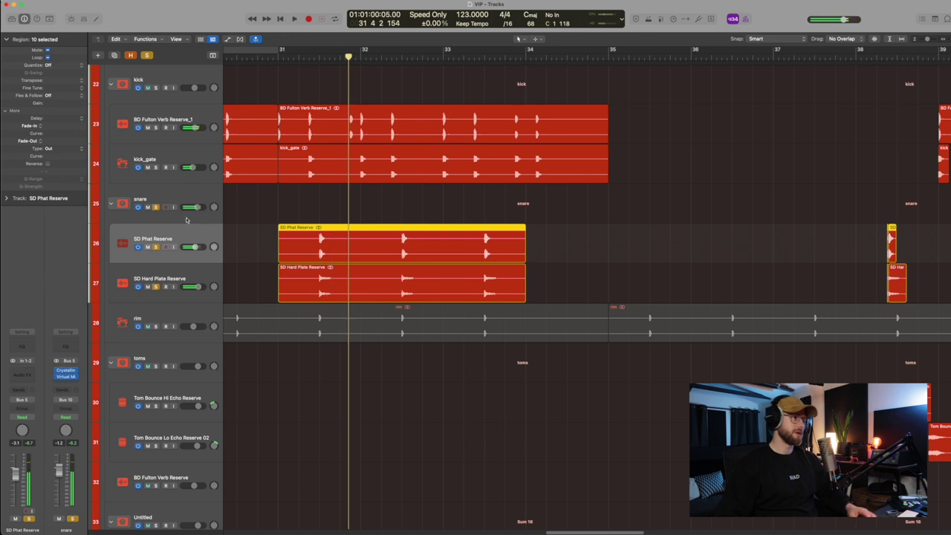
# Remove the solos from the snare stack and its two layers, and play the whole soloed _drum_bus from about bar 30
pyautogui.moveTo(155, 208); pyautogui.dragTo(155, 287)
pyautogui.press('super+Left')
pyautogui.press('super+Left')
pyautogui.press('super+Left')
pyautogui.press('super+Left')
pyautogui.press('super+Up')
pyautogui.press('super+Up')
pyautogui.press('super+Up')
pyautogui.press('super+Up')
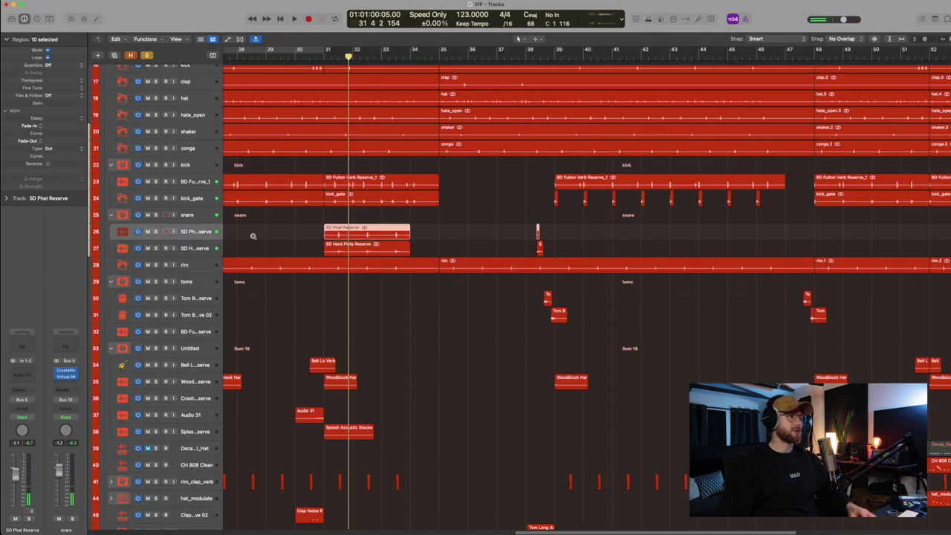
pyautogui.press('super+Left')
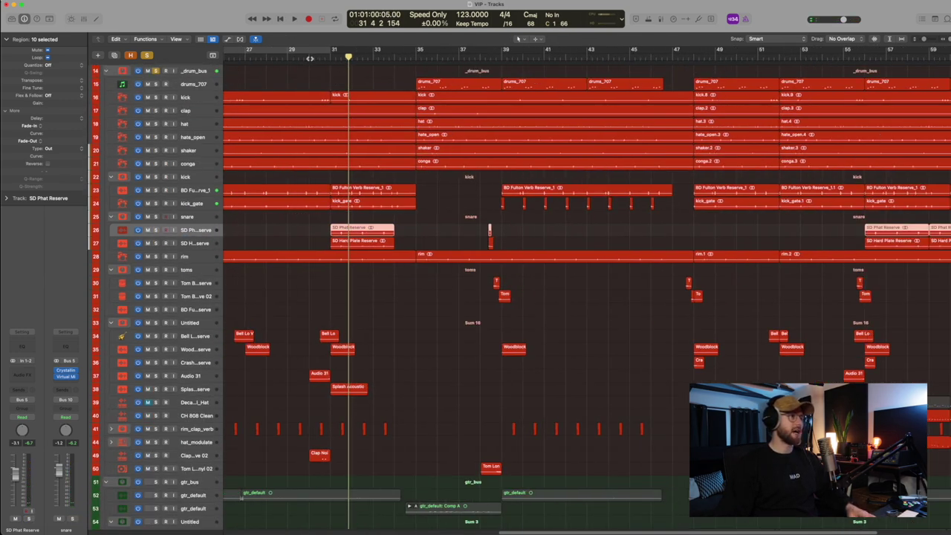
pyautogui.press('space')
pyautogui.press('space')
pyautogui.press('z')
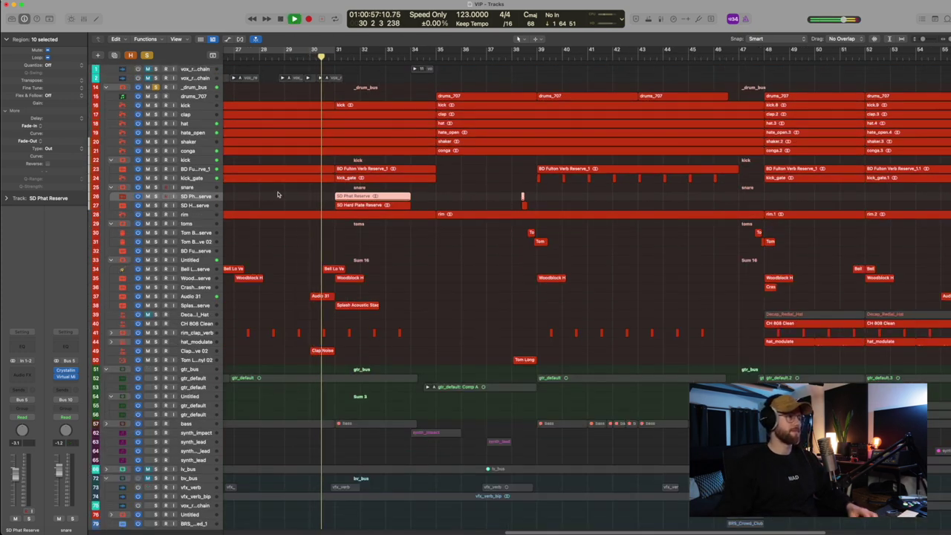
# Clear the remaining solo and play the full mix through the snare section up to about bar 34
pyautogui.click(146, 55)
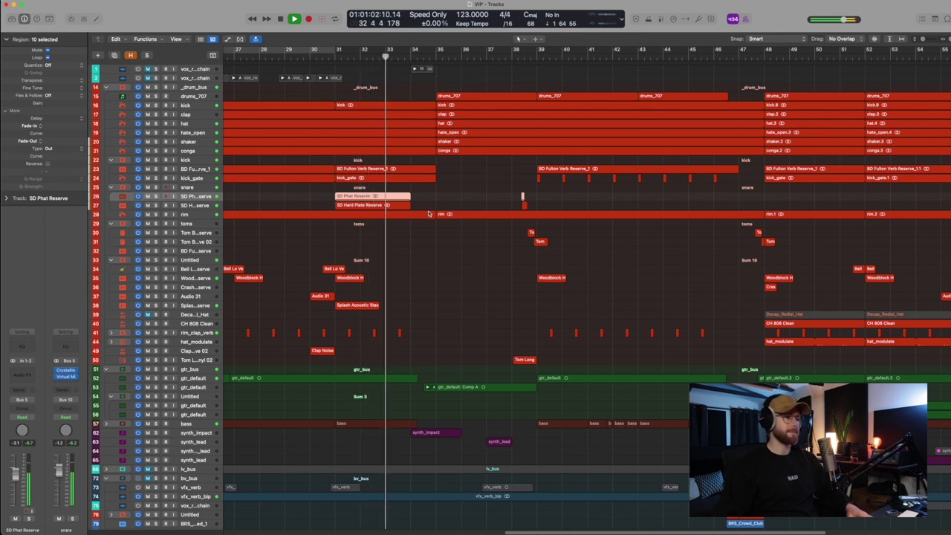
pyautogui.press('super+Down')
pyautogui.scroll(-4, 469, 314)
pyautogui.scroll(-1, 469, 314)
pyautogui.press('space')
# Look over the arrangement of the percussion, guitar, bass, synth and vocal tracks around and after bar 34
pyautogui.scroll(4, 411, 289)
pyautogui.press('super+Left')
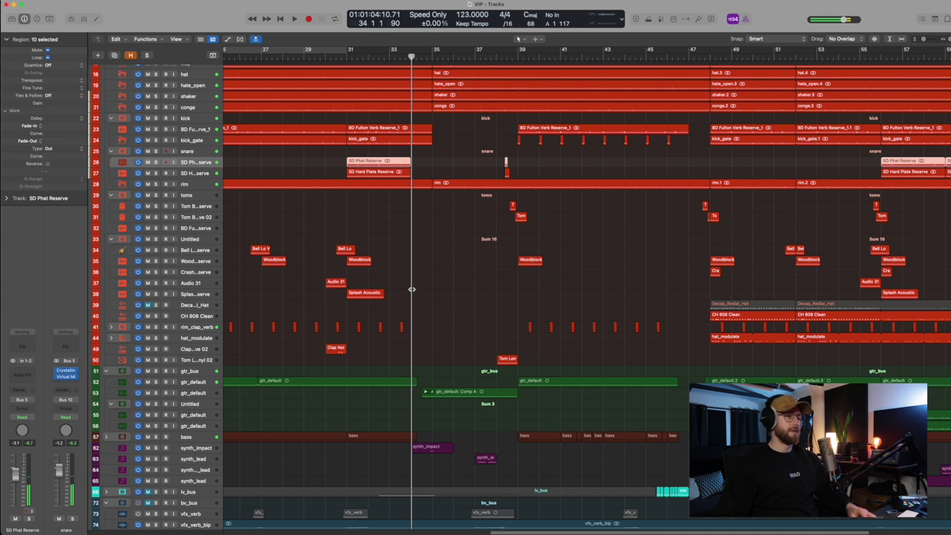
pyautogui.scroll(2, 412, 289)
pyautogui.press('super+Left')
pyautogui.scroll(-8, 522, 317)
pyautogui.hscroll(2, 522, 318)
pyautogui.scroll(5, 521, 318)
pyautogui.hscroll(-3, 522, 318)
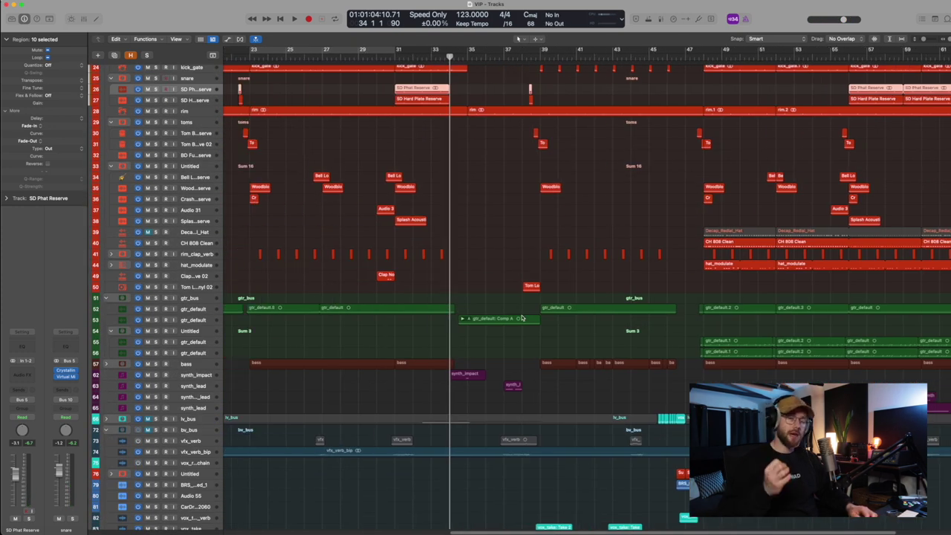
pyautogui.scroll(3, 443, 209)
pyautogui.scroll(-4, 443, 209)
pyautogui.hscroll(3, 598, 284)
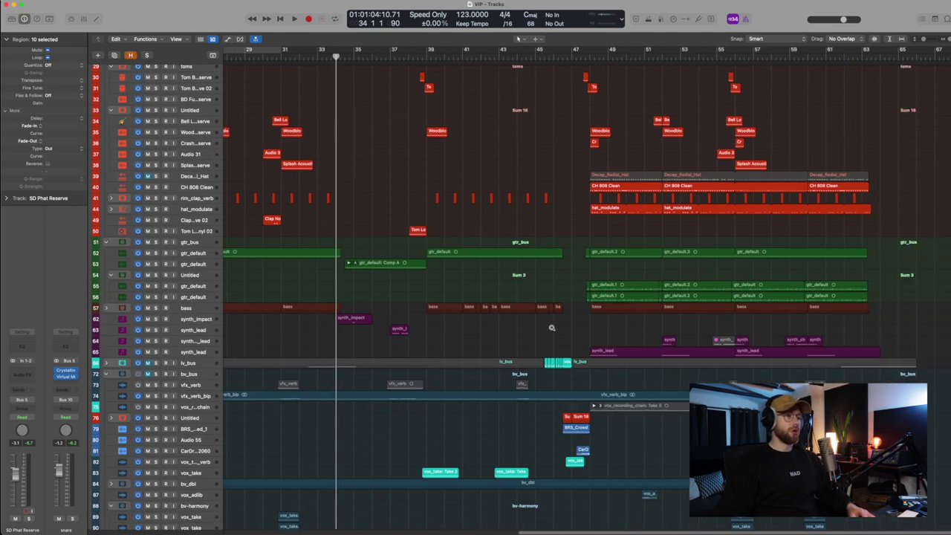
# Select the synth_lead track below synth_chorus_lead, set the playhead to bar 48, and inspect its Analog Lab V instrument, closing it after viewing
pyautogui.moveTo(552, 328); pyautogui.dragTo(948, 419)
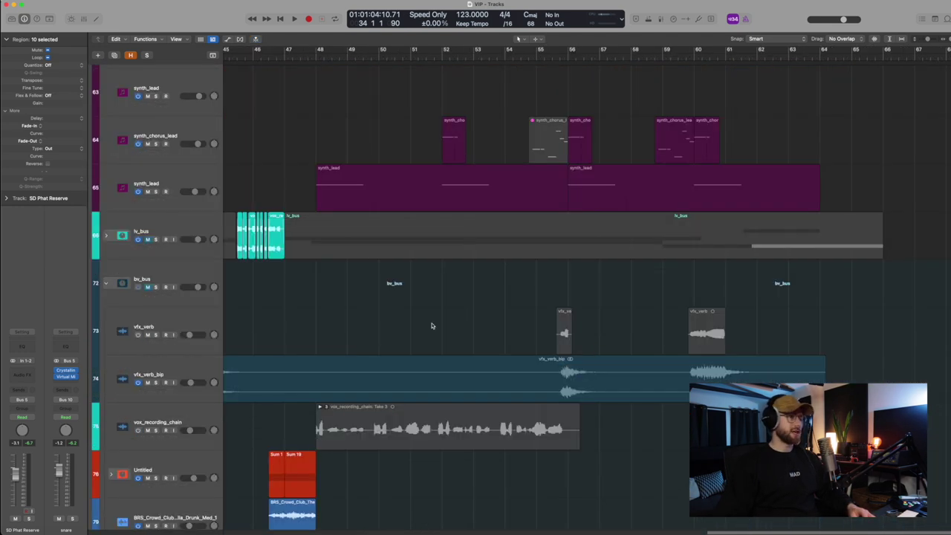
pyautogui.click(185, 176)
pyautogui.click(316, 59)
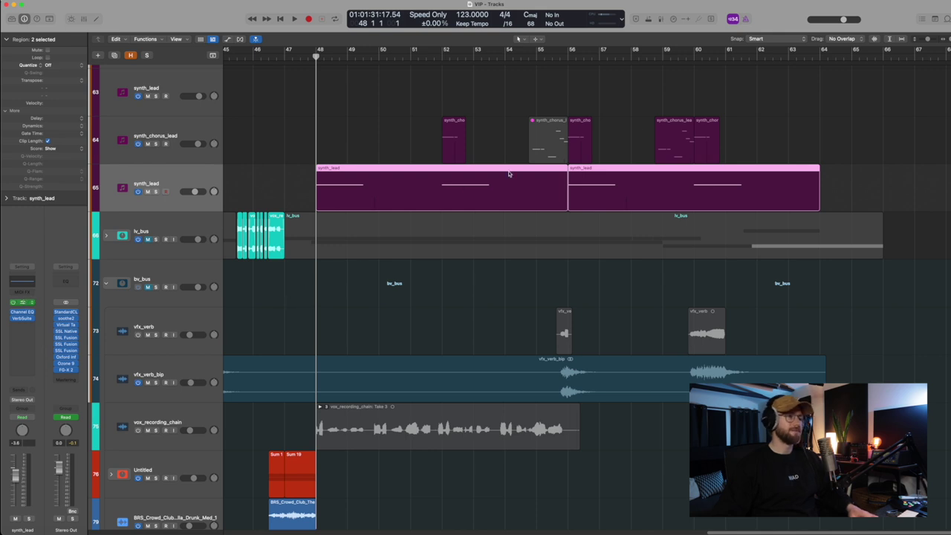
pyautogui.press('v')
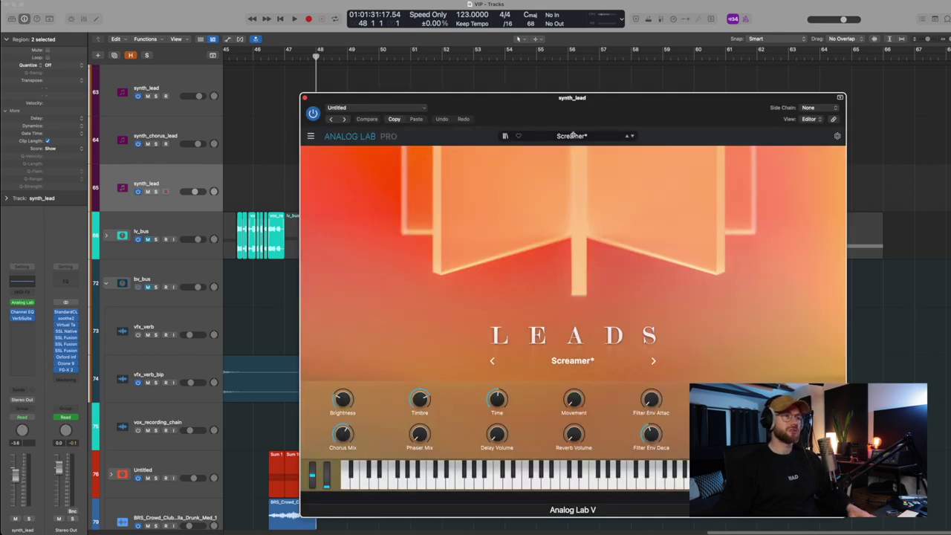
pyautogui.click(305, 97)
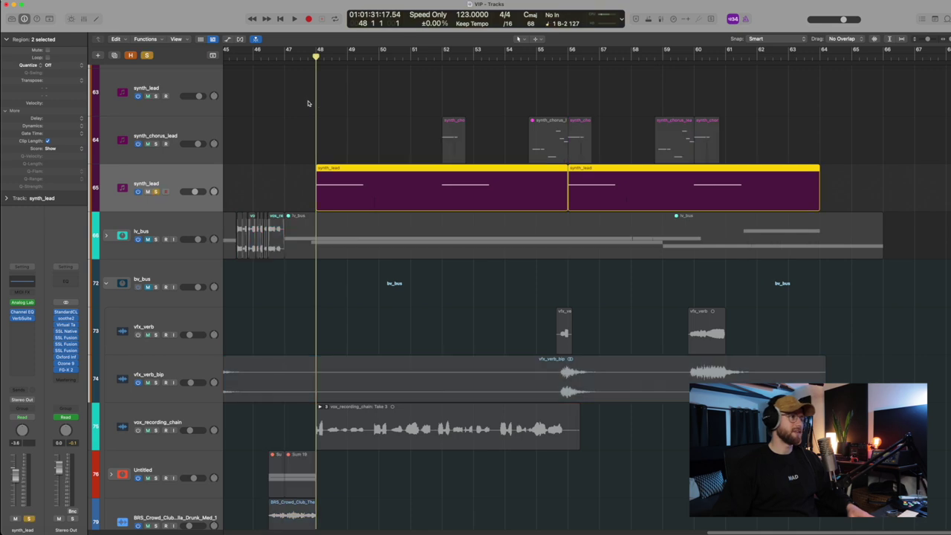
# Audition the selected synth_lead track soloed from bar 48, and clear the solo to hear it in the full mix from bar 47
pyautogui.press('space')
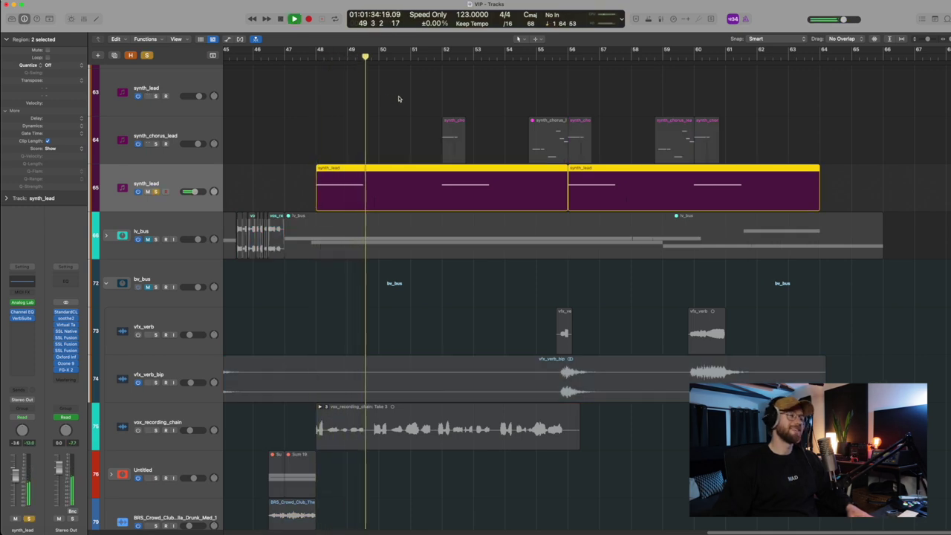
pyautogui.press('space')
pyautogui.hotkey('ctrl', 's')
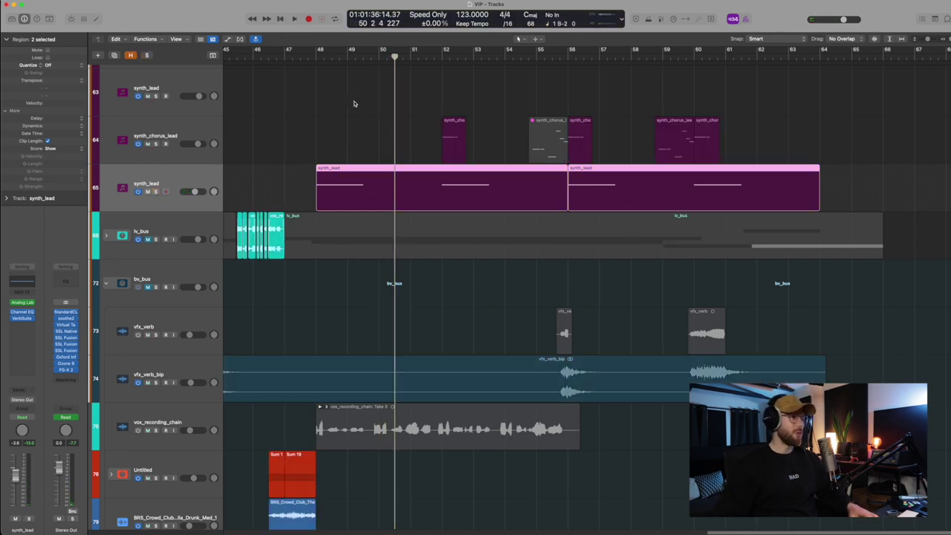
pyautogui.click(286, 58)
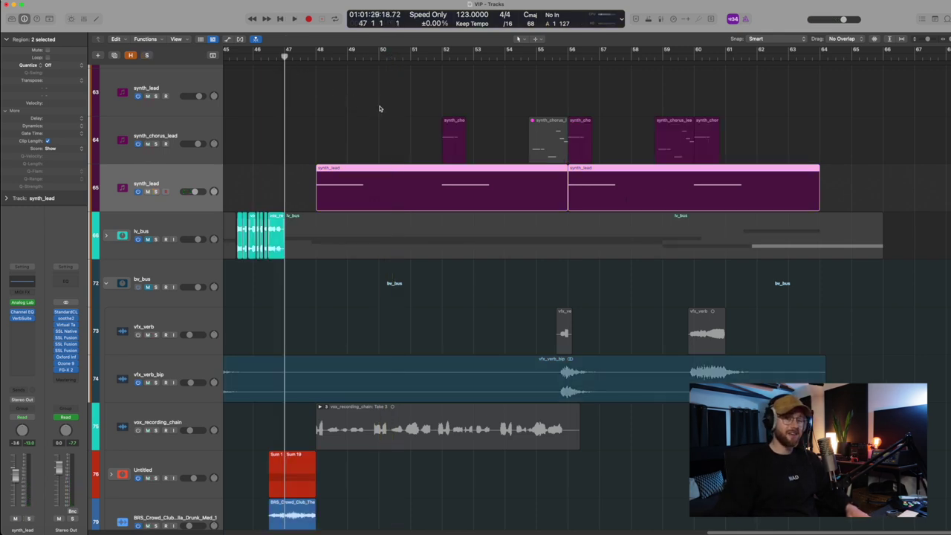
pyautogui.press('space')
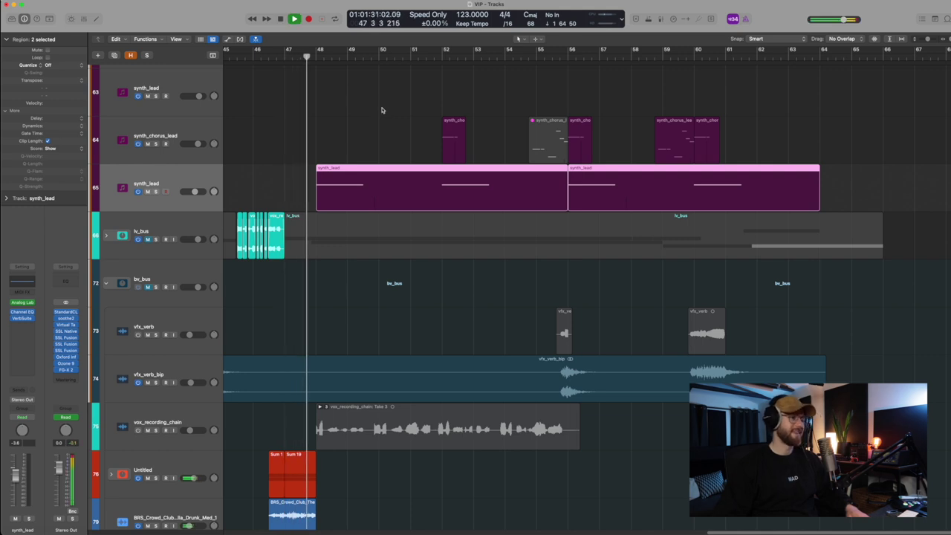
# Look over the vocal and effects tracks below the synths and unmute the lv_bus stack
pyautogui.scroll(-2, 387, 144)
pyautogui.scroll(-4, 387, 144)
pyautogui.scroll(-6, 428, 134)
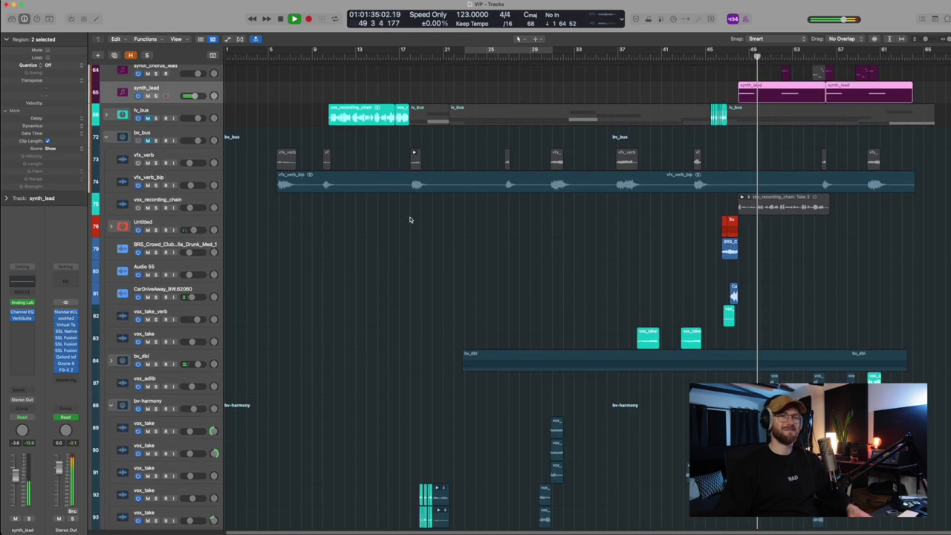
pyautogui.scroll(2, 154, 118)
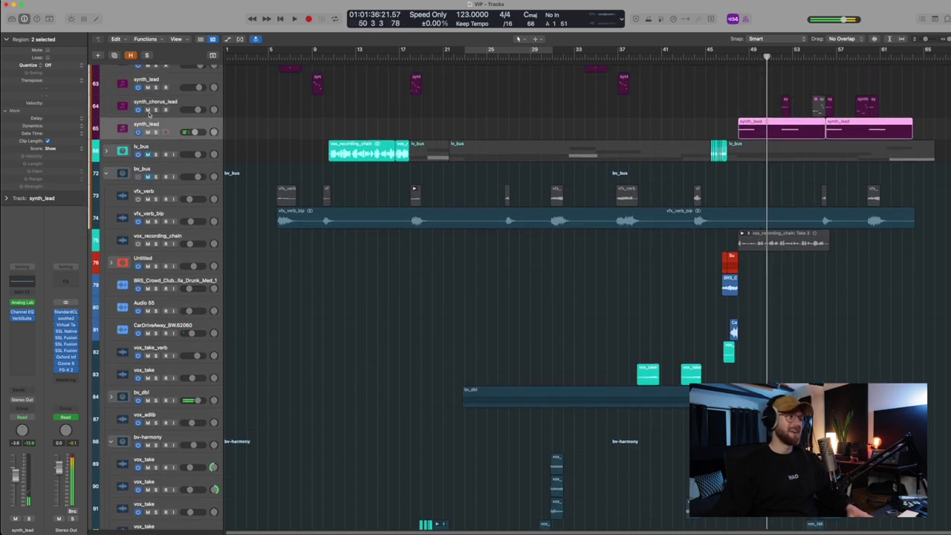
pyautogui.click(148, 155)
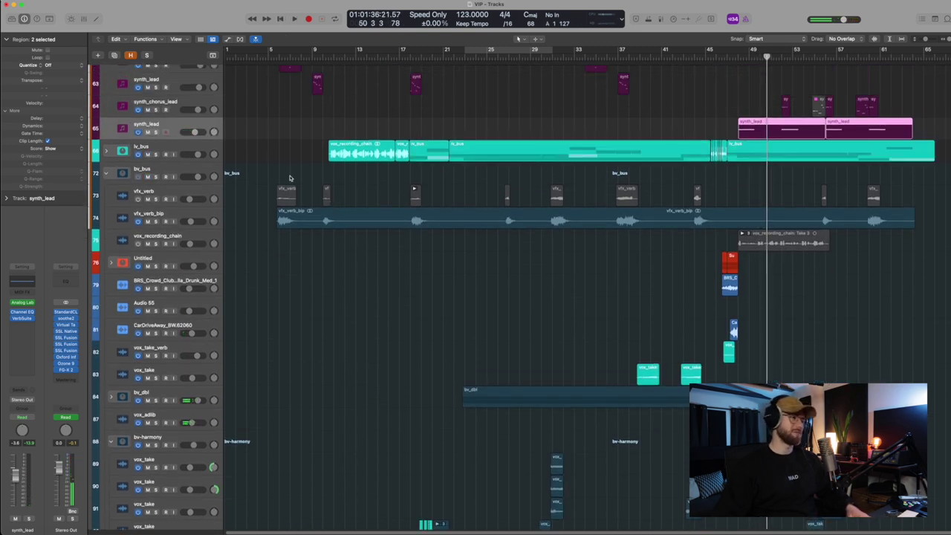
# Expand the lv_bus stack and mute the vox_recording_chain track directly below its vox_take track
pyautogui.click(263, 131)
pyautogui.click(106, 153)
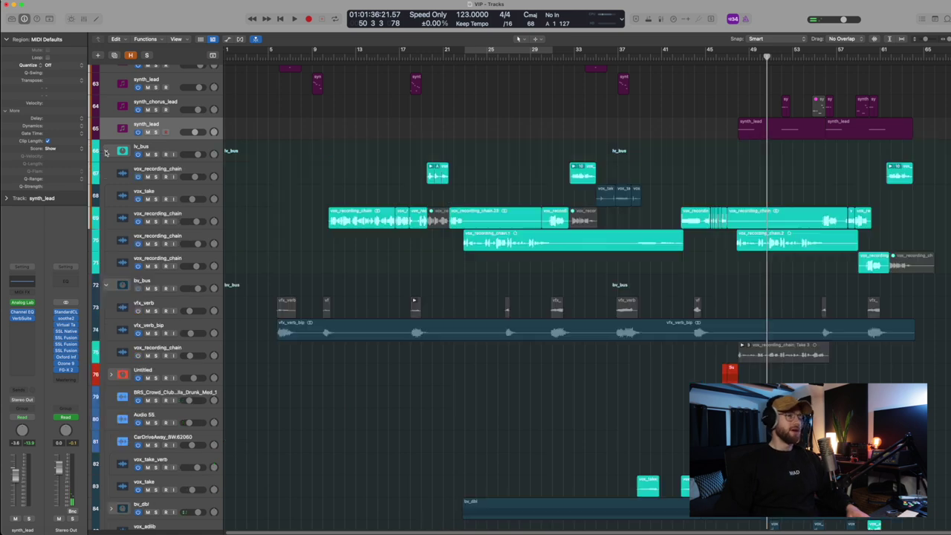
pyautogui.press('super+Up')
pyautogui.press('super+Down')
pyautogui.moveTo(697, 267); pyautogui.dragTo(850, 348)
pyautogui.press('super+Up')
pyautogui.press('super+Up')
pyautogui.press('super+Up')
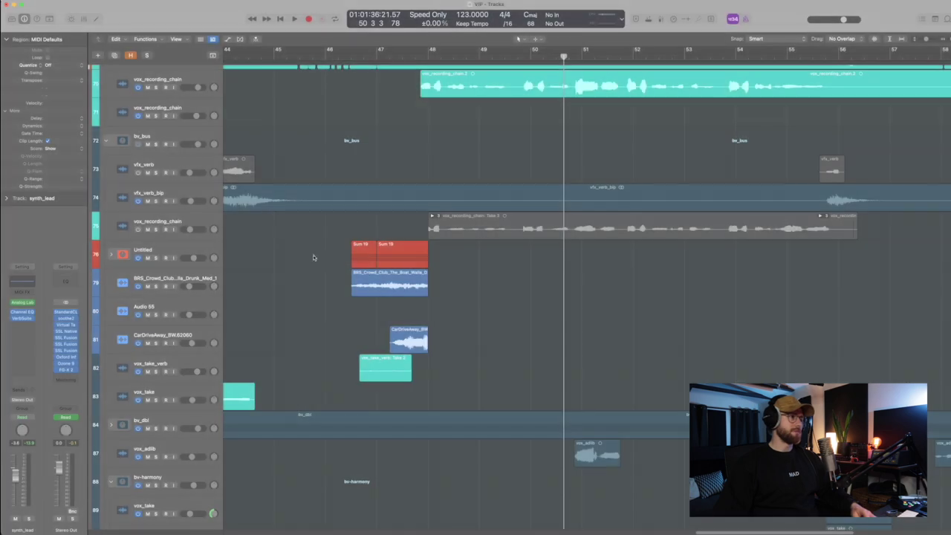
pyautogui.press('super+Up')
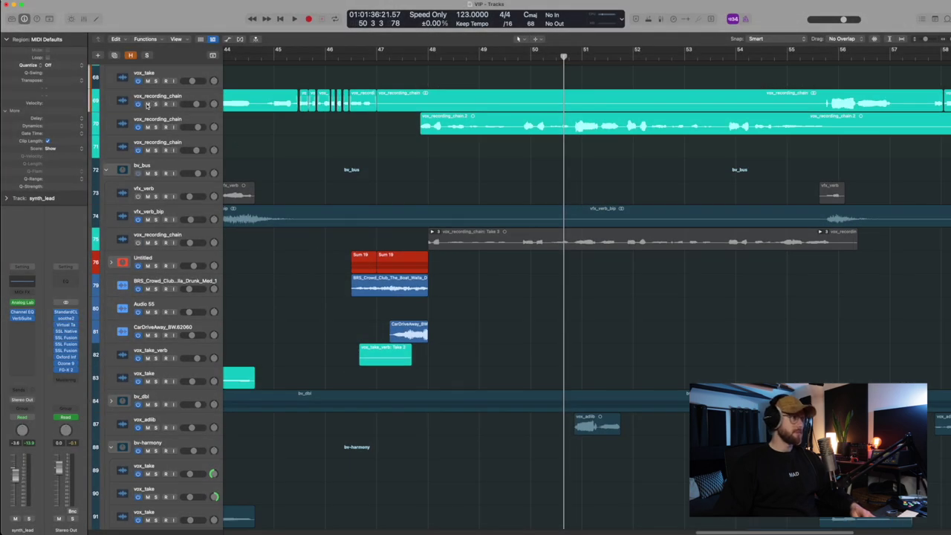
pyautogui.click(147, 104)
# Select the red Untitled stack and audition the break in the full mix from bar 45 to bar 48
pyautogui.click(190, 257)
pyautogui.press('super+Left')
pyautogui.press('super+Up')
pyautogui.hscroll(-5, 381, 178)
pyautogui.scroll(1, 417, 125)
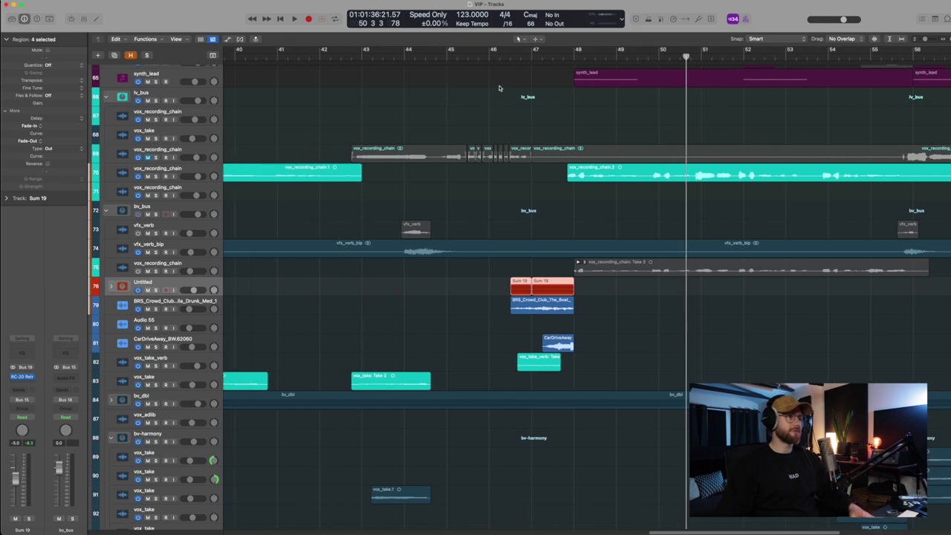
pyautogui.click(447, 57)
pyautogui.scroll(-1, 495, 111)
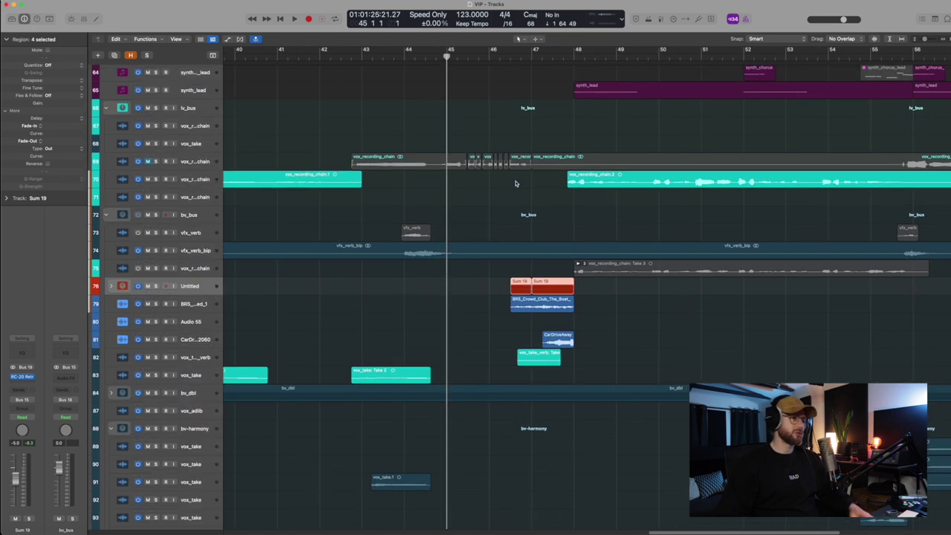
pyautogui.press('space')
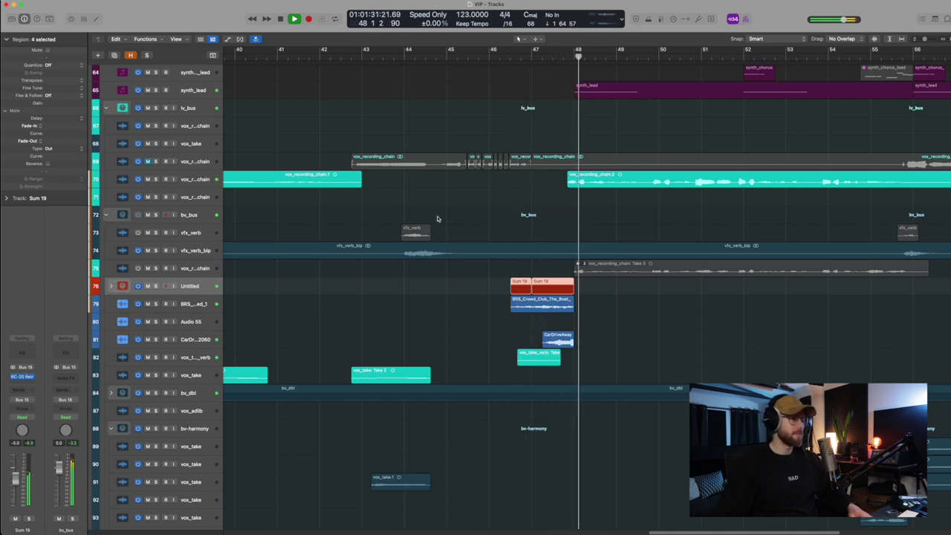
pyautogui.press('space')
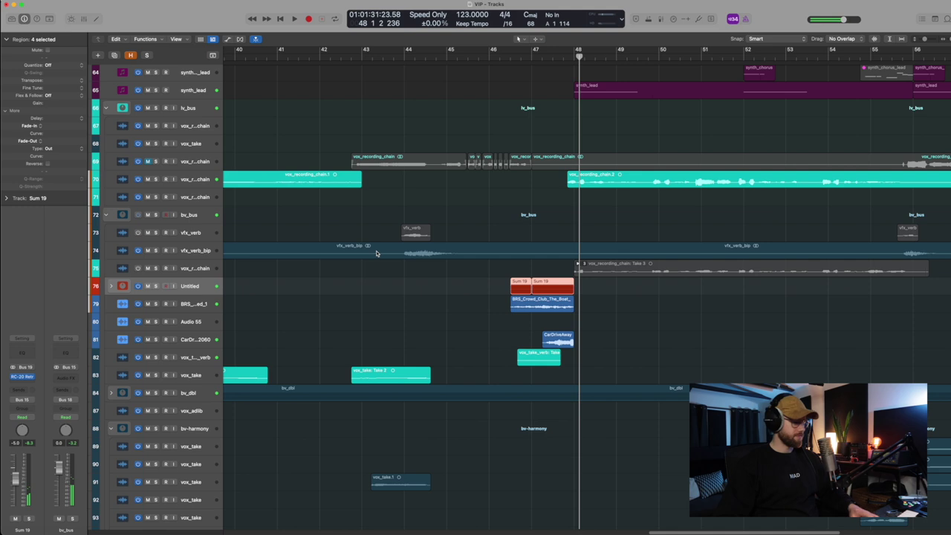
# Solo the Untitled stack, set the playhead to bar 47, and expand the stack to show its audio tracks
pyautogui.press('s')
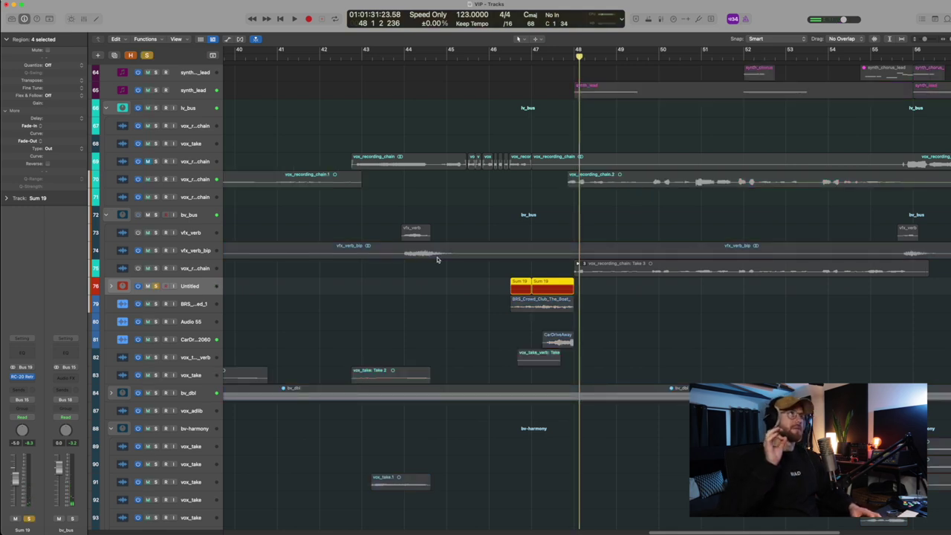
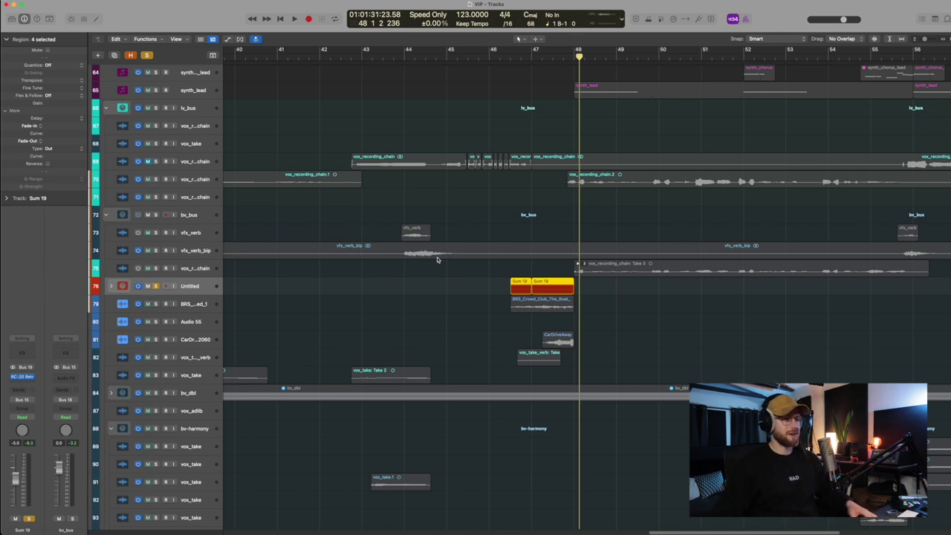
pyautogui.moveTo(460, 216); pyautogui.dragTo(584, 345)
pyautogui.hscroll(2, 442, 167)
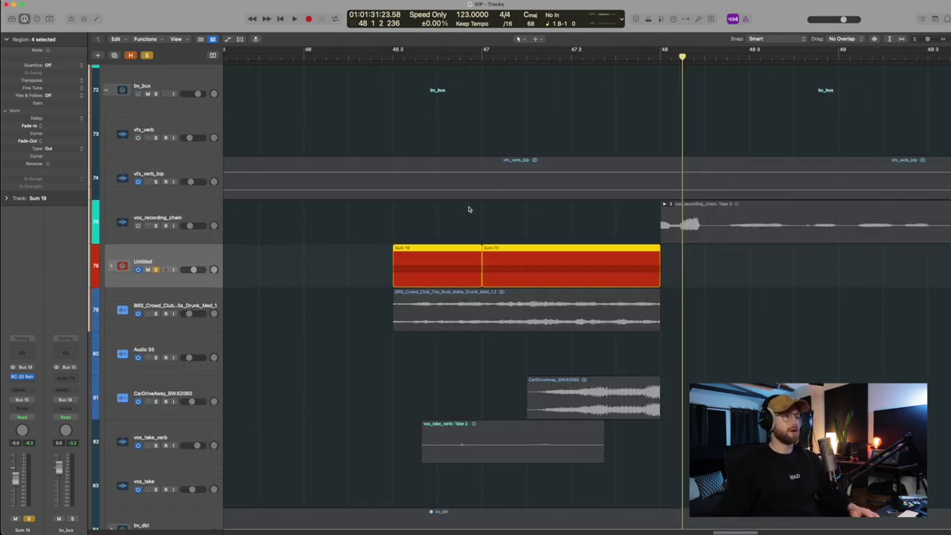
pyautogui.click(487, 58)
pyautogui.press('s')
pyautogui.press('s')
pyautogui.click(112, 265)
pyautogui.scroll(3, 515, 285)
# Select the CrowdPartyWalla track and audition the soloed Untitled stack from the start of its regions at 46 3
pyautogui.click(174, 327)
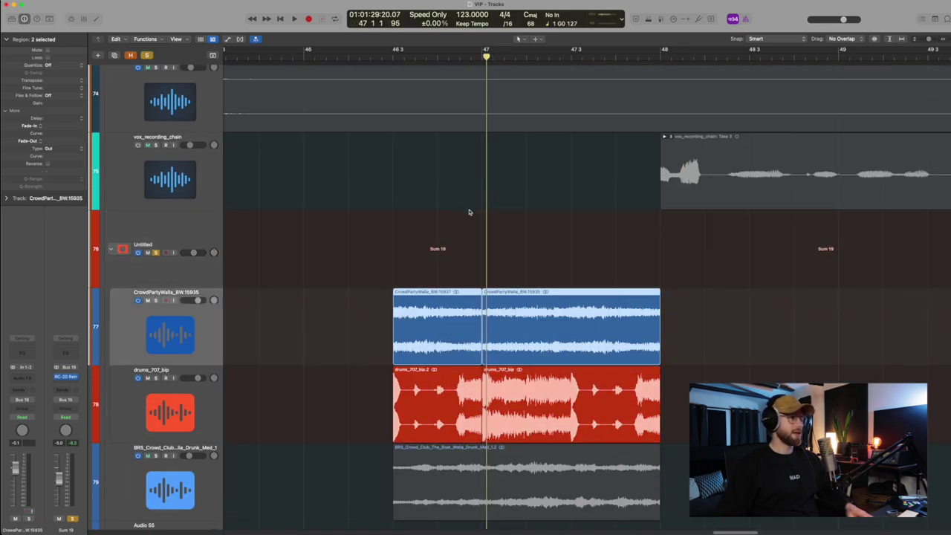
pyautogui.scroll(-3, 178, 238)
pyautogui.click(398, 55)
pyautogui.press('space')
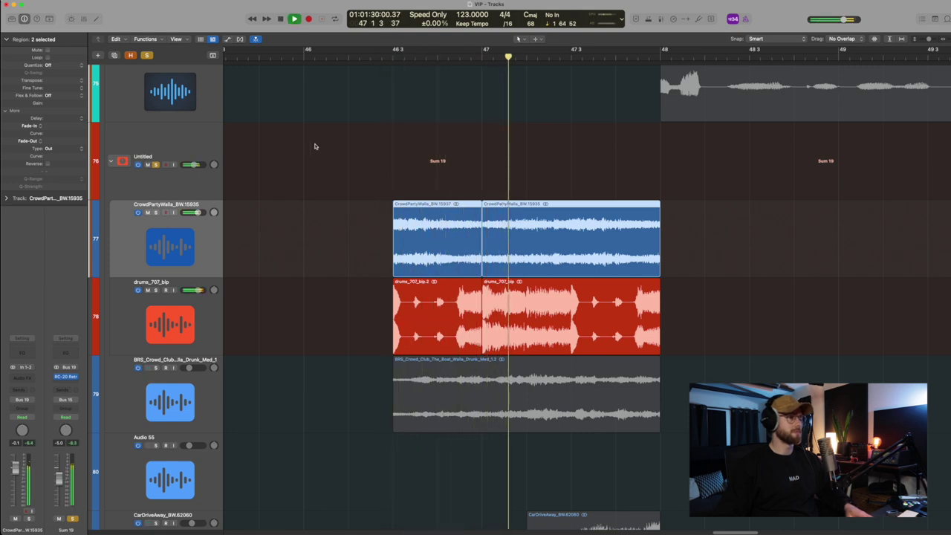
pyautogui.press('space')
# Select the Untitled stack and inspect its RC-20 Retro Color plugin, closing it after viewing
pyautogui.click(162, 139)
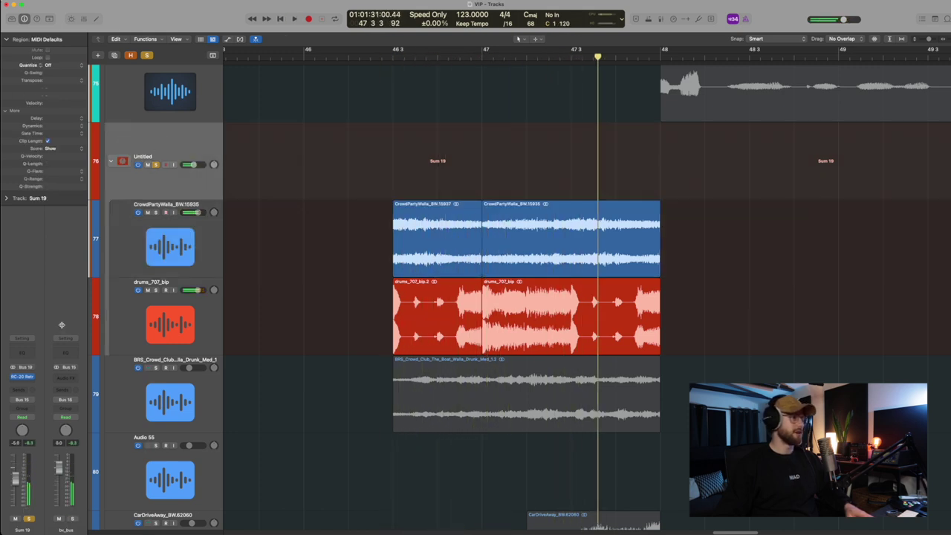
pyautogui.click(36, 377)
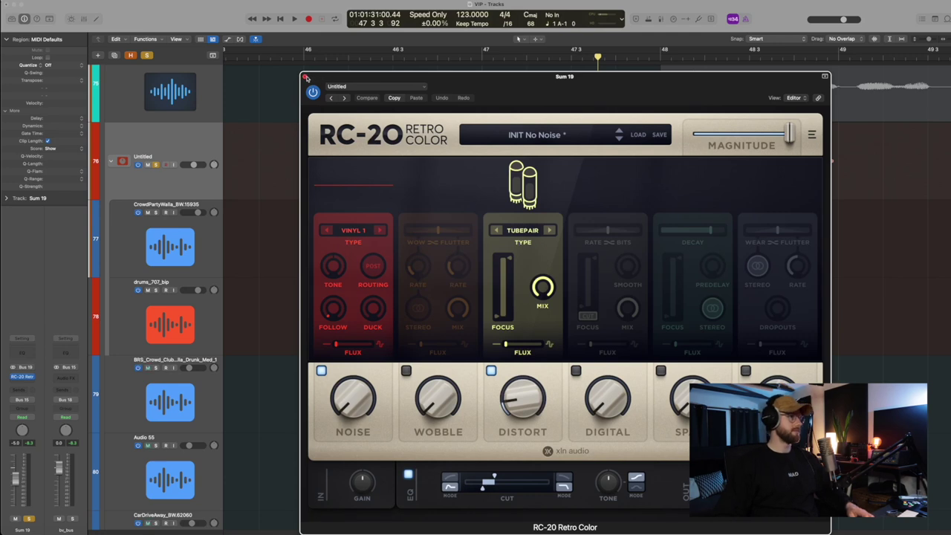
pyautogui.click(306, 78)
pyautogui.scroll(-2, 417, 239)
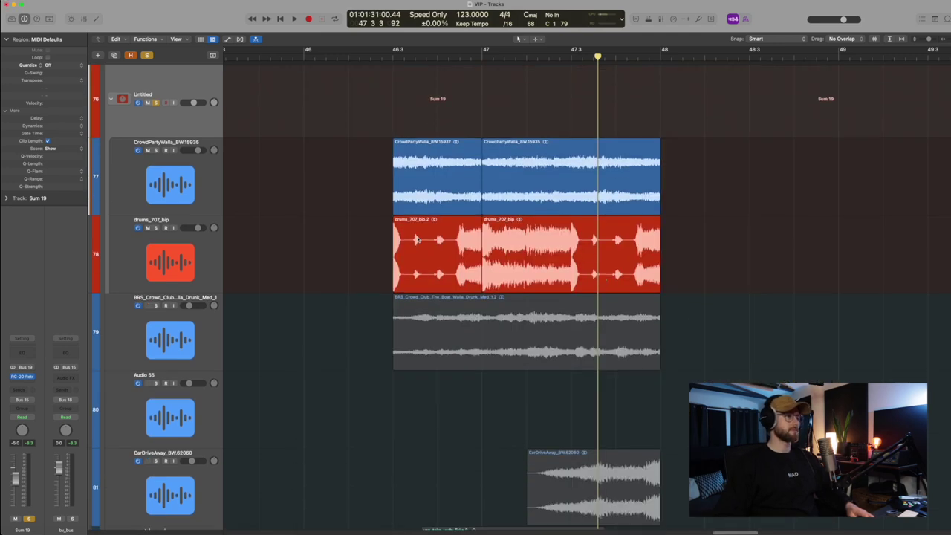
# Select drums_707_bip and CrowdPartyWalla in turn, and solo the BRS_Crowd_Club track with the playhead at 46 3
pyautogui.click(177, 265)
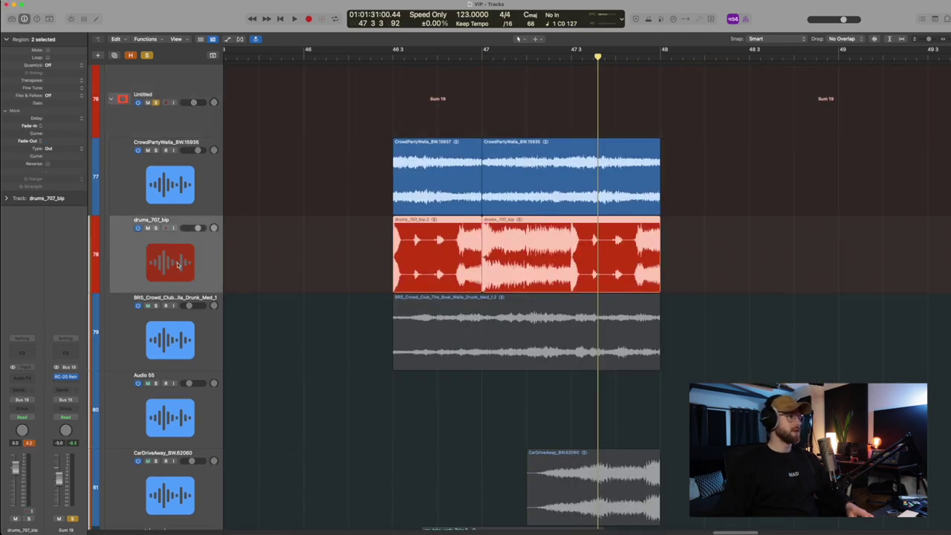
pyautogui.click(181, 178)
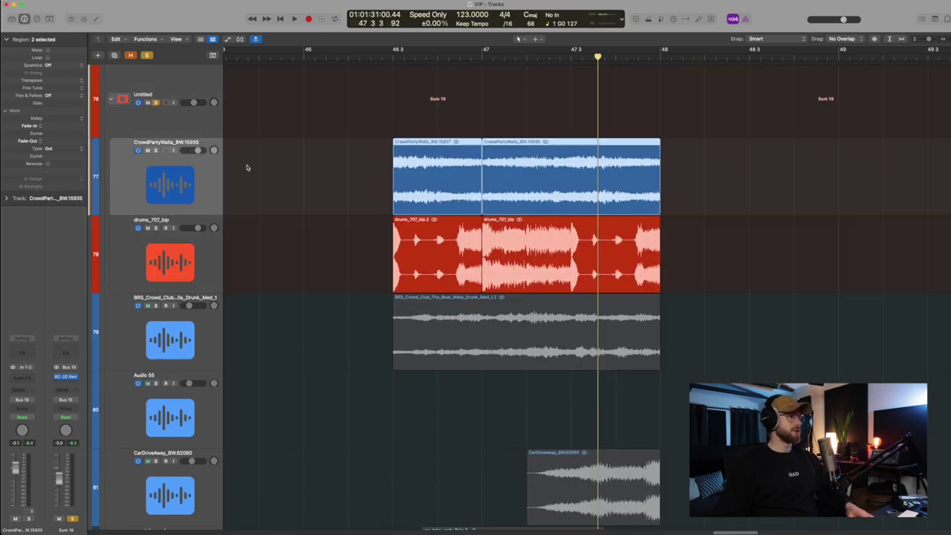
pyautogui.click(166, 343)
pyautogui.click(400, 54)
pyautogui.scroll(-1, 376, 104)
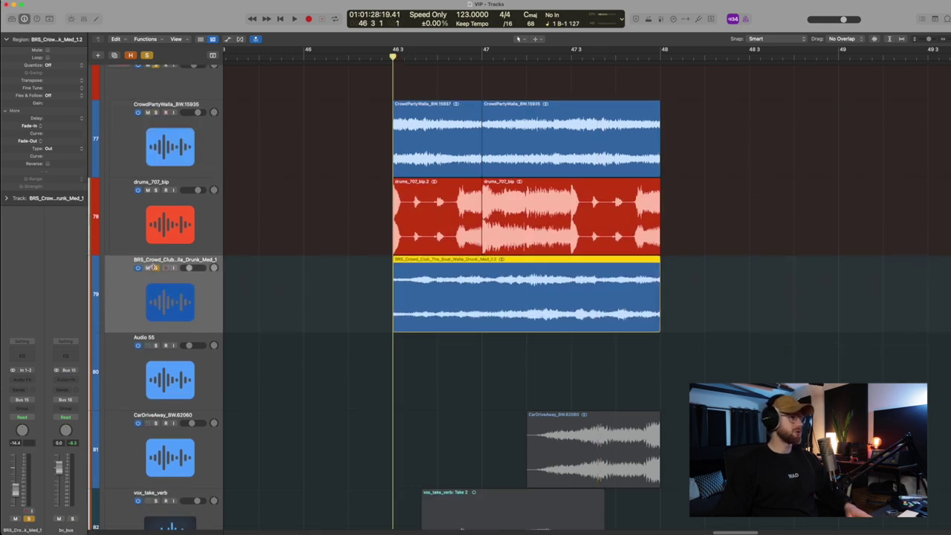
pyautogui.scroll(-2, 288, 352)
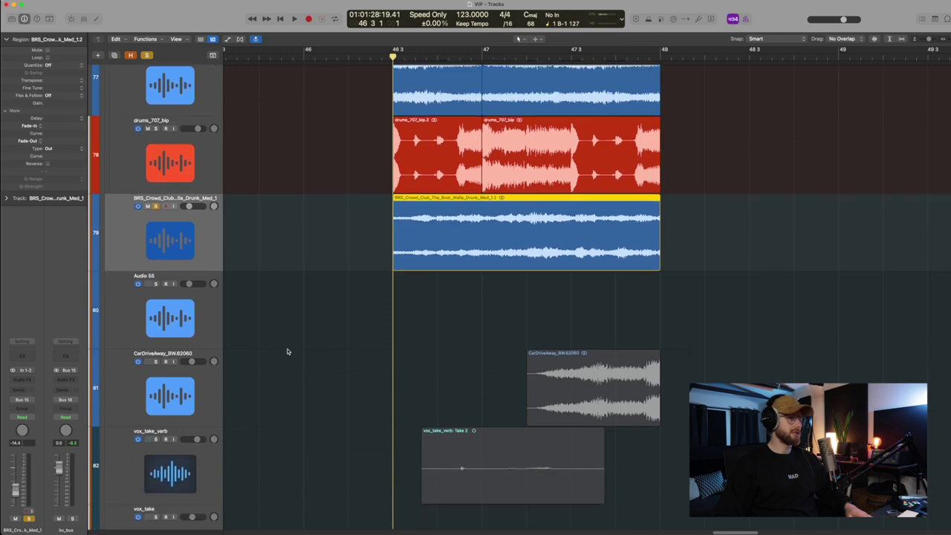
# Solo the CarDriveAway track as well and play it with the other soloed tracks from the start of its region
pyautogui.click(195, 394)
pyautogui.click(525, 56)
pyautogui.press('space')
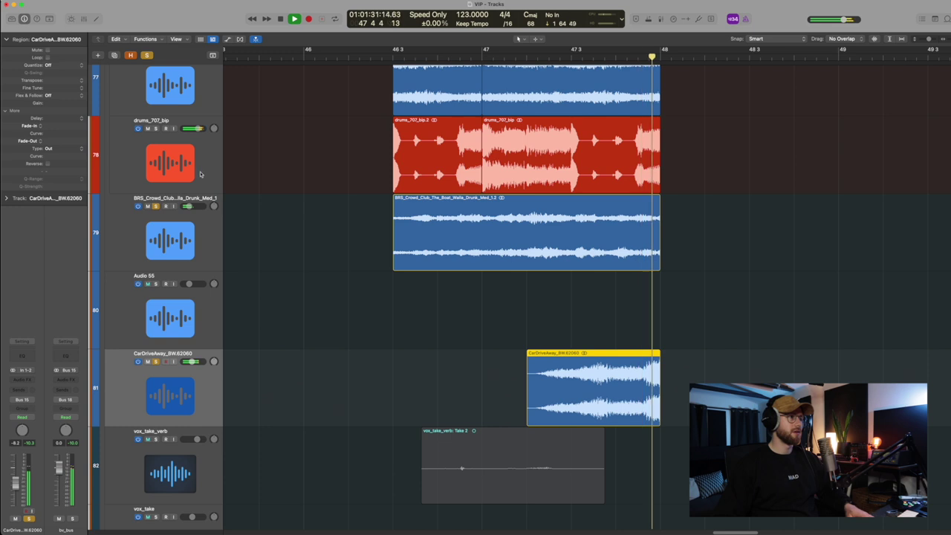
# Clear the solos on BRS_Crowd_Club and the Untitled stack, audition CarDriveAway alone, and clear its solo
pyautogui.scroll(3, 181, 266)
pyautogui.click(156, 267)
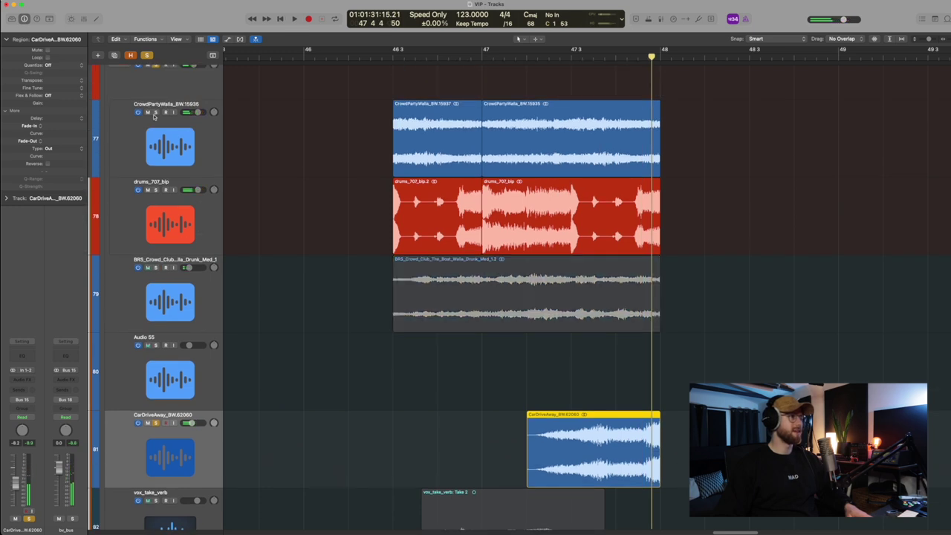
pyautogui.click(155, 66)
pyautogui.scroll(1, 186, 82)
pyautogui.press('space')
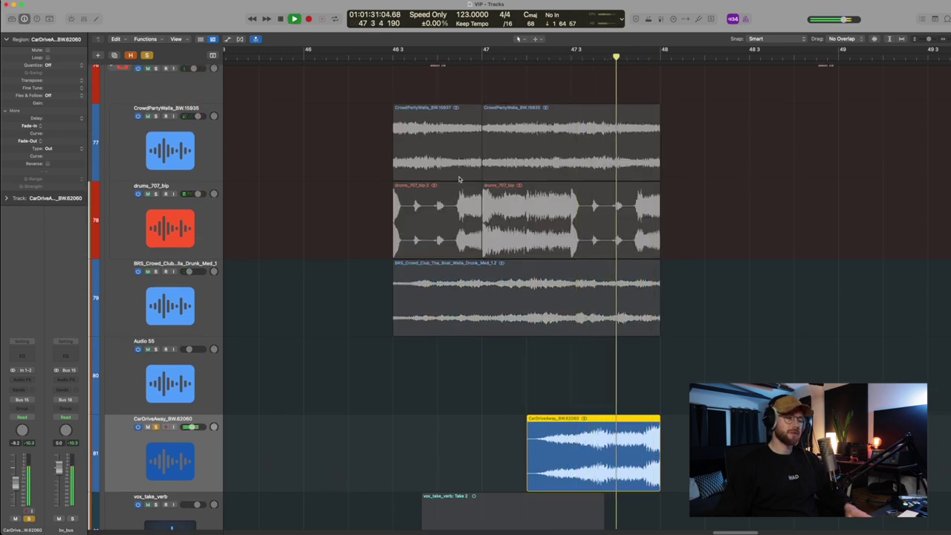
pyautogui.press('space')
pyautogui.press('s')
# Look over the crowd, drum and car effect layers, and play them in the full mix from bar 47 into bar 48
pyautogui.scroll(-5, 594, 209)
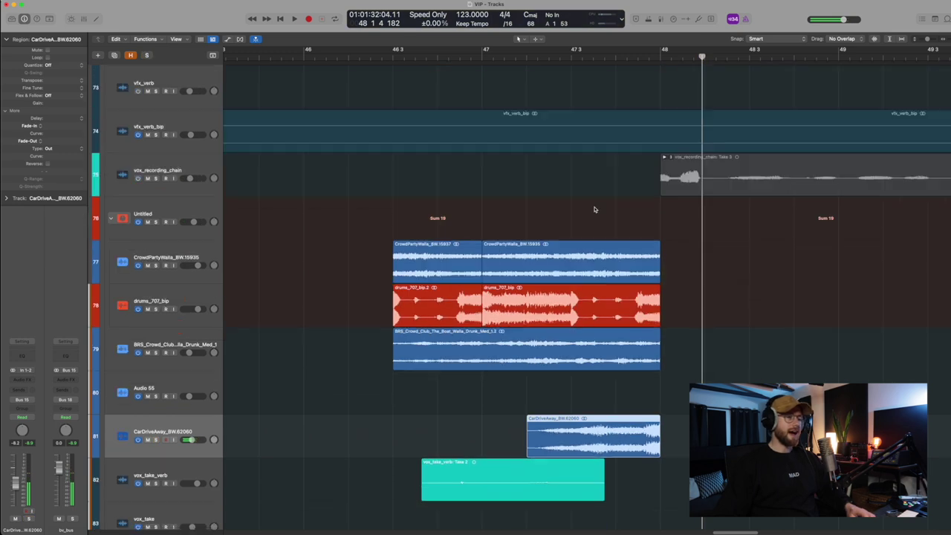
pyautogui.hscroll(-3, 595, 208)
pyautogui.scroll(1, 596, 115)
pyautogui.scroll(-1, 595, 115)
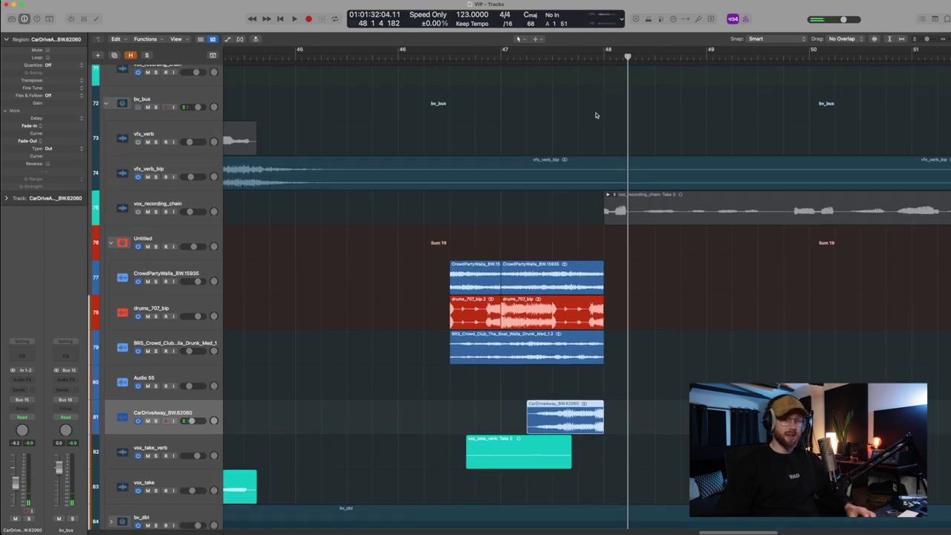
pyautogui.scroll(3, 617, 238)
pyautogui.scroll(-3, 612, 215)
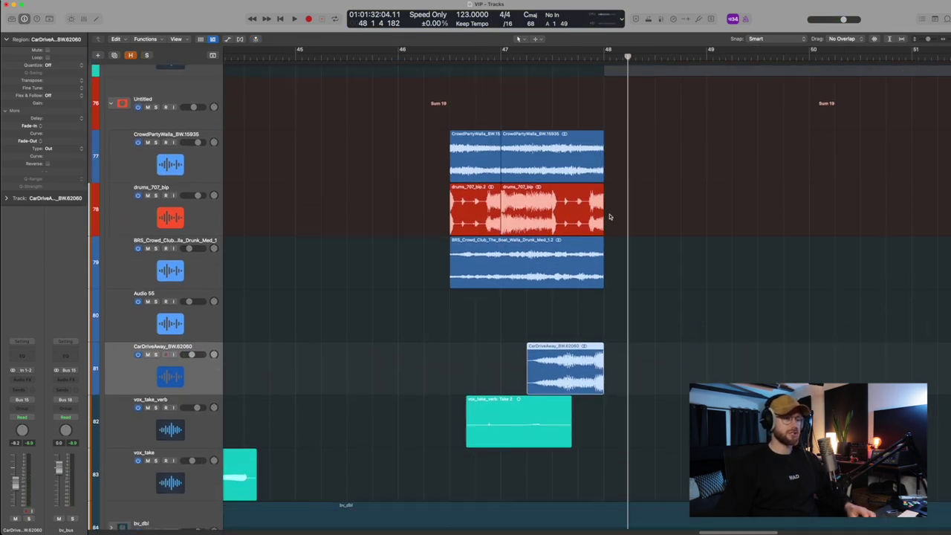
pyautogui.scroll(-1, 612, 215)
pyautogui.click(523, 55)
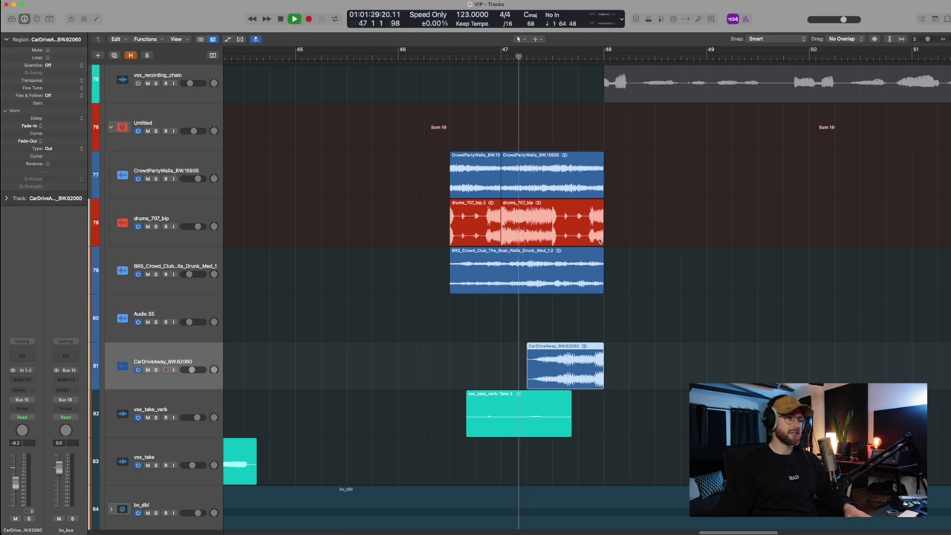
pyautogui.press('space')
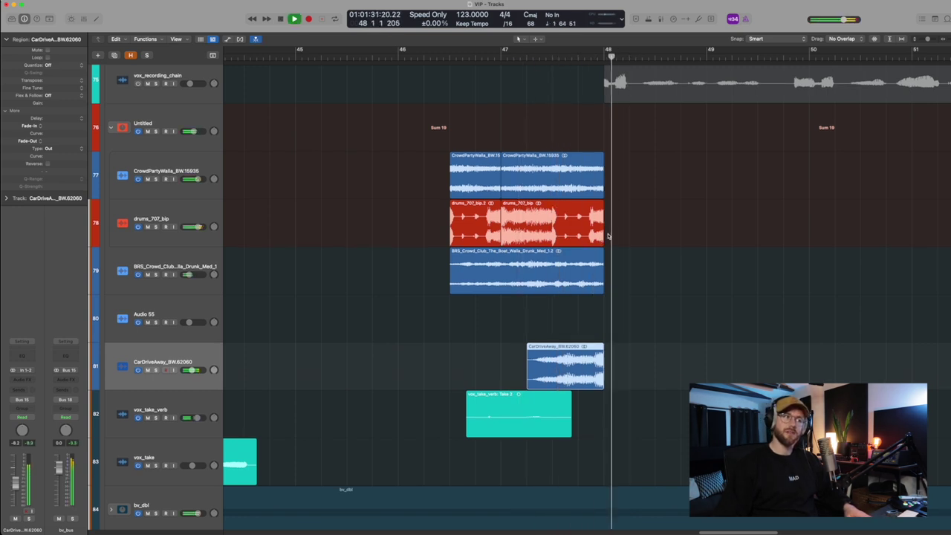
pyautogui.press('space')
# Select the vox_take_verb track, audition it soloed over its region before bar 48, and clear the solo
pyautogui.click(348, 399)
pyautogui.click(194, 397)
pyautogui.press('super+Down')
pyautogui.scroll(-3, 476, 409)
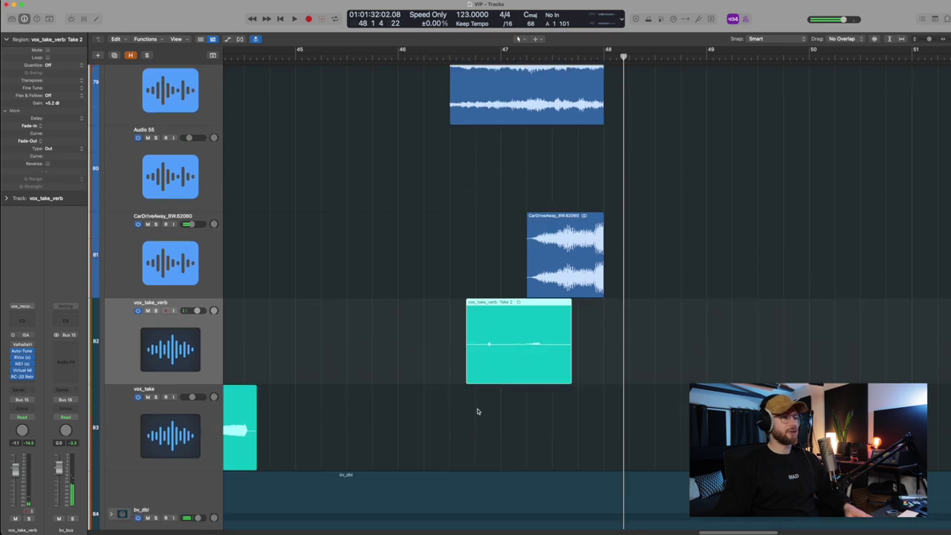
pyautogui.press('s')
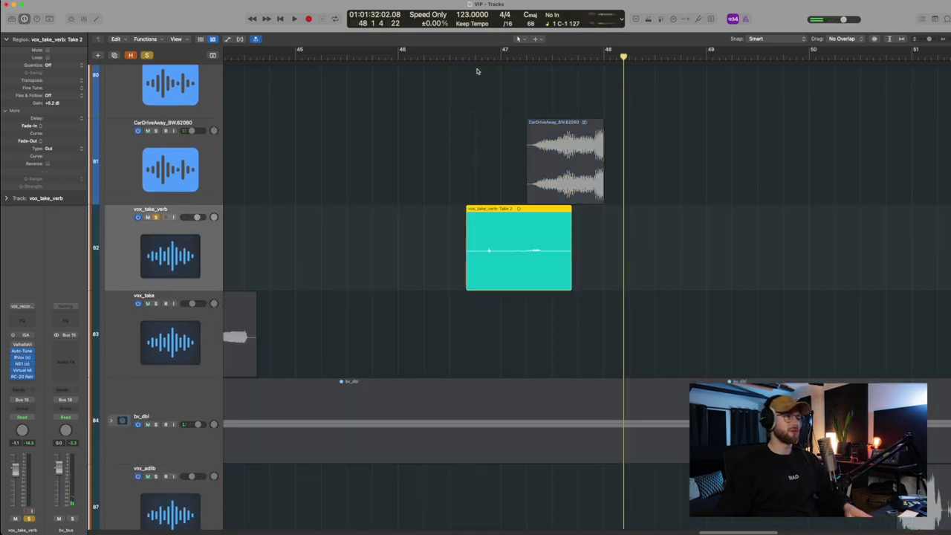
pyautogui.press('space')
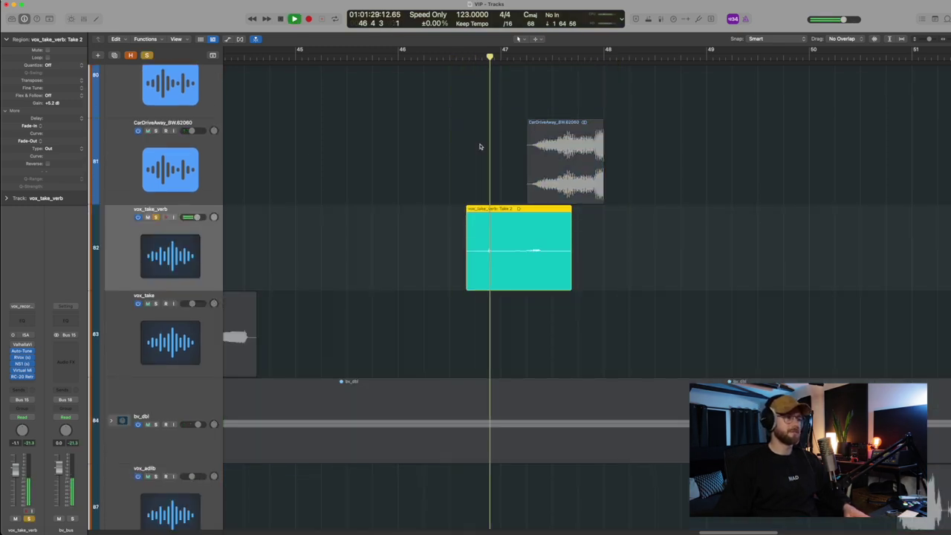
pyautogui.press('space')
pyautogui.press('s')
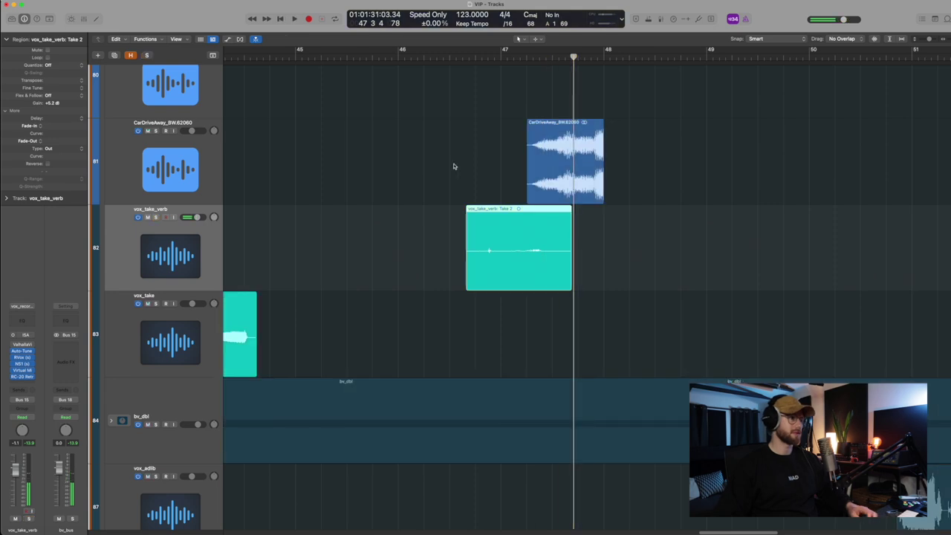
# Find the lead vocal tracks, set the playhead to the start of the first vox_recording_chain region, and select its track
pyautogui.scroll(-5, 417, 217)
pyautogui.scroll(-2, 418, 218)
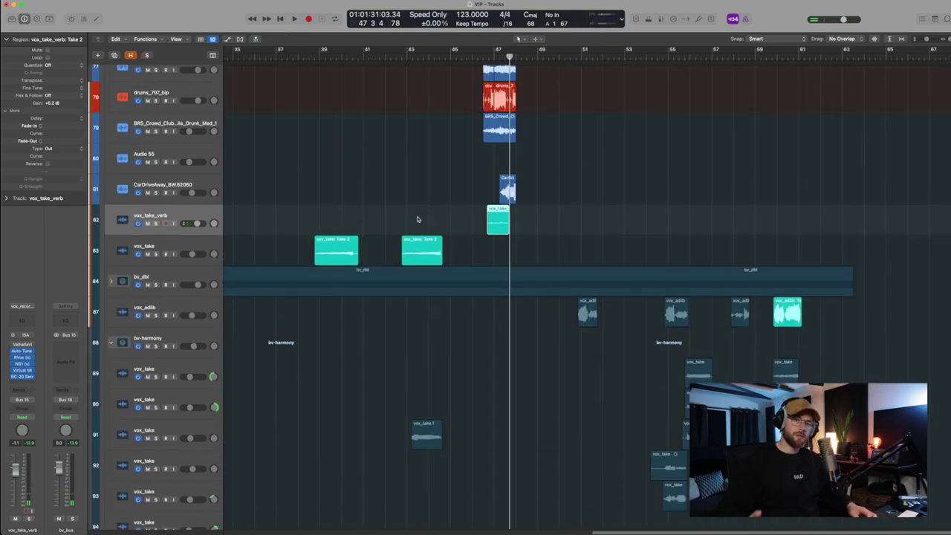
pyautogui.keyDown('ctrl'); pyautogui.keyDown('alt'); pyautogui.click(427, 222); pyautogui.keyUp('alt'); pyautogui.keyUp('ctrl')
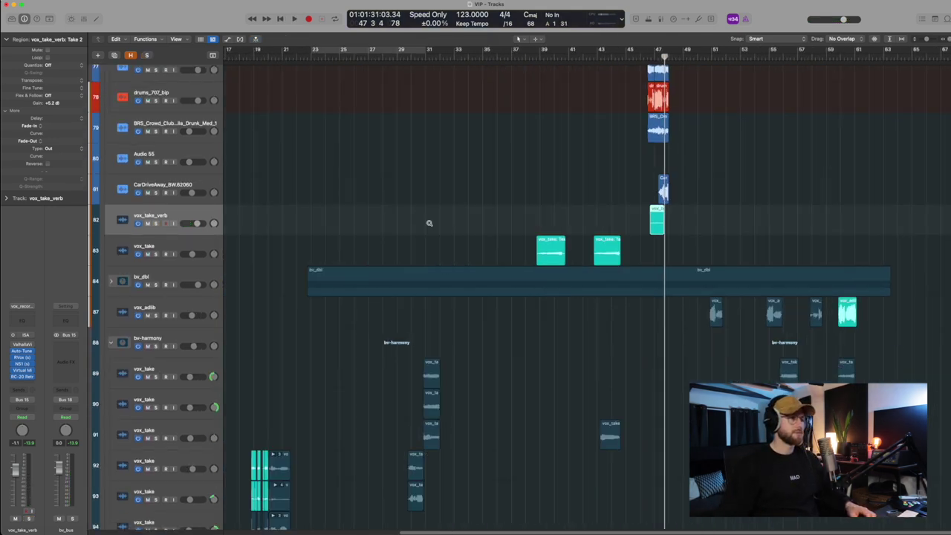
pyautogui.keyDown('ctrl'); pyautogui.keyDown('alt'); pyautogui.click(429, 223); pyautogui.keyUp('alt'); pyautogui.keyUp('ctrl')
pyautogui.scroll(10, 429, 224)
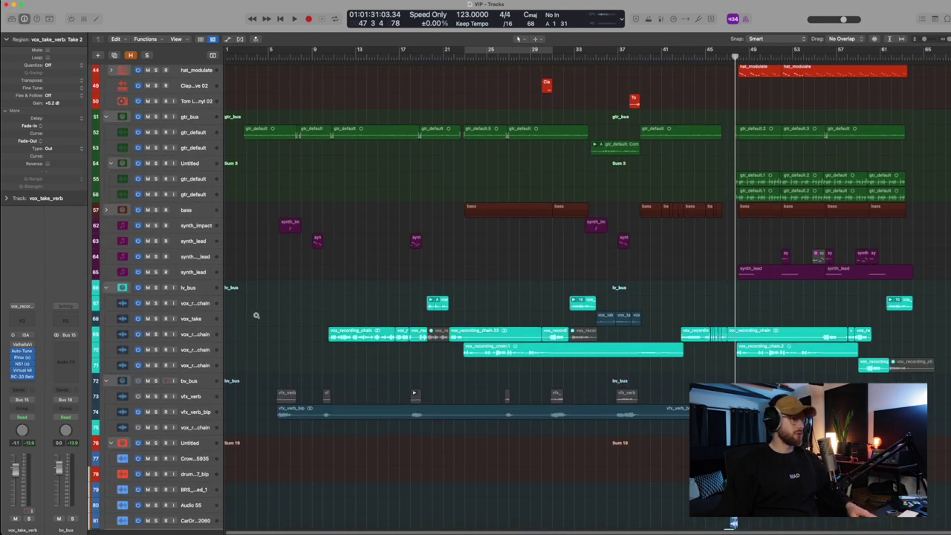
pyautogui.moveTo(258, 311); pyautogui.dragTo(636, 448)
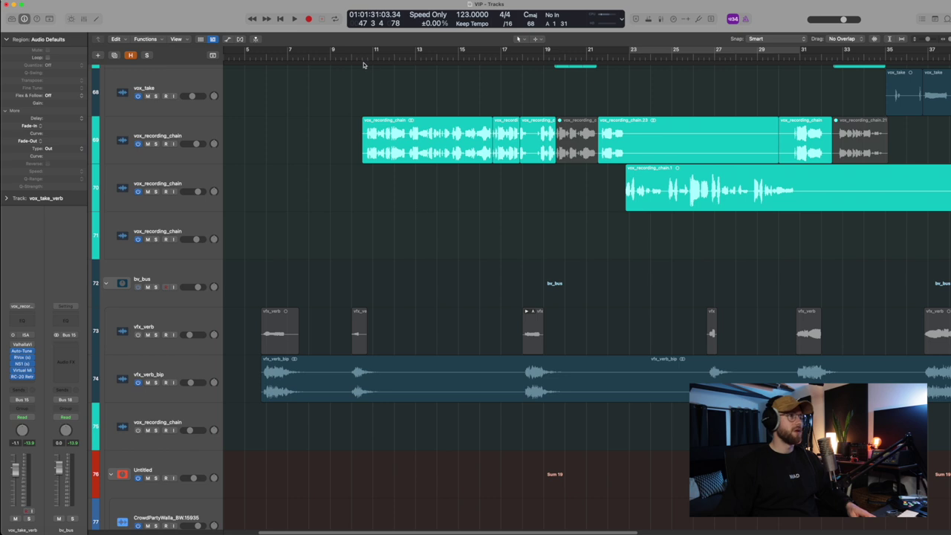
pyautogui.click(362, 59)
pyautogui.click(197, 122)
# Select the lv_bus stack and look over the extent of the vocal tracks grouped inside it
pyautogui.scroll(5, 437, 211)
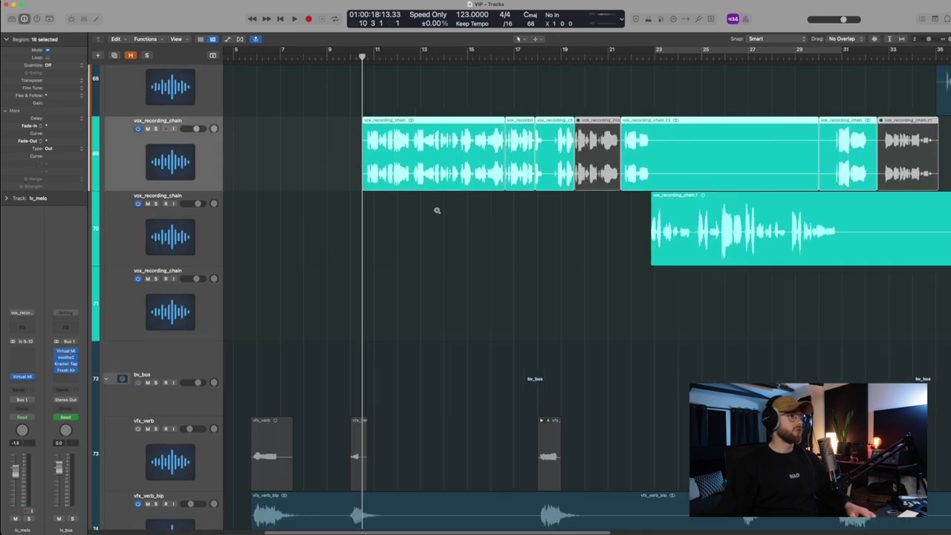
pyautogui.scroll(5, 436, 212)
pyautogui.press('super+Up')
pyautogui.click(175, 113)
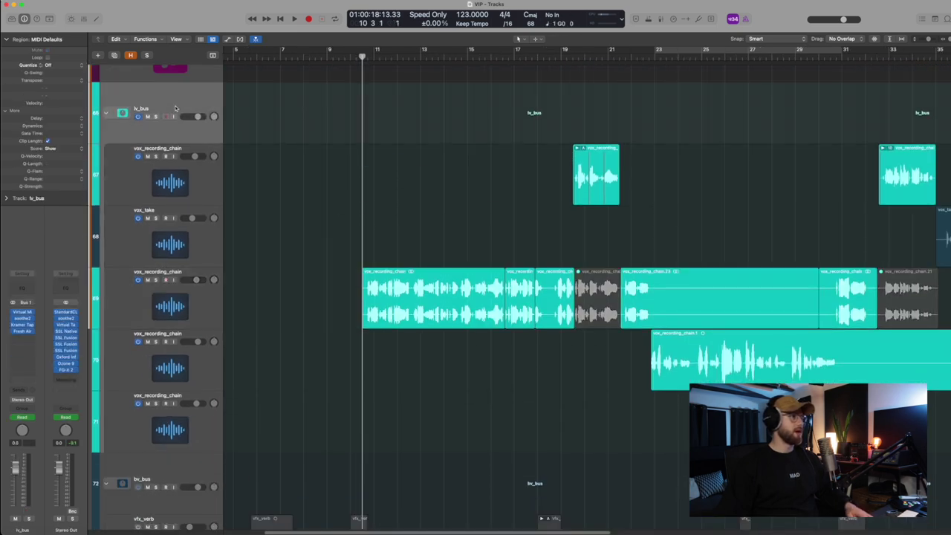
pyautogui.keyDown('ctrl'); pyautogui.keyDown('alt'); pyautogui.click(302, 225); pyautogui.keyUp('alt'); pyautogui.keyUp('ctrl')
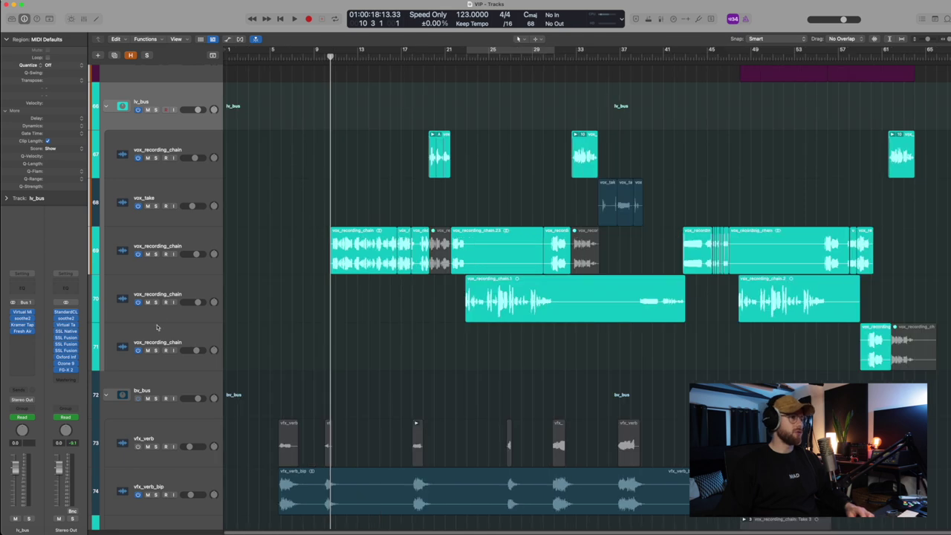
pyautogui.click(153, 346)
pyautogui.keyDown('shift'); pyautogui.click(182, 156); pyautogui.keyUp('shift')
pyautogui.click(174, 97)
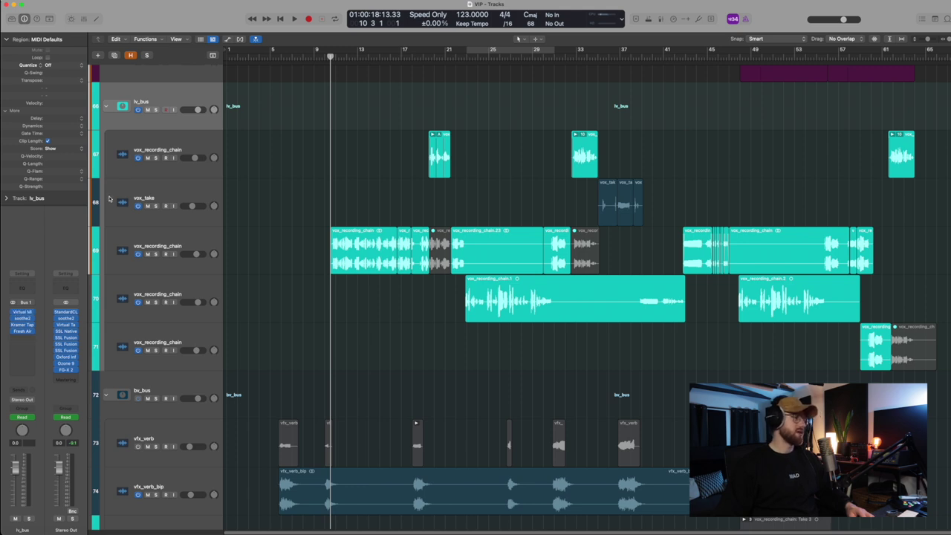
# Go through the individual vox_recording_chain and vox_take tracks inside the lv_bus stack, ending on its first track
pyautogui.click(181, 143)
pyautogui.click(188, 197)
pyautogui.click(201, 269)
pyautogui.click(204, 284)
pyautogui.click(196, 331)
pyautogui.click(188, 152)
# Collapse the lv_bus stack so its combined vocal regions near bar 10 show on one track
pyautogui.moveTo(327, 240); pyautogui.dragTo(430, 361)
pyautogui.scroll(5, 350, 193)
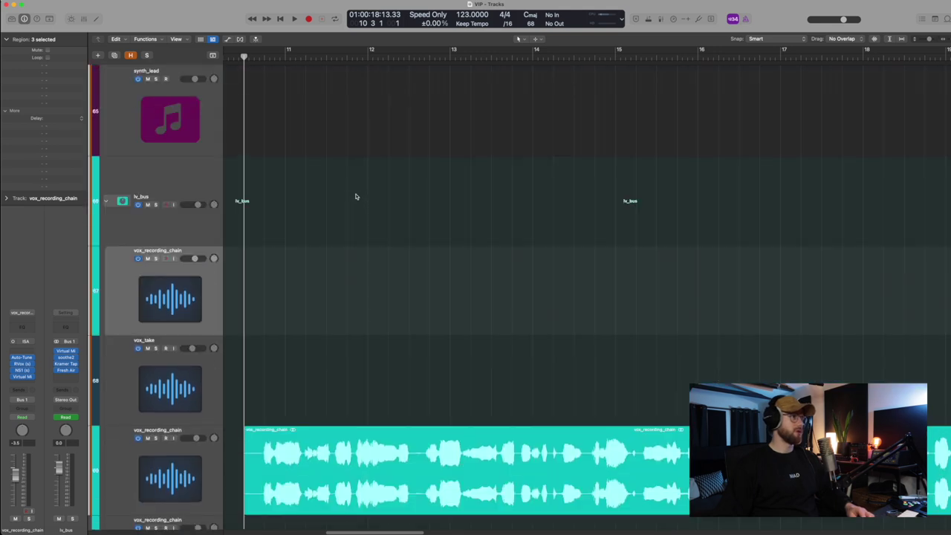
pyautogui.click(107, 201)
pyautogui.scroll(-3, 370, 195)
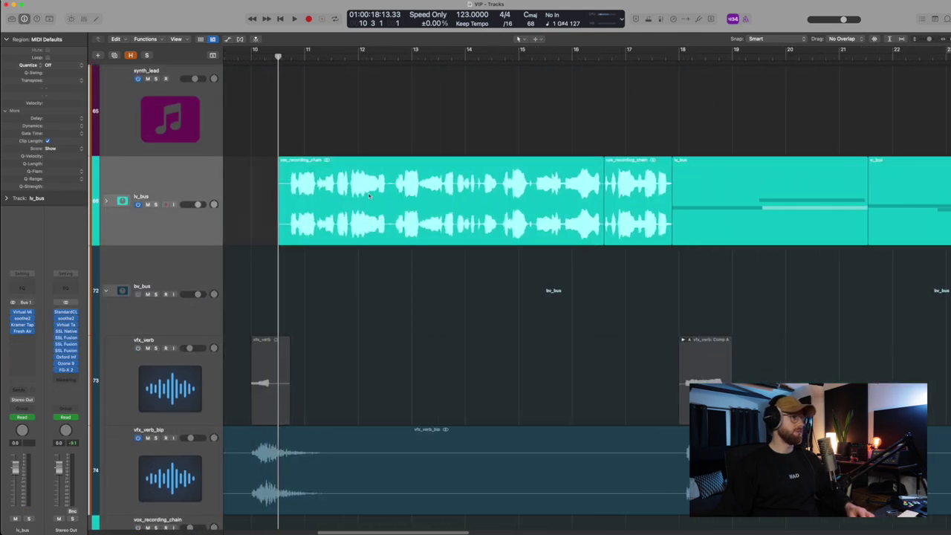
# Inspect the Virtual Mix Rack plugin on lv_bus, place the playhead just before the first vocal region, and close the plugin
pyautogui.click(23, 311)
pyautogui.moveTo(511, 120); pyautogui.dragTo(656, 137)
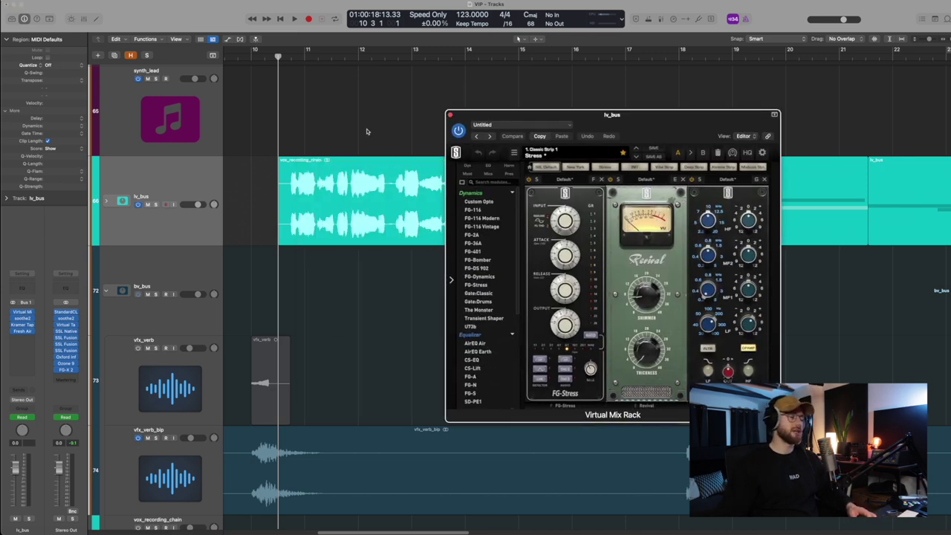
pyautogui.click(291, 57)
pyautogui.click(282, 57)
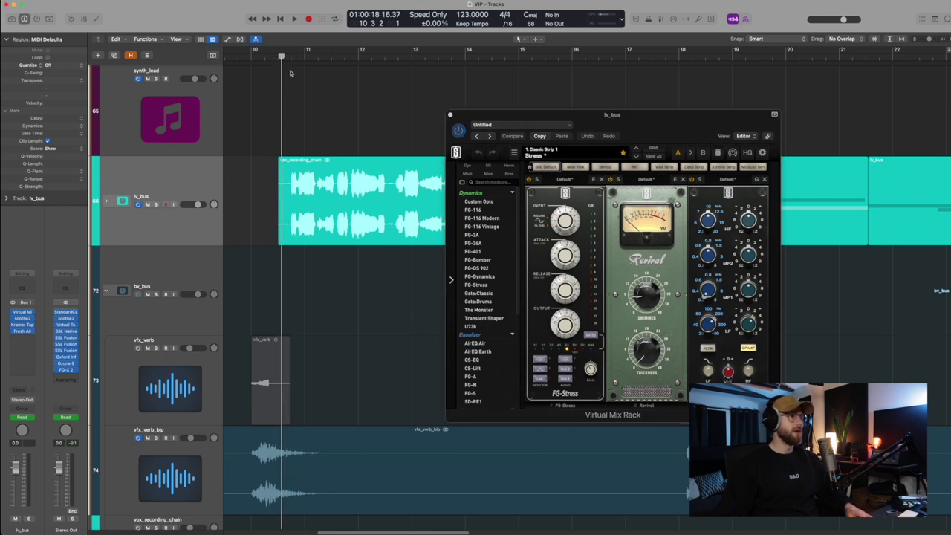
pyautogui.click(274, 56)
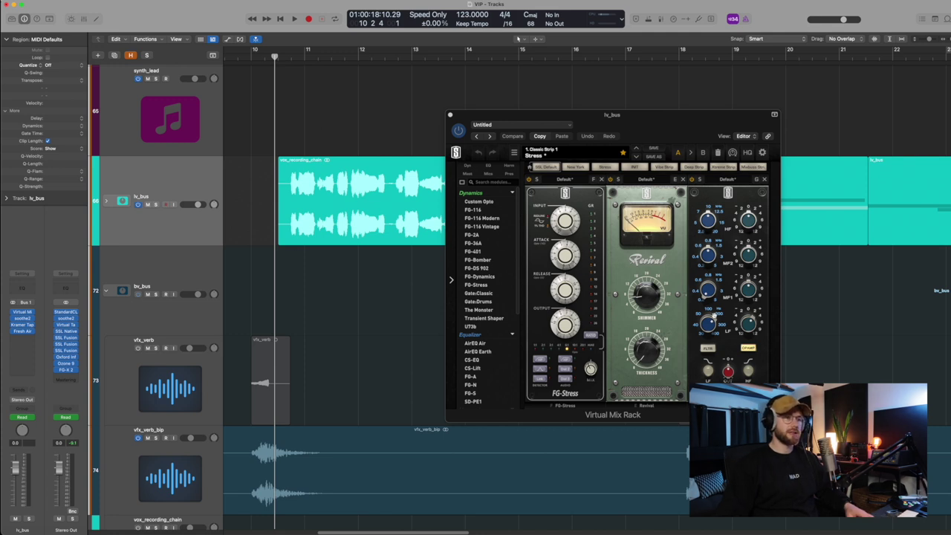
pyautogui.click(451, 115)
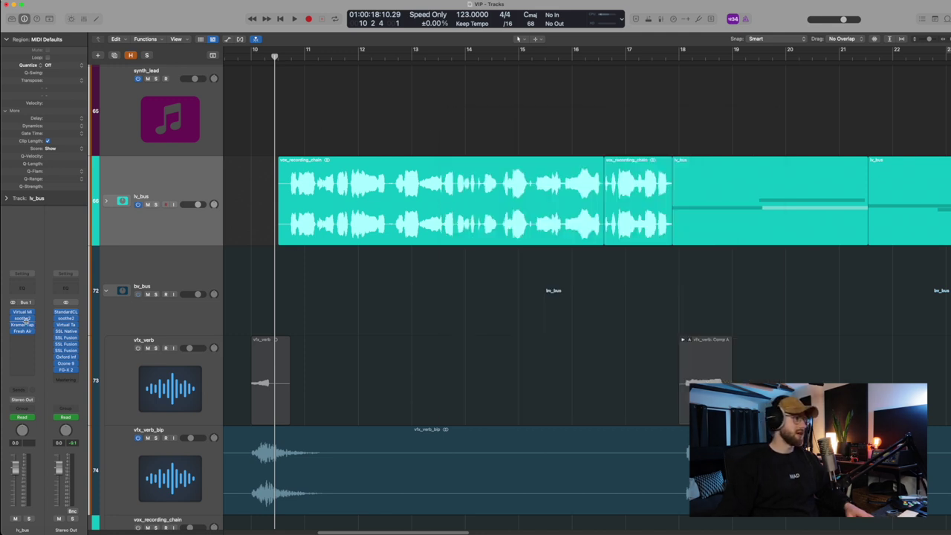
# Inspect the soothe2 and Kramer Tape plugins on lv_bus and close soothe2
pyautogui.click(25, 320)
pyautogui.click(21, 320)
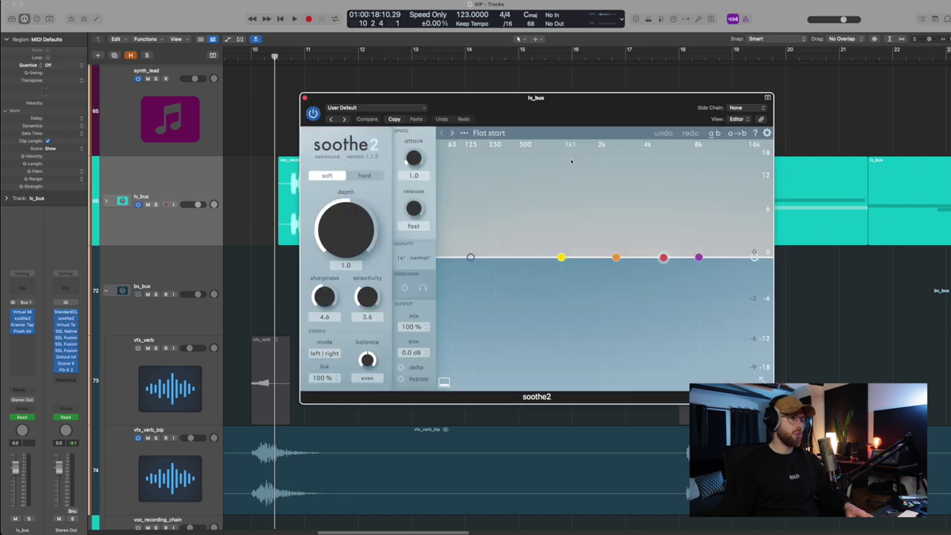
pyautogui.click(23, 325)
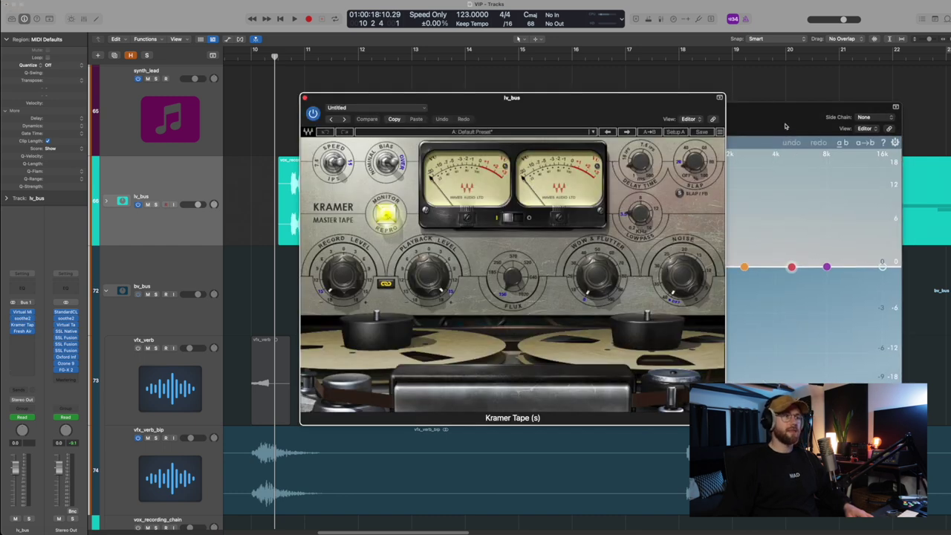
pyautogui.click(754, 129)
pyautogui.click(434, 108)
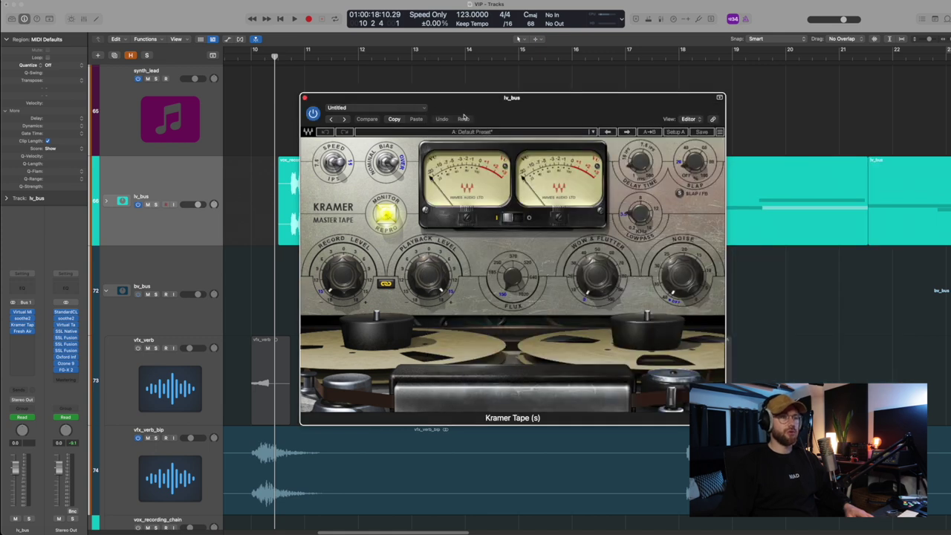
# Play lv_bus soloed from bar 10 to bar 14 with Kramer Tape open, and examine the plugin's slap controls
pyautogui.moveTo(542, 111); pyautogui.dragTo(658, 123)
pyautogui.press('space')
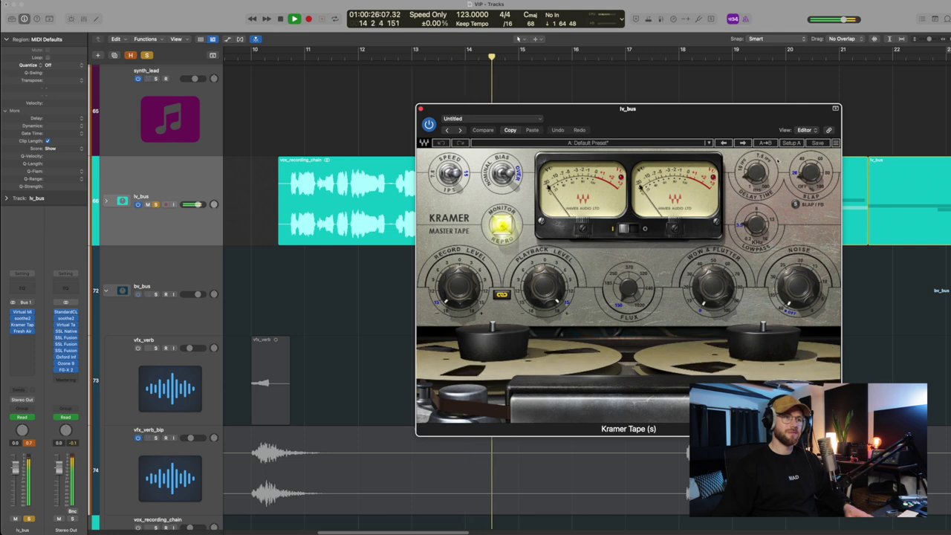
pyautogui.press('space')
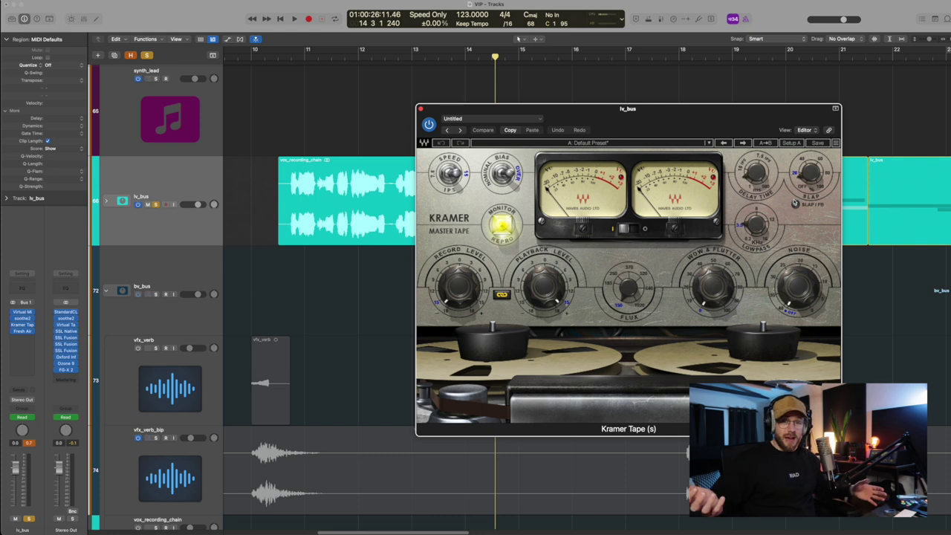
pyautogui.click(795, 202)
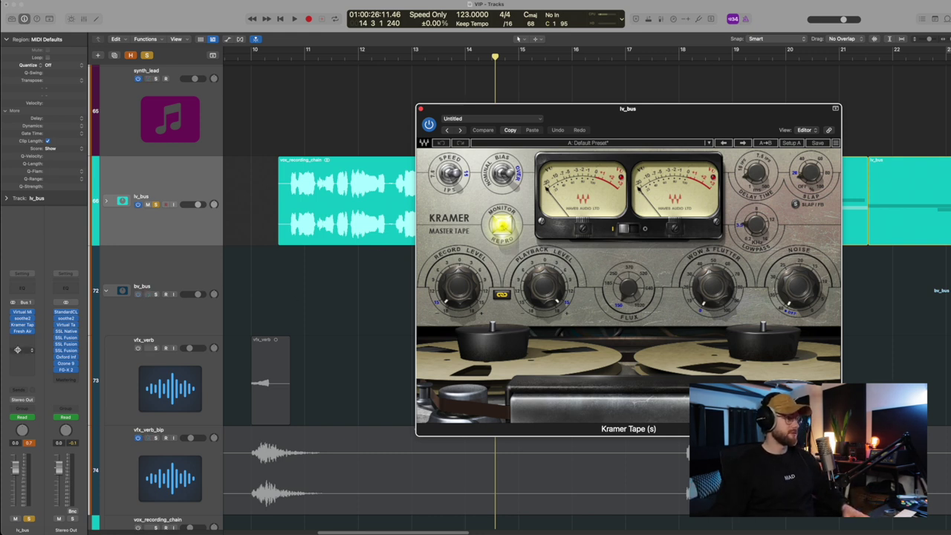
# Close Kramer Tape, inspect the Fresh Air plugin on lv_bus, and close it
pyautogui.click(23, 332)
pyautogui.click(603, 123)
pyautogui.click(420, 108)
pyautogui.moveTo(428, 110); pyautogui.dragTo(608, 123)
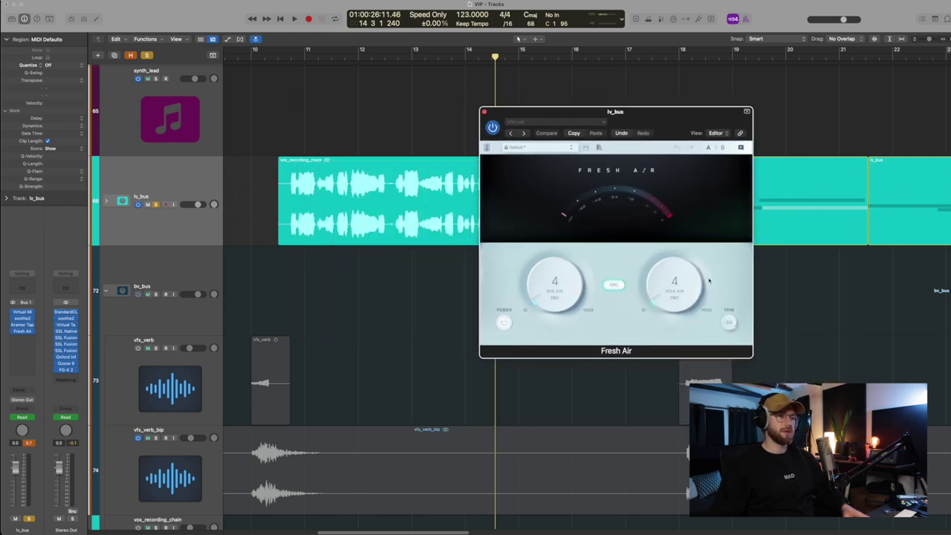
pyautogui.click(484, 112)
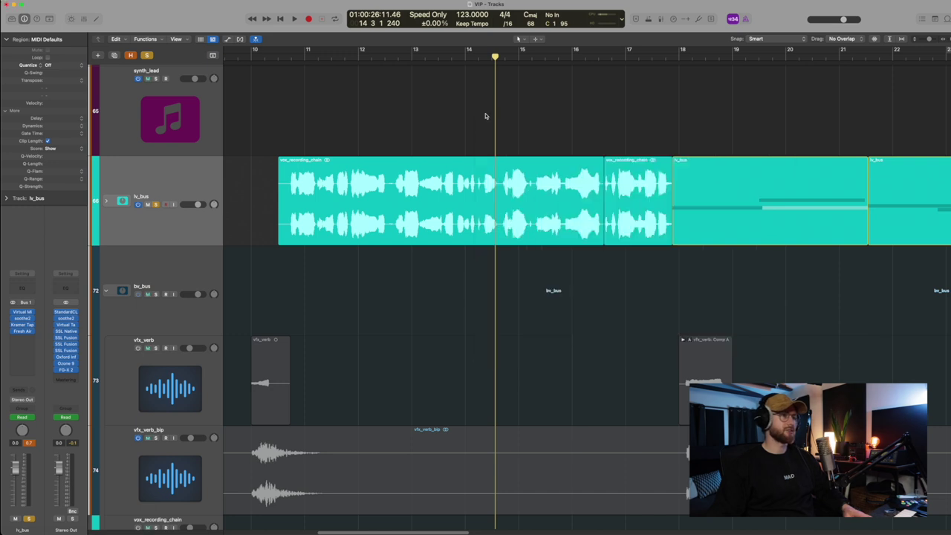
# Play the soloed lv_bus from the start of its first region to bar 12 with its four plugins bypassed
pyautogui.click(280, 58)
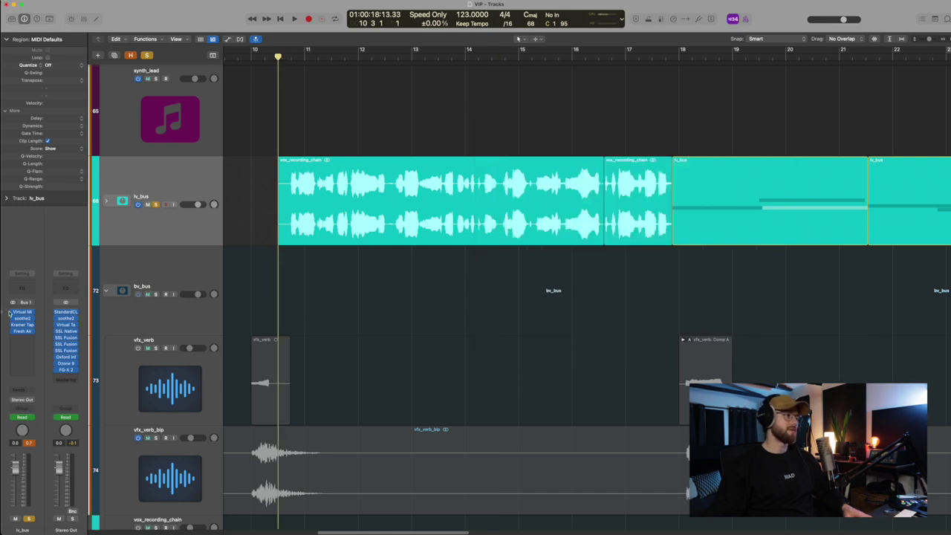
pyautogui.press('space')
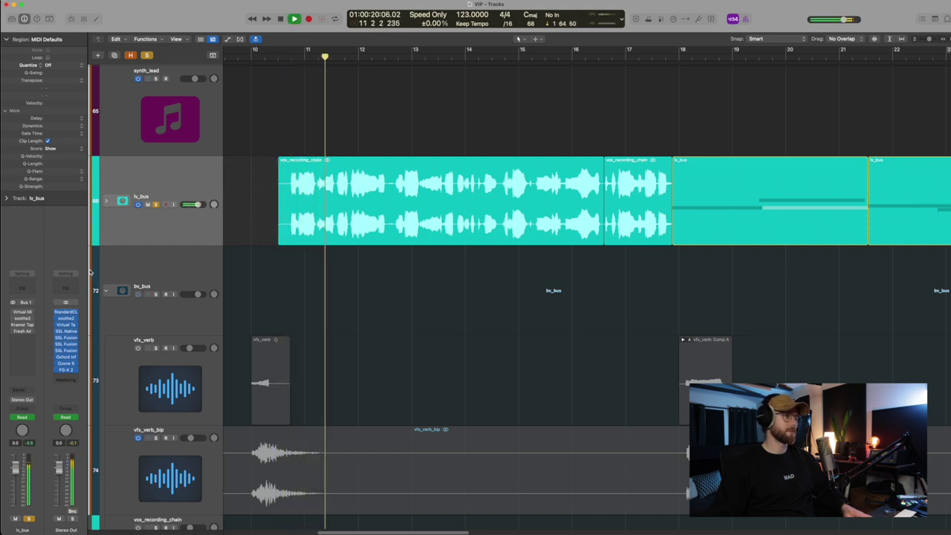
pyautogui.press('space')
pyautogui.press('super+Up')
pyautogui.press('super+Up')
pyautogui.press('super+Up')
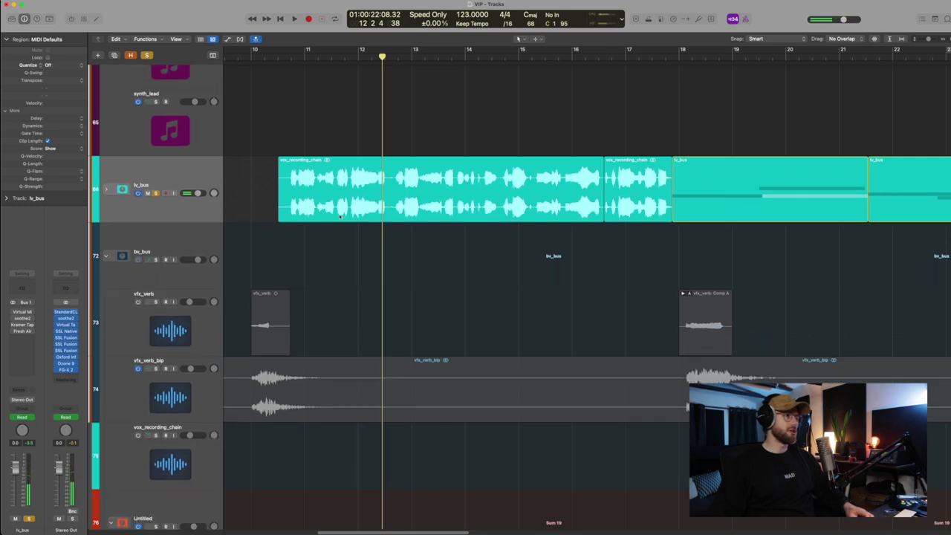
# Continue playing the soloed lv_bus from bar 12 to bar 14 and re-enable its four plugins for comparison
pyautogui.press('super+Down')
pyautogui.press('super+Down')
pyautogui.press('super+Down')
pyautogui.press('super+Down')
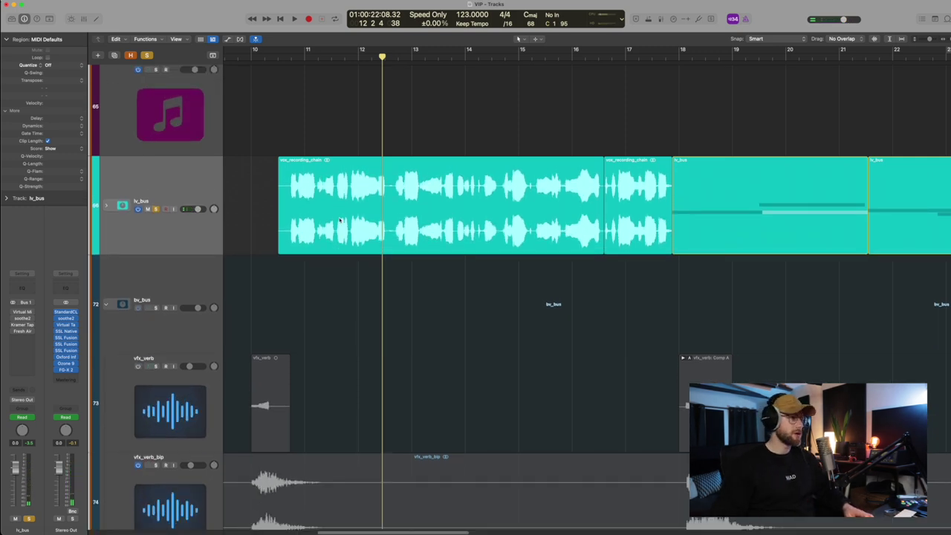
pyautogui.hotkey('shift', 'space')
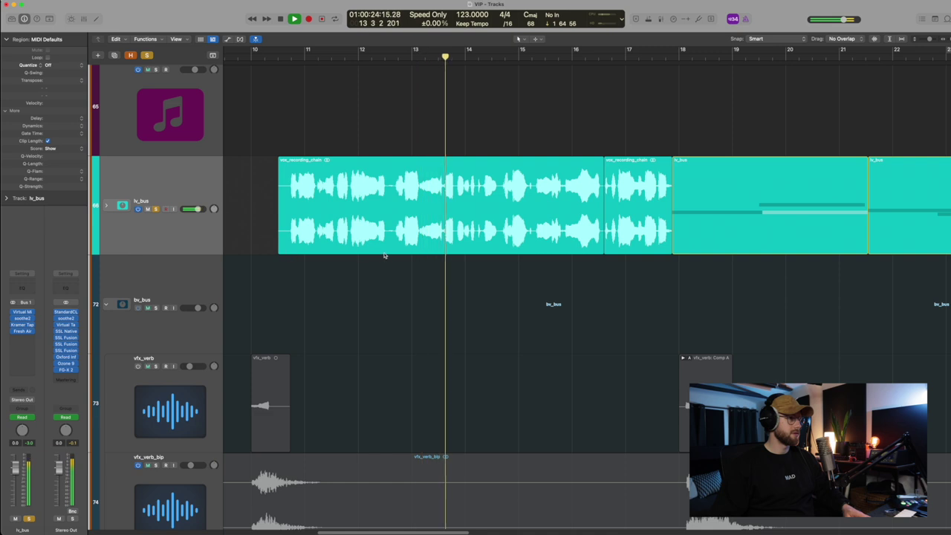
pyautogui.press('space')
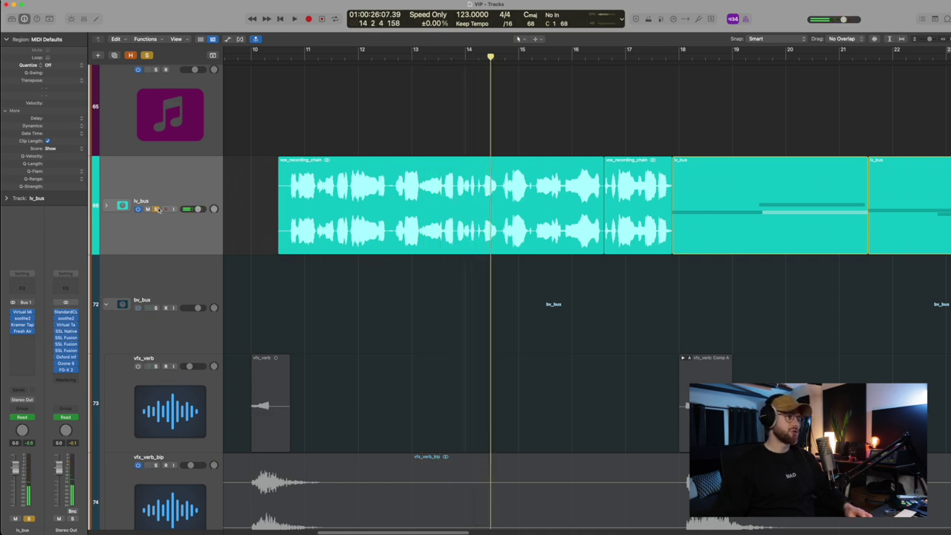
# Clear the solo on lv_bus and expand the stack to show its vocal tracks
pyautogui.click(156, 209)
pyautogui.press('super+Up')
pyautogui.press('super+Up')
pyautogui.press('super+Up')
pyautogui.press('super+Left')
pyautogui.press('super+Left')
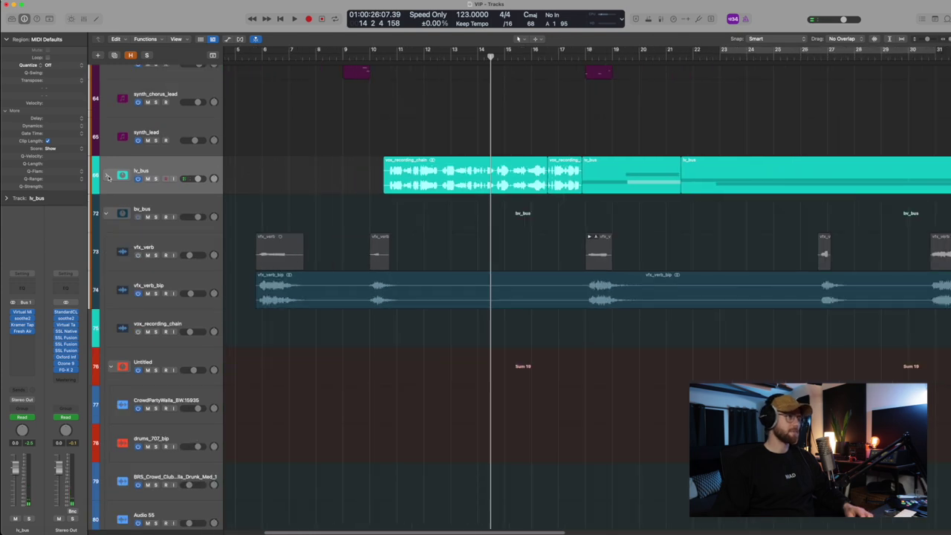
pyautogui.click(106, 178)
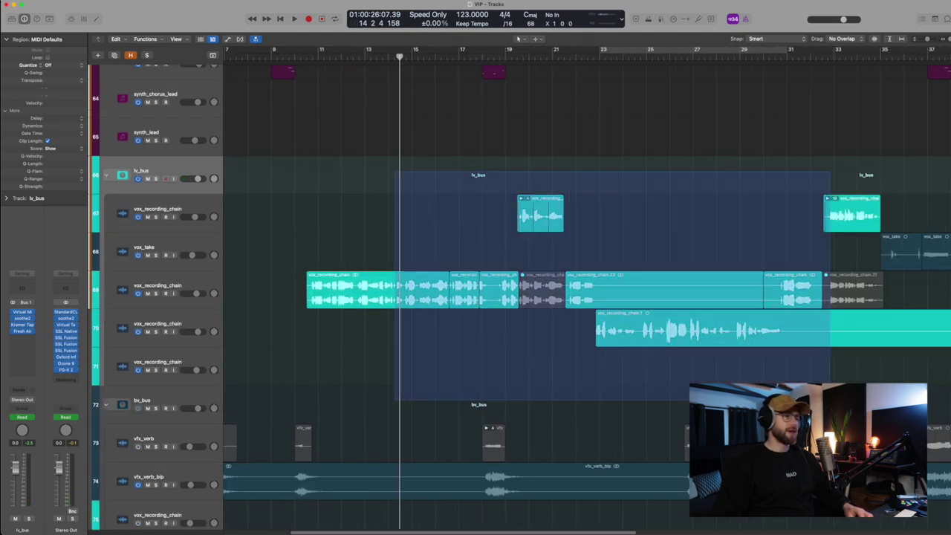
# Solo the lv_bus stack and play its lead vocal tracks from between bars 18 and 19 up to bar 21
pyautogui.keyDown('ctrl'); pyautogui.keyDown('alt'); pyautogui.moveTo(395, 170); pyautogui.dragTo(828, 439); pyautogui.keyUp('alt'); pyautogui.keyUp('ctrl')
pyautogui.press('s')
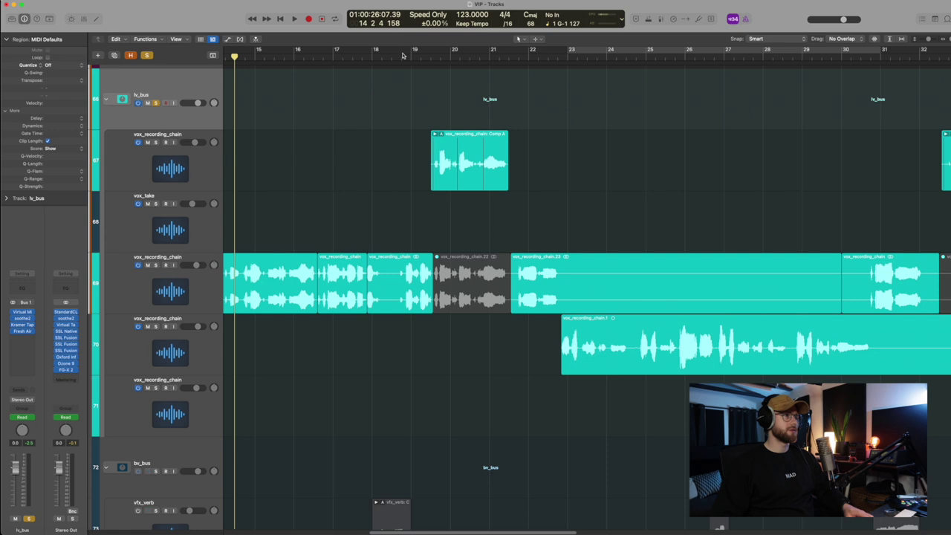
pyautogui.click(398, 58)
pyautogui.press('space')
pyautogui.press('super+Up')
pyautogui.press('super+Right')
pyautogui.press('super+Left')
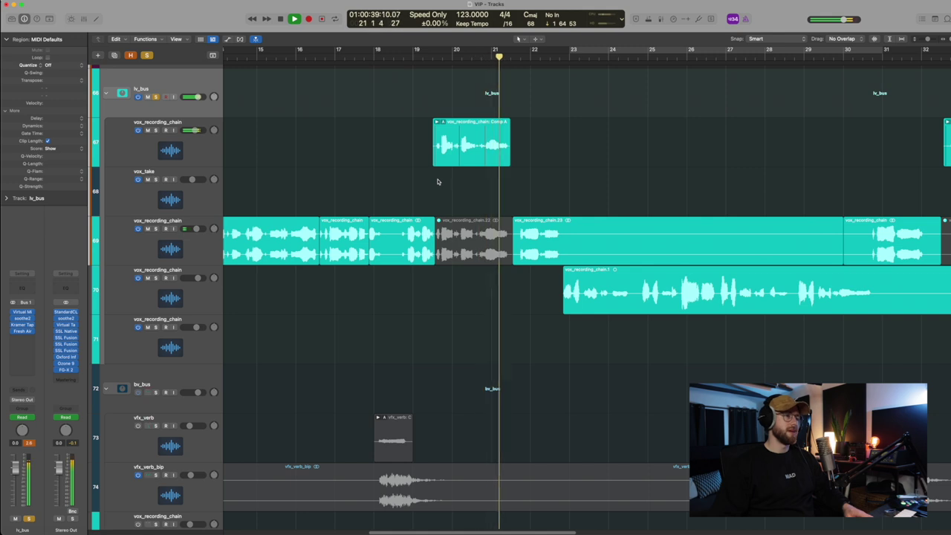
pyautogui.press('space')
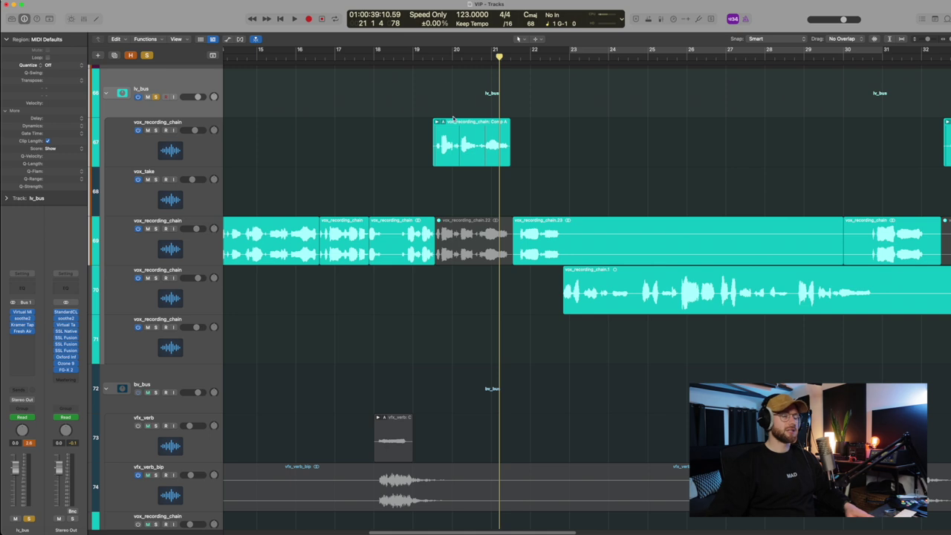
# Play the soloed lv_bus from between bars 22 and 23 up to bar 26 and select the track holding vox_recording_chain.1
pyautogui.scroll(2, 476, 130)
pyautogui.hscroll(5, 518, 147)
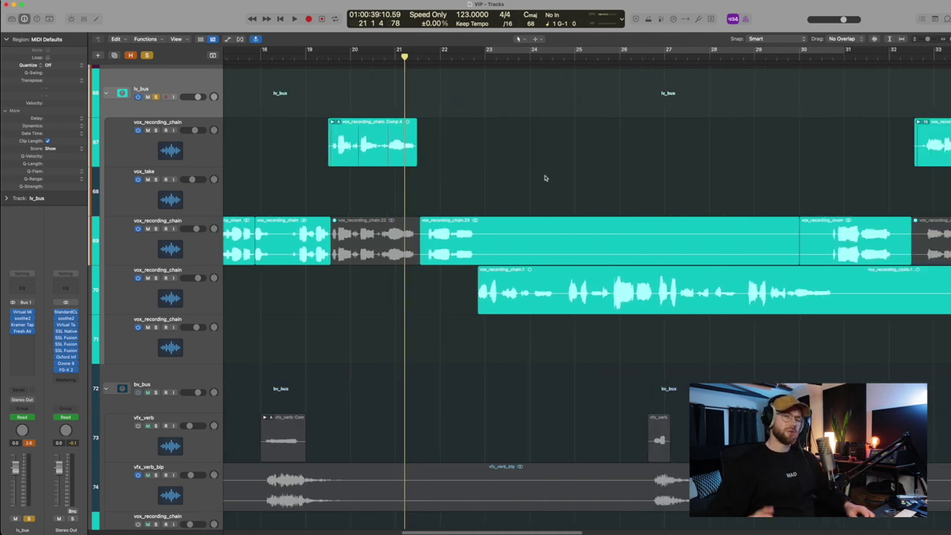
pyautogui.scroll(2, 552, 183)
pyautogui.scroll(-1, 552, 182)
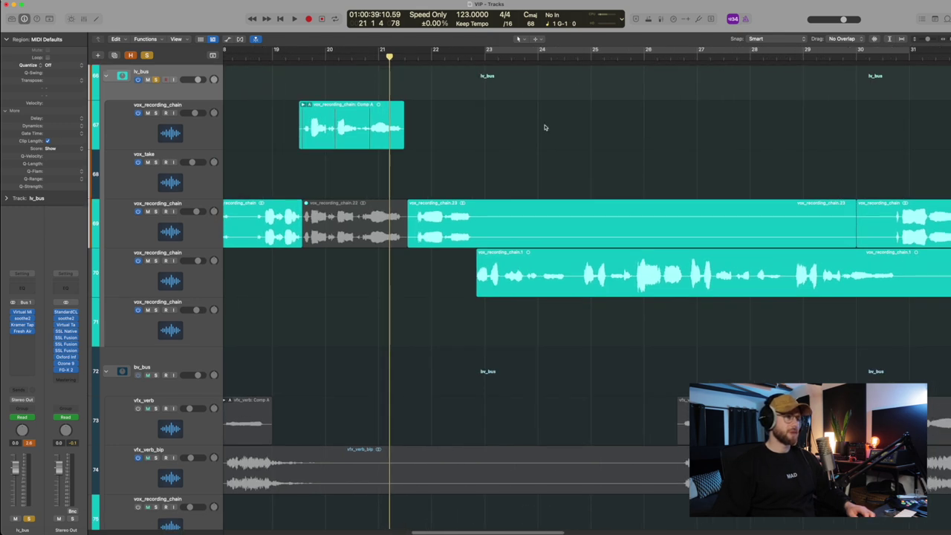
pyautogui.moveTo(456, 56); pyautogui.dragTo(460, 87)
pyautogui.press('space')
pyautogui.press('super+Left')
pyautogui.hscroll(2, 602, 169)
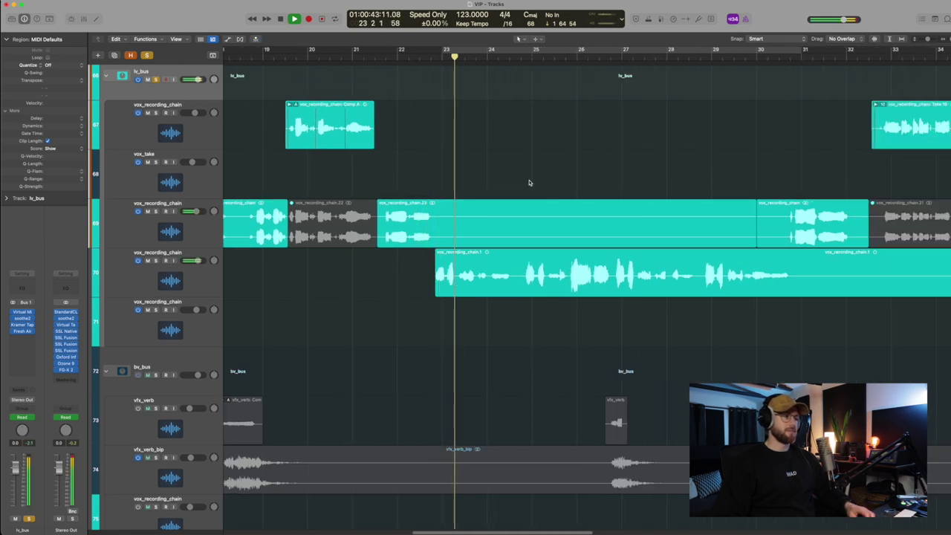
pyautogui.click(212, 271)
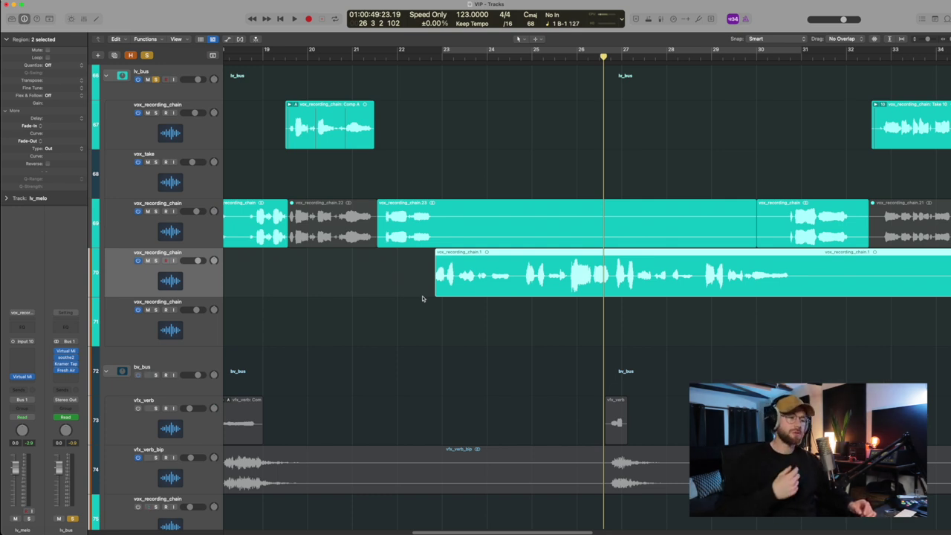
# Examine how the lead vocal regions are layered across the lv_bus tracks from about bar 13 to bar 50
pyautogui.press('super+Up')
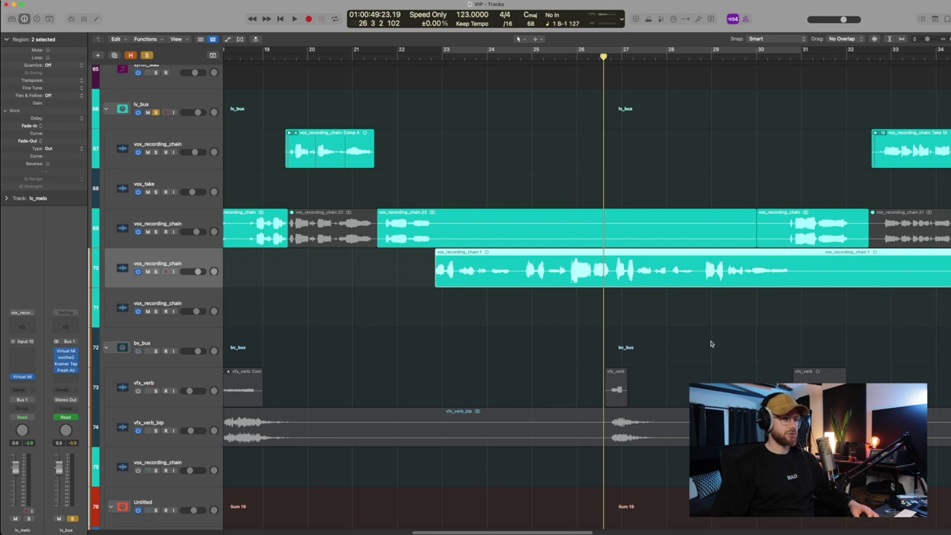
pyautogui.scroll(2, 712, 343)
pyautogui.scroll(1, 541, 312)
pyautogui.hscroll(-3, 657, 355)
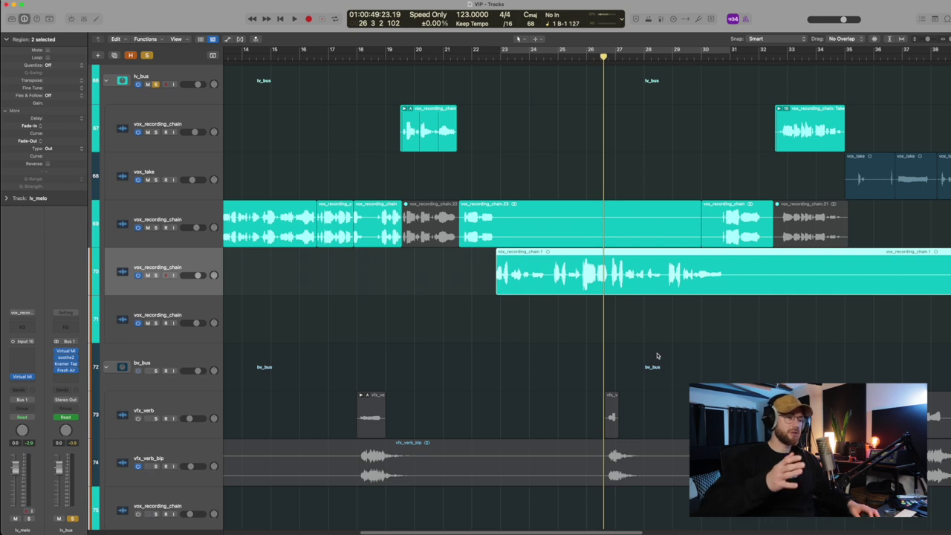
pyautogui.hscroll(2, 673, 376)
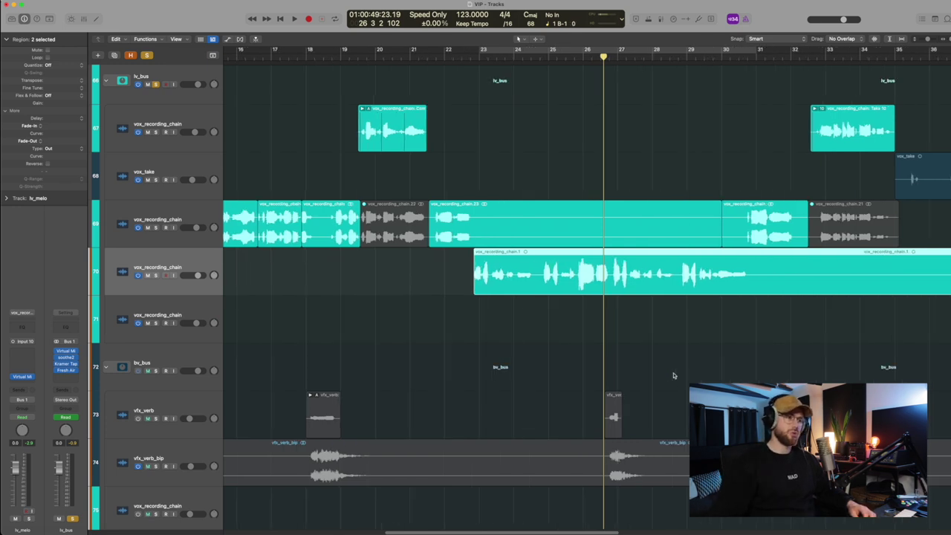
pyautogui.scroll(-2, 675, 378)
pyautogui.scroll(-3, 675, 378)
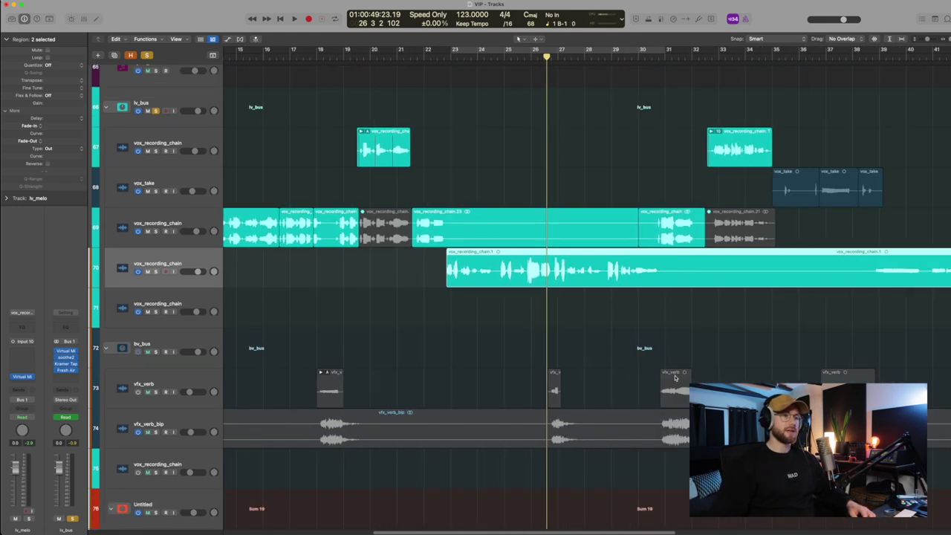
pyautogui.hscroll(-3, 675, 378)
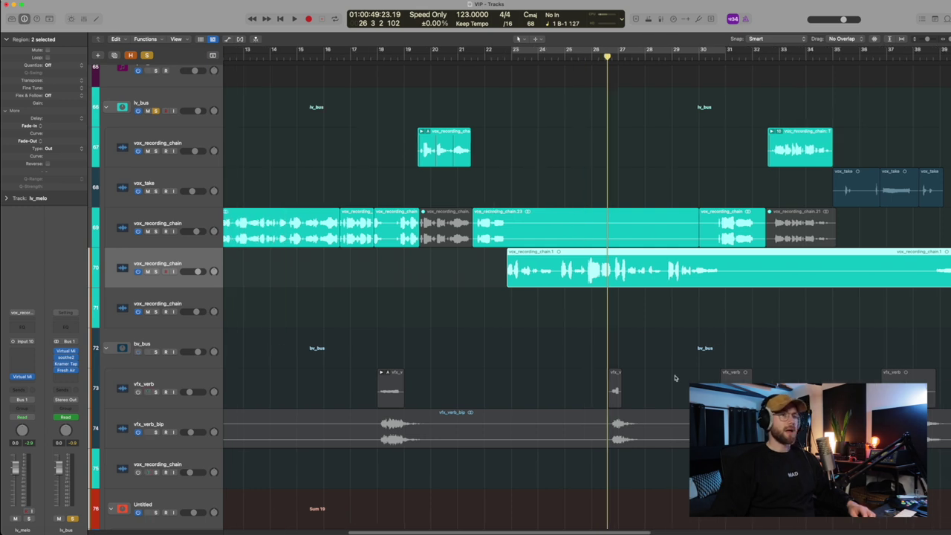
pyautogui.hscroll(10, 674, 377)
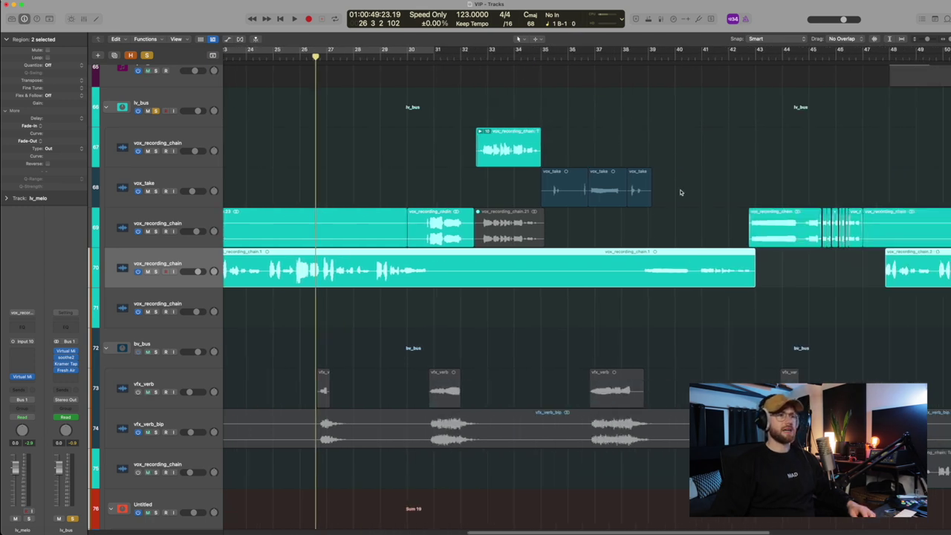
# Play the soloed lv_bus from bar 35, where the vox_take regions begin, and replay it from there up to bar 39
pyautogui.click(541, 58)
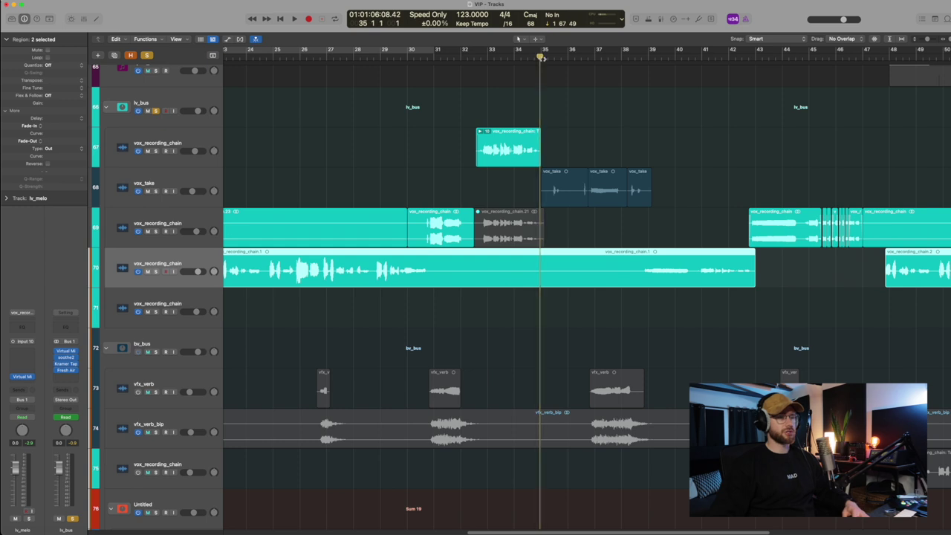
pyautogui.press('space')
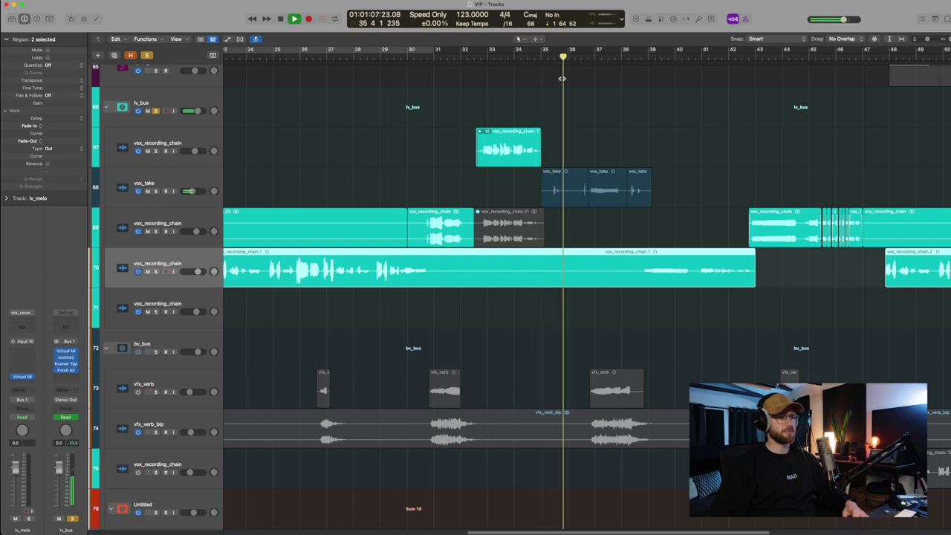
pyautogui.press('super+Down')
pyautogui.press('super+Right')
pyautogui.hscroll(3, 571, 151)
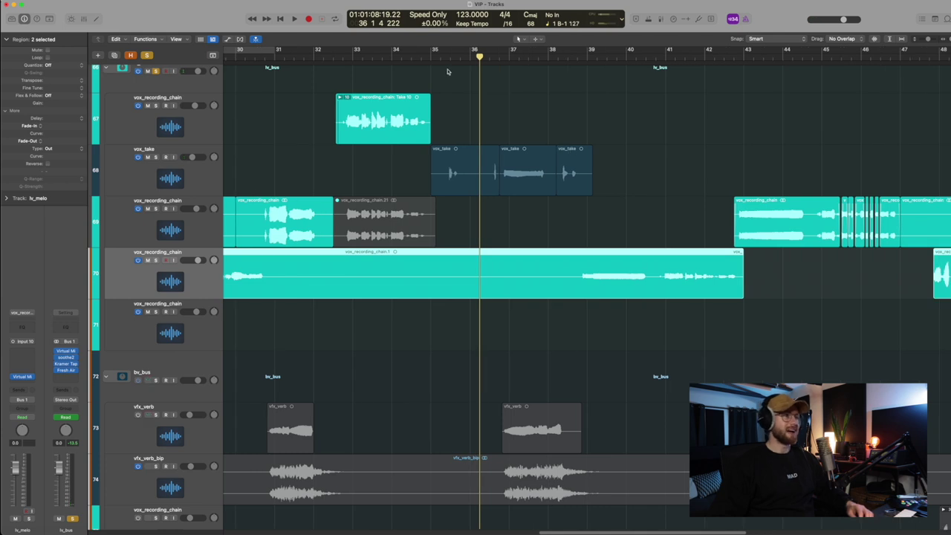
pyautogui.press('space')
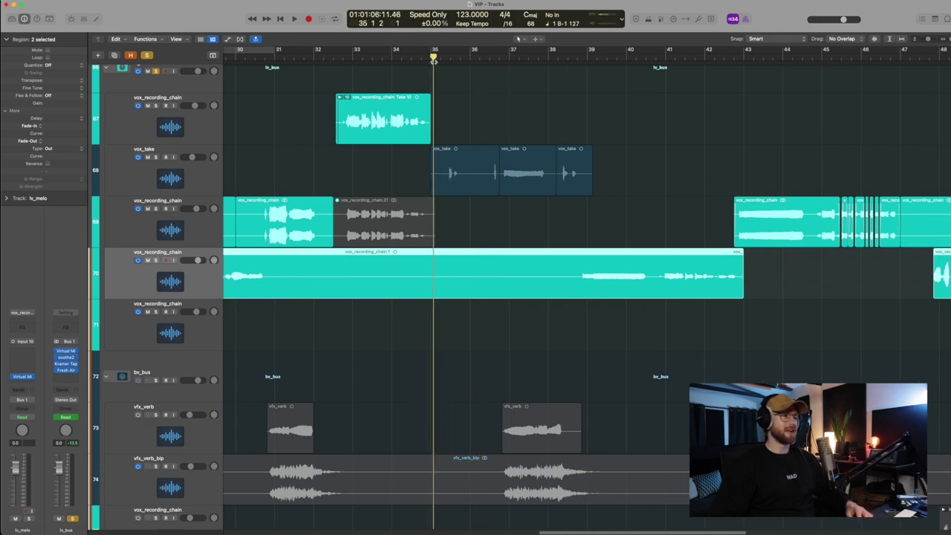
pyautogui.press('space')
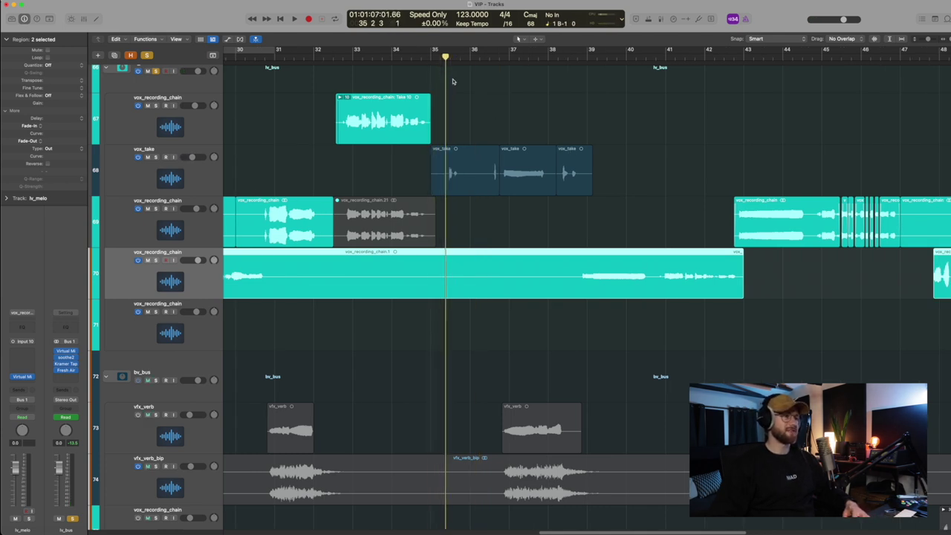
pyautogui.press('space')
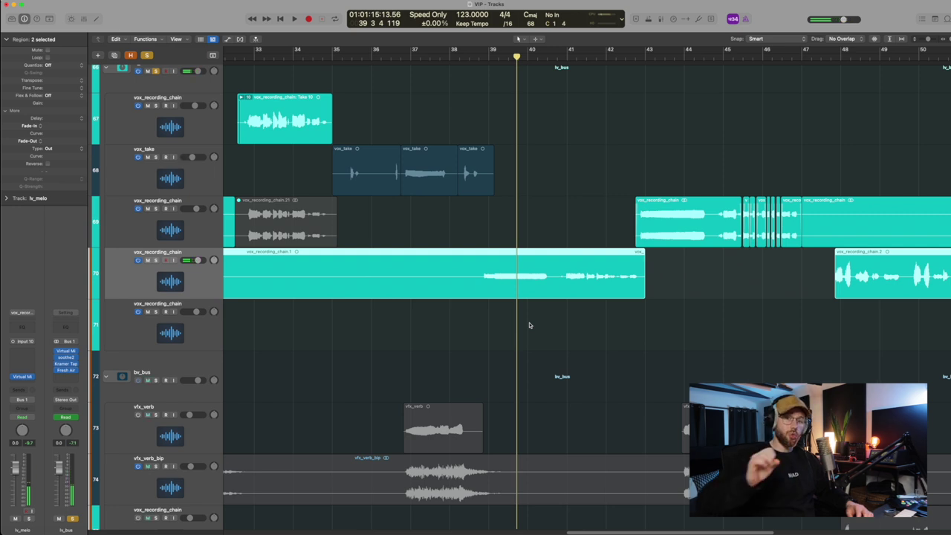
# Select the vox_recording_chain.1 region and examine how the lead and background vocal regions are spread over the whole song
pyautogui.scroll(-5, 562, 324)
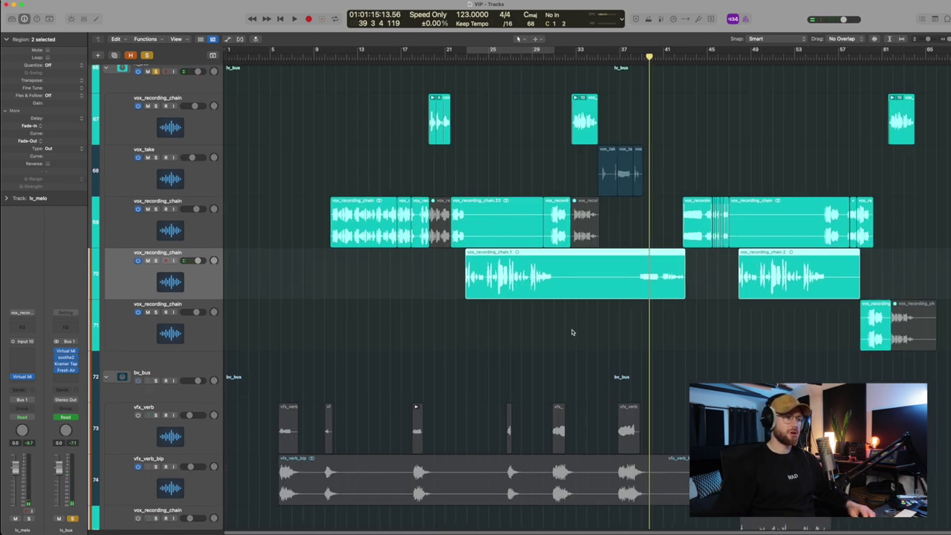
pyautogui.scroll(5, 565, 162)
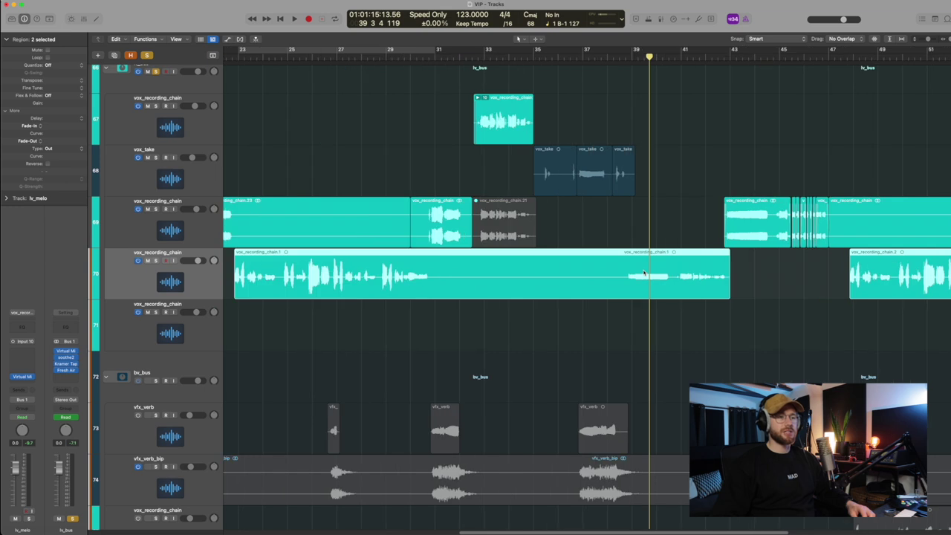
pyautogui.moveTo(596, 331); pyautogui.dragTo(811, 269)
pyautogui.press('super+Left')
pyautogui.press('super+Left')
pyautogui.press('super+Left')
pyautogui.press('super+Up')
pyautogui.press('super+Up')
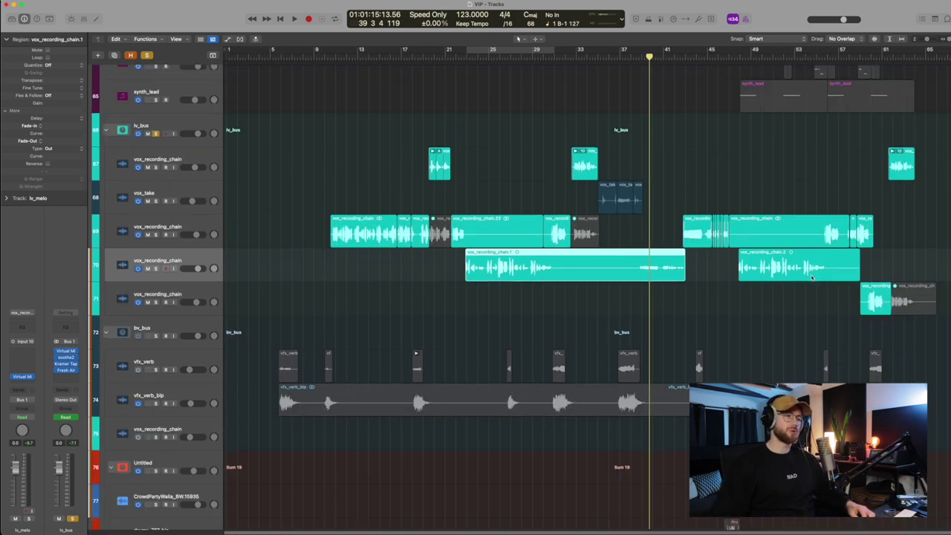
pyautogui.scroll(2, 813, 278)
pyautogui.scroll(-1, 812, 277)
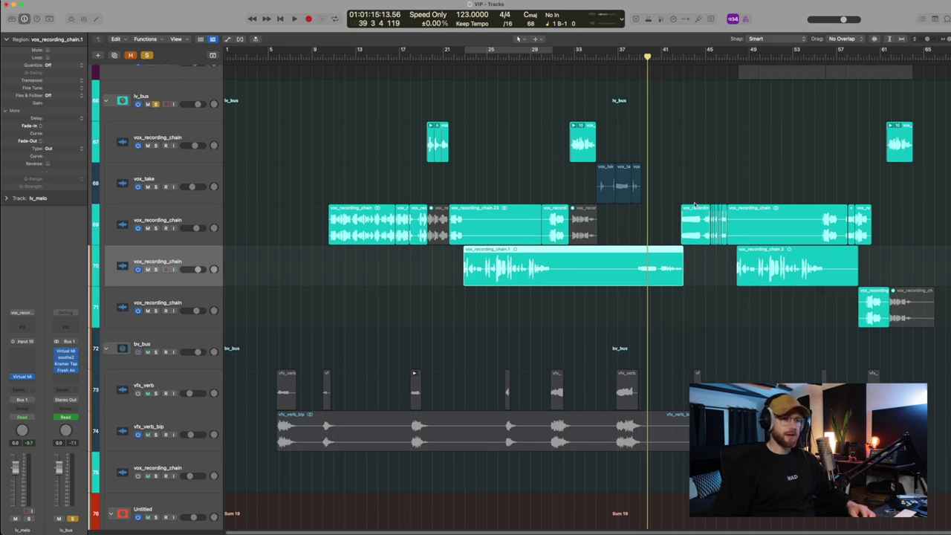
pyautogui.scroll(-2, 715, 249)
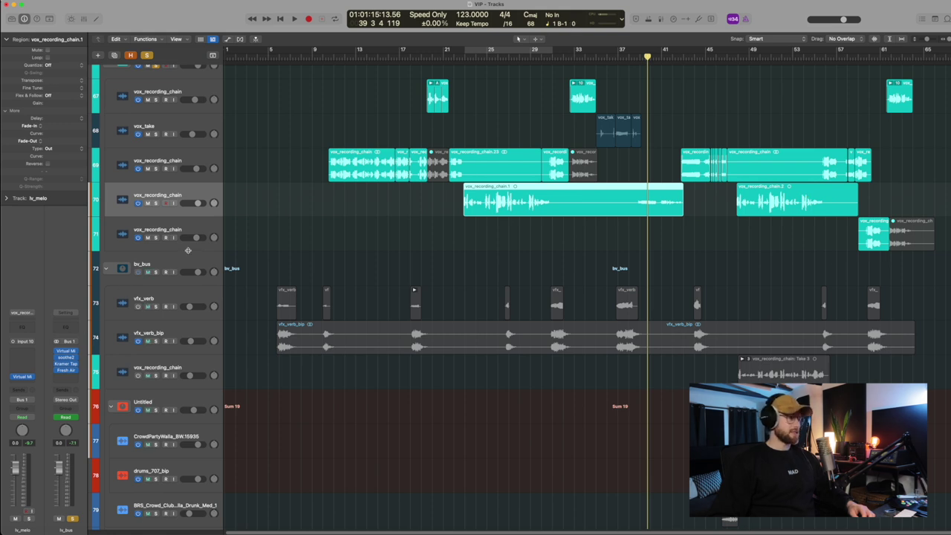
# Solo bv_bus briefly, clear all solos, and select the vfx_verb_bip region and its track
pyautogui.click(156, 272)
pyautogui.scroll(-2, 370, 304)
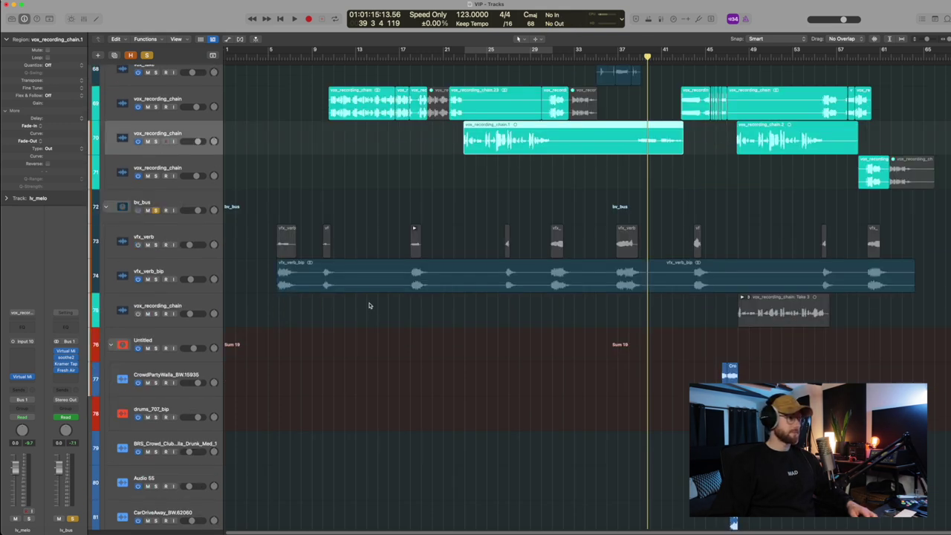
pyautogui.click(147, 56)
pyautogui.scroll(-2, 294, 197)
pyautogui.click(291, 226)
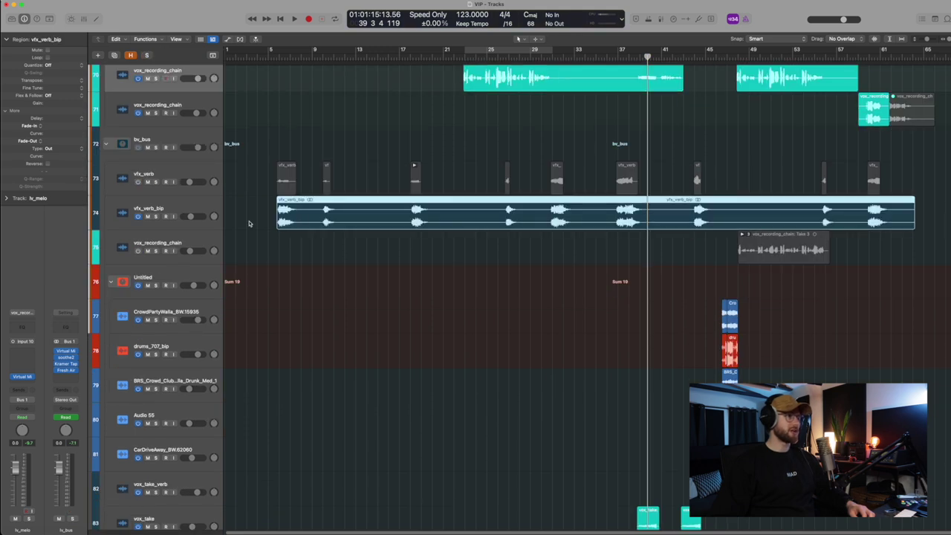
pyautogui.click(198, 201)
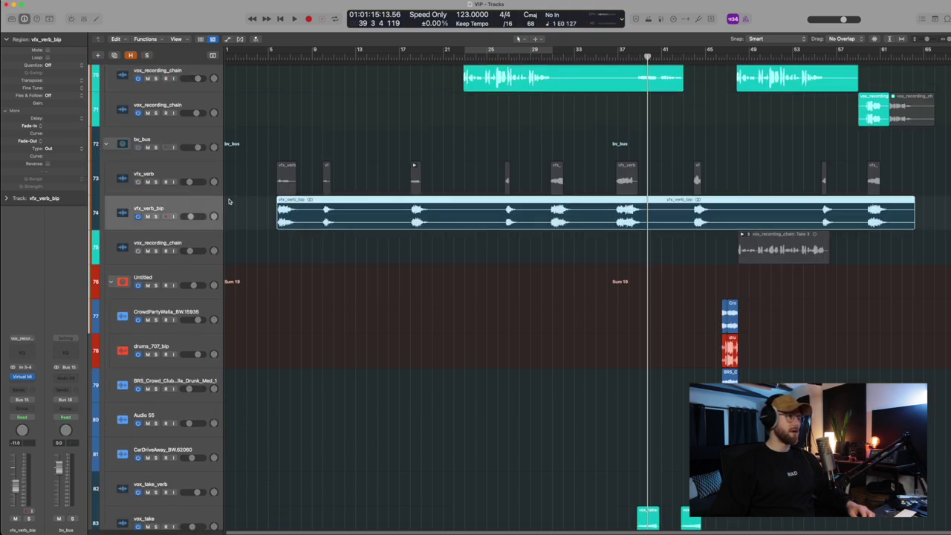
# Find the vfx_vox_reverse track below the harmony takes and select its region at bar 7
pyautogui.scroll(-5, 751, 300)
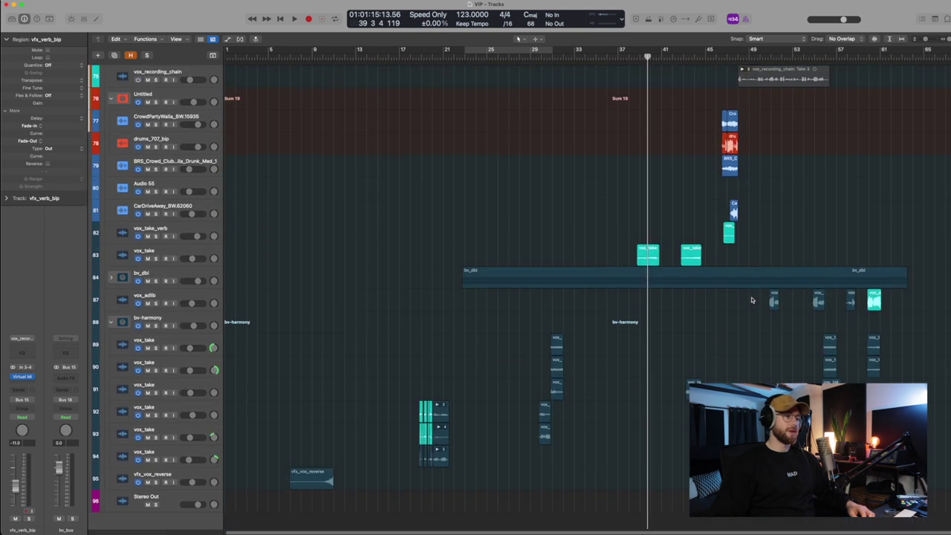
pyautogui.moveTo(279, 367); pyautogui.dragTo(588, 501)
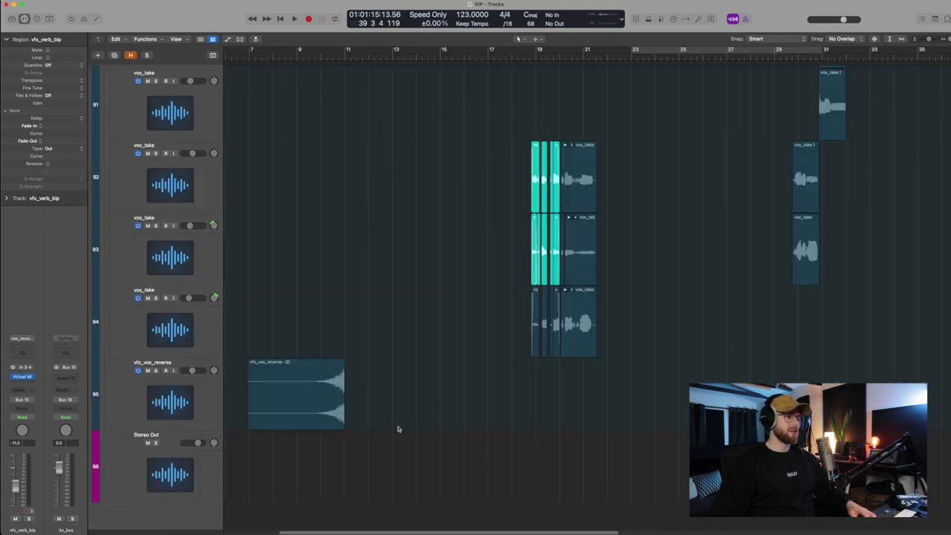
pyautogui.click(334, 380)
# Place the playhead between bars 18 and 19 and solo the bv-harmony stack
pyautogui.click(520, 56)
pyautogui.press('super+Right')
pyautogui.press('super+Up')
pyautogui.hscroll(4, 591, 208)
pyautogui.scroll(-3, 591, 208)
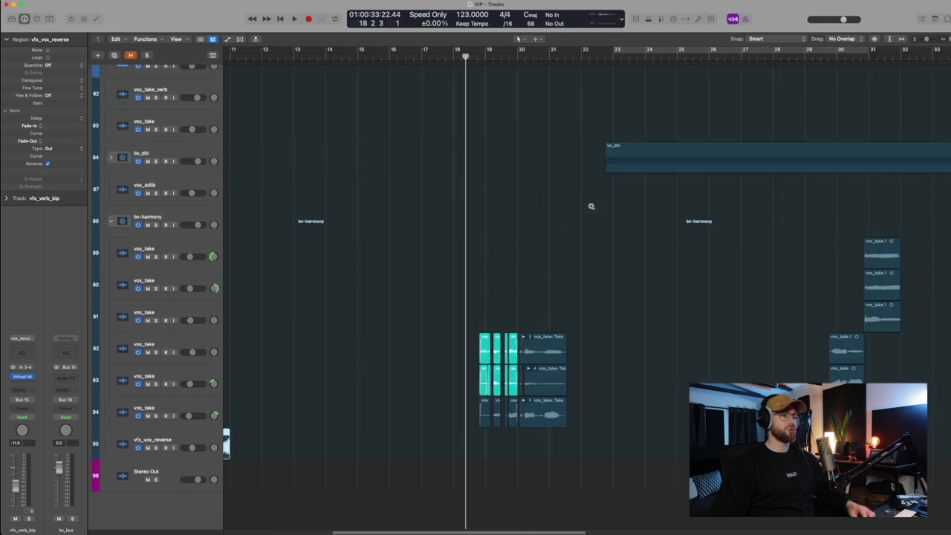
pyautogui.hscroll(3, 591, 208)
pyautogui.scroll(-1, 591, 208)
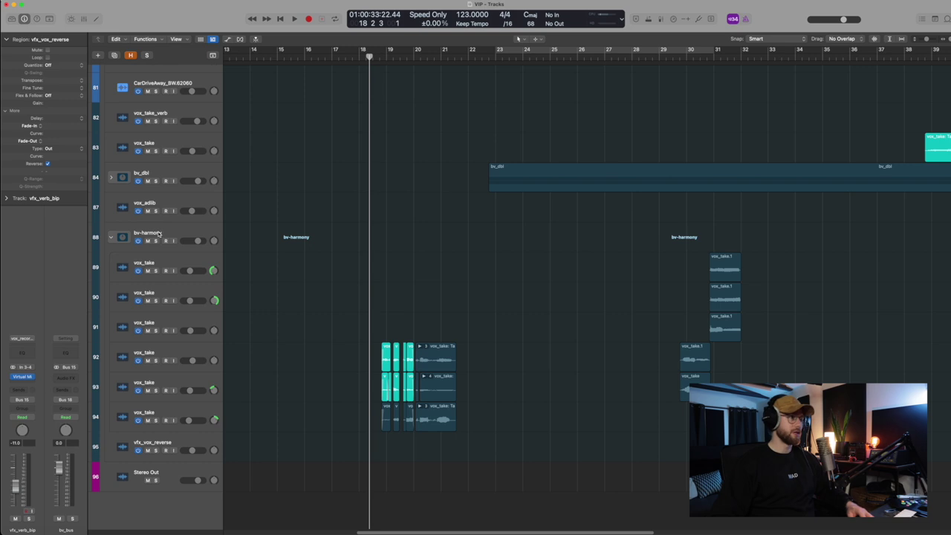
pyautogui.click(195, 240)
pyautogui.press('s')
# Play the soloed bv-harmony stack from bar 18 up to bar 21
pyautogui.scroll(-2, 468, 274)
pyautogui.scroll(2, 469, 274)
pyautogui.press('space')
pyautogui.scroll(-3, 458, 273)
pyautogui.scroll(-1, 459, 274)
pyautogui.press('space')
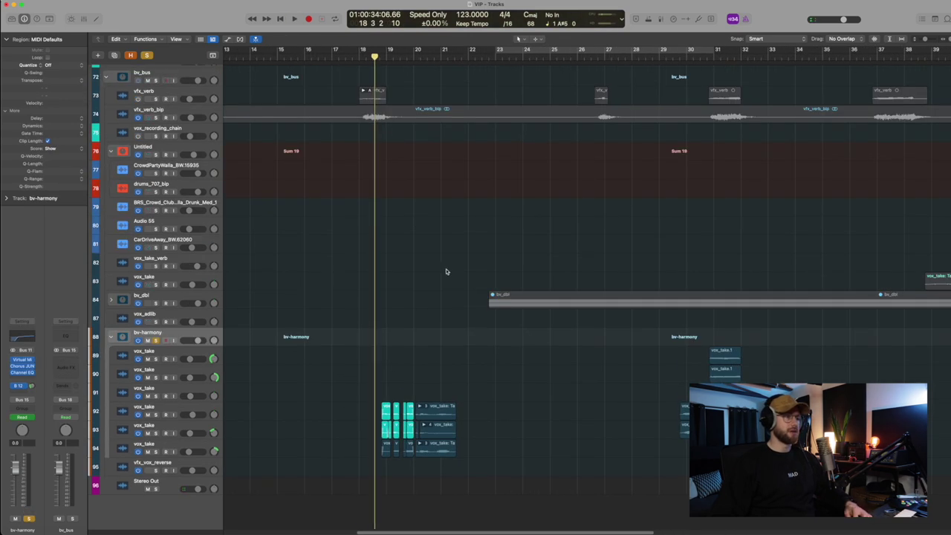
pyautogui.press('space')
pyautogui.scroll(-2, 425, 260)
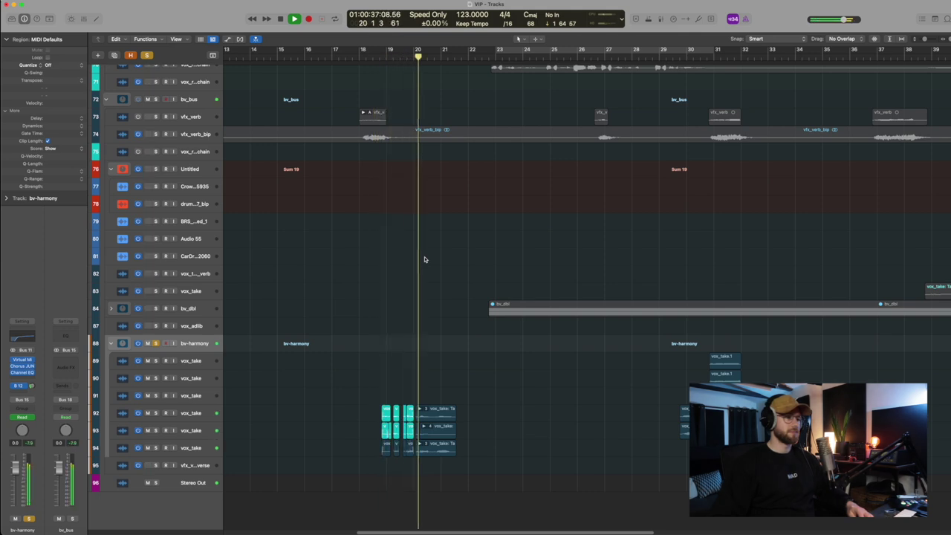
pyautogui.press('super+Up')
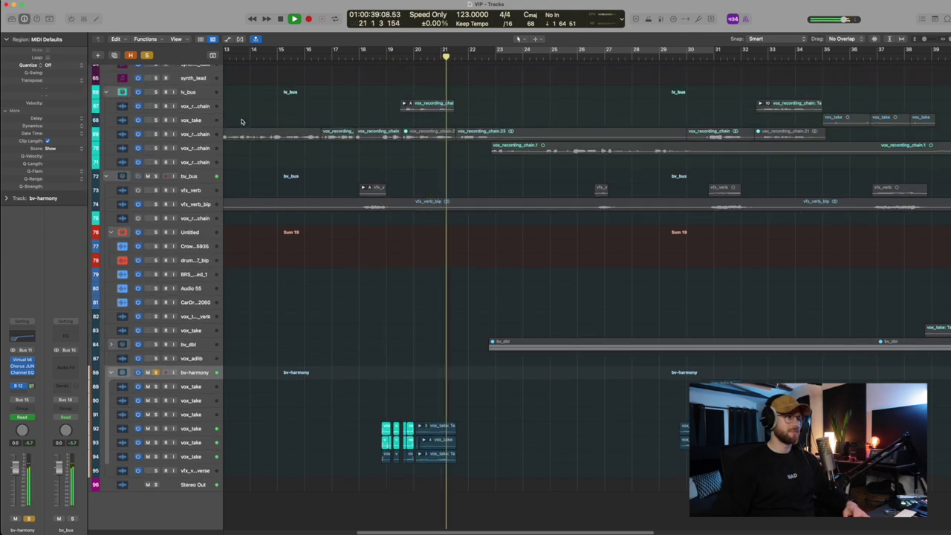
pyautogui.press('space')
# Solo lv_bus alongside bv-harmony and play both from between bars 18 and 19 up to the end of bar 20
pyautogui.click(209, 136)
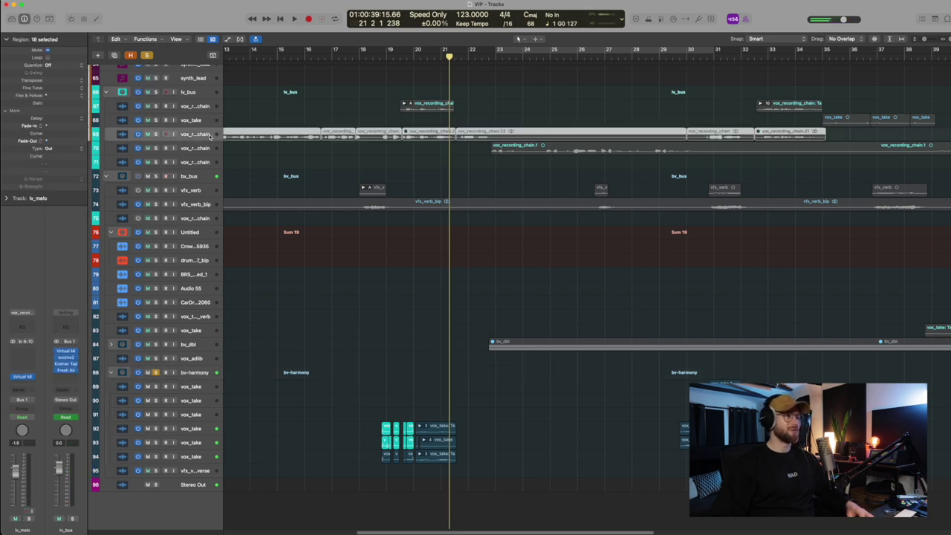
pyautogui.click(196, 92)
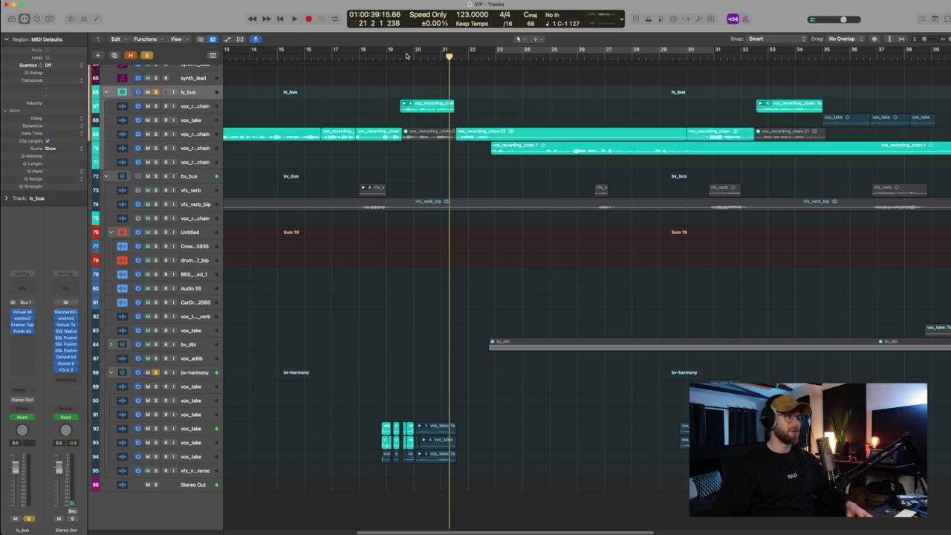
pyautogui.click(402, 56)
pyautogui.press('space')
pyautogui.click(379, 57)
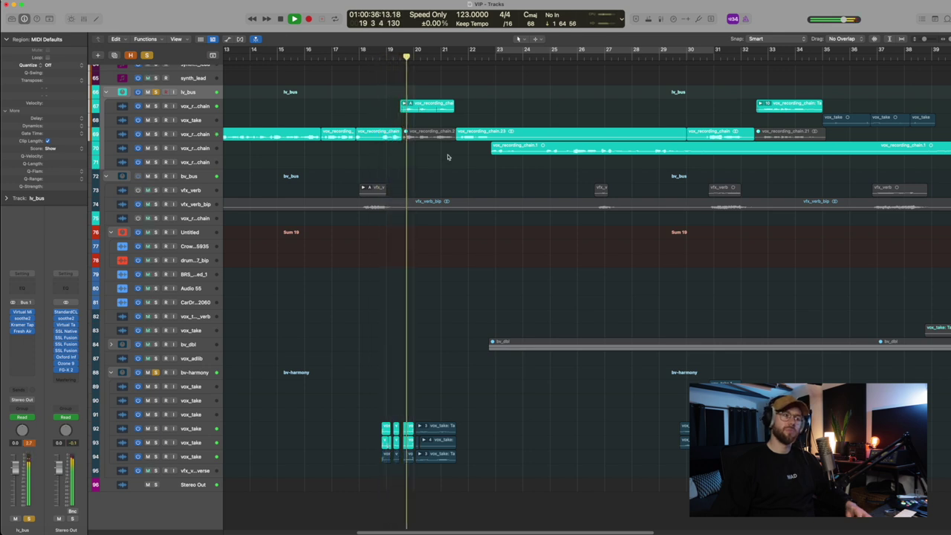
pyautogui.press('space')
# Clear the solo on lv_bus and look closely at the bv-harmony takes between bars 18 and 21
pyautogui.click(155, 92)
pyautogui.moveTo(345, 316); pyautogui.dragTo(660, 491)
pyautogui.scroll(5, 487, 396)
pyautogui.scroll(-3, 488, 400)
pyautogui.hscroll(-5, 488, 399)
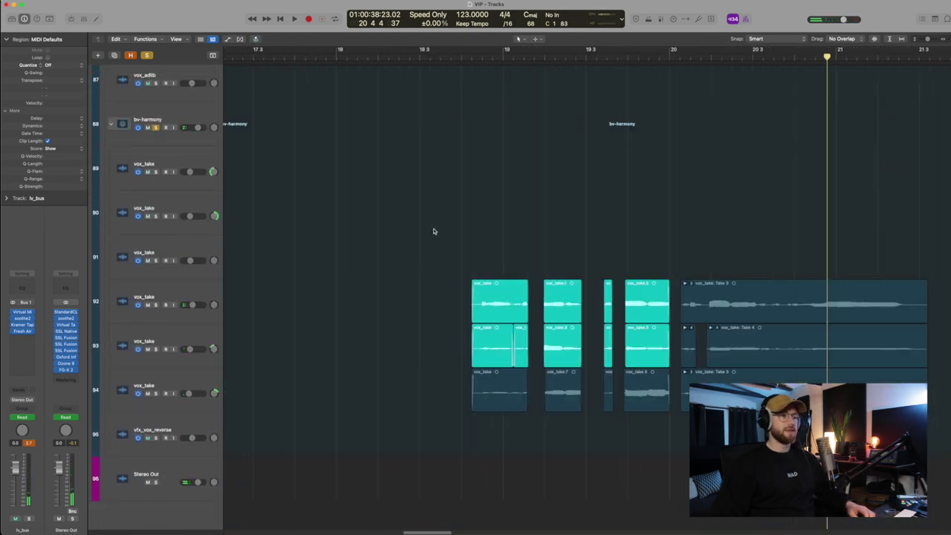
# Select the bv-harmony takes between bars 18 and 21 and inspect their waveforms up close
pyautogui.moveTo(434, 232); pyautogui.dragTo(714, 417)
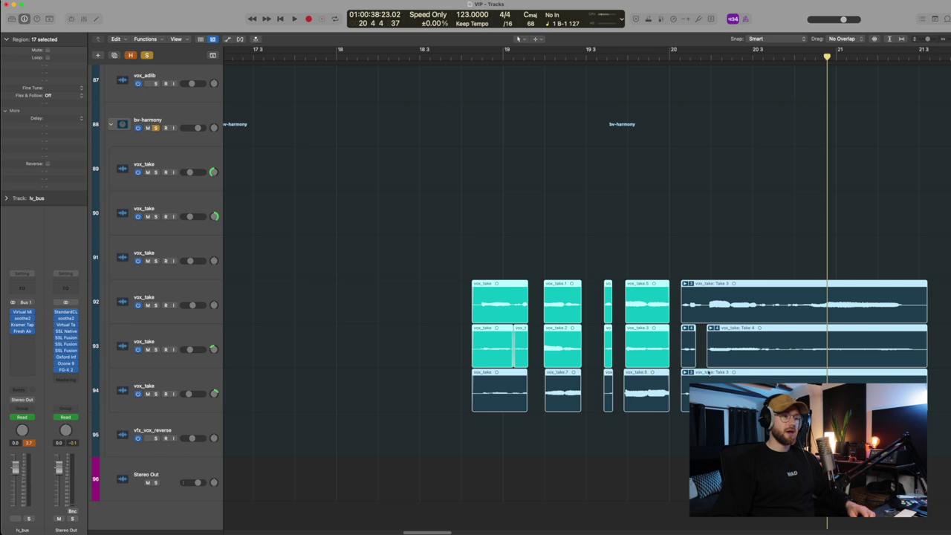
pyautogui.press('z')
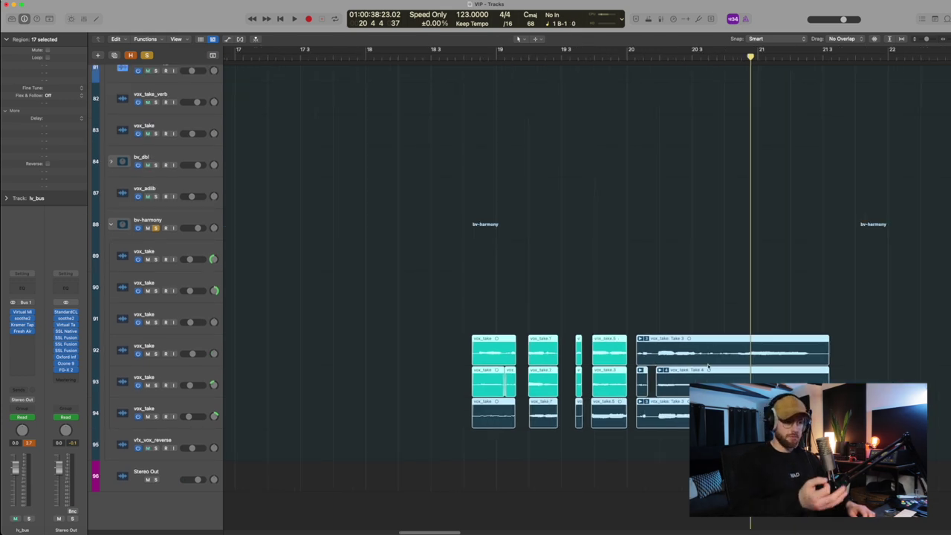
pyautogui.moveTo(472, 287); pyautogui.dragTo(623, 425)
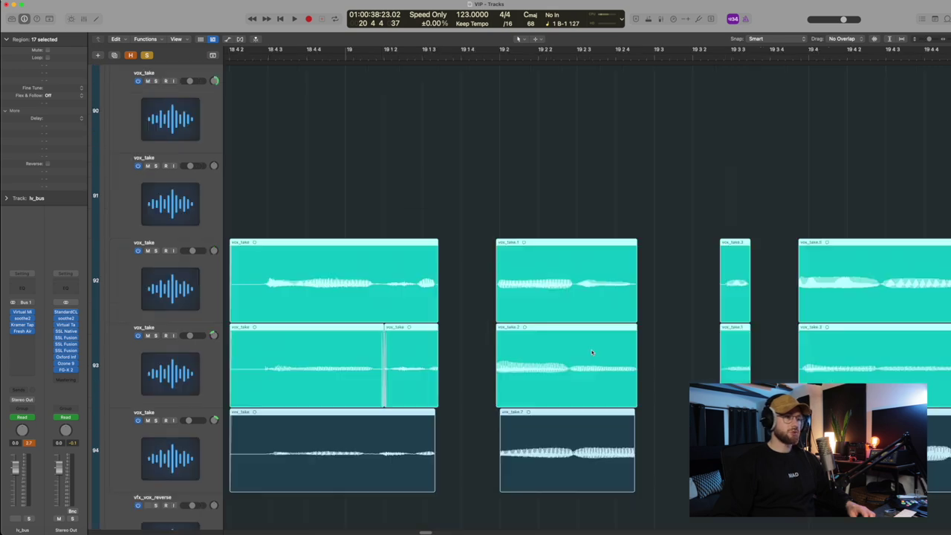
pyautogui.scroll(-5, 592, 351)
pyautogui.hscroll(-3, 578, 354)
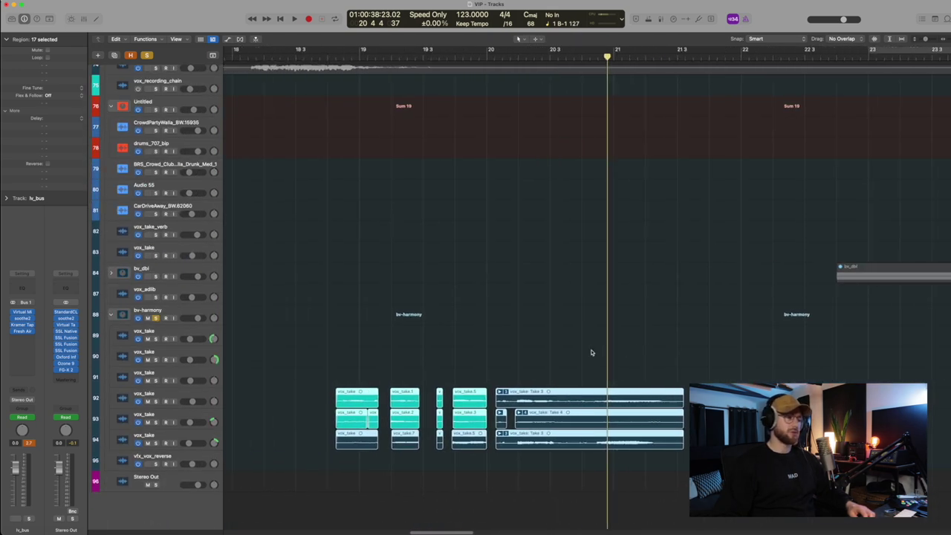
# Clear the solo on the bv-harmony stack
pyautogui.press('super+Left')
pyautogui.press('super+Left')
pyautogui.press('super+Up')
pyautogui.press('super+Up')
pyautogui.press('super+Up')
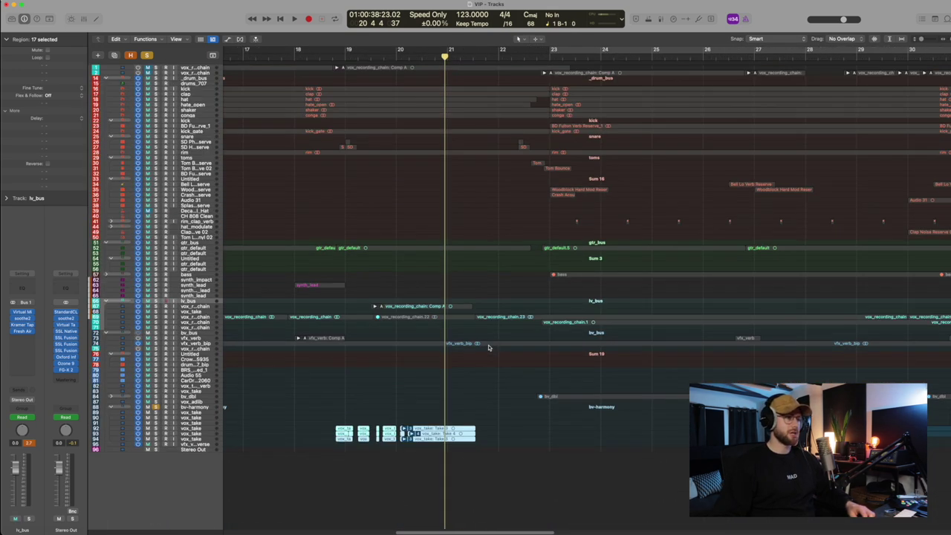
pyautogui.click(155, 406)
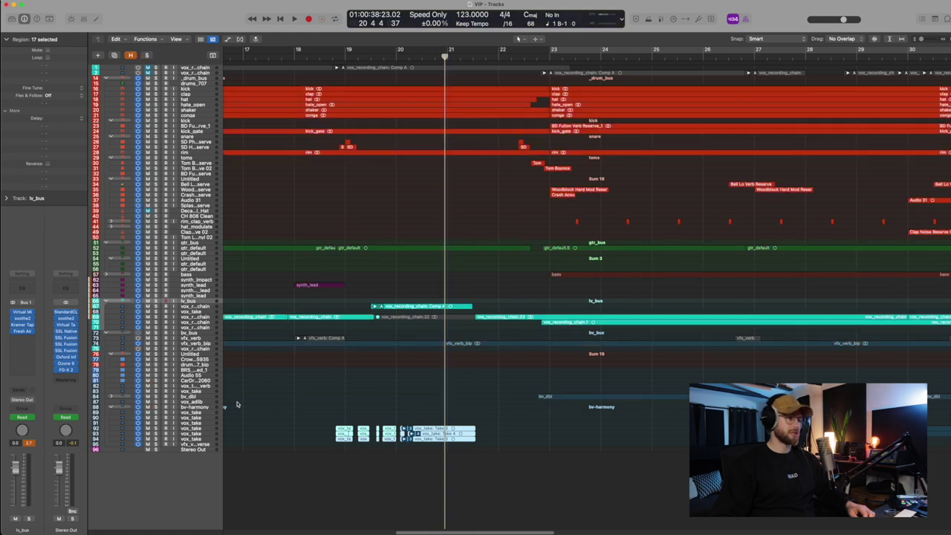
# Look over the lead and background vocal tracks around bars 18 to 27
pyautogui.press('super+Right')
pyautogui.press('super+Right')
pyautogui.press('super+Down')
pyautogui.press('super+Down')
pyautogui.hscroll(3, 434, 385)
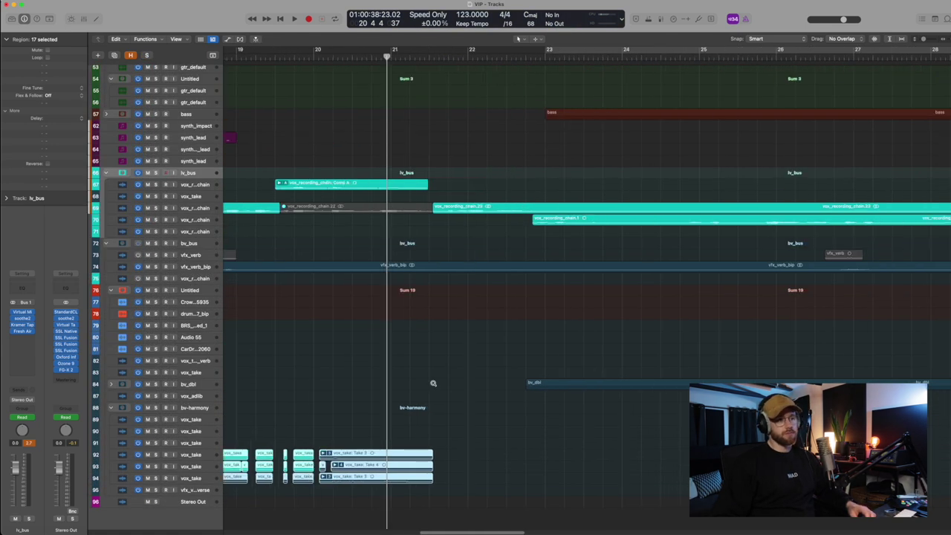
pyautogui.press('super+Down')
pyautogui.press('super+Down')
pyautogui.hscroll(-3, 433, 385)
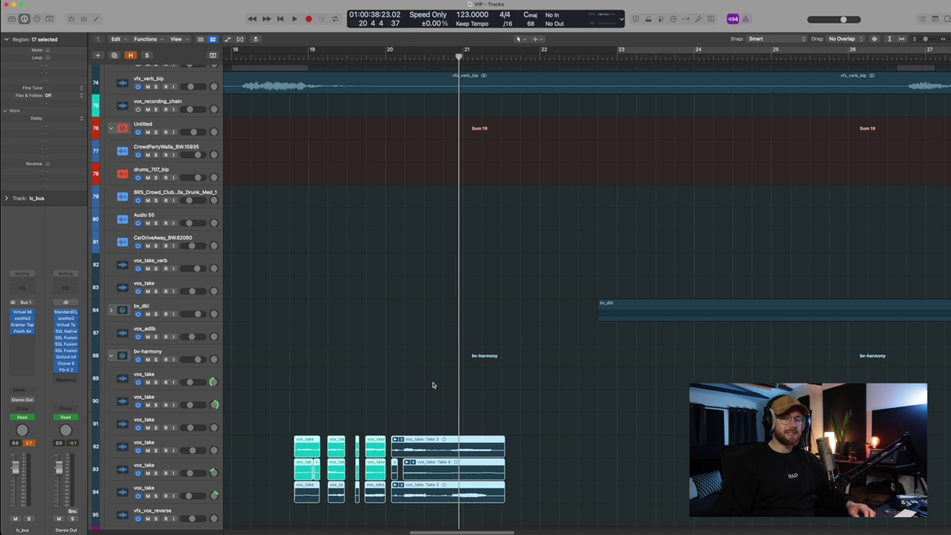
# Select the bv_dbl stack and expand it to show its two takes
pyautogui.hscroll(8, 461, 404)
pyautogui.press('super+Left')
pyautogui.press('super+Left')
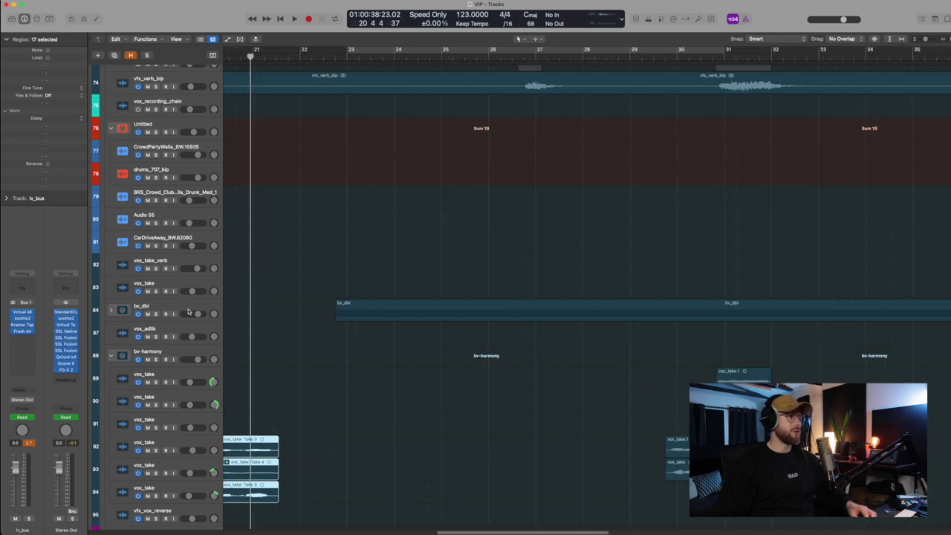
pyautogui.click(125, 305)
pyautogui.click(113, 311)
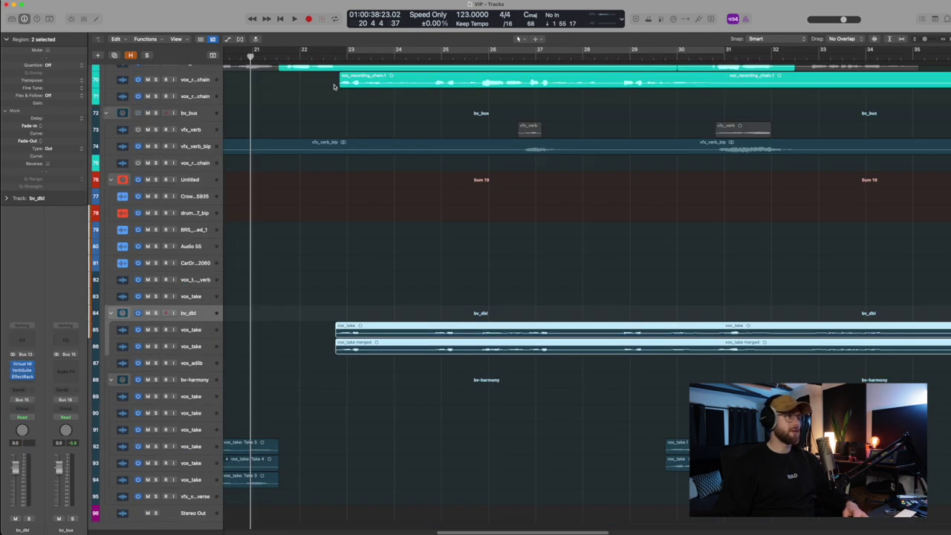
# Play from between bars 22 and 23 with the bv_dbl stack soloed, stopping in bar 25
pyautogui.click(322, 56)
pyautogui.press('super+Right')
pyautogui.press('space')
pyautogui.press('s')
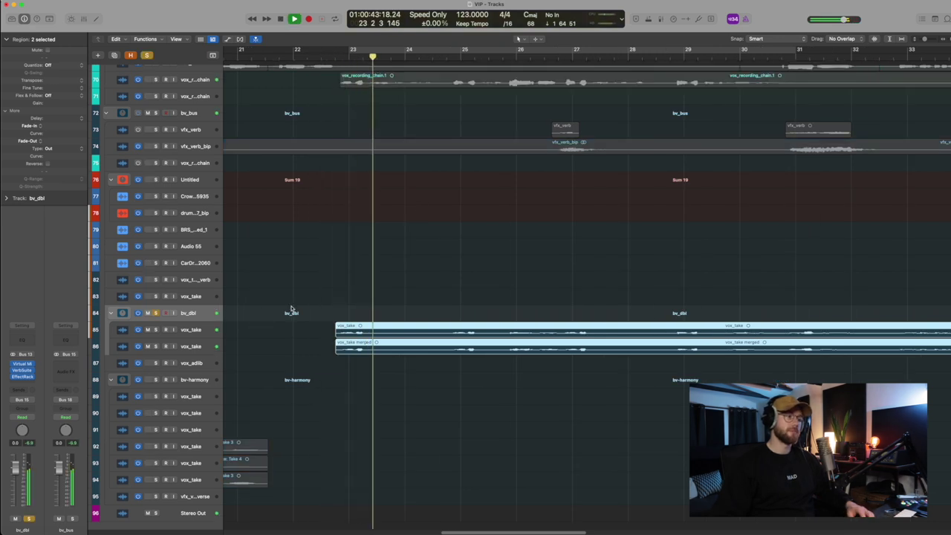
pyautogui.hscroll(3, 367, 318)
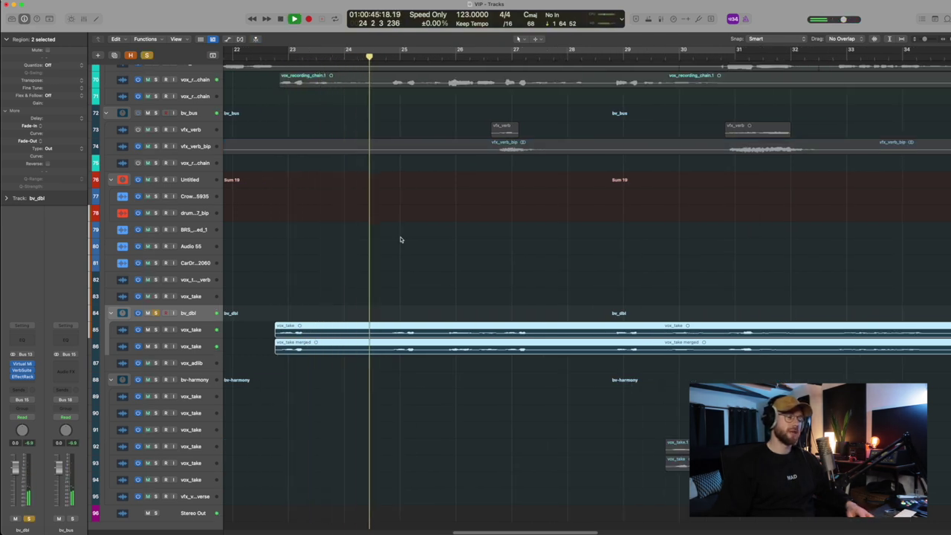
pyautogui.press('space')
# Clear the solo on bv_dbl and play the full mix from just before bar 26
pyautogui.click(156, 312)
pyautogui.scroll(-2, 377, 320)
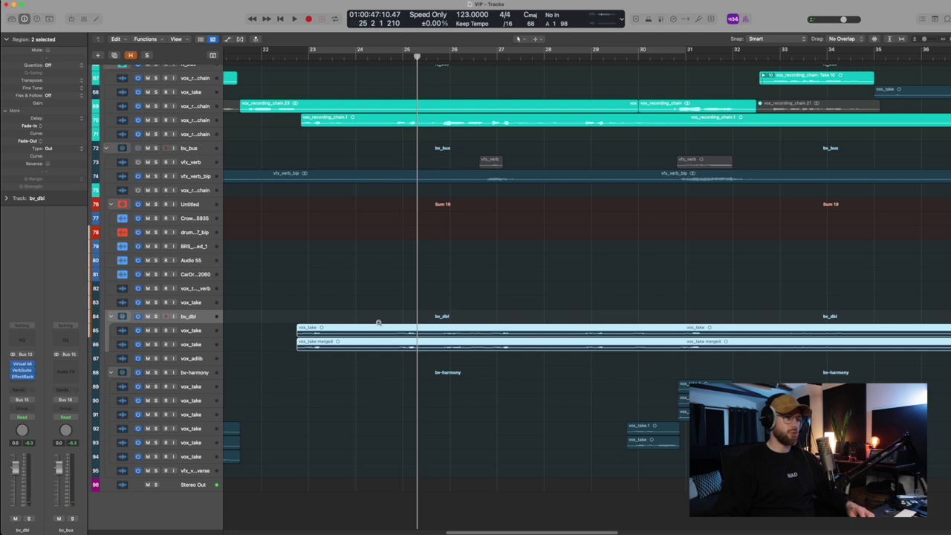
pyautogui.scroll(3, 378, 322)
pyautogui.click(443, 58)
pyautogui.press('space')
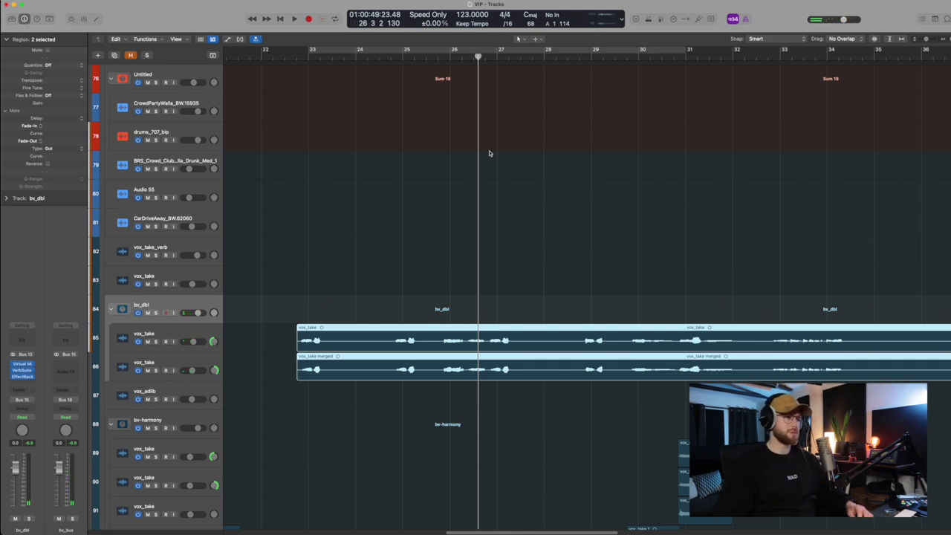
# Solo the bv_dbl stack again and place the playhead at the start of its takes, just before bar 23
pyautogui.press('super+Left')
pyautogui.press('super+Up')
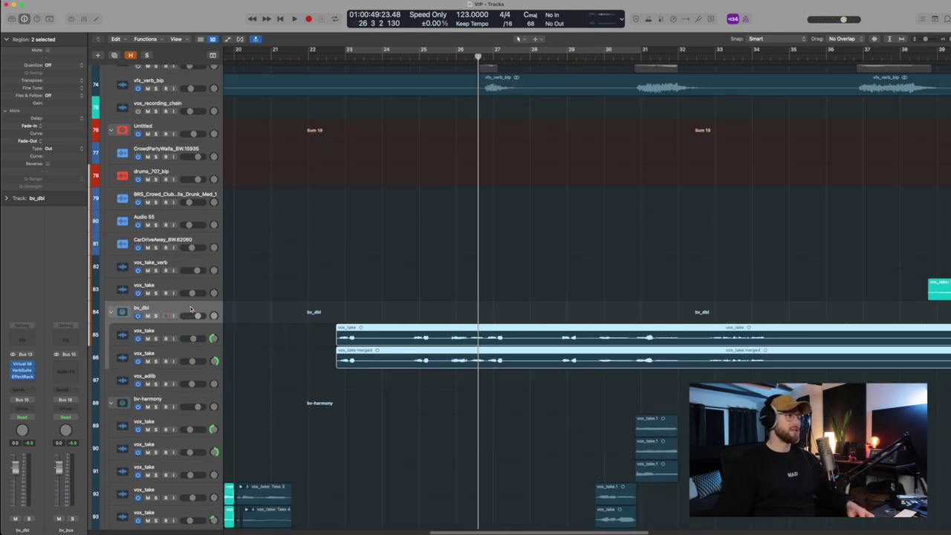
pyautogui.click(191, 307)
pyautogui.press('s')
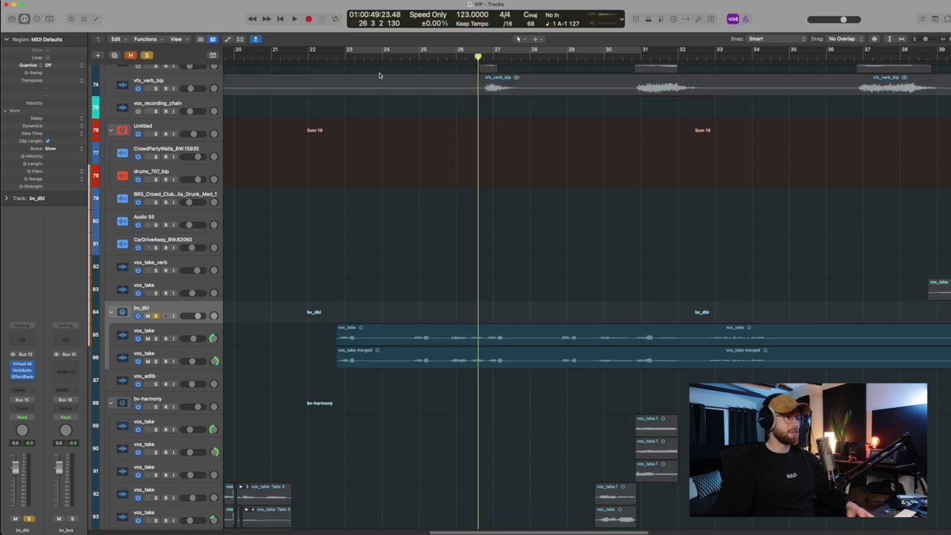
pyautogui.press('space')
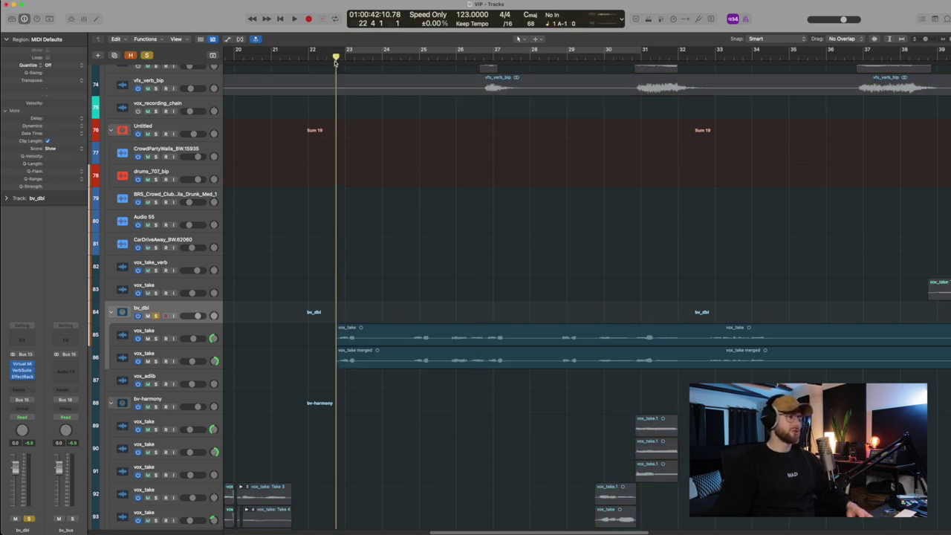
pyautogui.scroll(1, 271, 316)
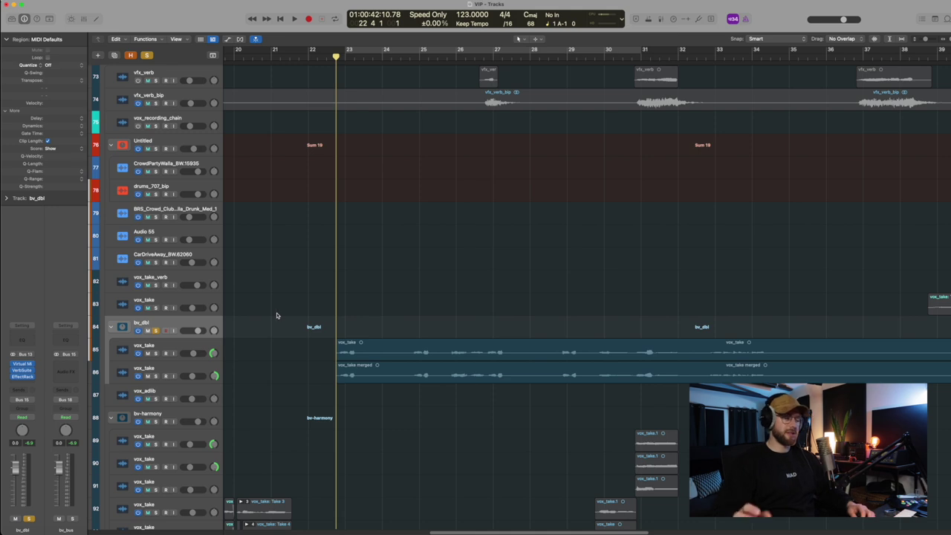
pyautogui.scroll(-1, 271, 323)
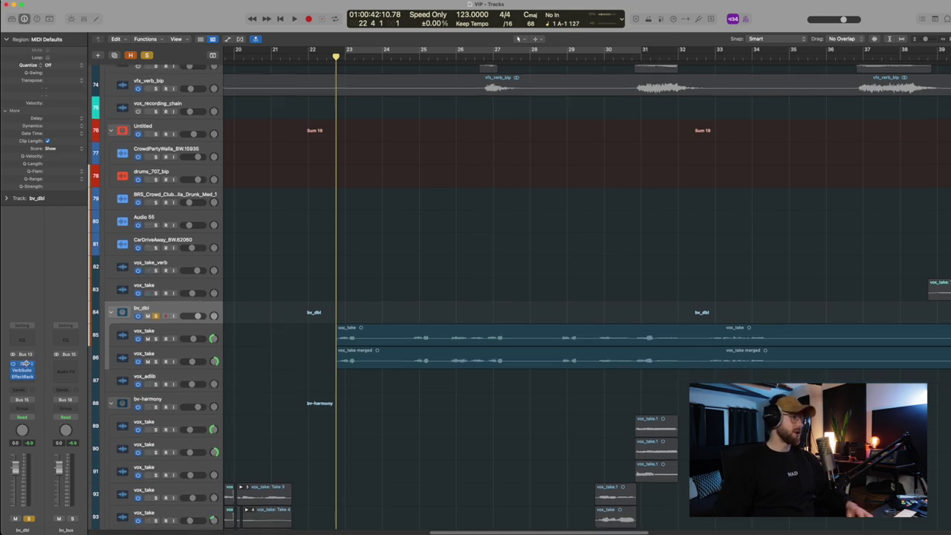
# Open the VerbSuite Classics and EffectRack plug-ins on bv_dbl, and move the EffectRack window clear of the takes
pyautogui.click(25, 365)
pyautogui.click(24, 366)
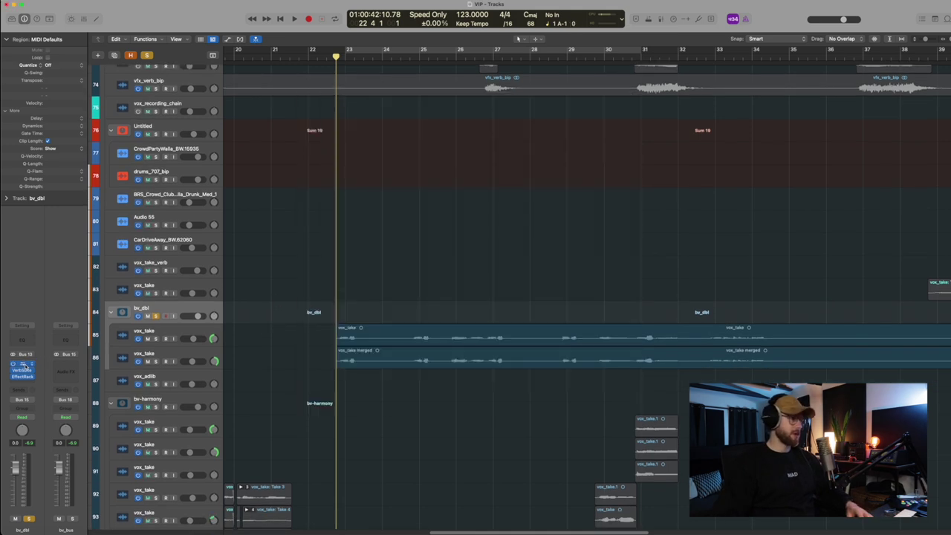
pyautogui.click(22, 373)
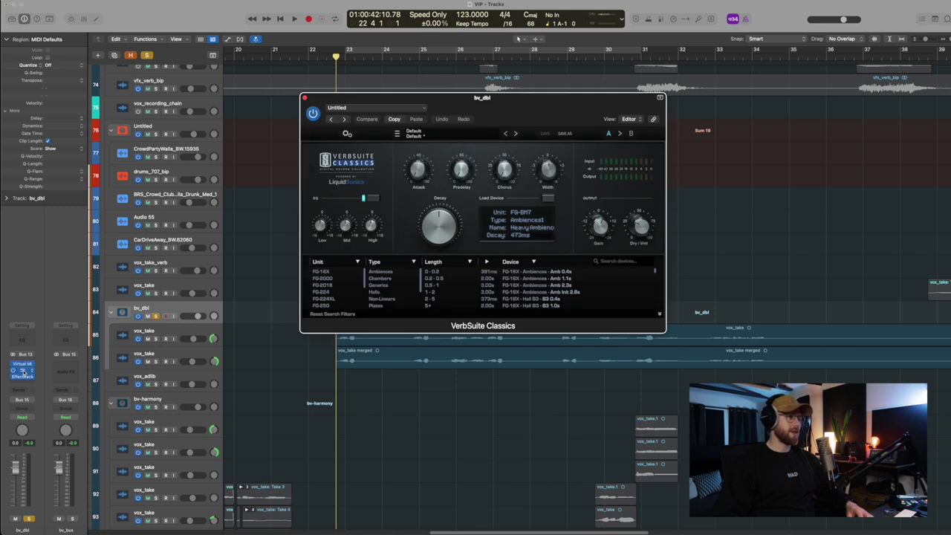
pyautogui.click(22, 373)
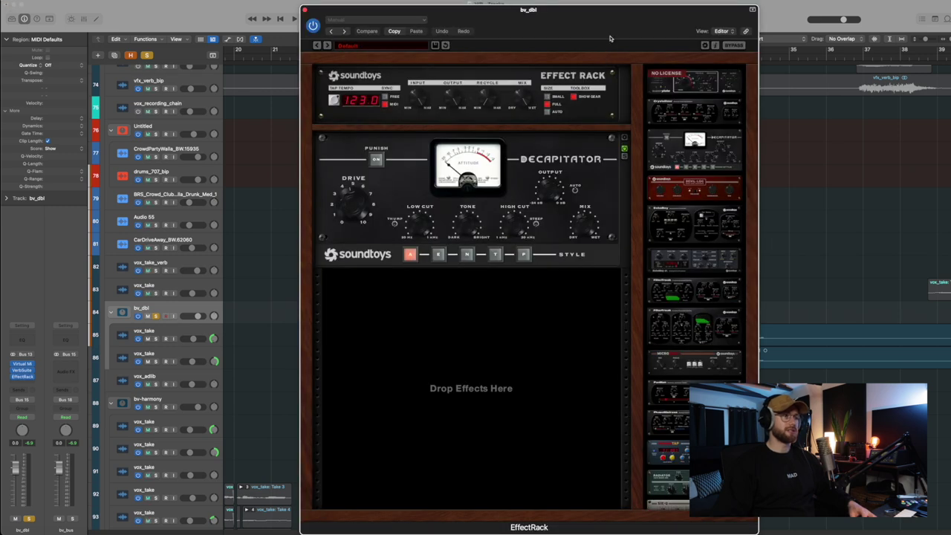
pyautogui.moveTo(555, 24); pyautogui.dragTo(777, 28)
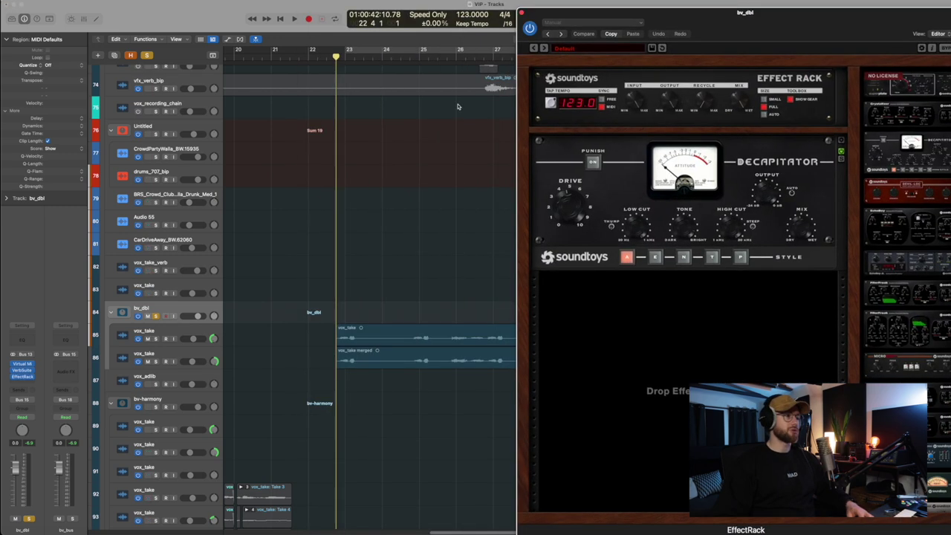
# Play the soloed bv_dbl stack while switching EffectRack off and back on, and close its window
pyautogui.press('space')
pyautogui.click(530, 29)
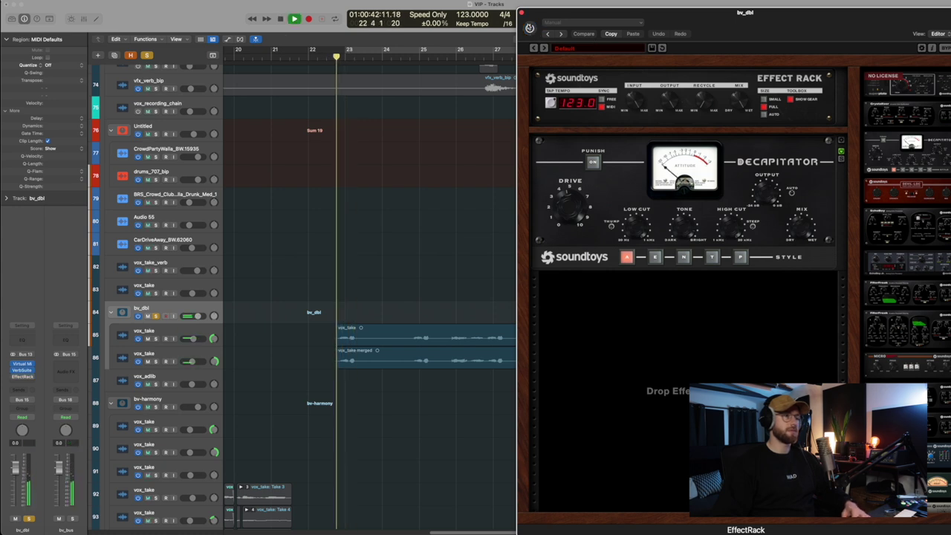
pyautogui.click(530, 28)
pyautogui.press('space')
pyautogui.press('space')
pyautogui.click(523, 13)
# Clear the solo on the bv_dbl stack after auditioning its effects
pyautogui.press('super+Left')
pyautogui.press('super+Up')
pyautogui.press('super+Up')
pyautogui.press('super+Up')
pyautogui.hscroll(2, 548, 236)
pyautogui.scroll(-2, 548, 236)
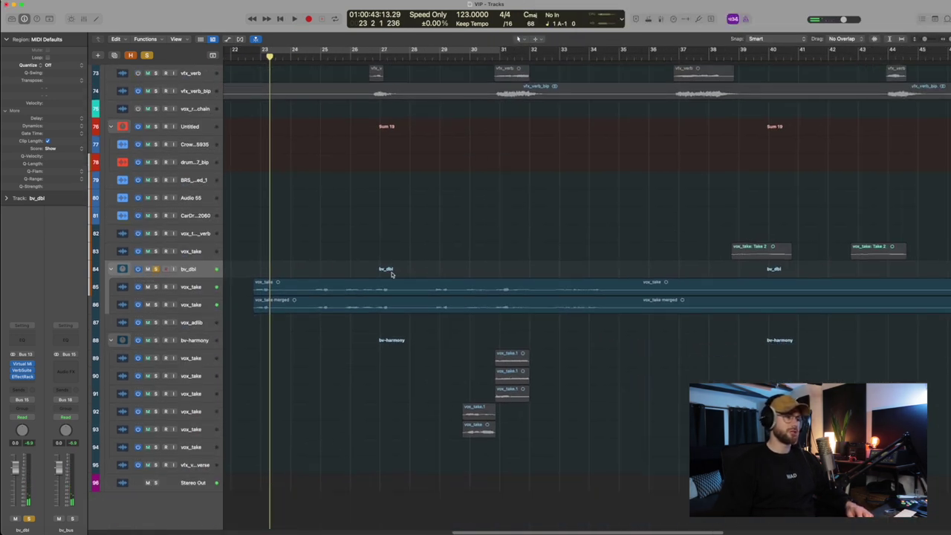
pyautogui.click(156, 269)
# Play the full mix from around bar 22 and stop in bar 24
pyautogui.press('super+Up')
pyautogui.press('super+Left')
pyautogui.press('super+Left')
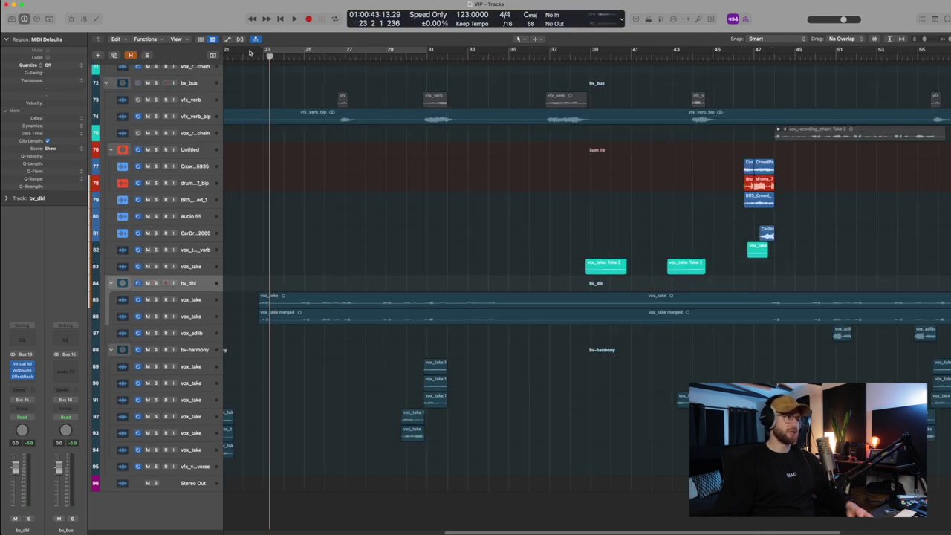
pyautogui.click(245, 55)
pyautogui.press('space')
pyautogui.press('super+Right')
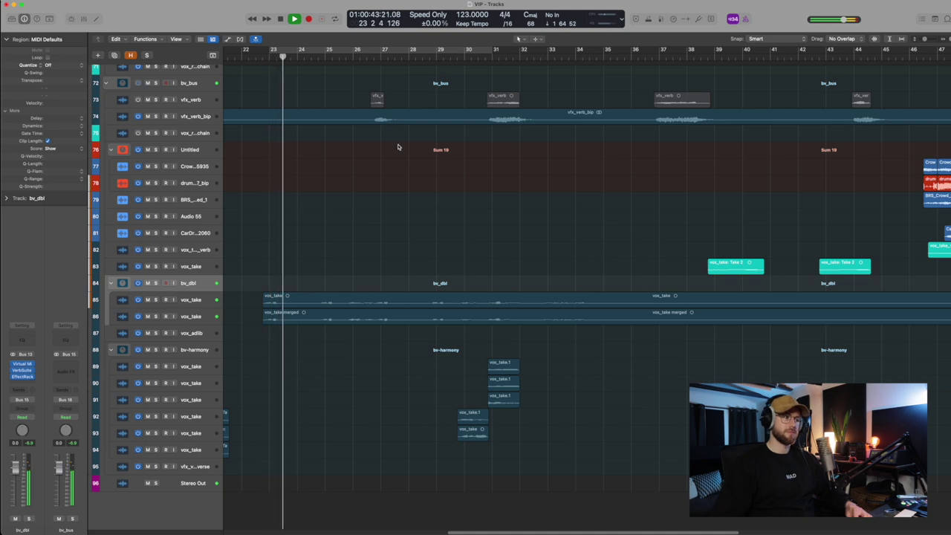
pyautogui.press('space')
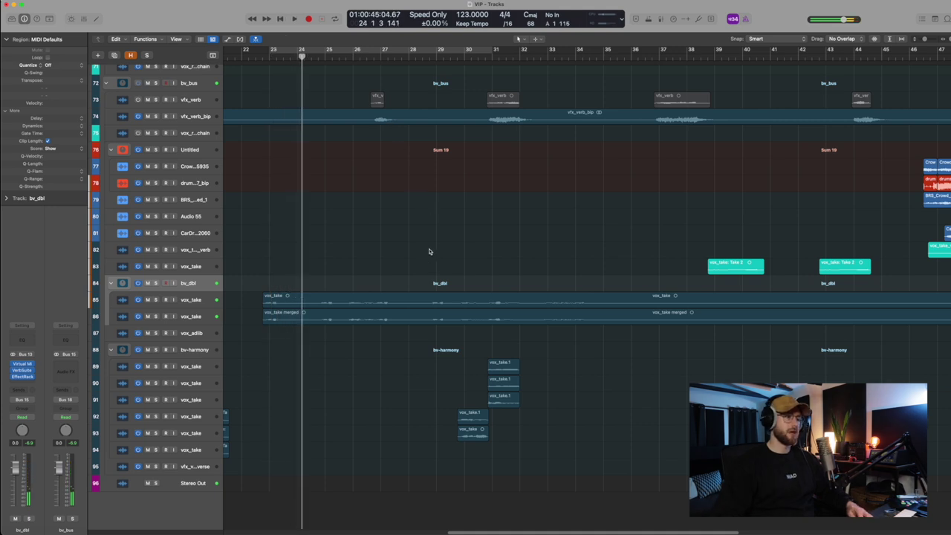
# Play the full mix from just before bar 30 and stop near the end of that bar, following the bv-harmony takes
pyautogui.moveTo(416, 247); pyautogui.dragTo(673, 514)
pyautogui.press('super+Up')
pyautogui.press('super+Up')
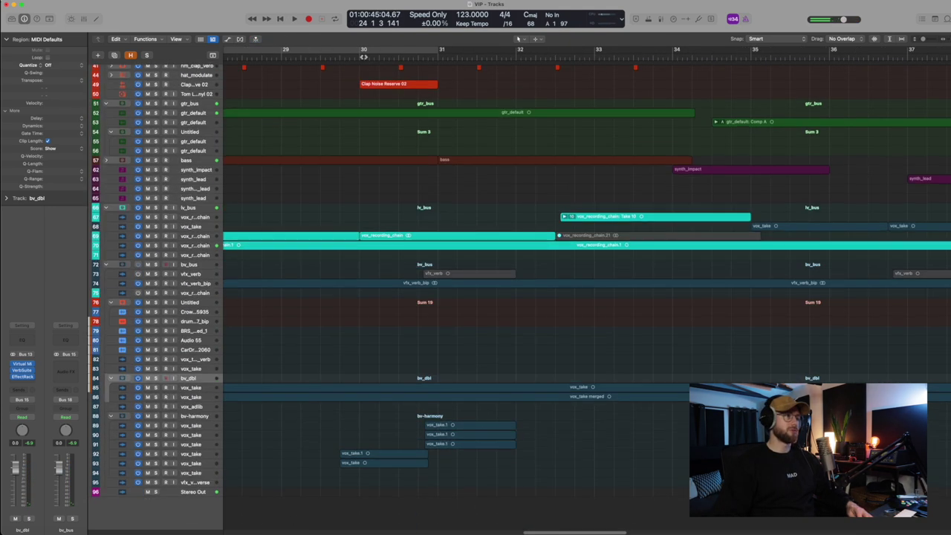
pyautogui.click(349, 58)
pyautogui.press('super+Down')
pyautogui.press('super+Down')
pyautogui.press('super+Down')
pyautogui.press('space')
pyautogui.scroll(-6, 446, 316)
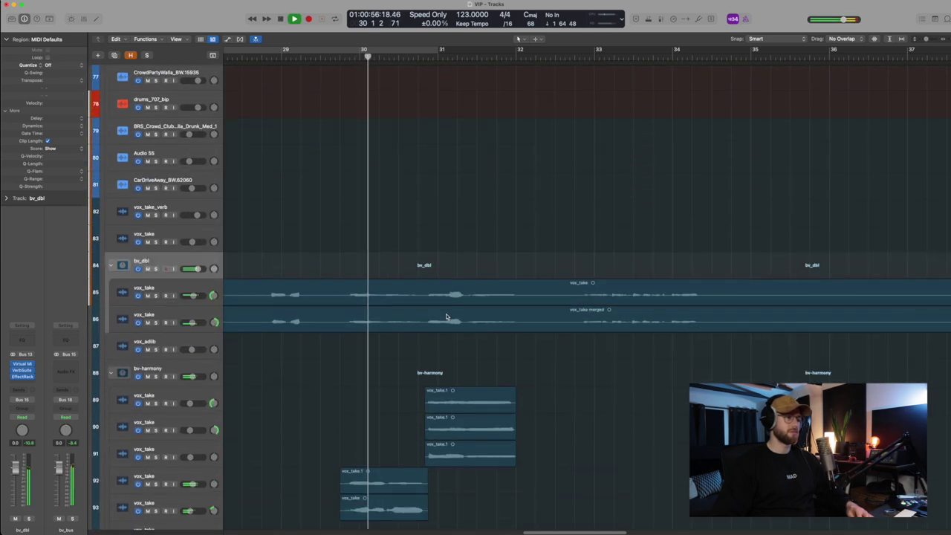
pyautogui.press('space')
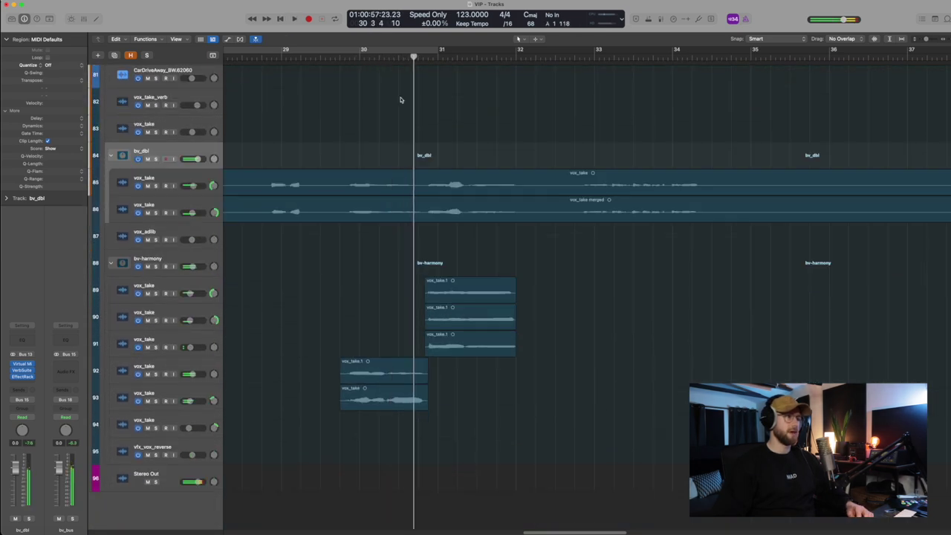
# Place the playhead at bar 29 and select the vox_take on track 92 in the bv-harmony stack
pyautogui.click(286, 58)
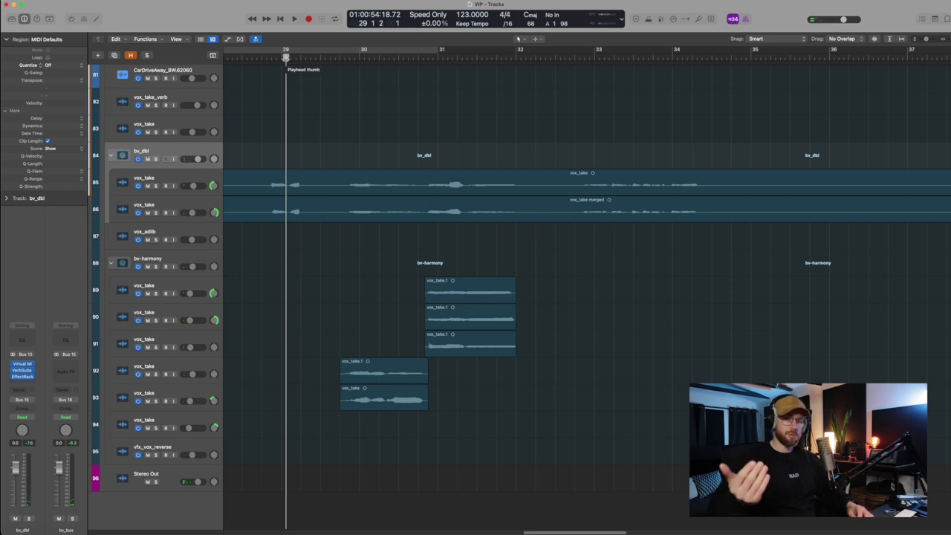
pyautogui.scroll(3, 361, 191)
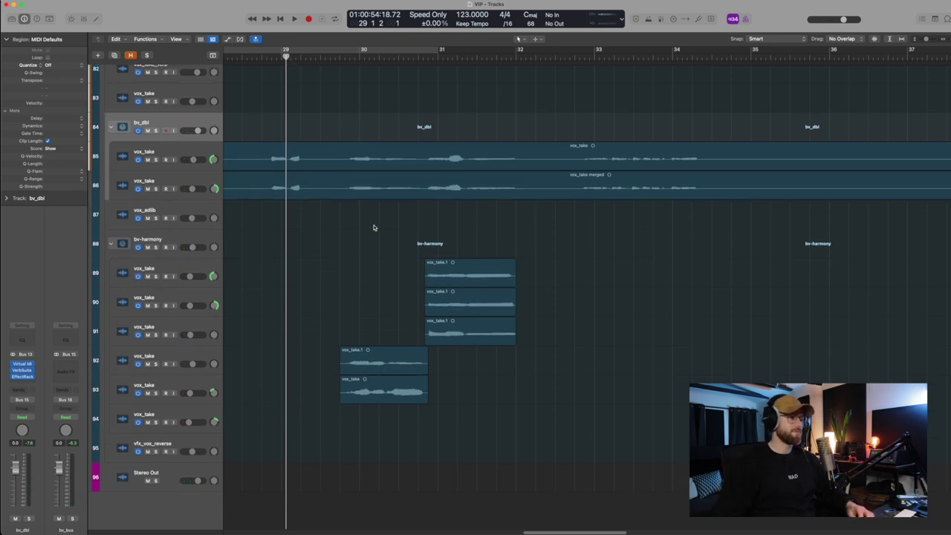
pyautogui.click(179, 356)
pyautogui.scroll(-2, 278, 163)
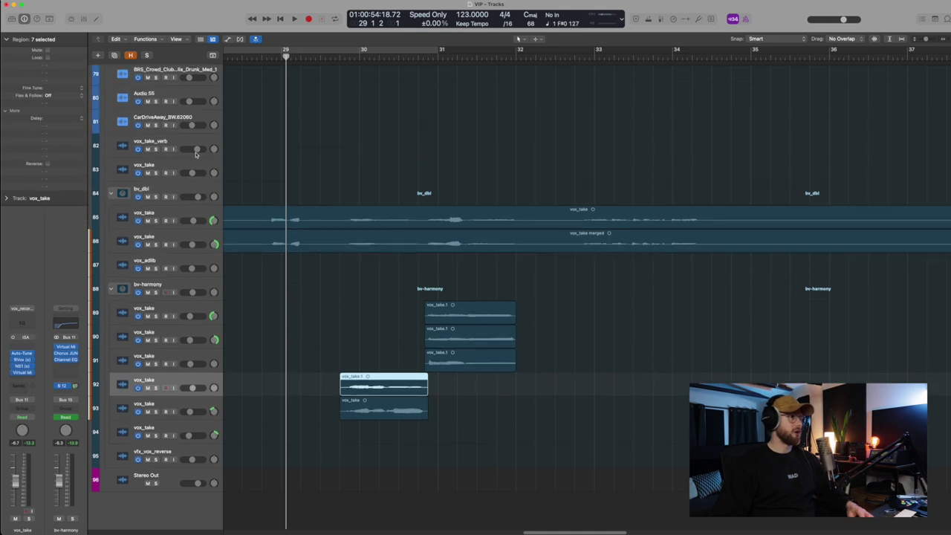
pyautogui.scroll(5, 183, 103)
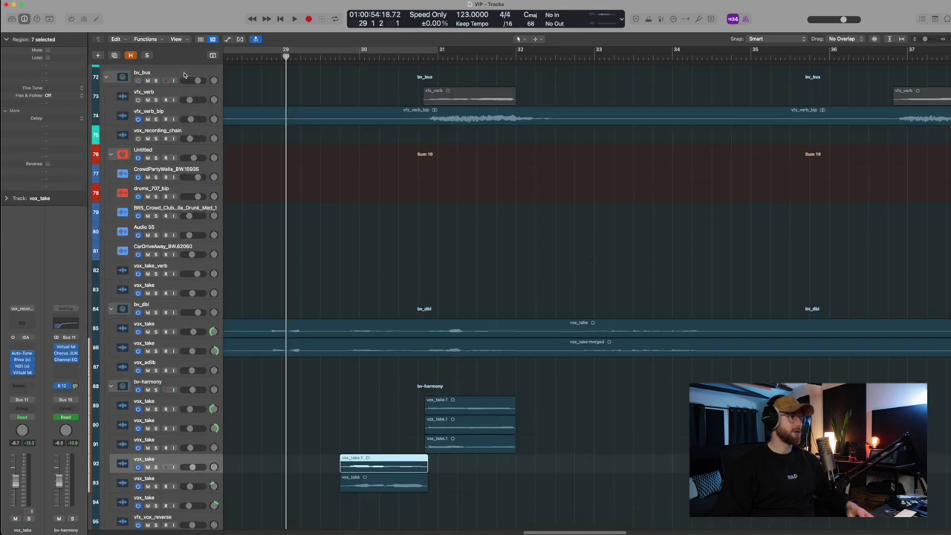
# Solo the bv_bus stack and play it from bar 29, stopping in bar 32
pyautogui.click(184, 74)
pyautogui.press('s')
pyautogui.press('space')
pyautogui.press('super+Down')
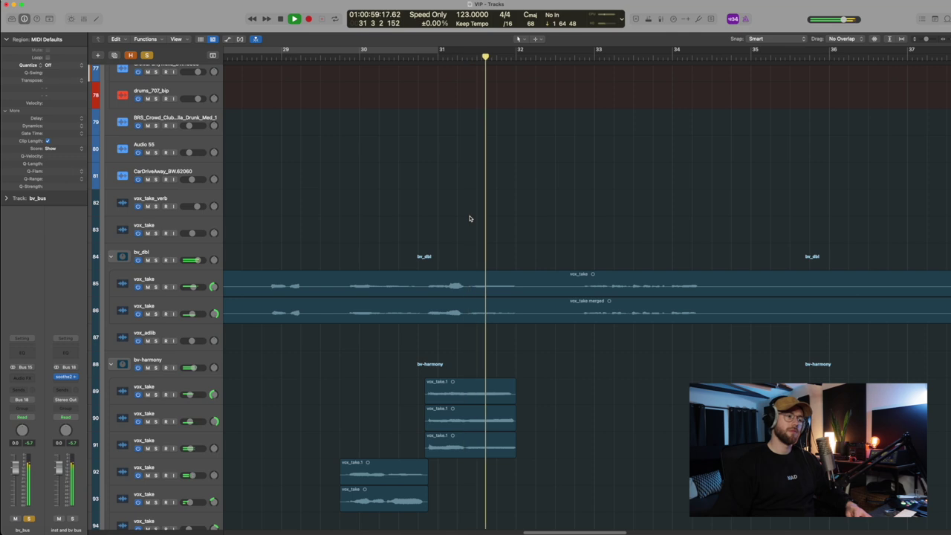
pyautogui.press('space')
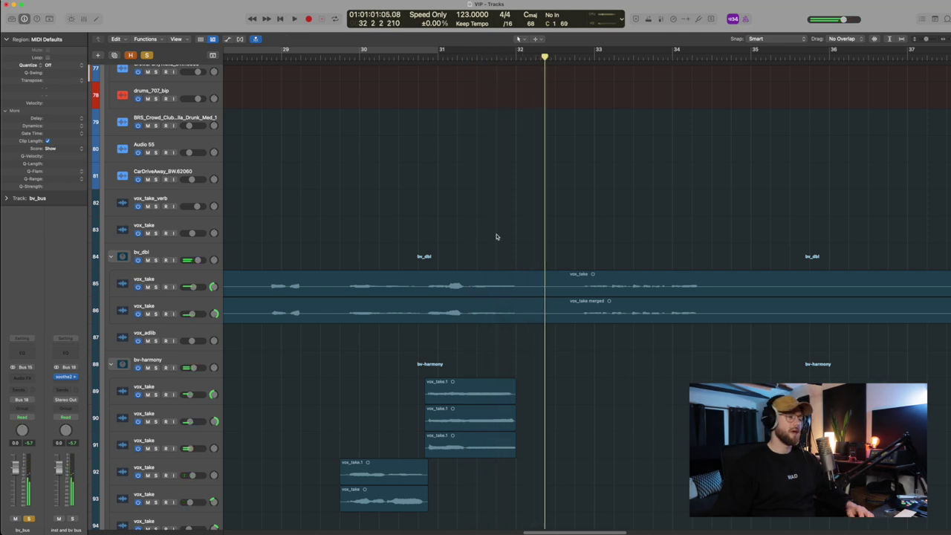
# Clear the solo on the bv_bus stack
pyautogui.hscroll(3, 494, 232)
pyautogui.press('super+Up')
pyautogui.scroll(3, 496, 238)
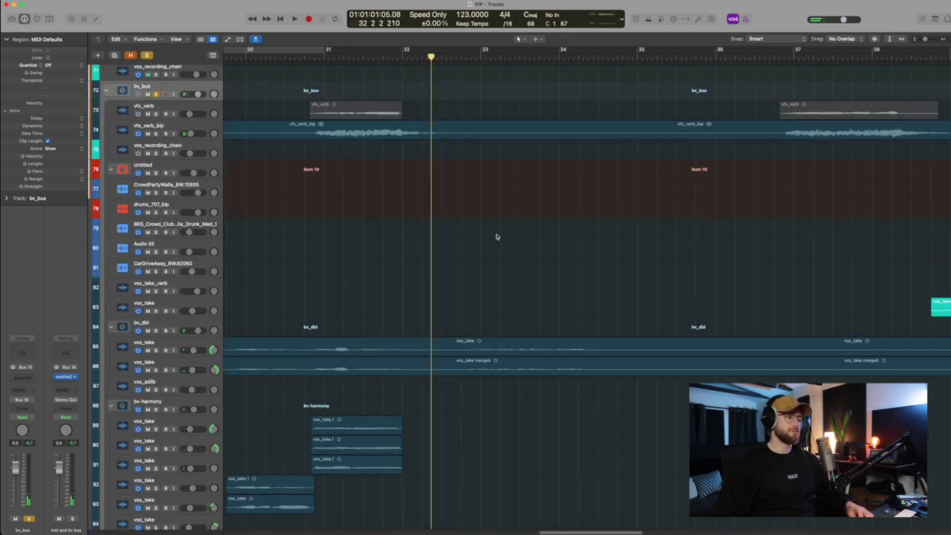
pyautogui.scroll(1, 497, 236)
pyautogui.click(157, 96)
# Place the playhead at bar 43 and select the vox_take.1 region on track 91 in the bv-harmony stack
pyautogui.scroll(3, 442, 197)
pyautogui.scroll(-3, 441, 197)
pyautogui.hscroll(-5, 442, 196)
pyautogui.press('super+Up')
pyautogui.hscroll(10, 442, 197)
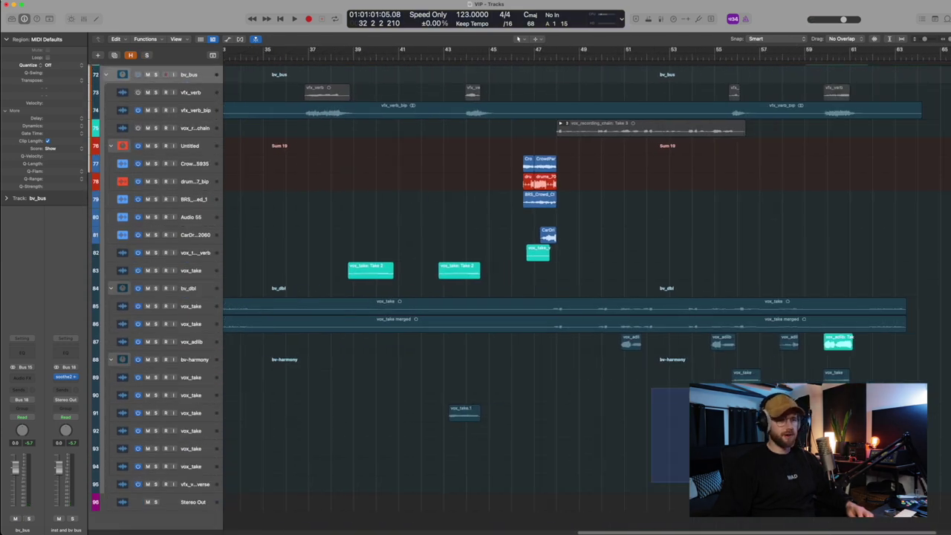
pyautogui.press('super+Down')
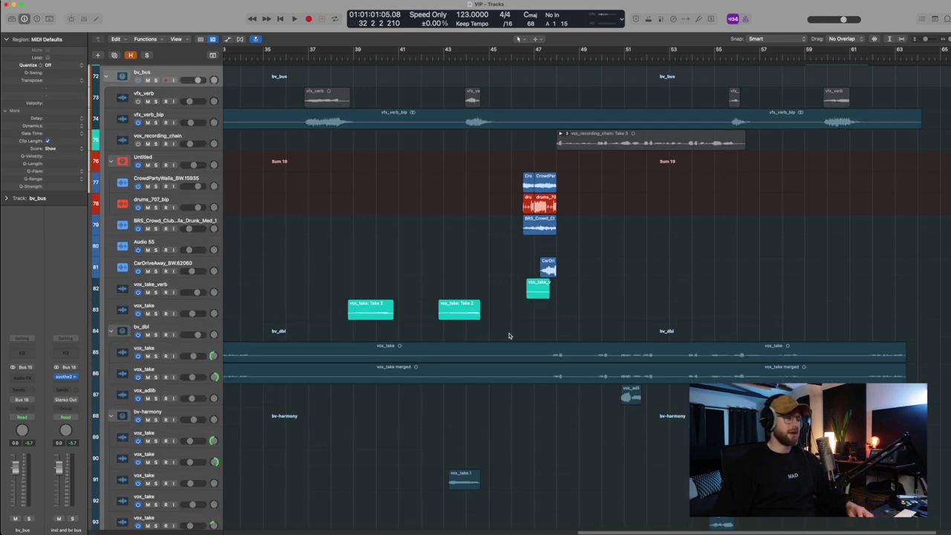
pyautogui.scroll(-5, 509, 336)
pyautogui.click(451, 56)
pyautogui.moveTo(438, 367); pyautogui.dragTo(511, 393)
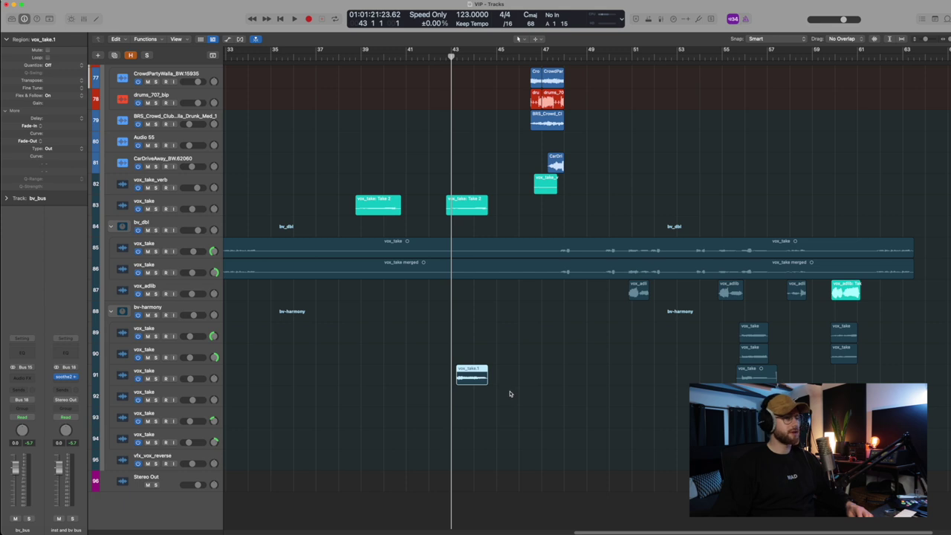
# Collapse the bv_bus and lv_bus track stacks in the full arrangement
pyautogui.press('z')
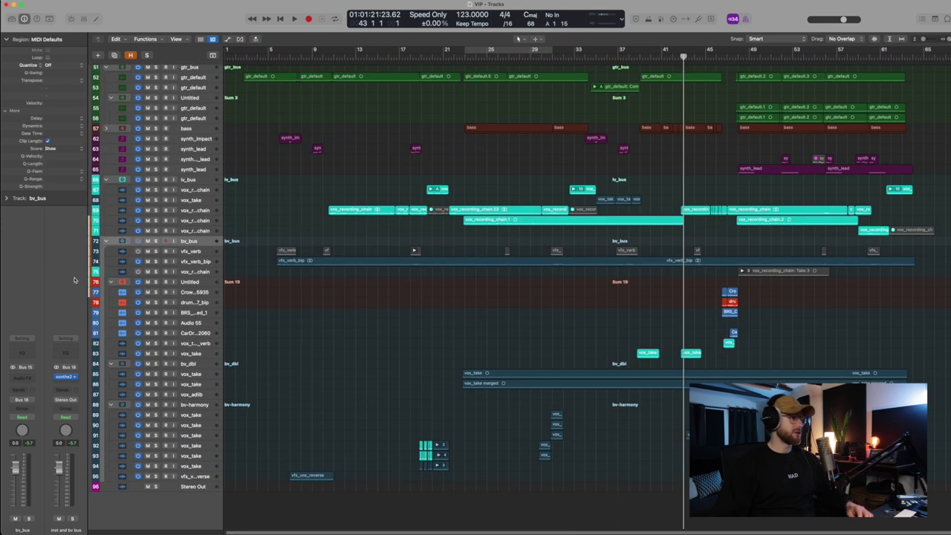
pyautogui.click(111, 277)
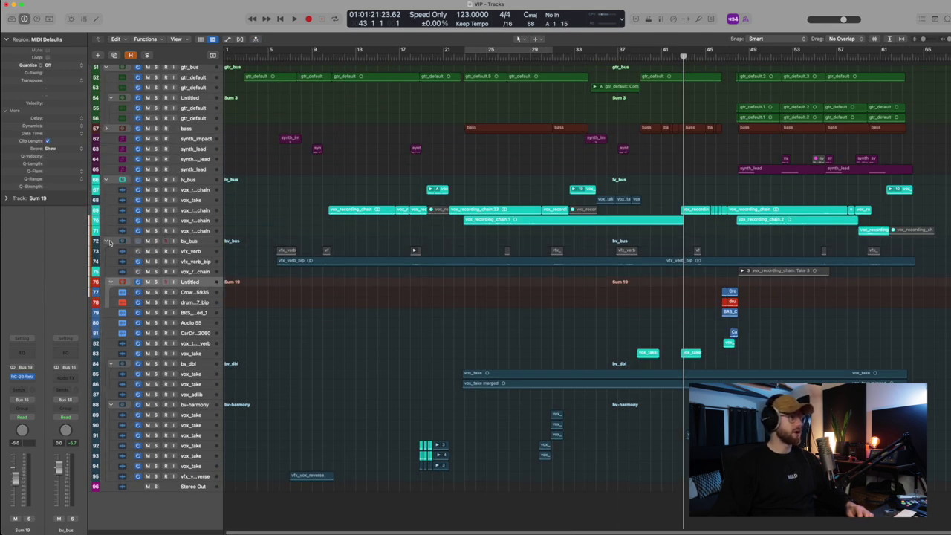
pyautogui.click(108, 243)
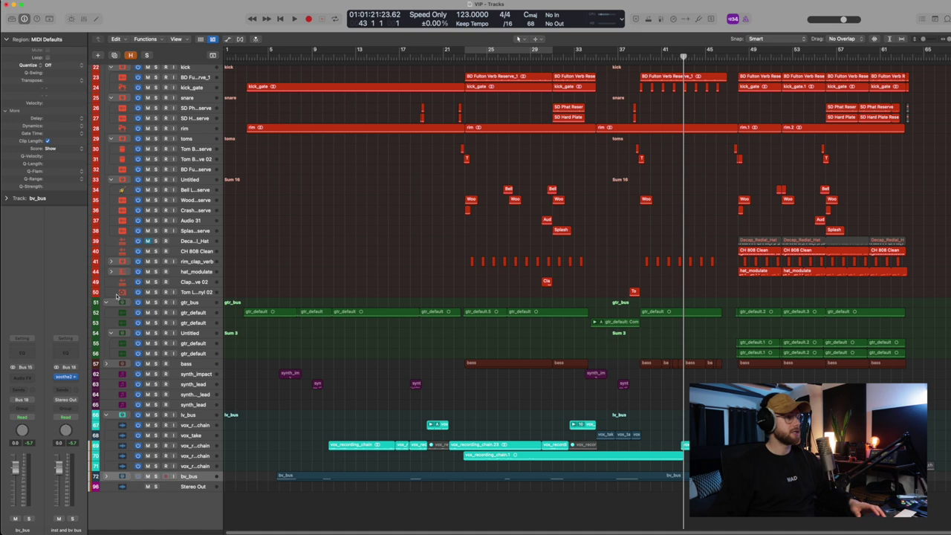
pyautogui.click(107, 416)
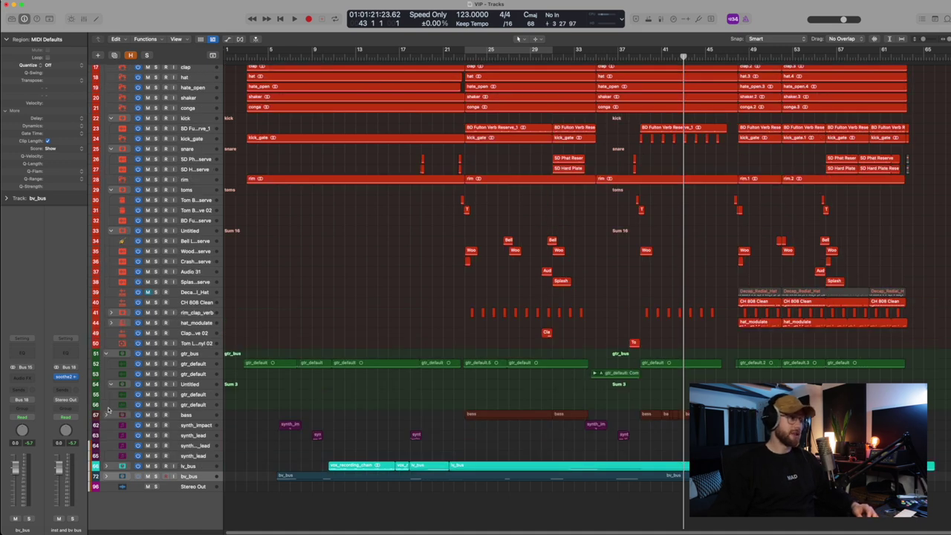
# Fit all tracks in view and select the gtr_bus stack followed by the _drum_bus stack to show their channel strips
pyautogui.scroll(3, 365, 331)
pyautogui.press('super+Up')
pyautogui.press('super+Up')
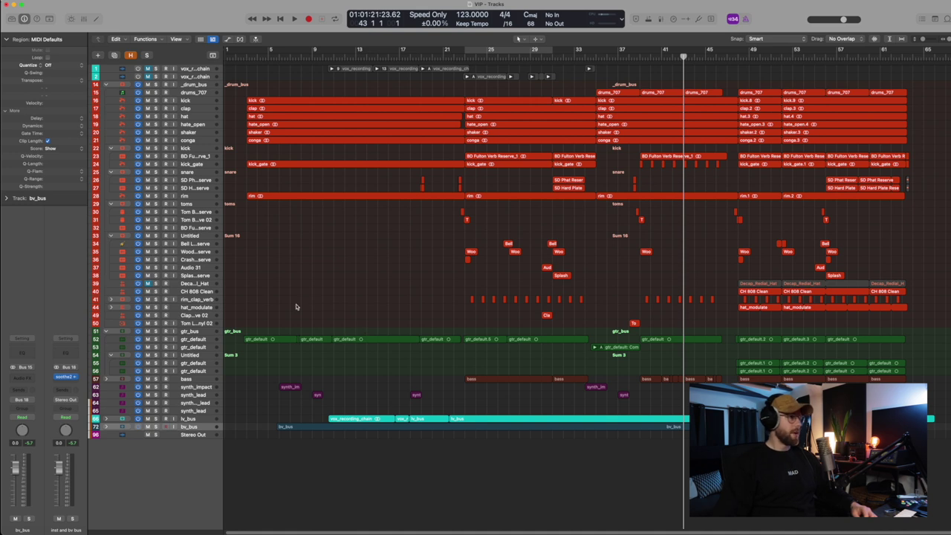
pyautogui.click(194, 332)
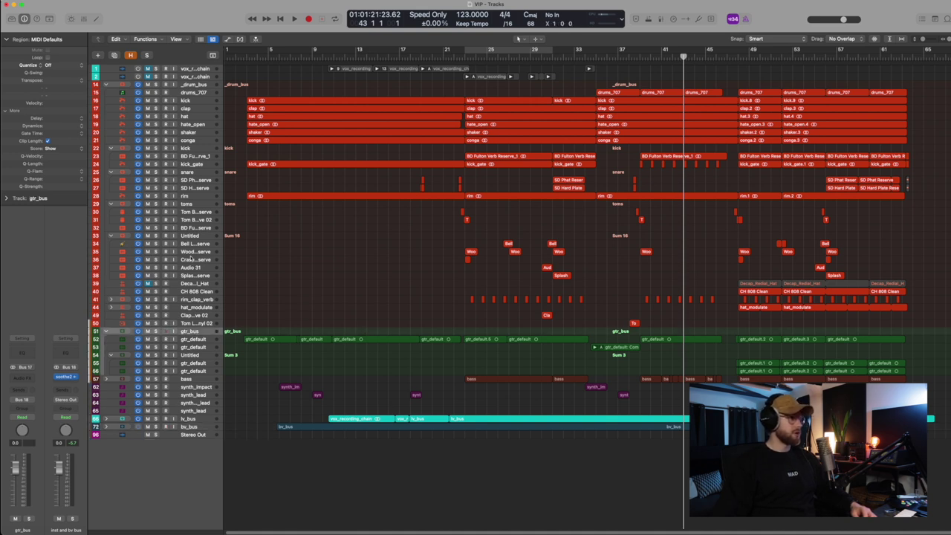
pyautogui.click(202, 85)
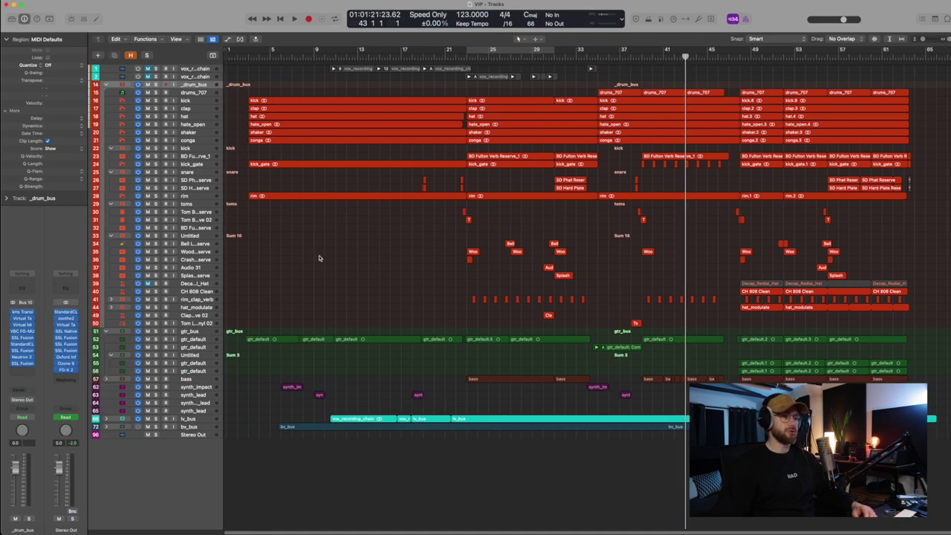
pyautogui.scroll(2, 429, 226)
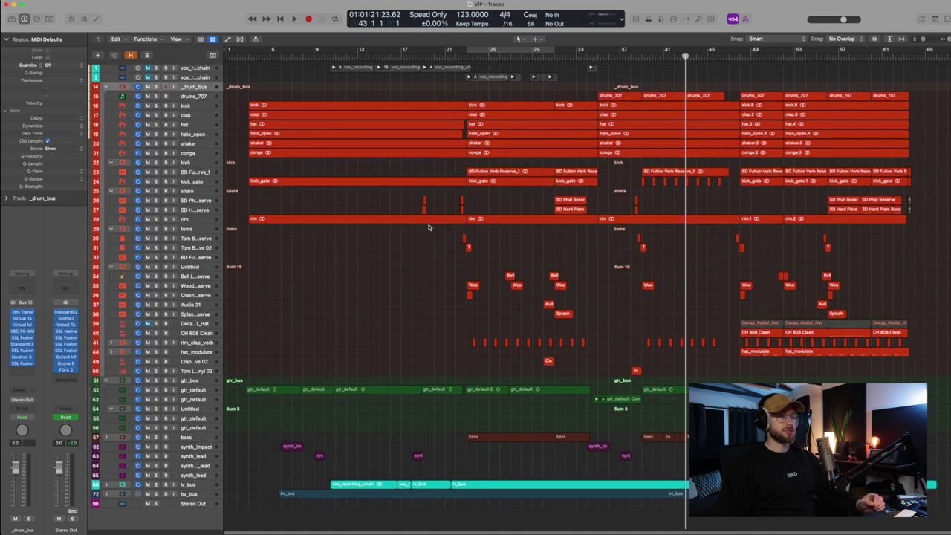